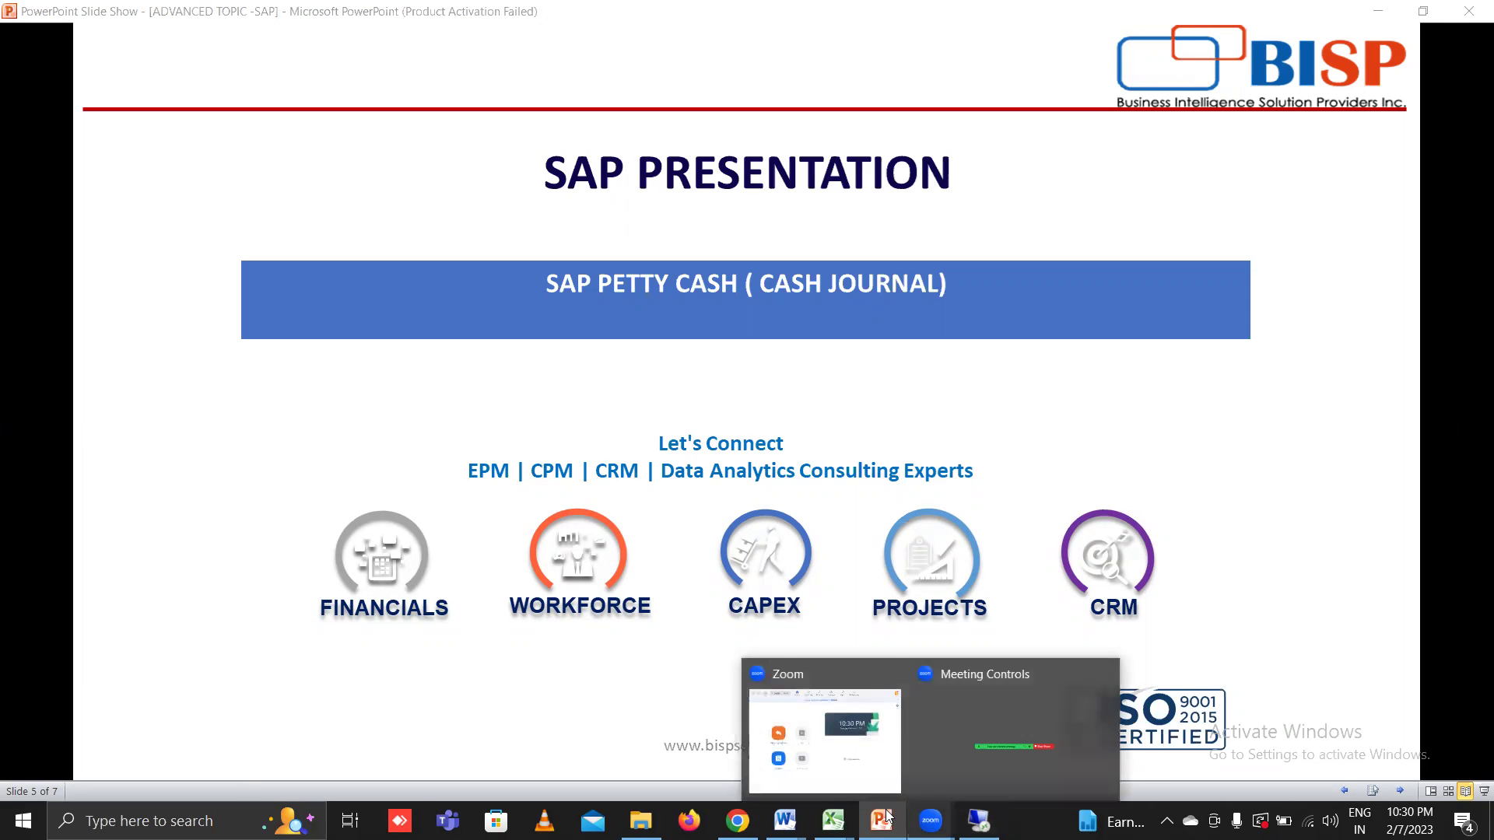
# Switch to the SAP remote session and open the SAP Reference IMG through transaction spro
pyautogui.moveTo(834, 821)
pyautogui.click(1013, 743)
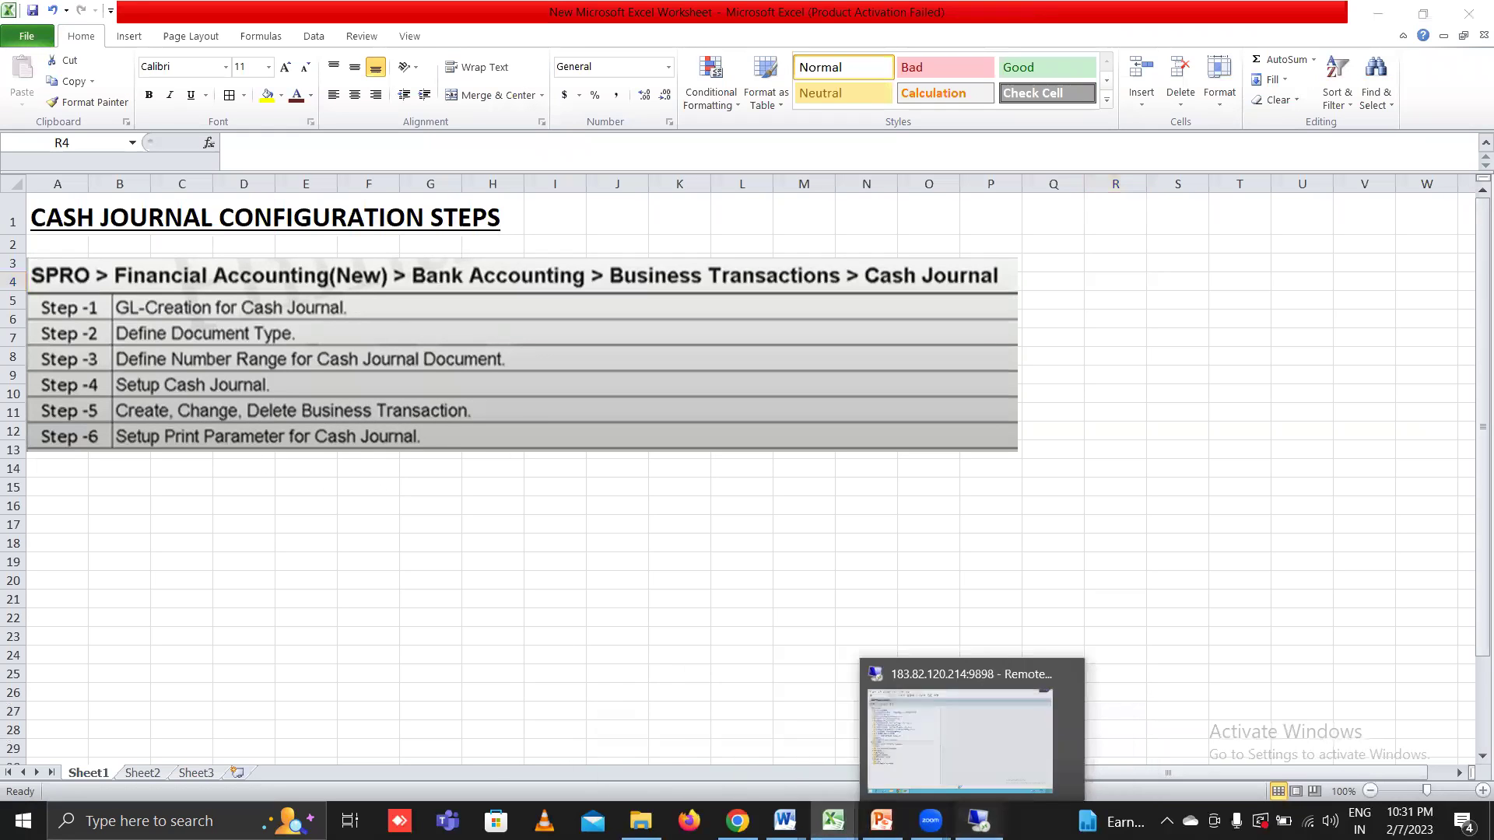
pyautogui.click(988, 817)
pyautogui.write('spro')
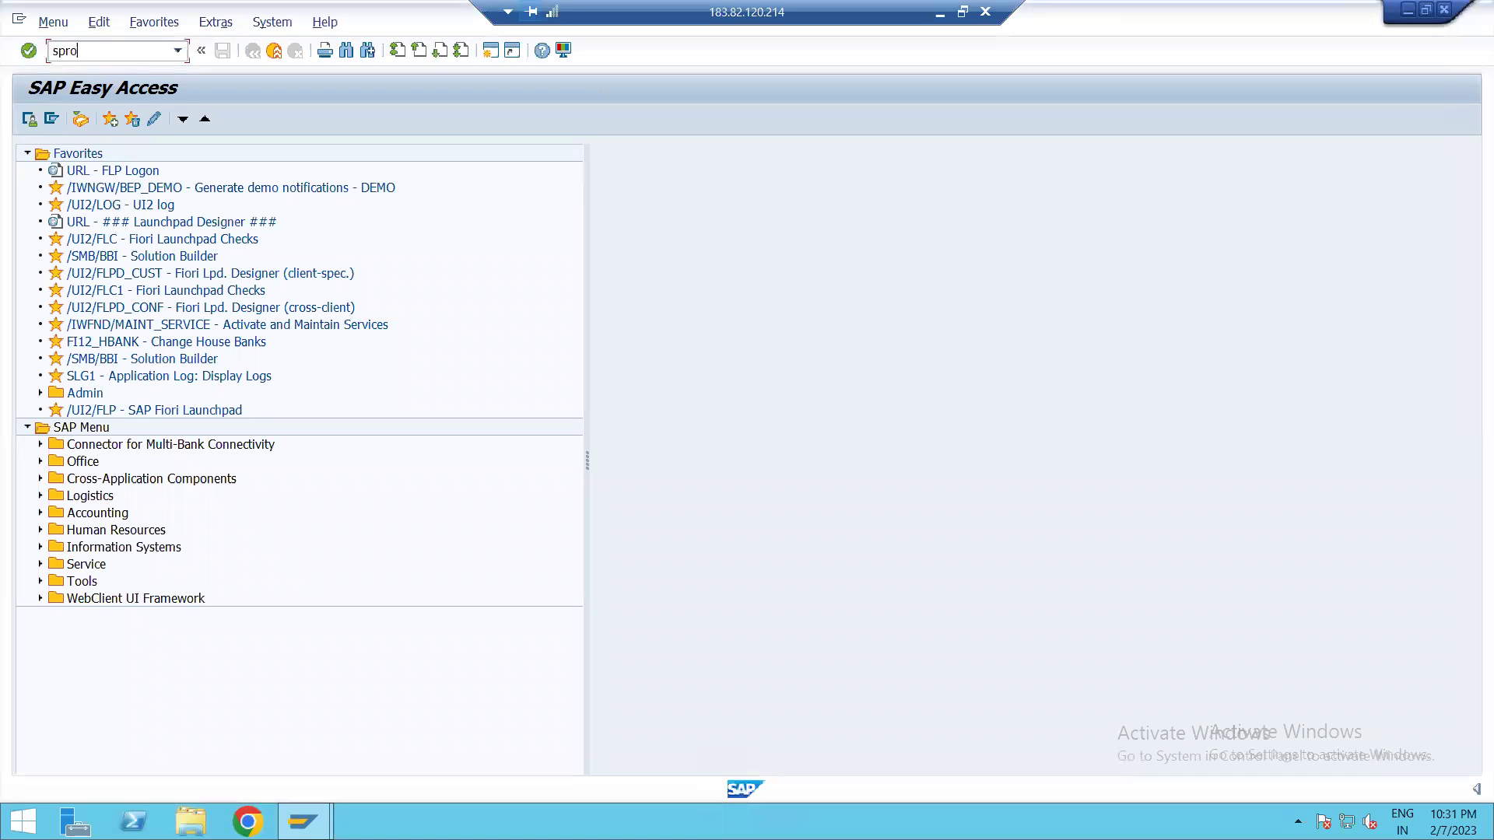
pyautogui.press('Return')
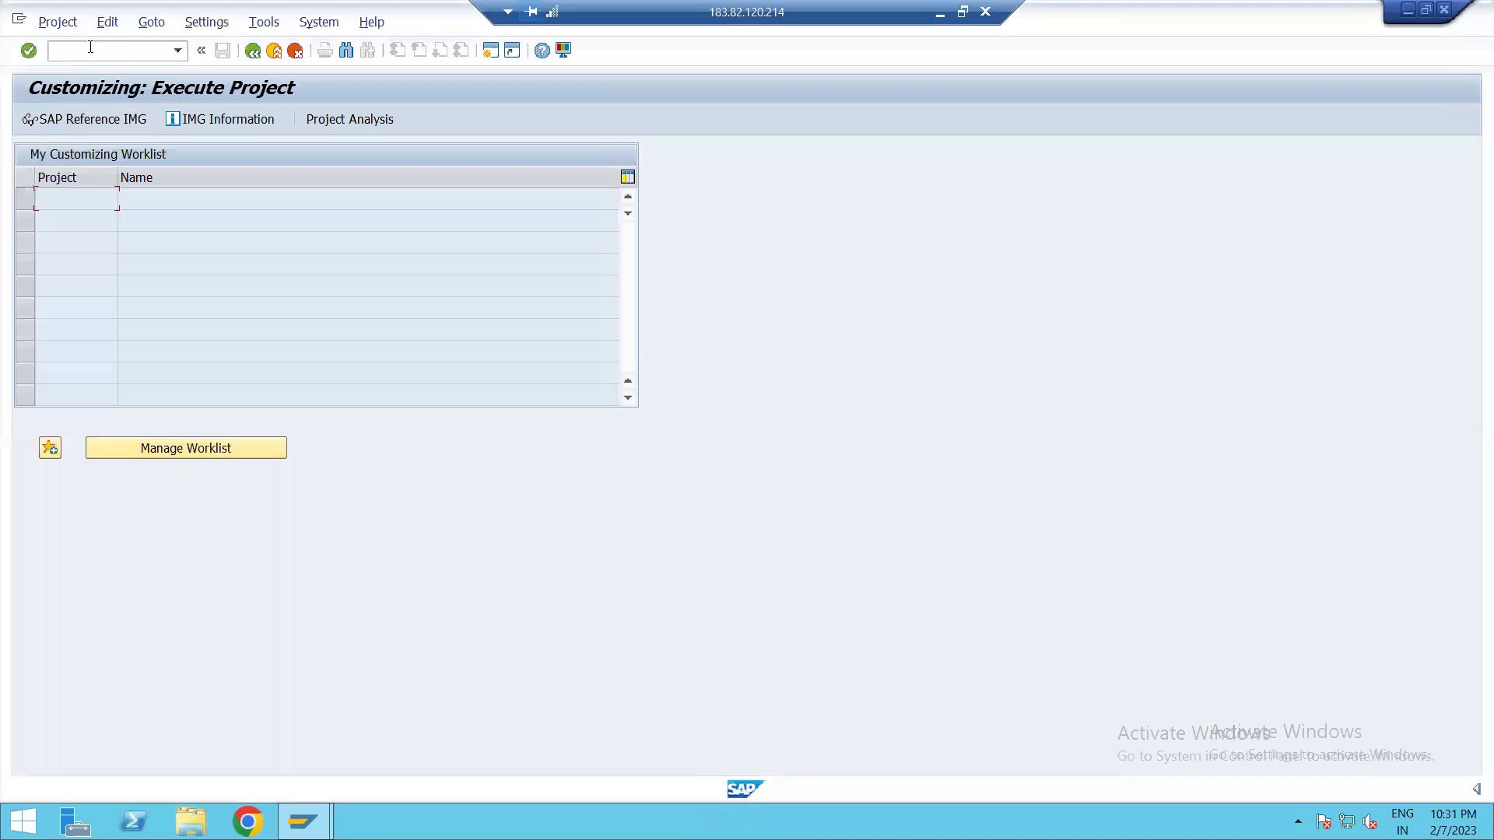
pyautogui.click(74, 122)
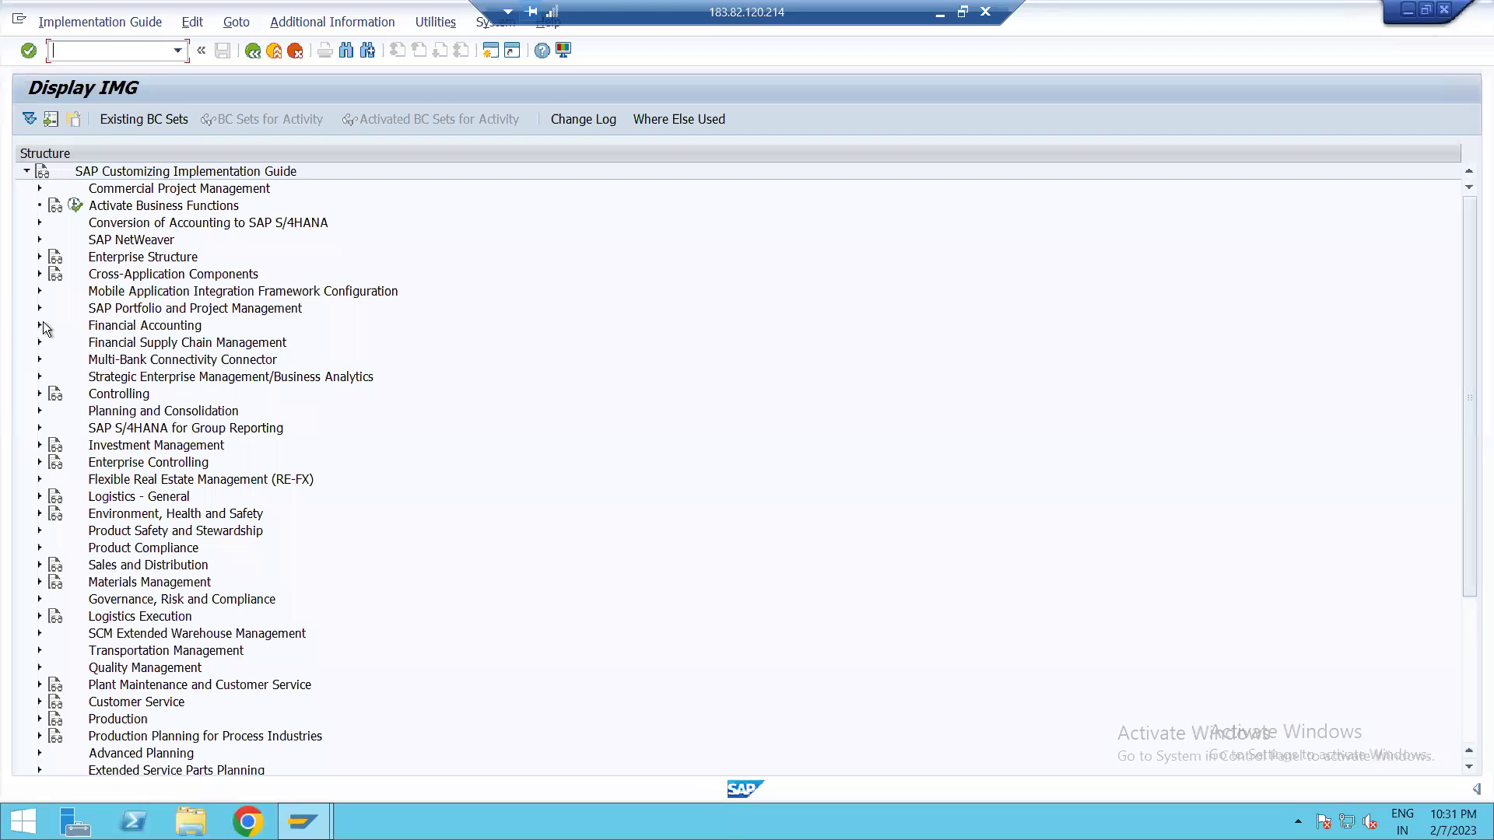
# Open Create G/L Account for Cash Journal under Financial Accounting > Bank Accounting > Business Transactions > Cash Journal
pyautogui.click(39, 325)
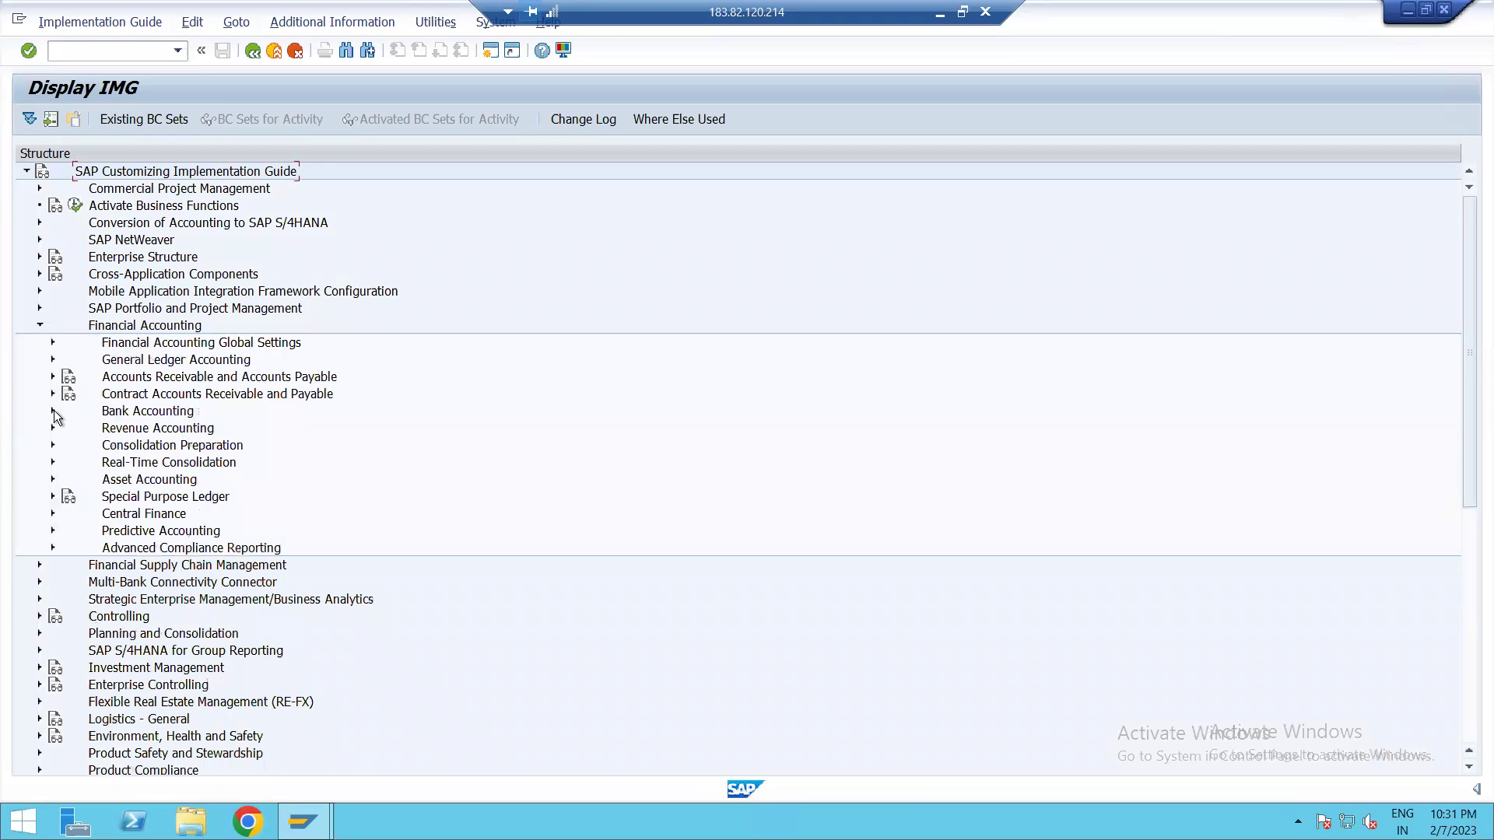
pyautogui.click(53, 410)
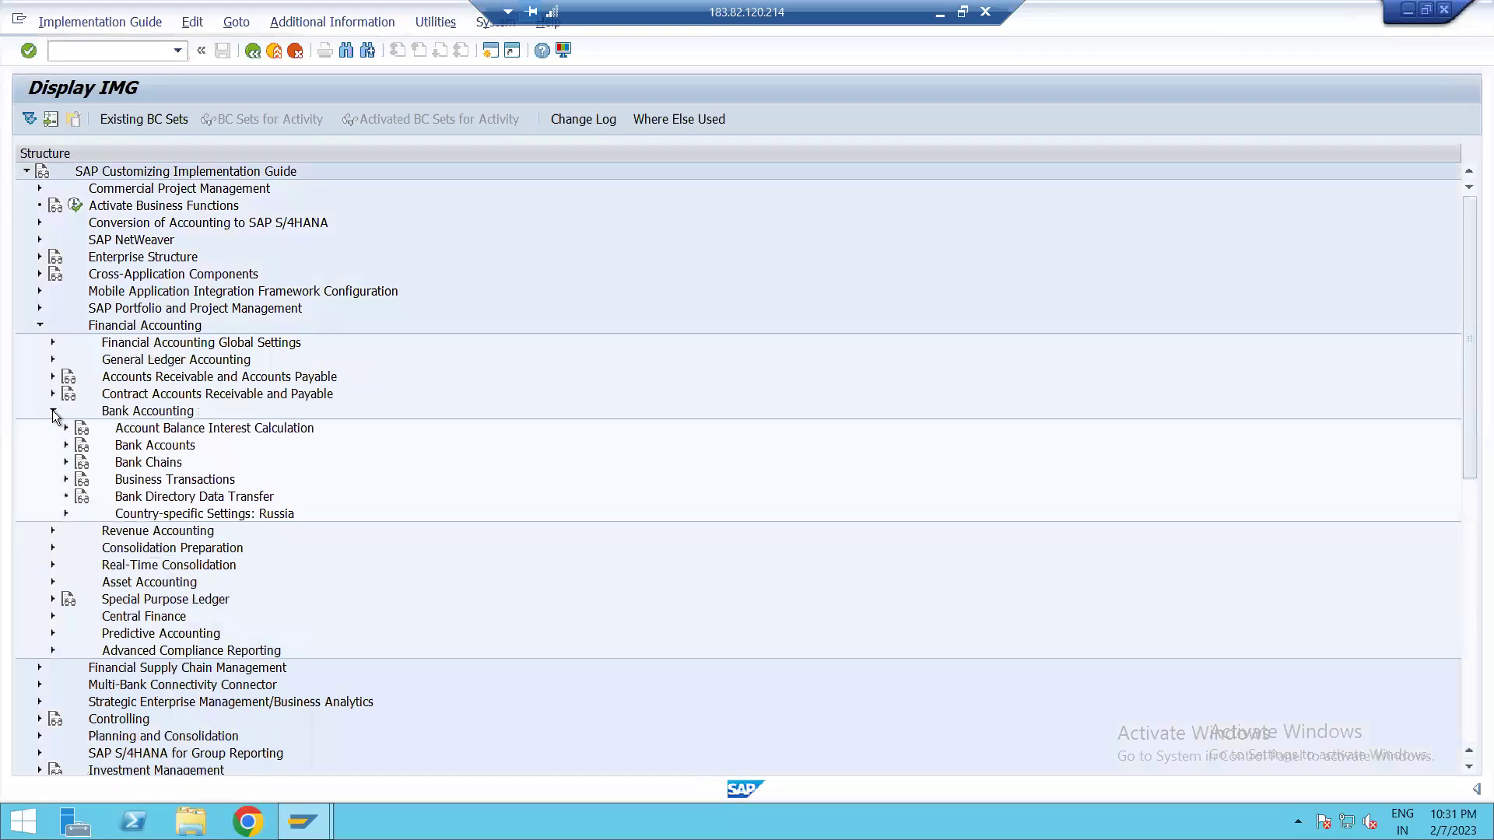
pyautogui.click(66, 480)
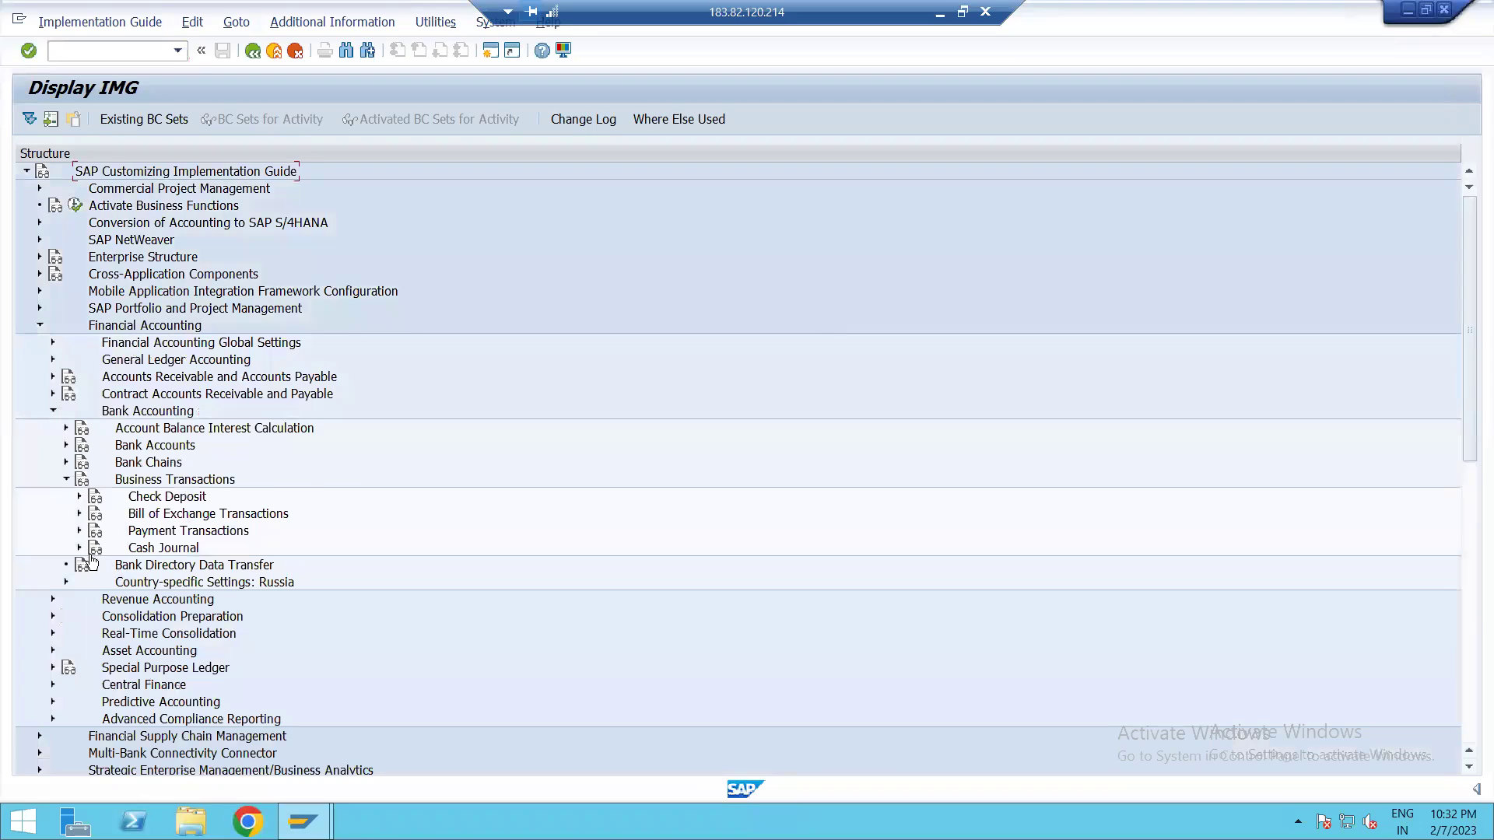
pyautogui.click(78, 548)
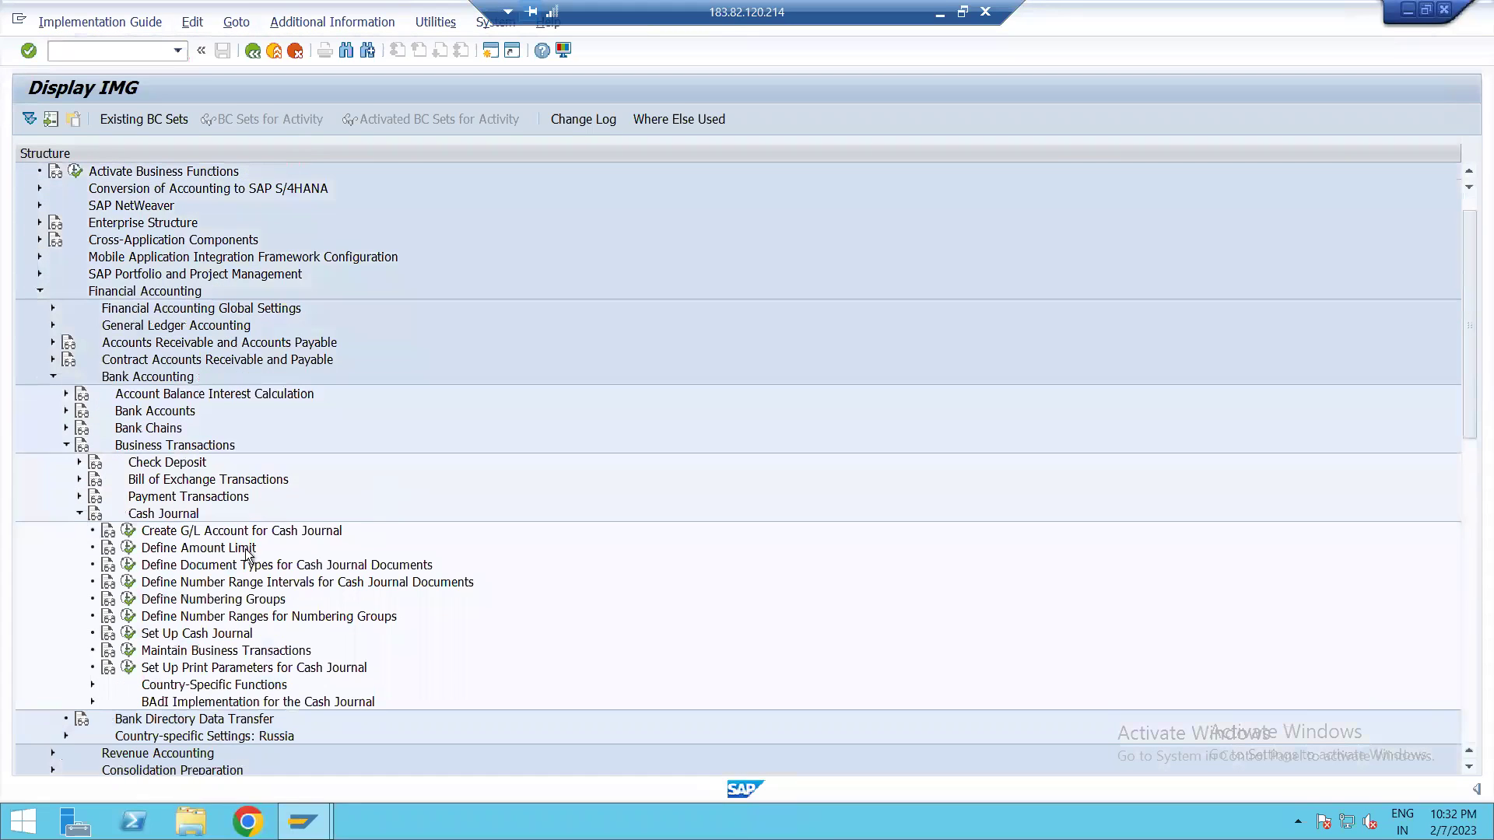
pyautogui.click(129, 533)
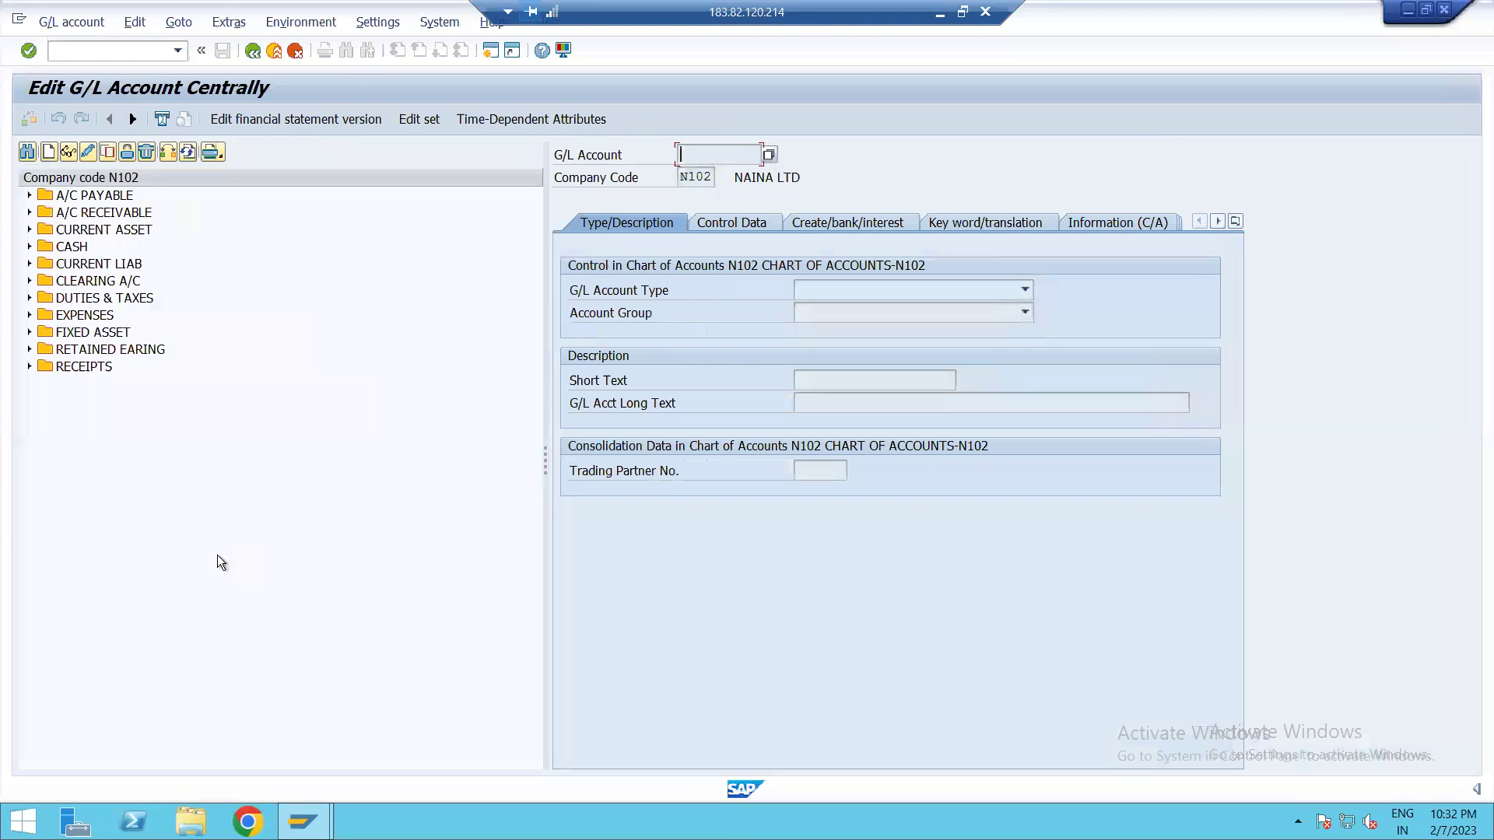
# Open the PETTY CASH account from the CASH group in change mode
pyautogui.click(30, 246)
pyautogui.click(93, 282)
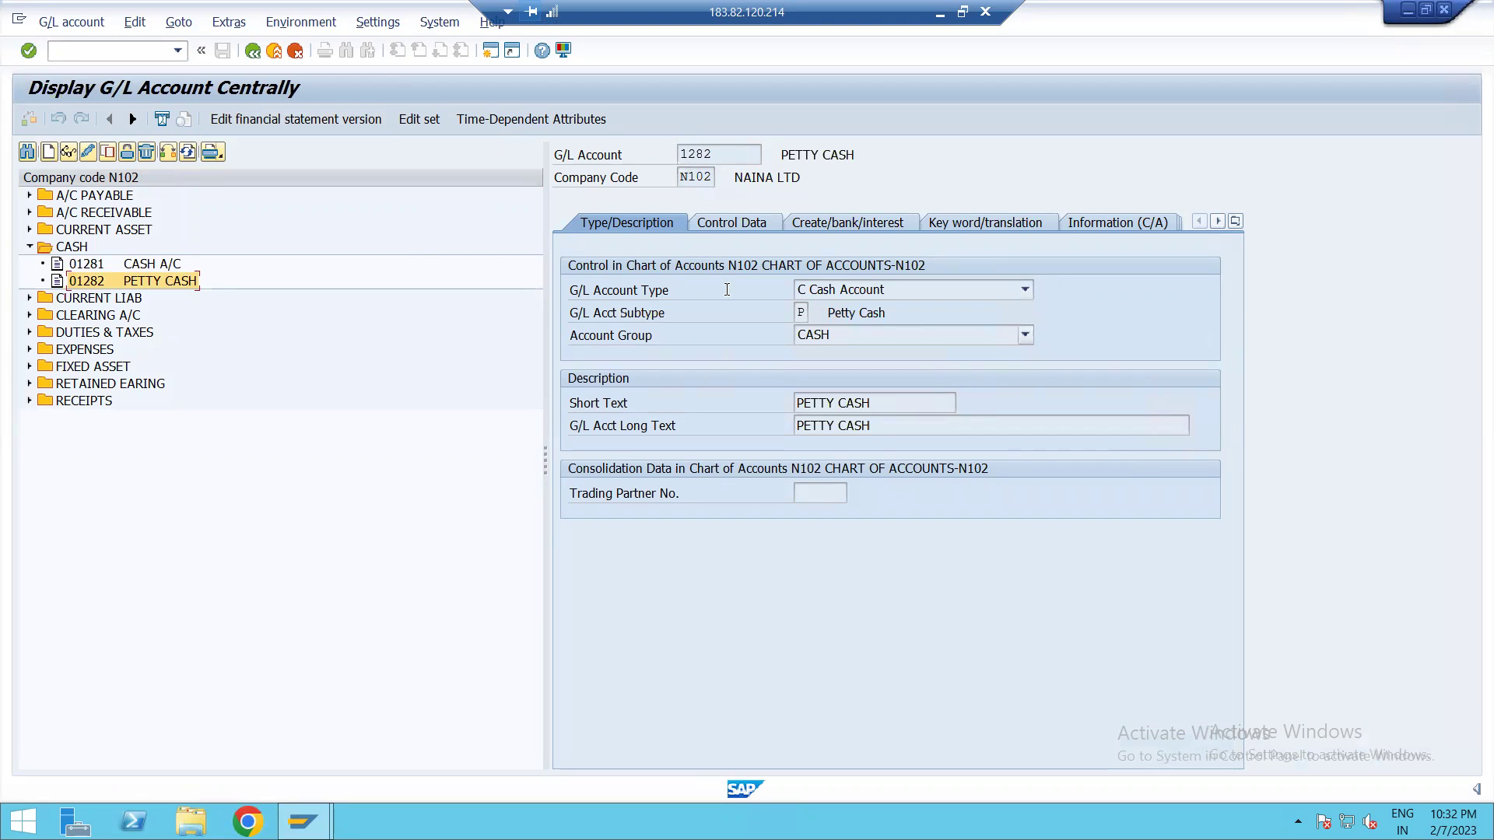
pyautogui.click(89, 151)
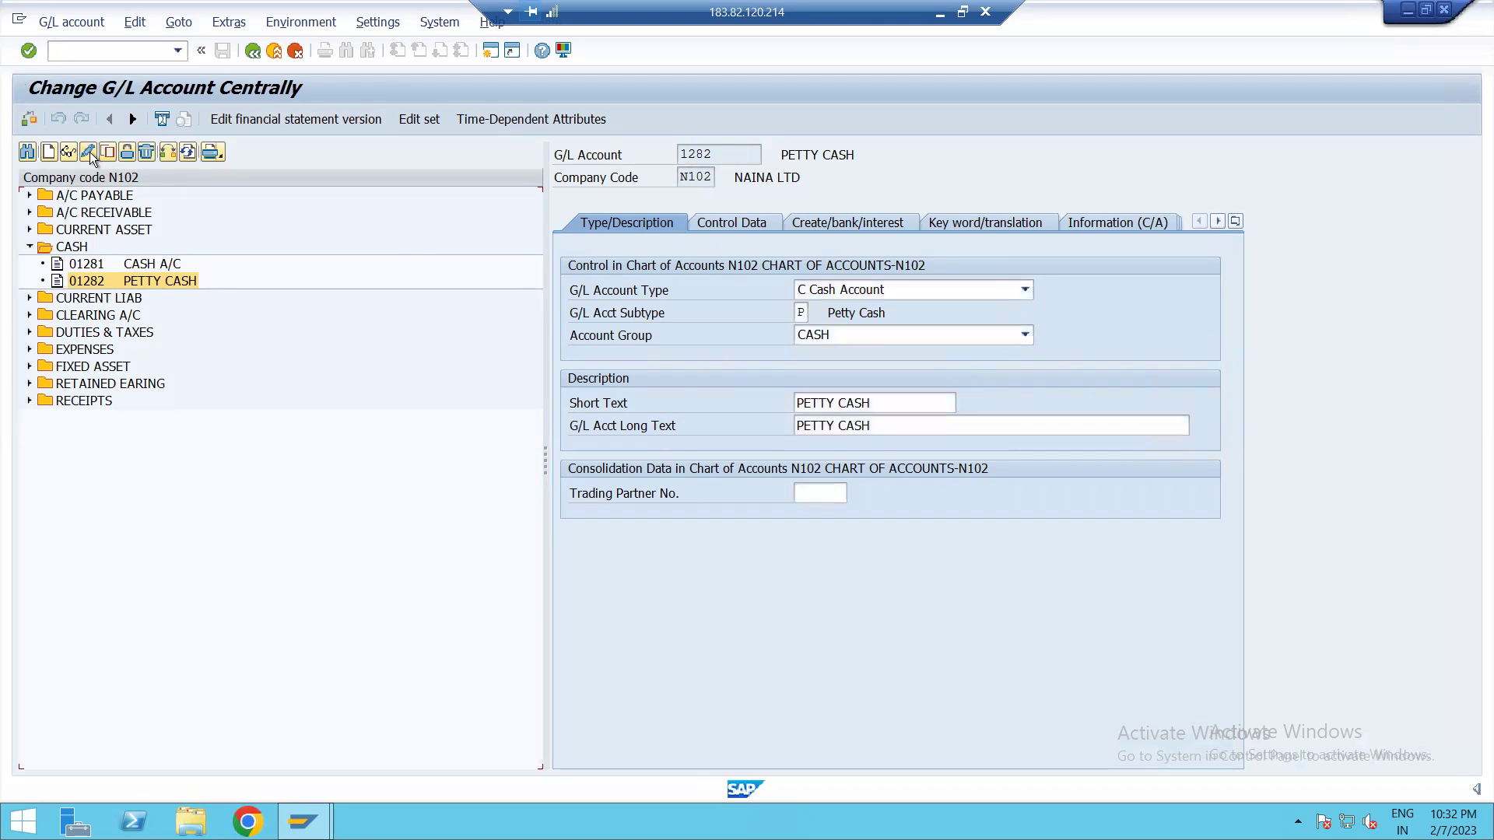
# Review the petty cash account's type options and select P Petty Cash as its G/L account subtype
pyautogui.click(866, 286)
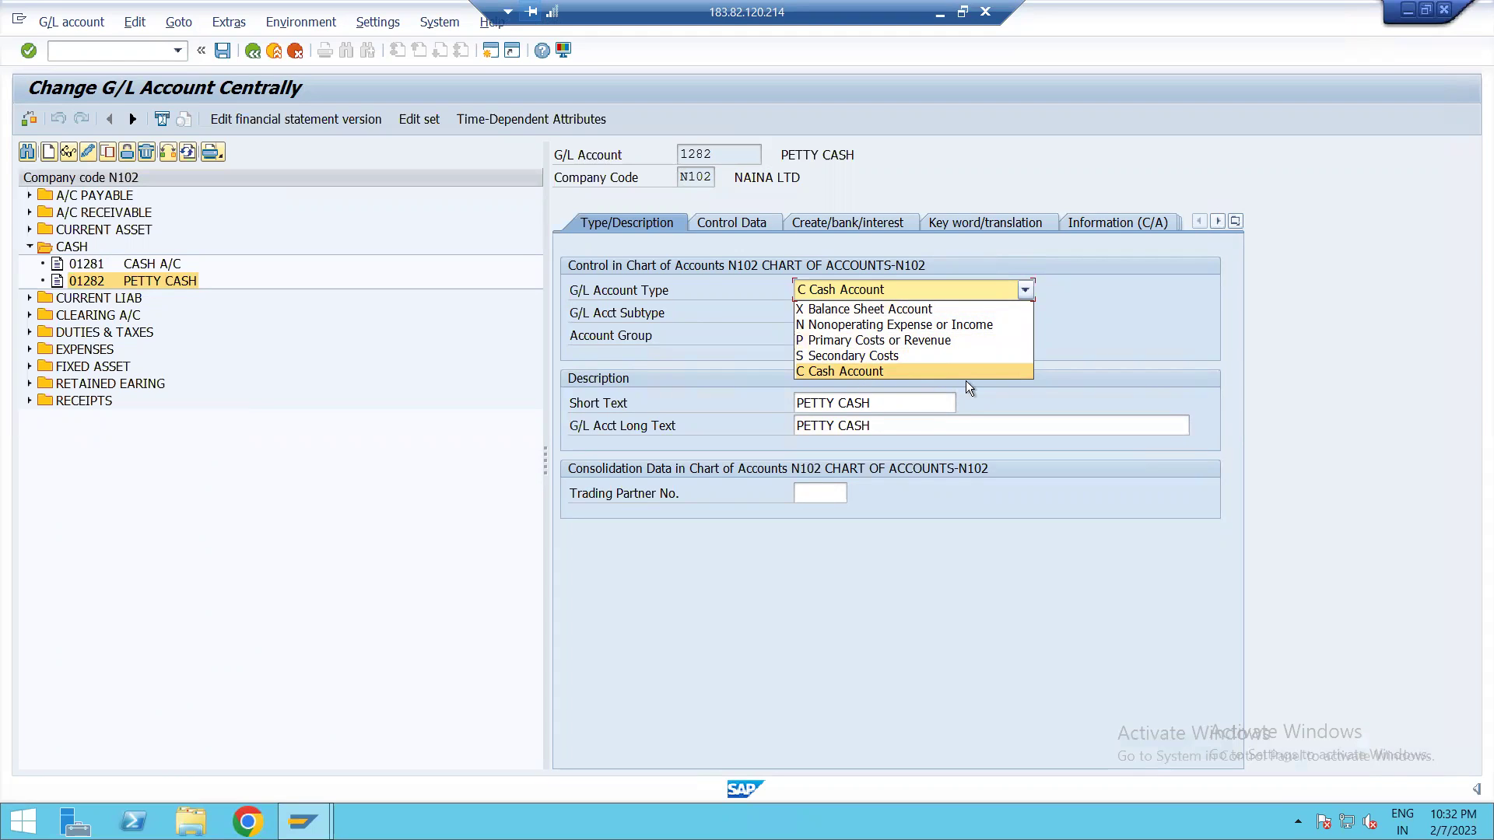
pyautogui.click(1071, 337)
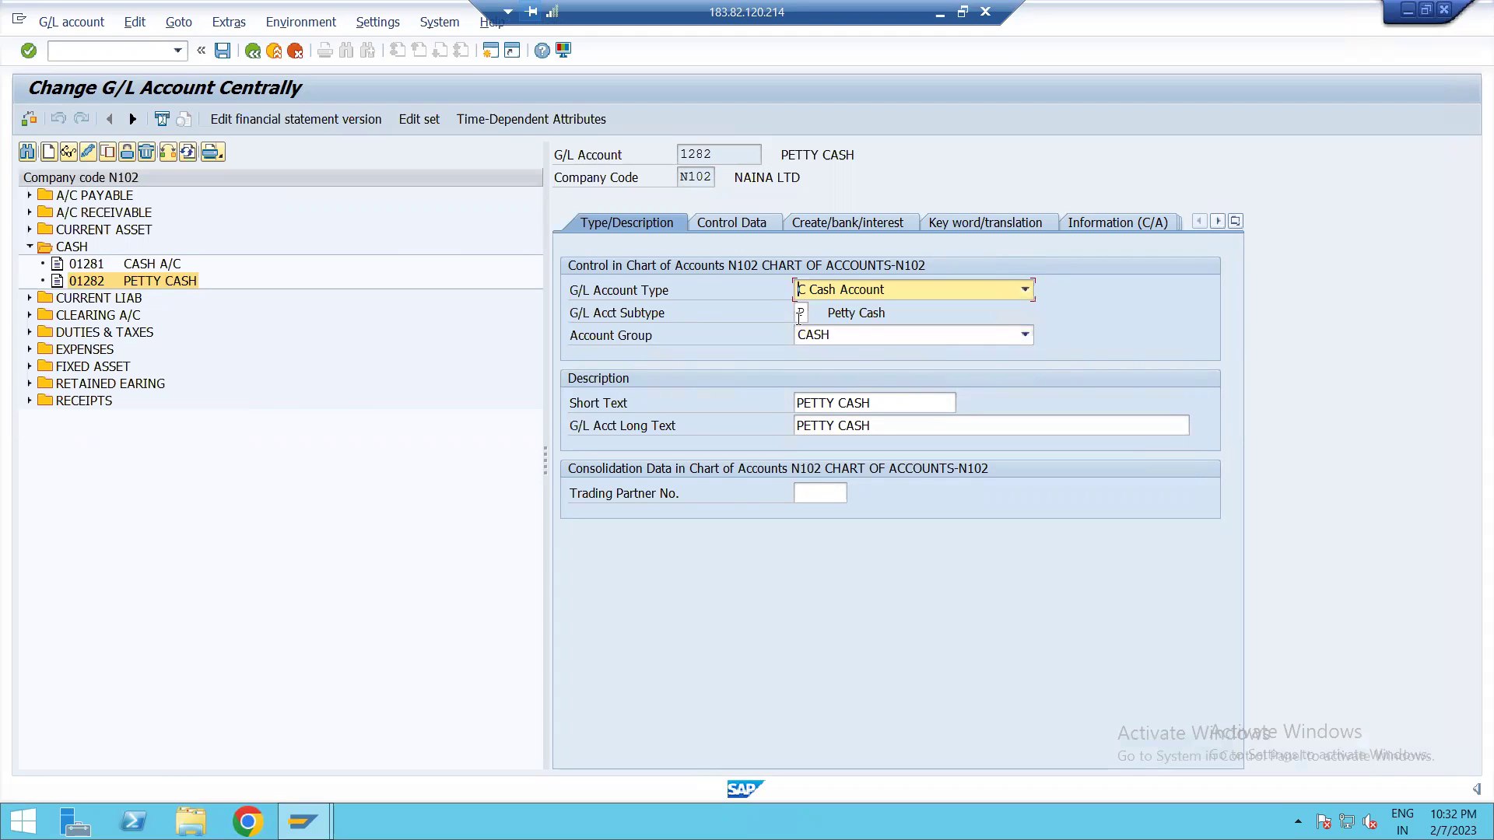
pyautogui.click(803, 312)
pyautogui.click(811, 312)
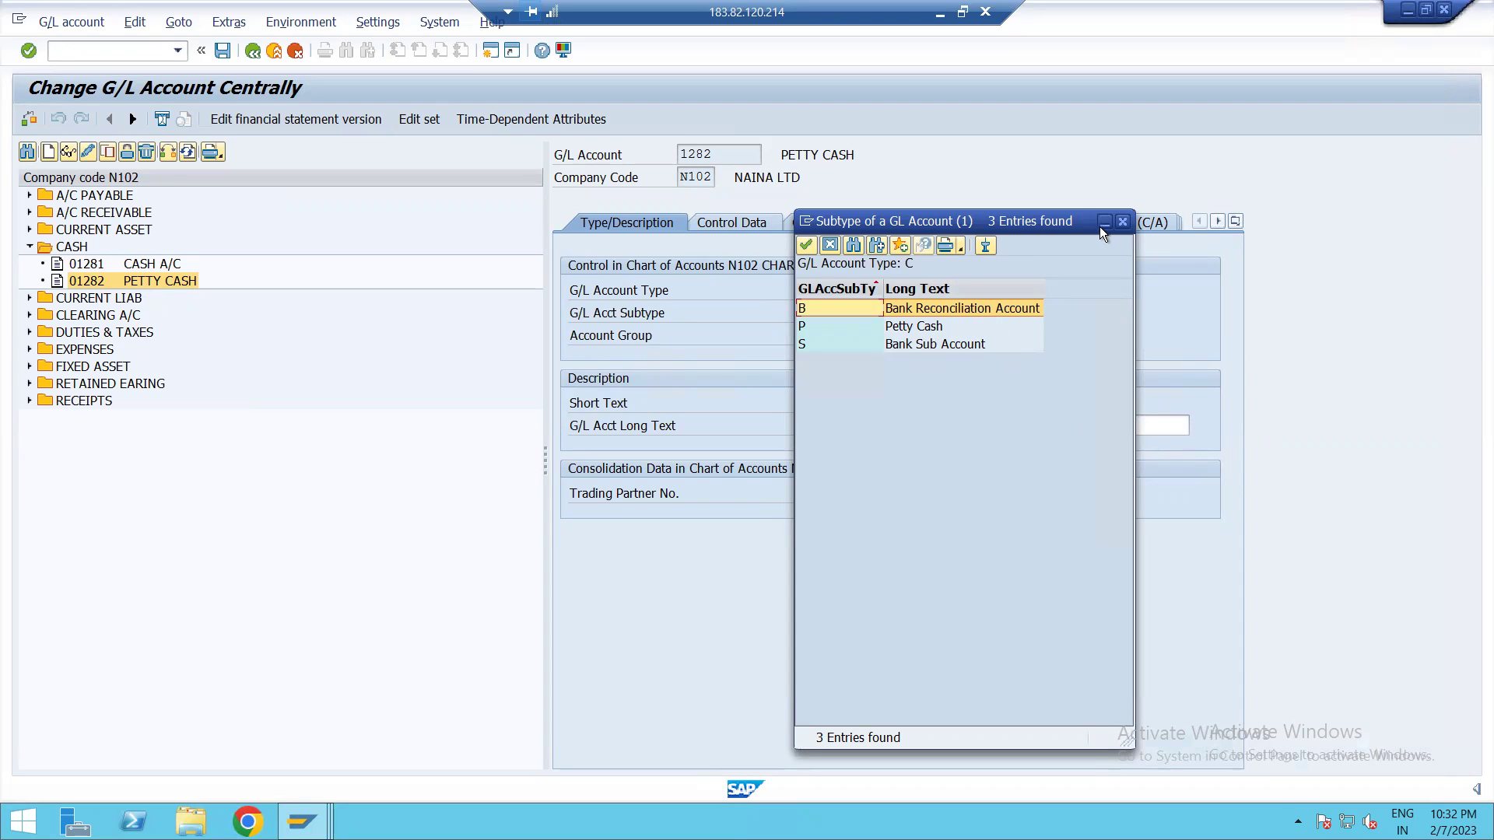
pyautogui.doubleClick(903, 330)
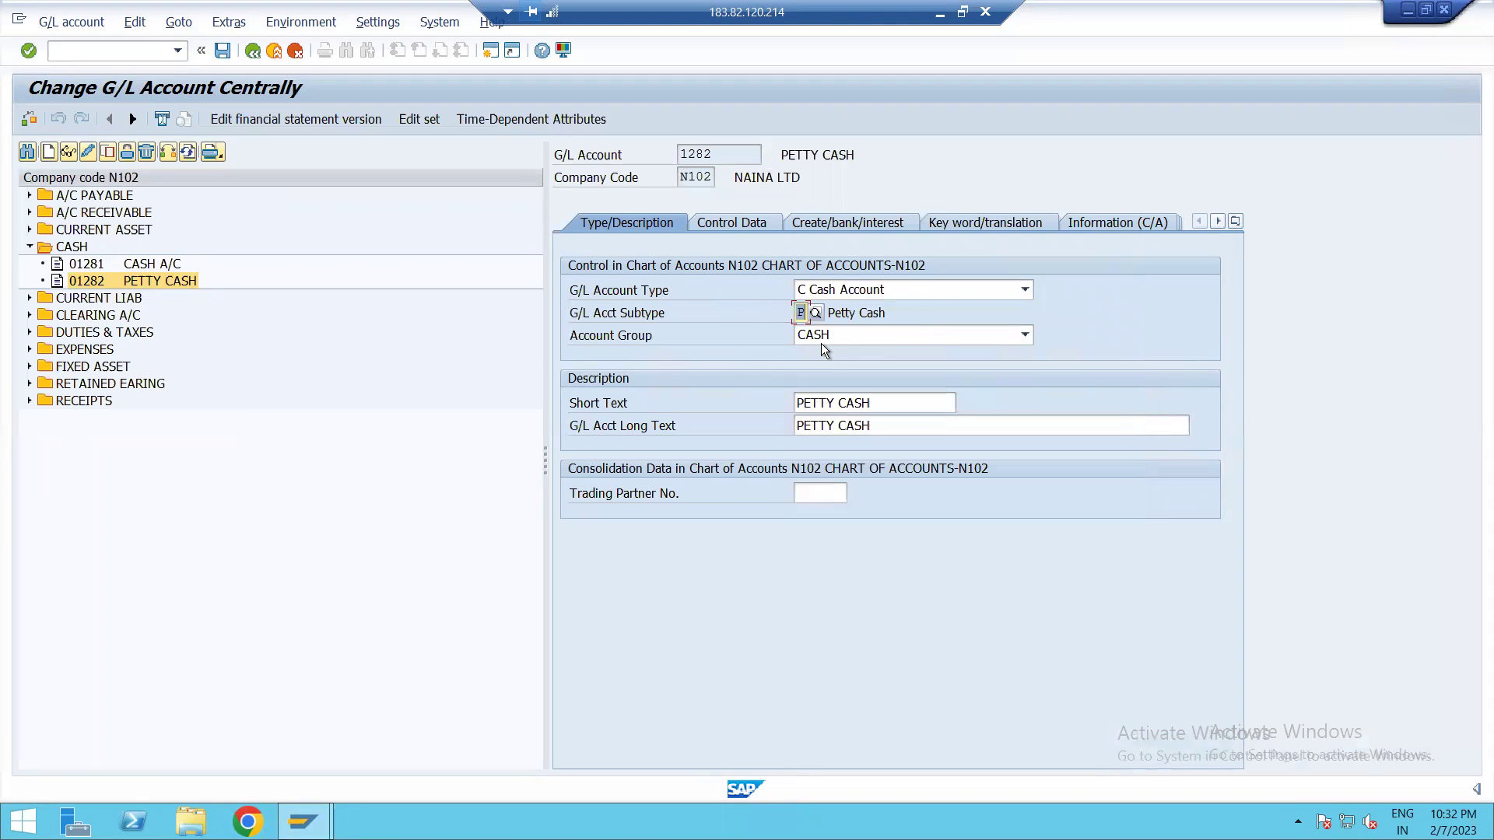
pyautogui.click(834, 403)
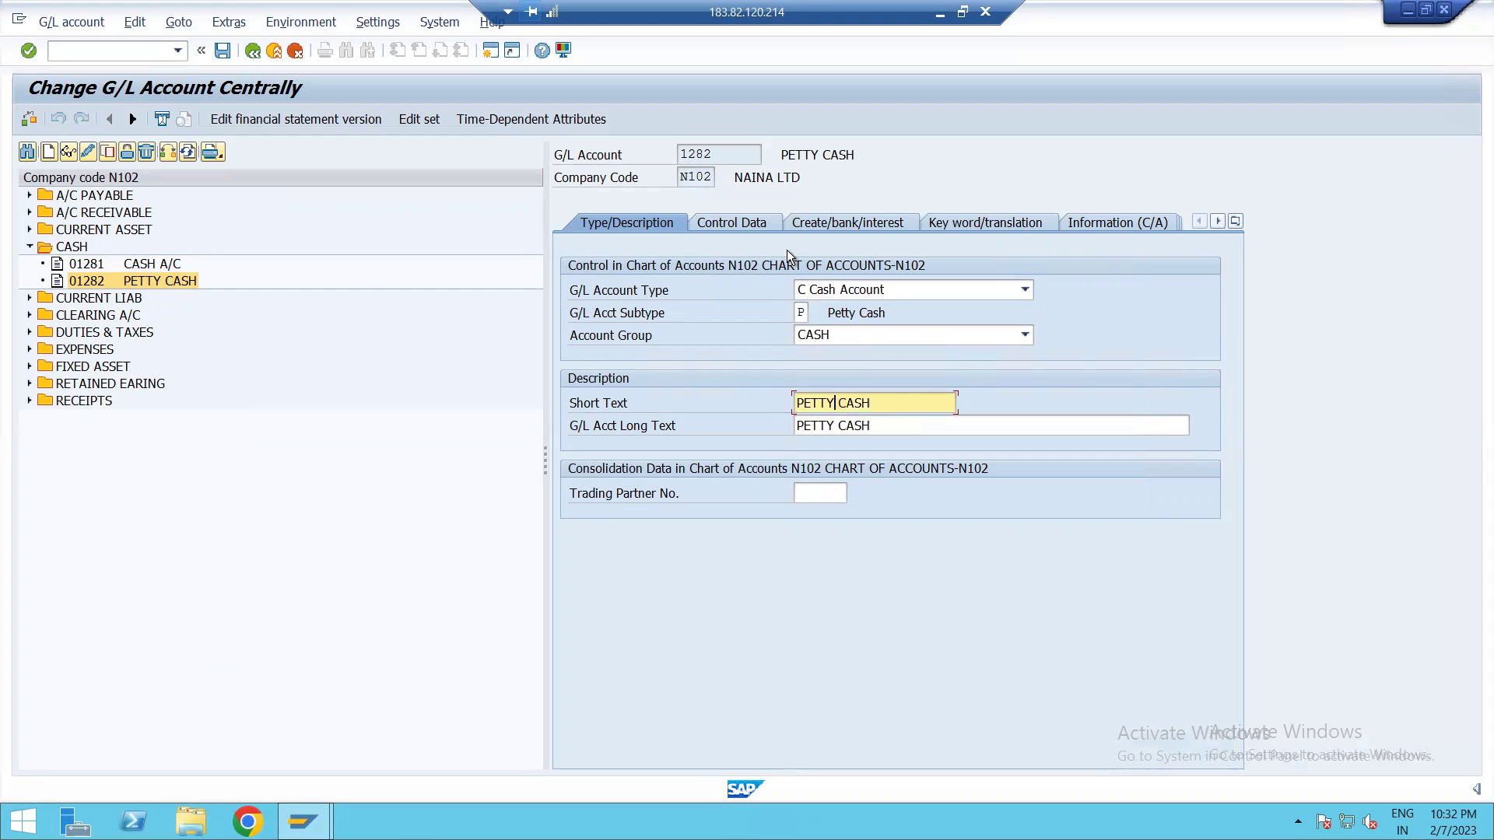
# Check the petty cash account's control data and its document creation and bank settings, and save the account
pyautogui.click(749, 223)
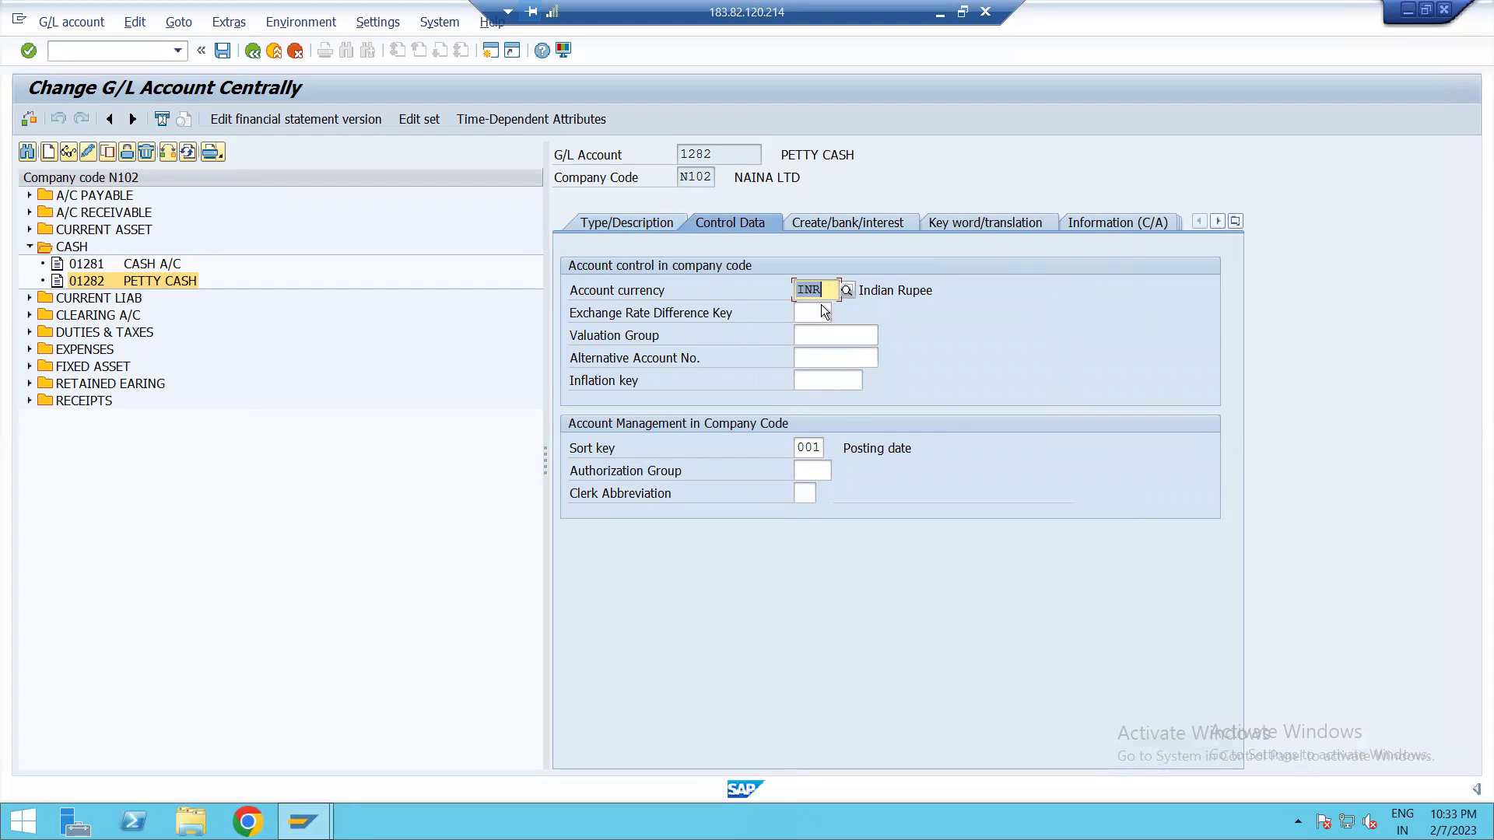
pyautogui.click(847, 225)
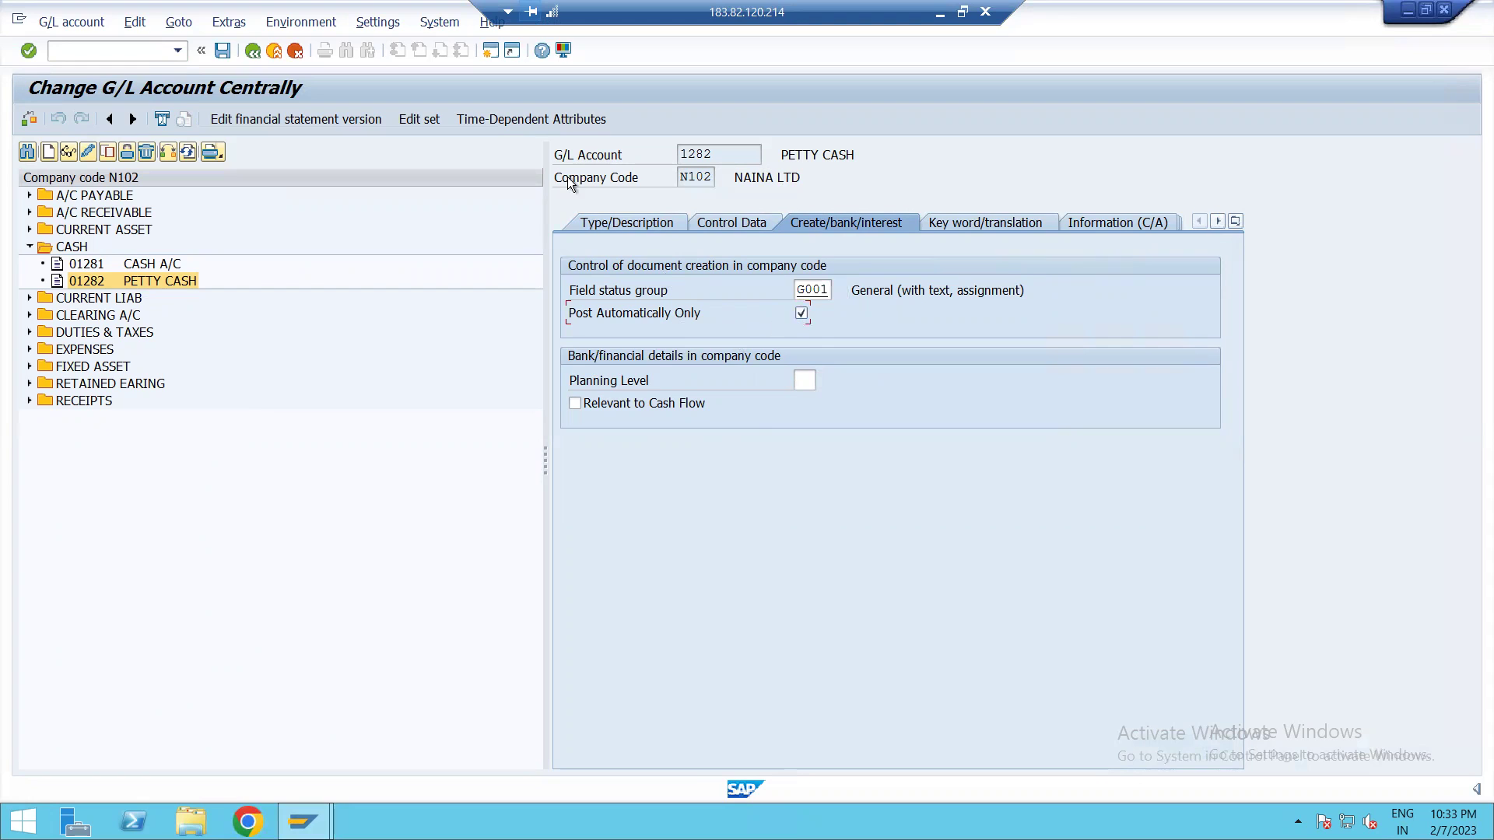
pyautogui.click(223, 50)
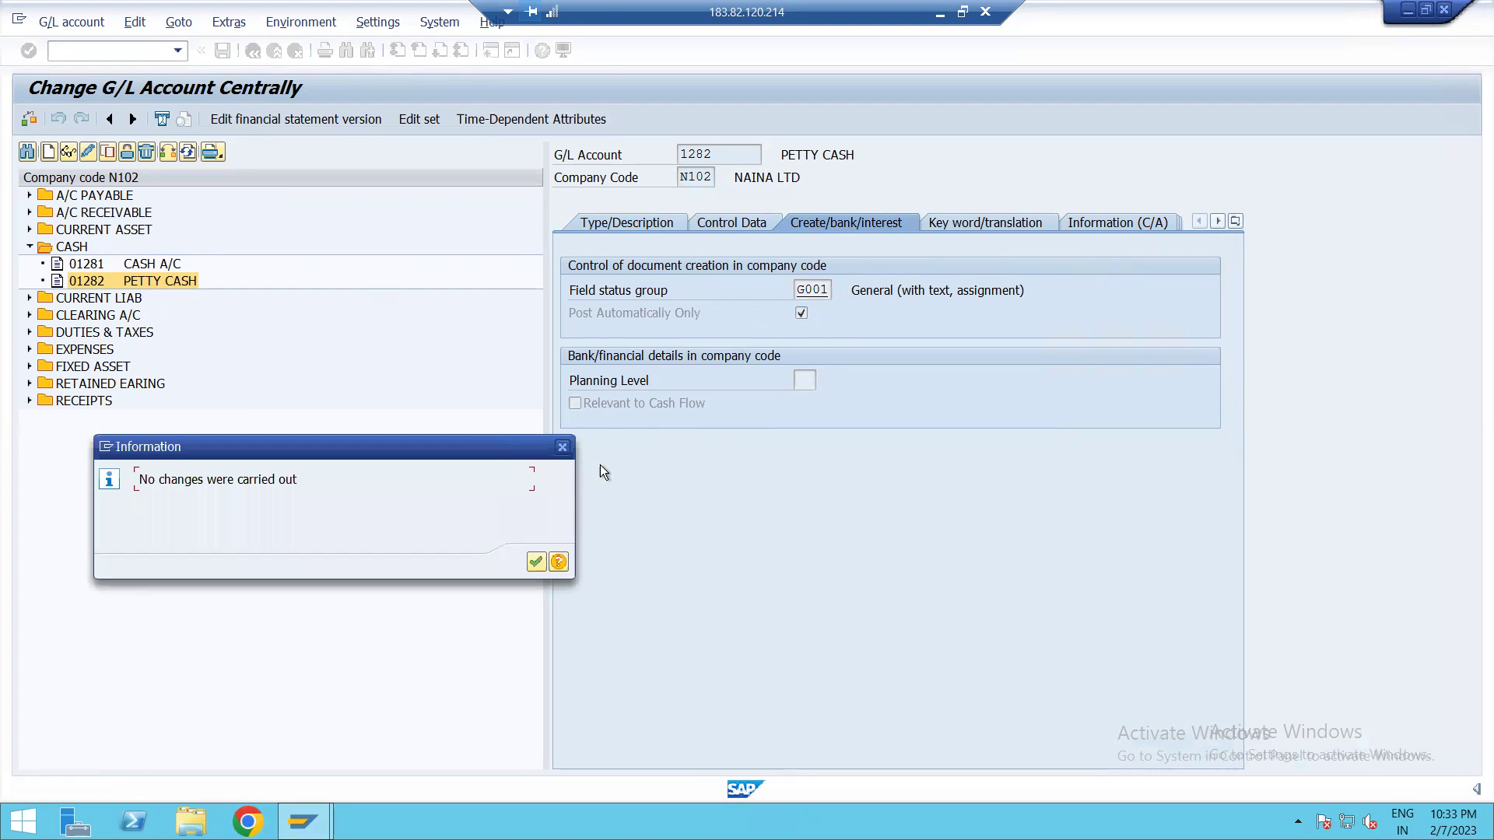
pyautogui.press('Return')
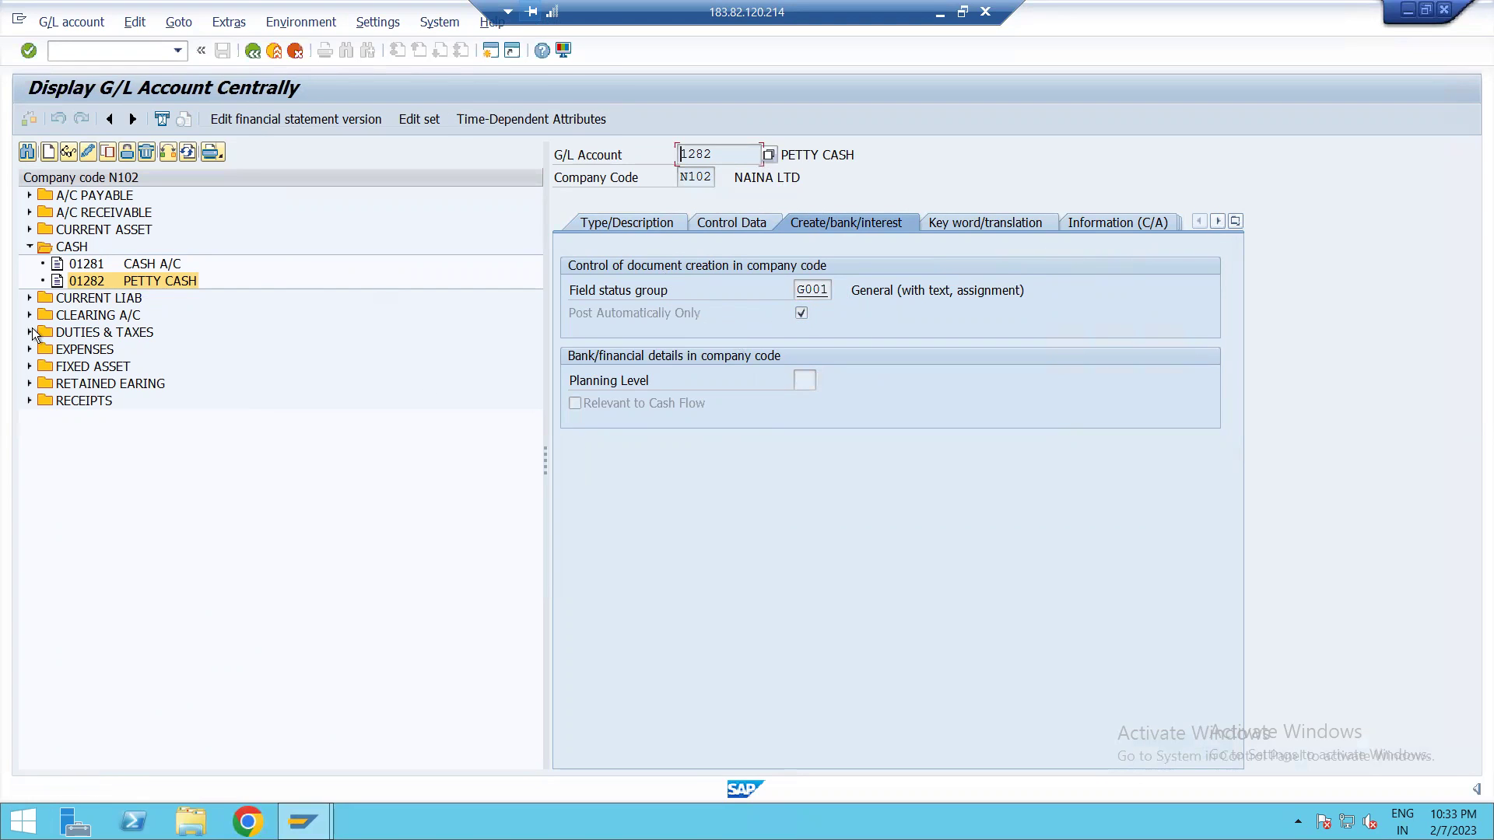
# Open the CASH TRF FROM BANK account in the CURRENT ASSET group and review its type, control data and document creation settings
pyautogui.click(30, 229)
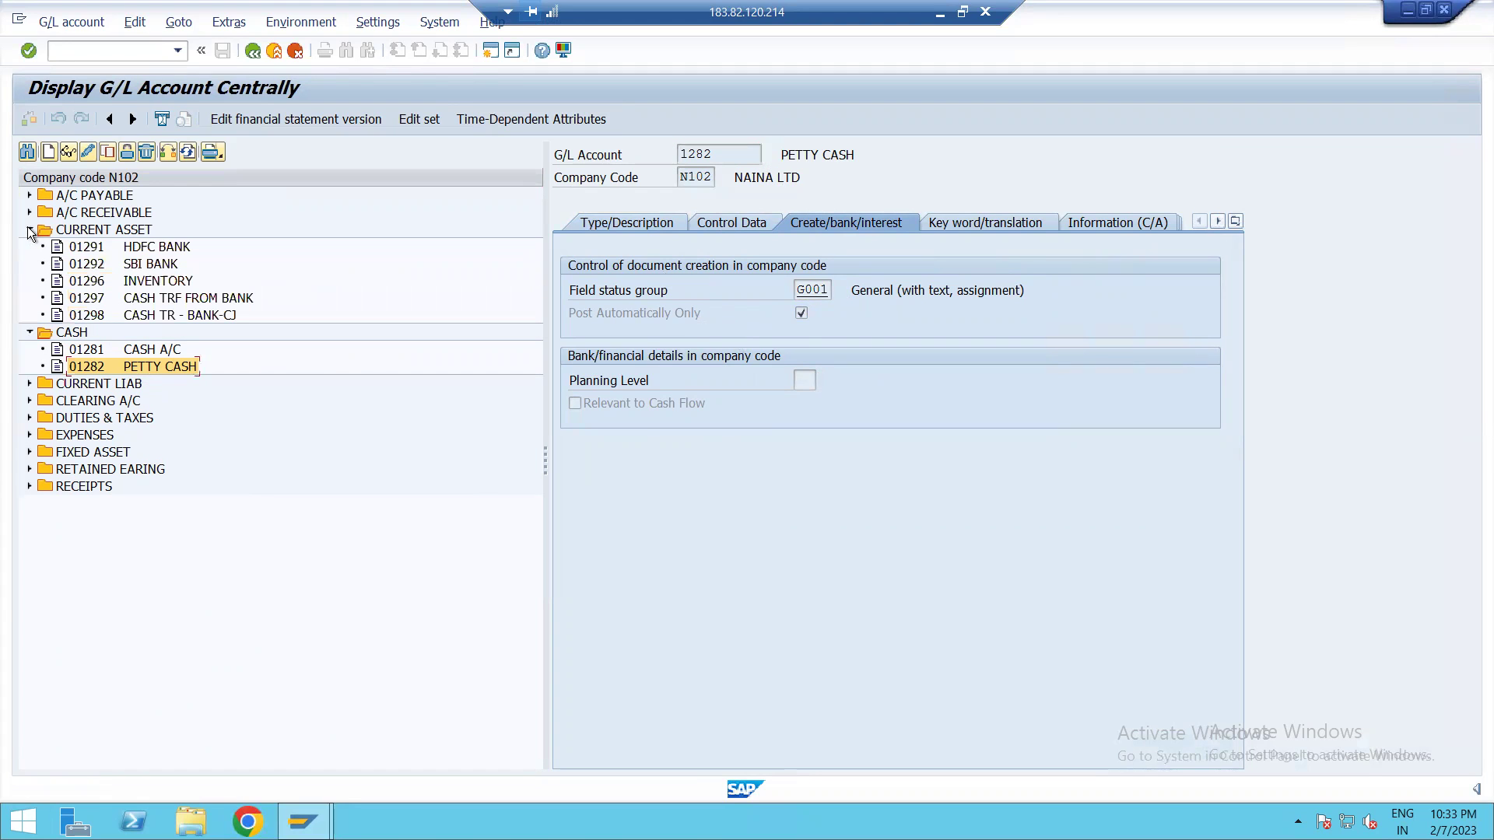
pyautogui.doubleClick(147, 297)
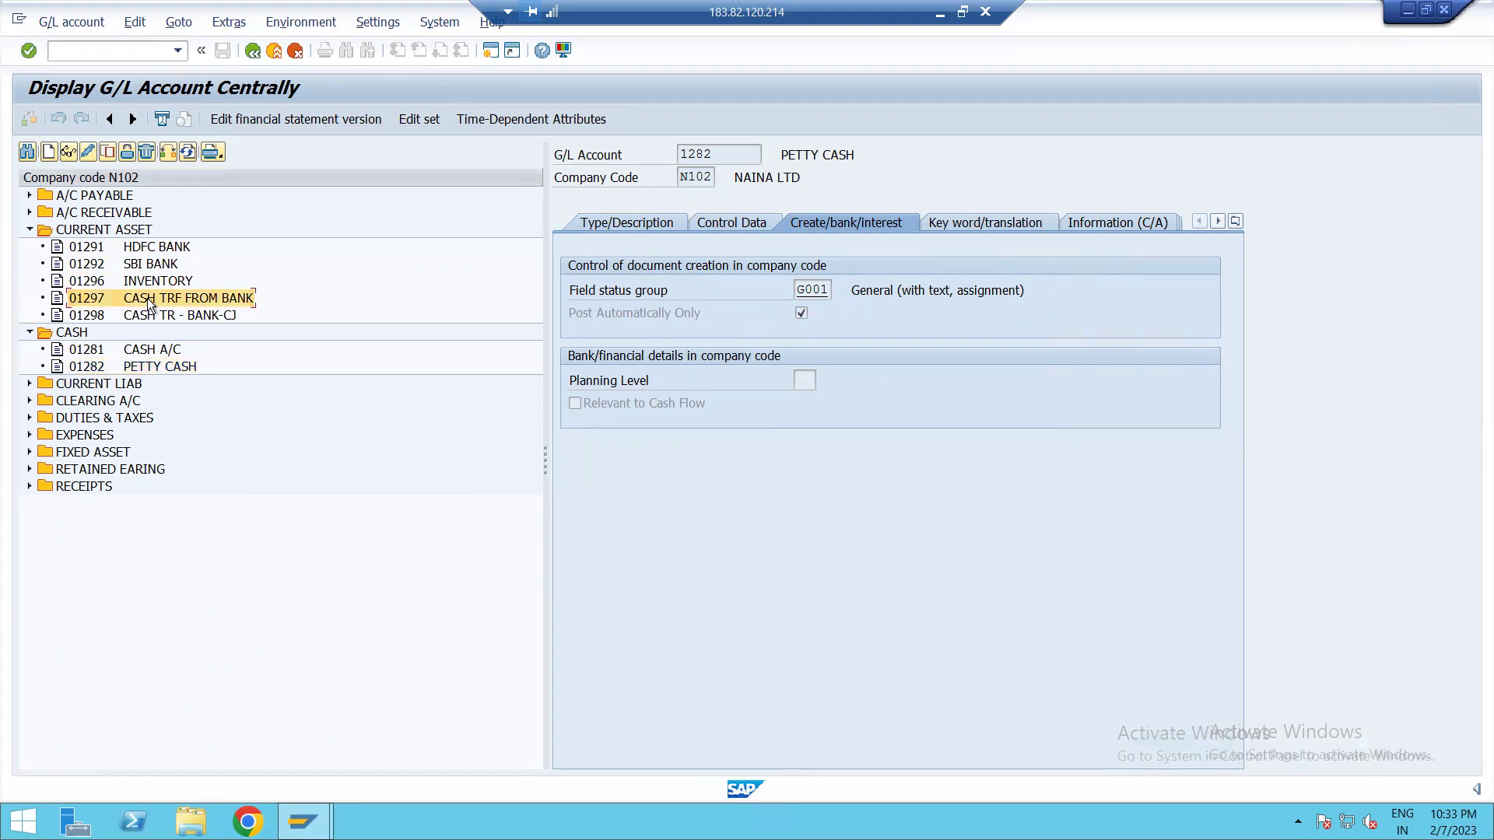
pyautogui.click(651, 226)
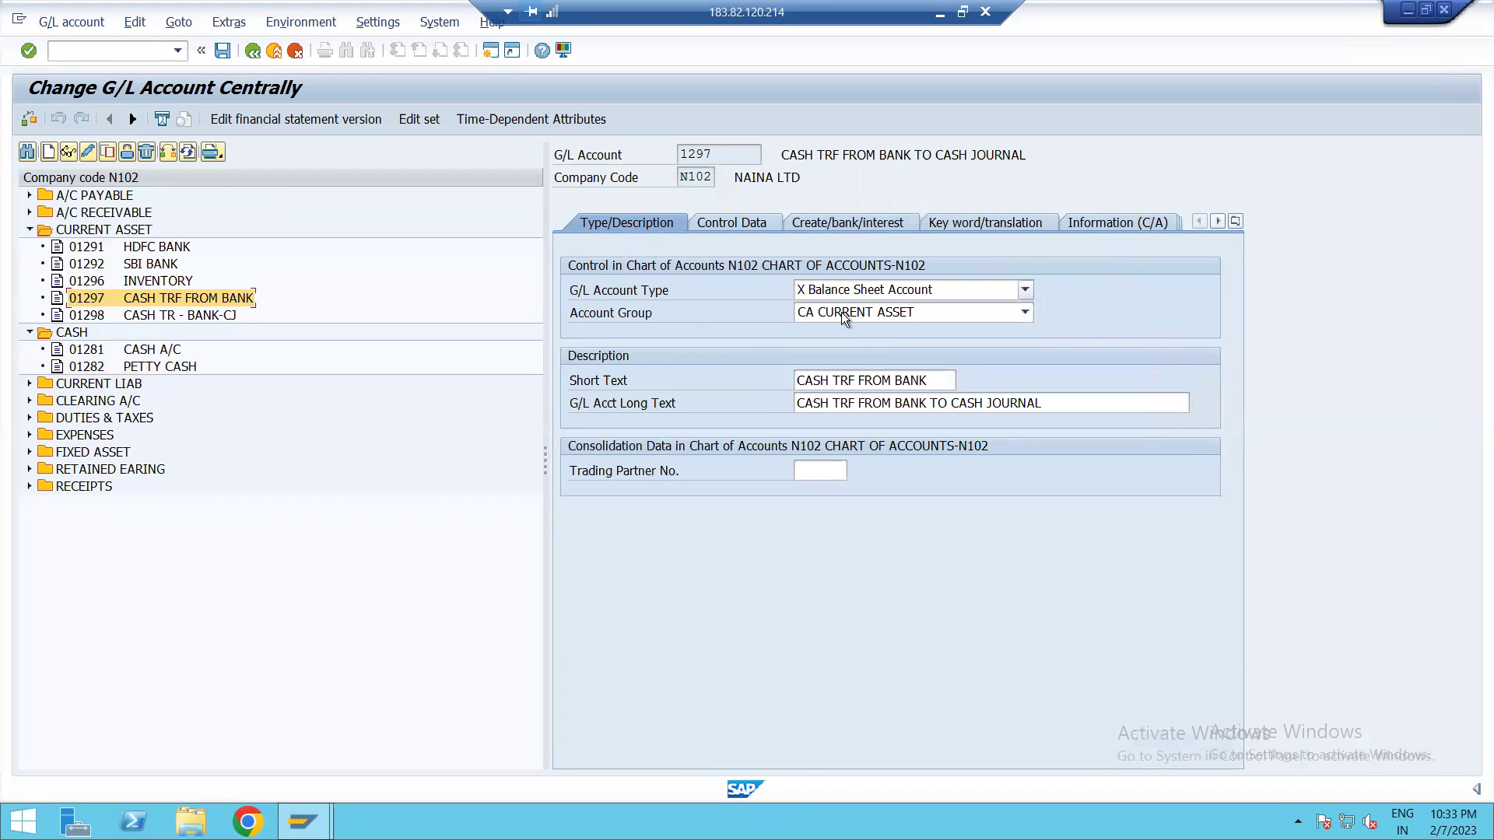
pyautogui.click(758, 226)
pyautogui.click(811, 226)
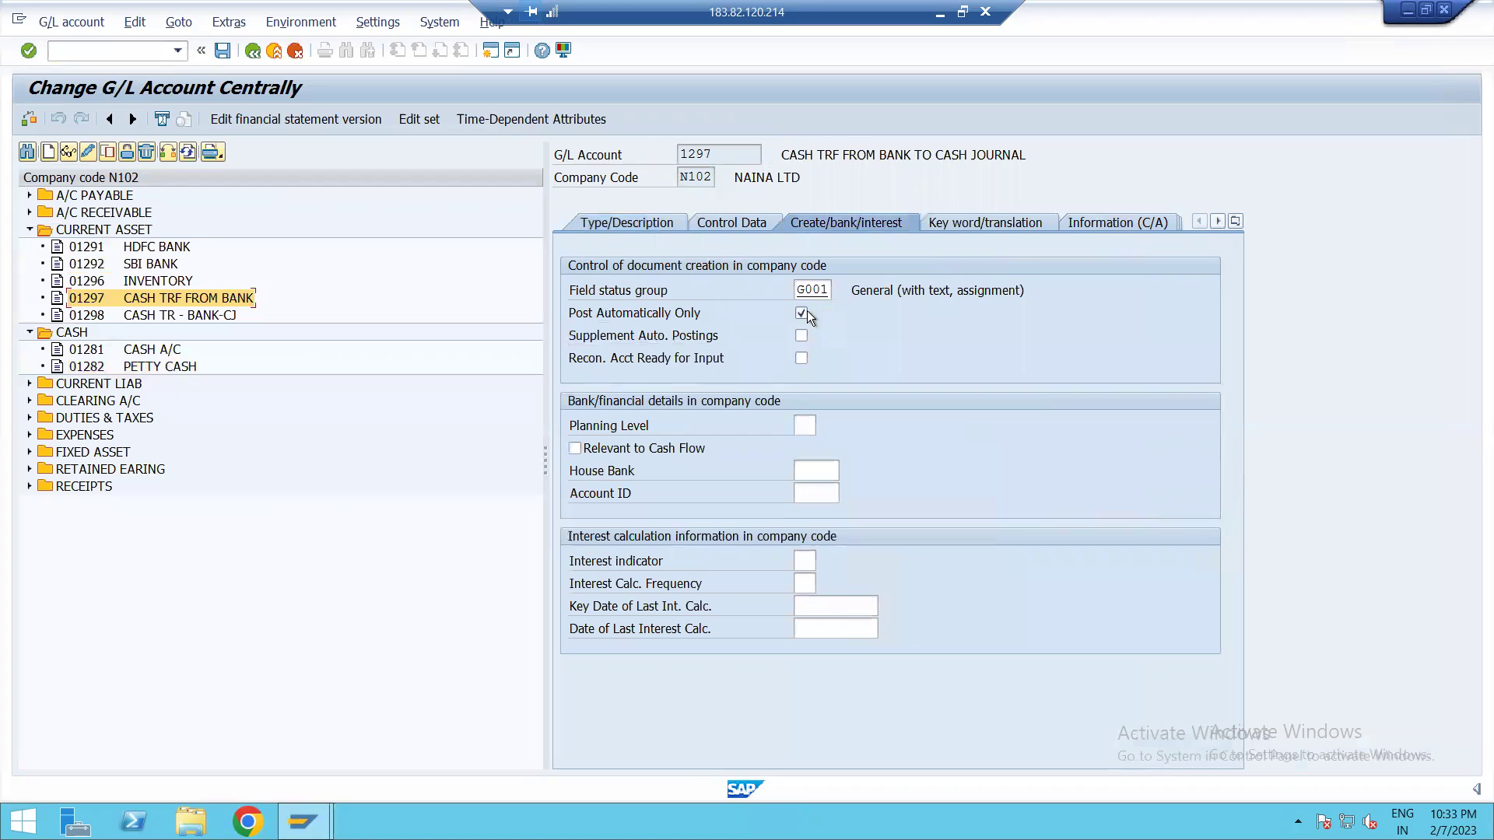
# Set the short text of the CASH TR - BANK-CJ account to "CASH TR - CJ - BANK"
pyautogui.doubleClick(211, 316)
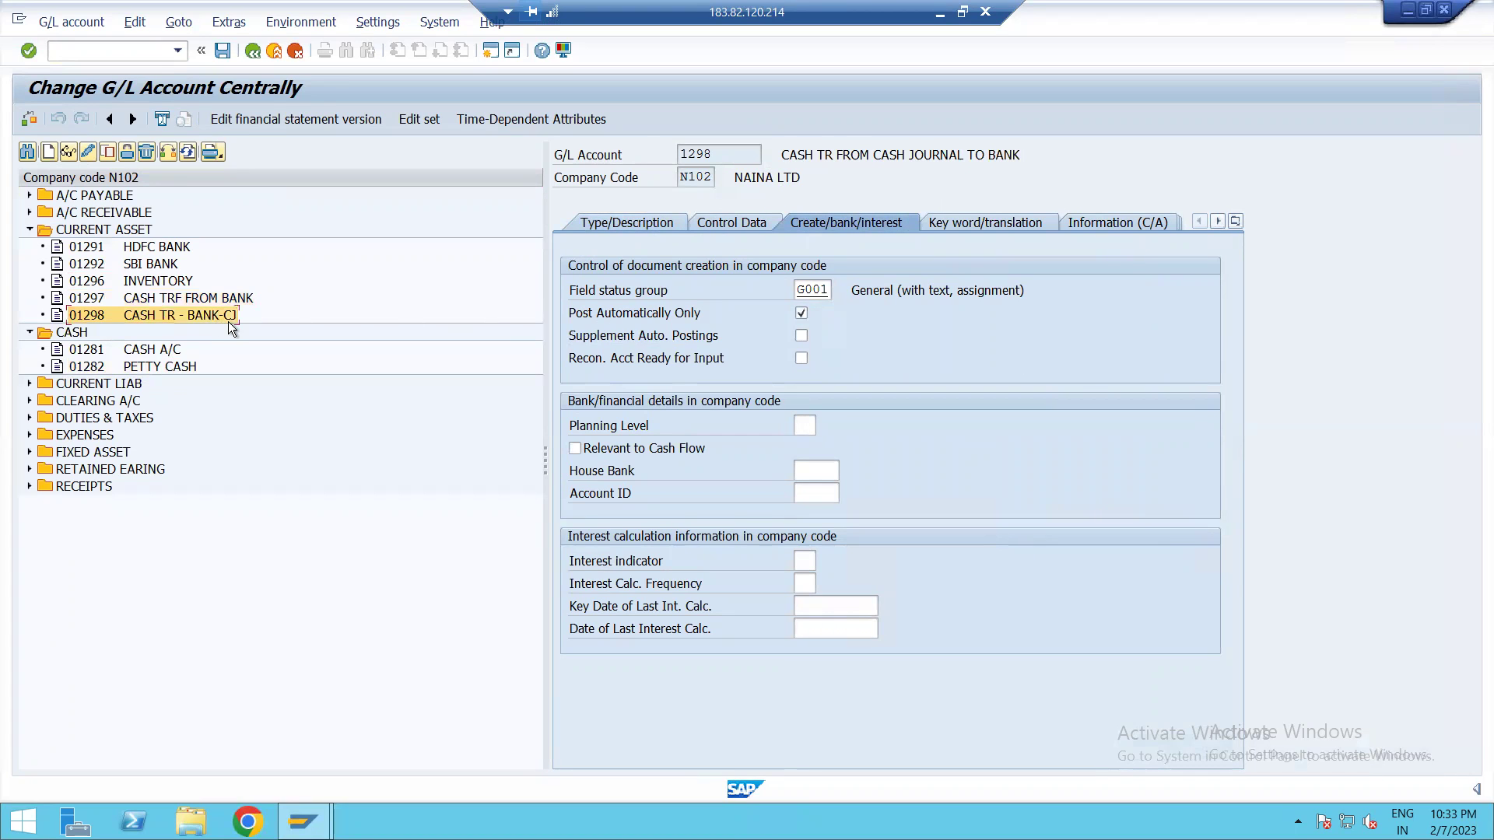
pyautogui.click(650, 226)
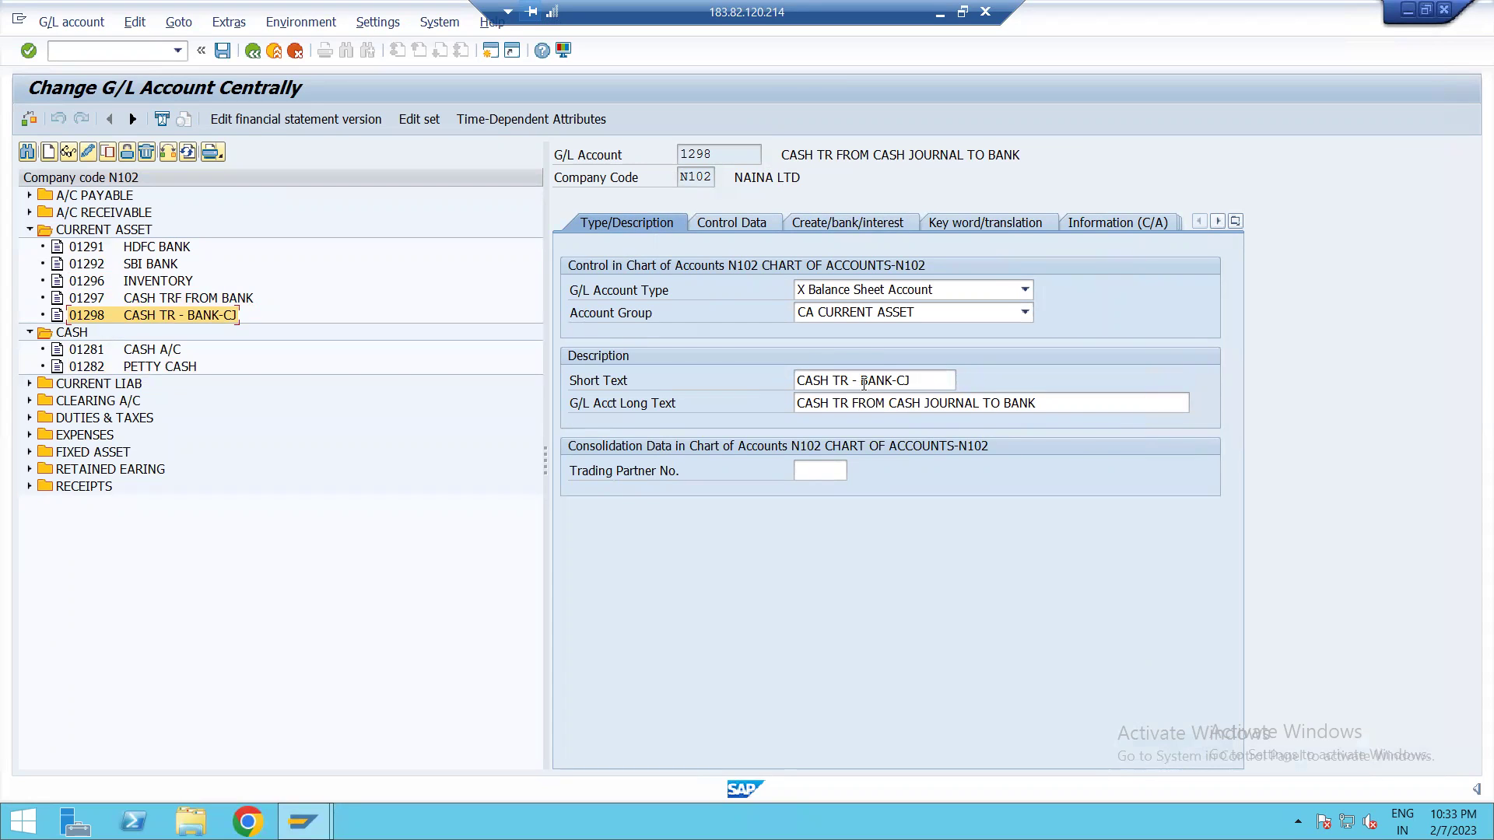
pyautogui.moveTo(860, 381); pyautogui.dragTo(932, 384)
pyautogui.write('cj')
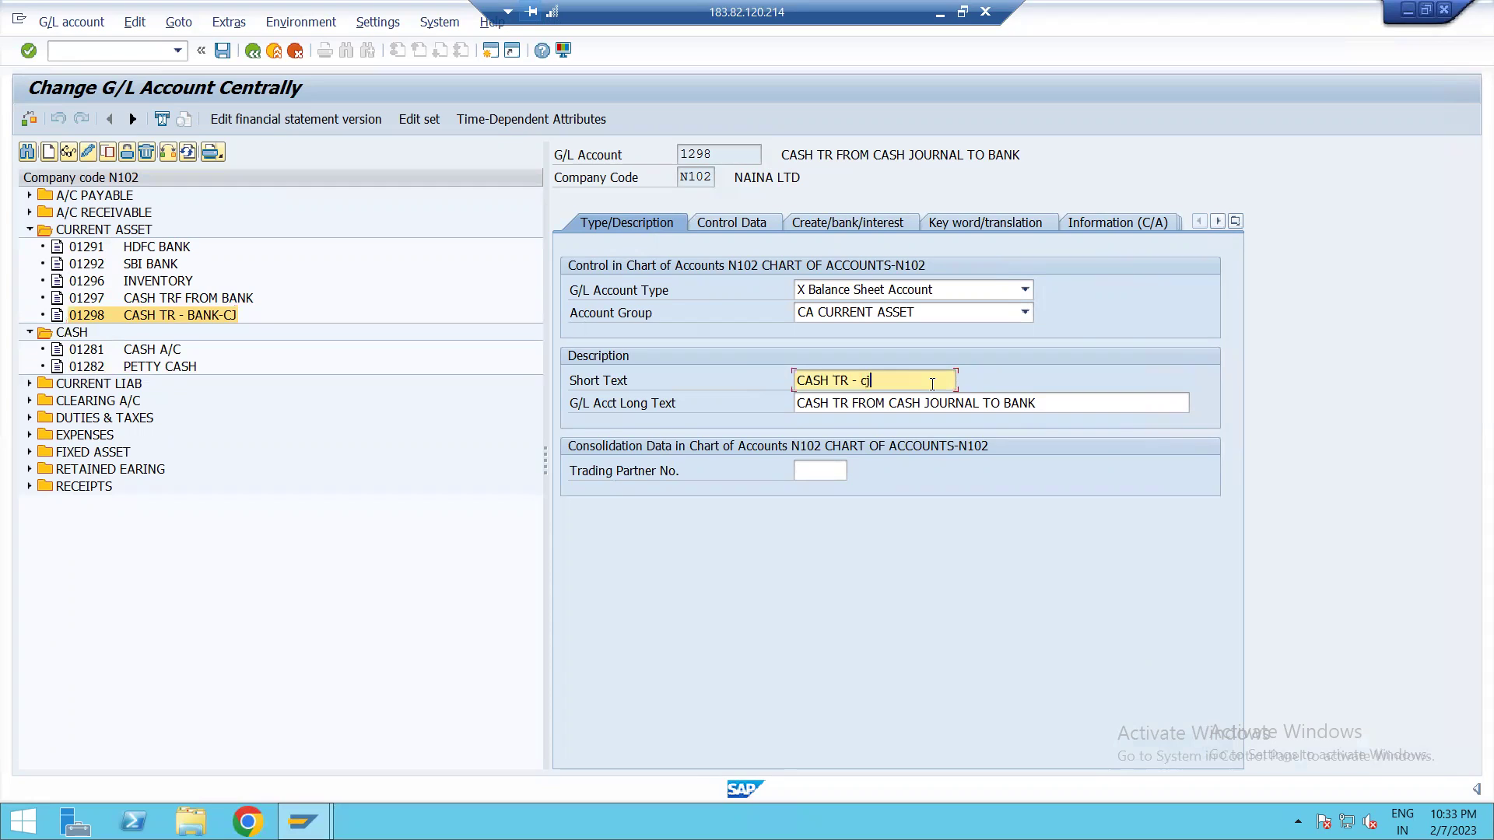
pyautogui.write('- bank')
pyautogui.press('BackSpace')
pyautogui.press('BackSpace')
pyautogui.press('BackSpace')
pyautogui.press('BackSpace')
pyautogui.press('BackSpace')
pyautogui.press('BackSpace')
pyautogui.press('BackSpace')
pyautogui.press('BackSpace')
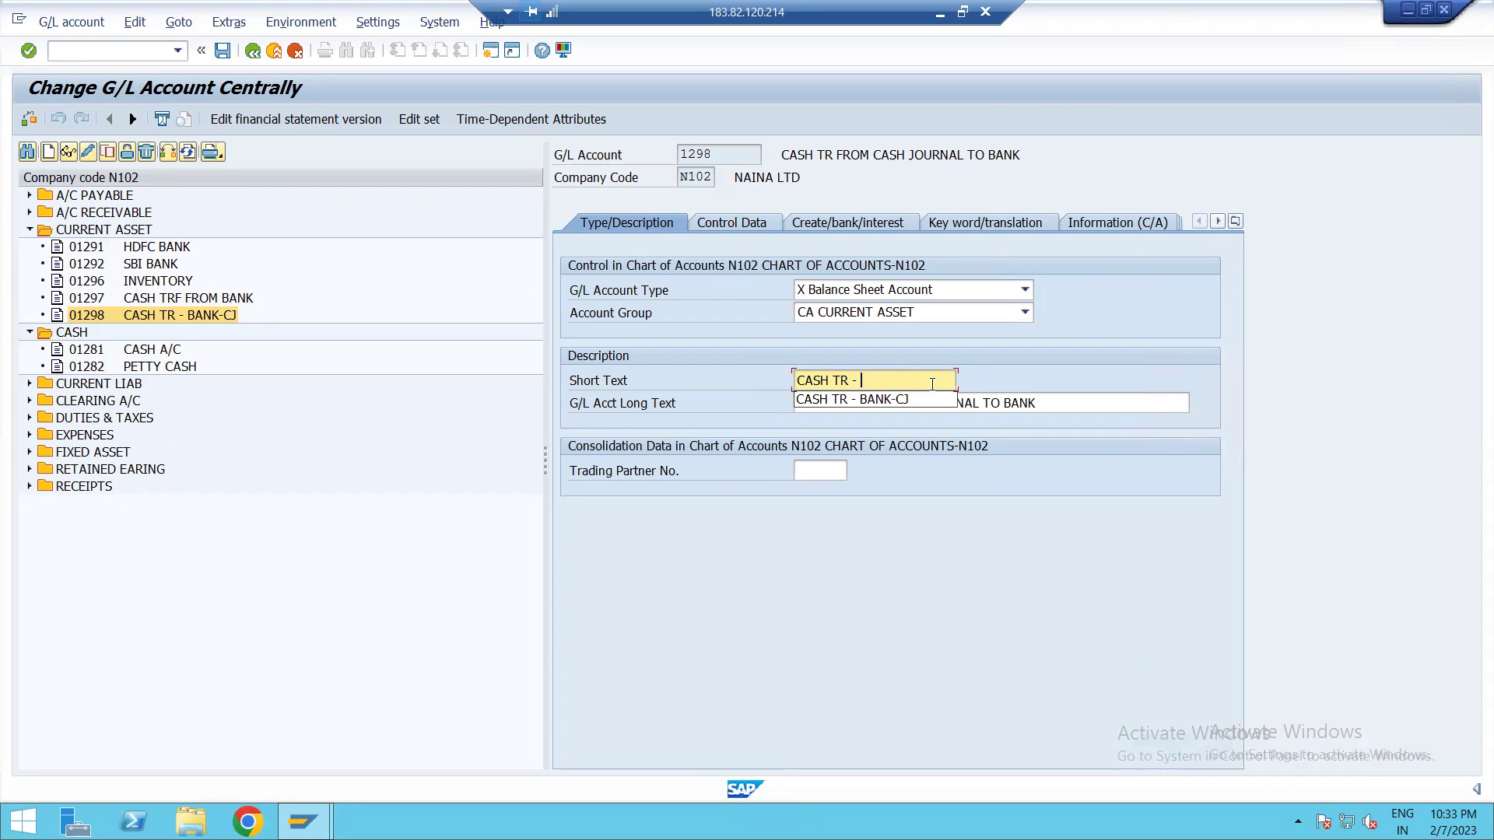
pyautogui.write('CJ - BANK')
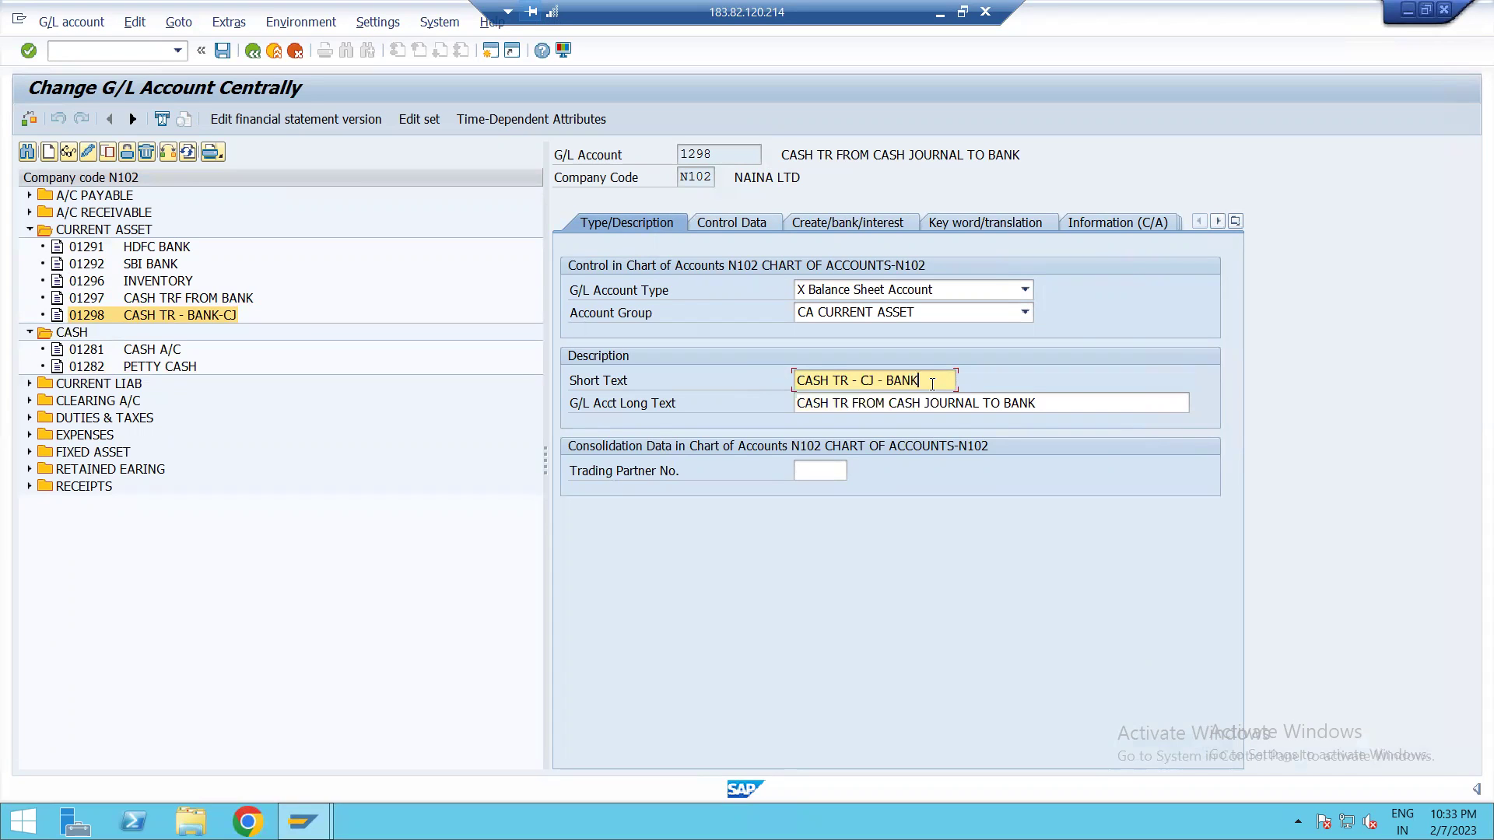
pyautogui.press('Return')
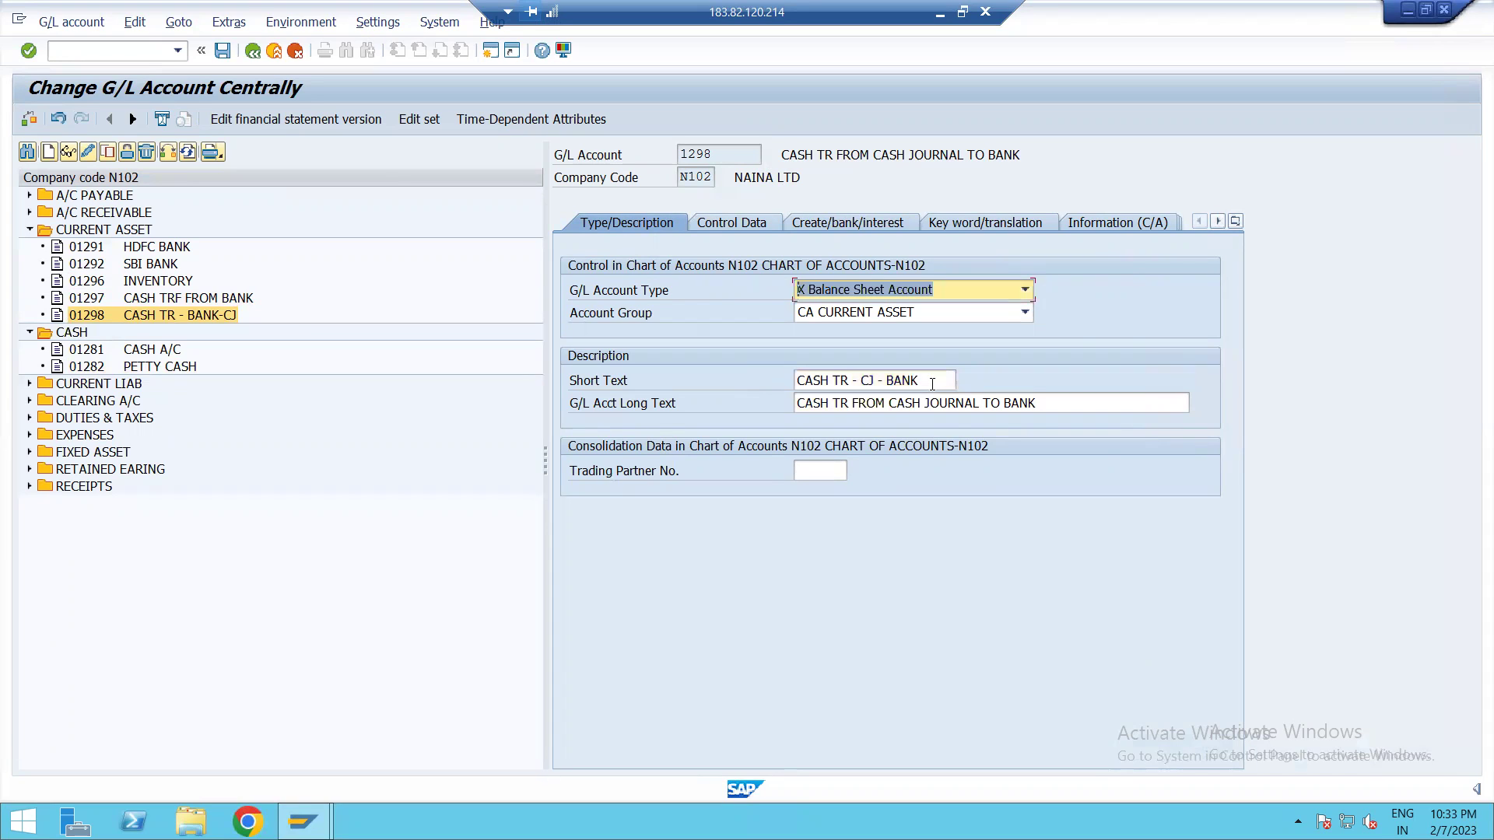
# Review the cash-journal-to-bank account's document creation settings and the EXPENSES group accounts, and return to the Excel configuration steps
pyautogui.click(876, 221)
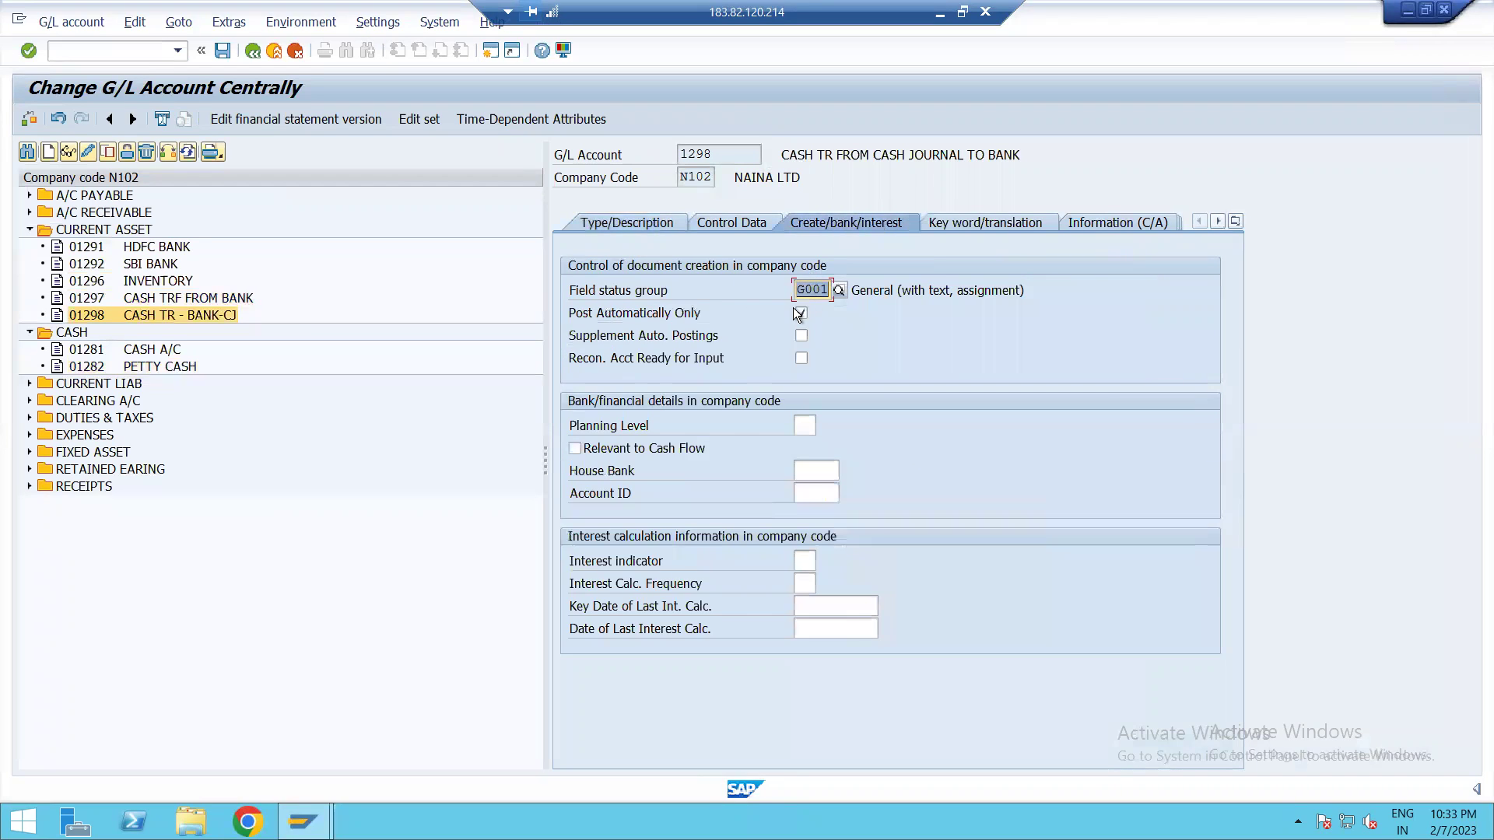
pyautogui.click(29, 332)
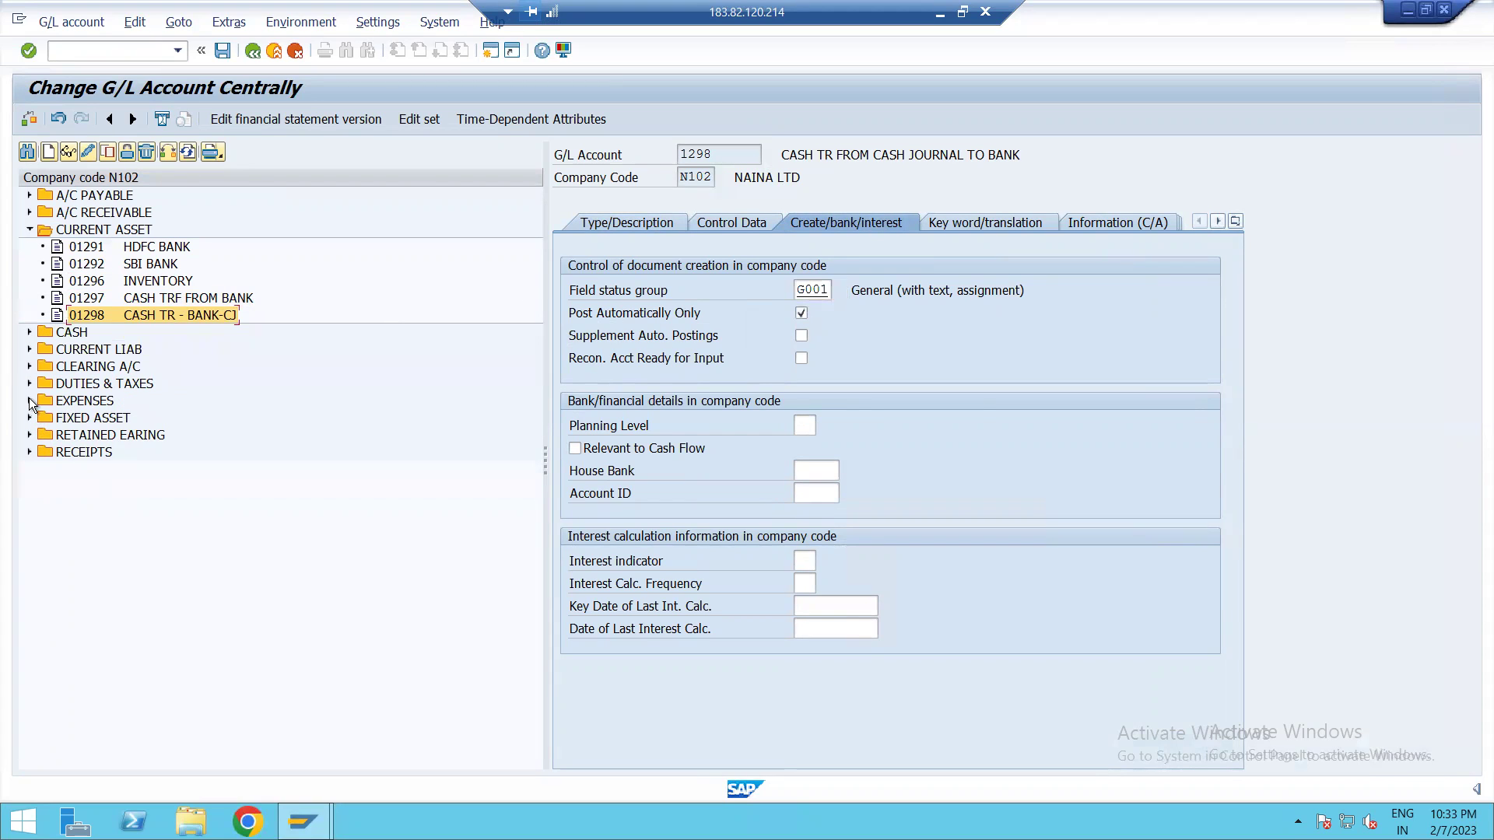
pyautogui.click(29, 400)
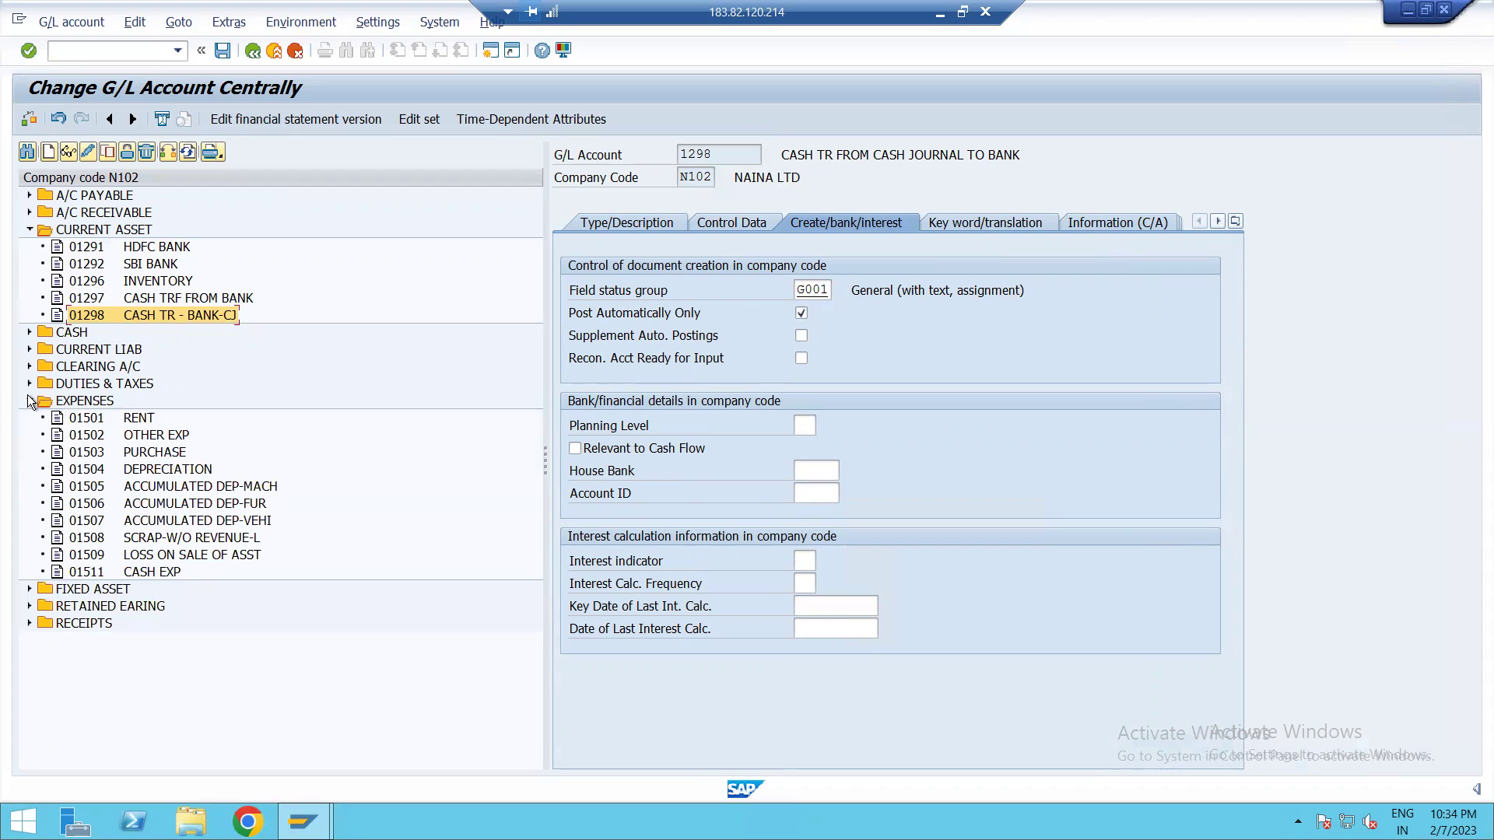
pyautogui.click(29, 400)
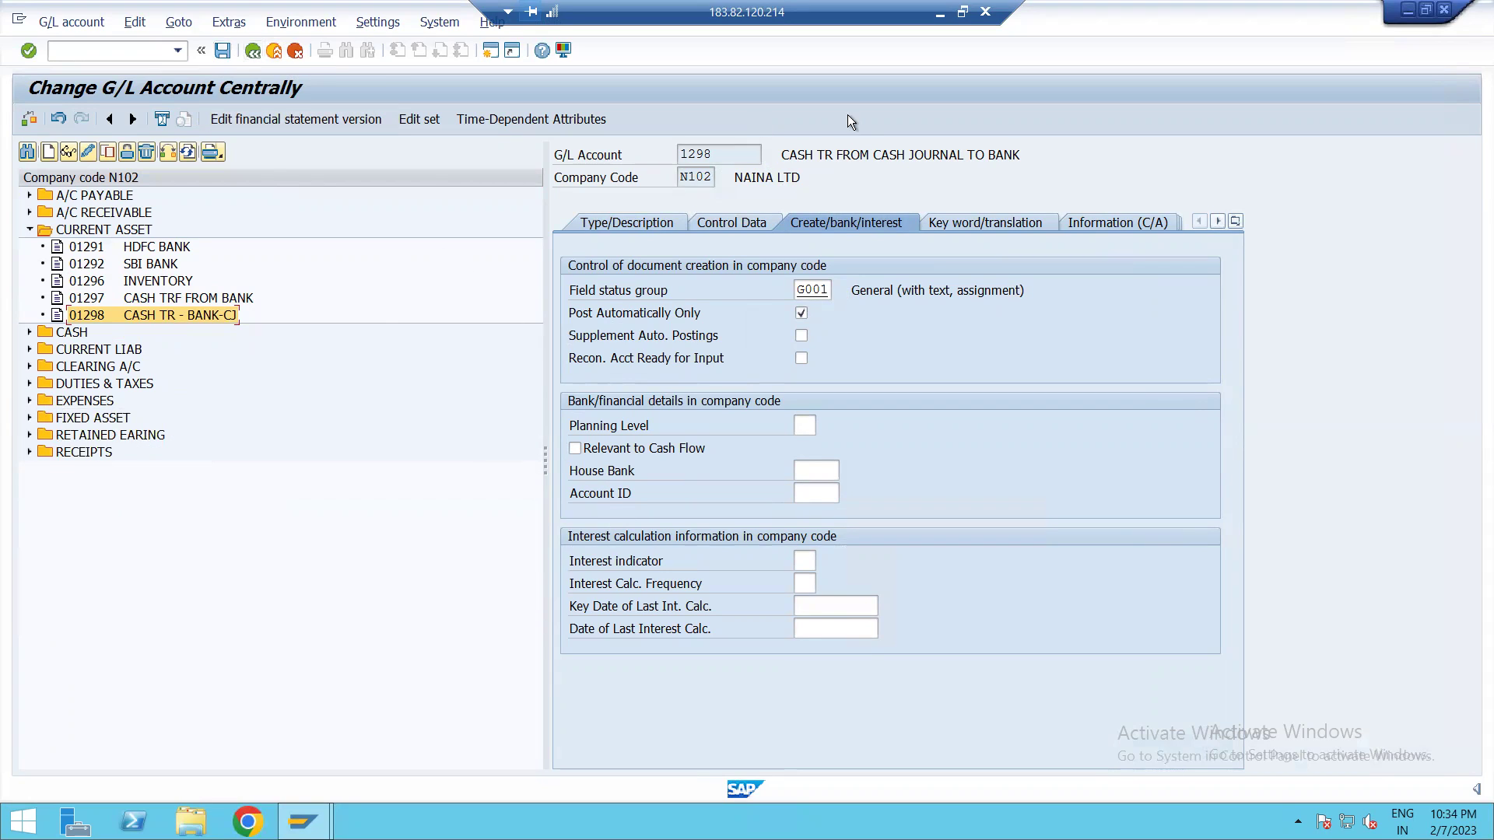
pyautogui.click(942, 14)
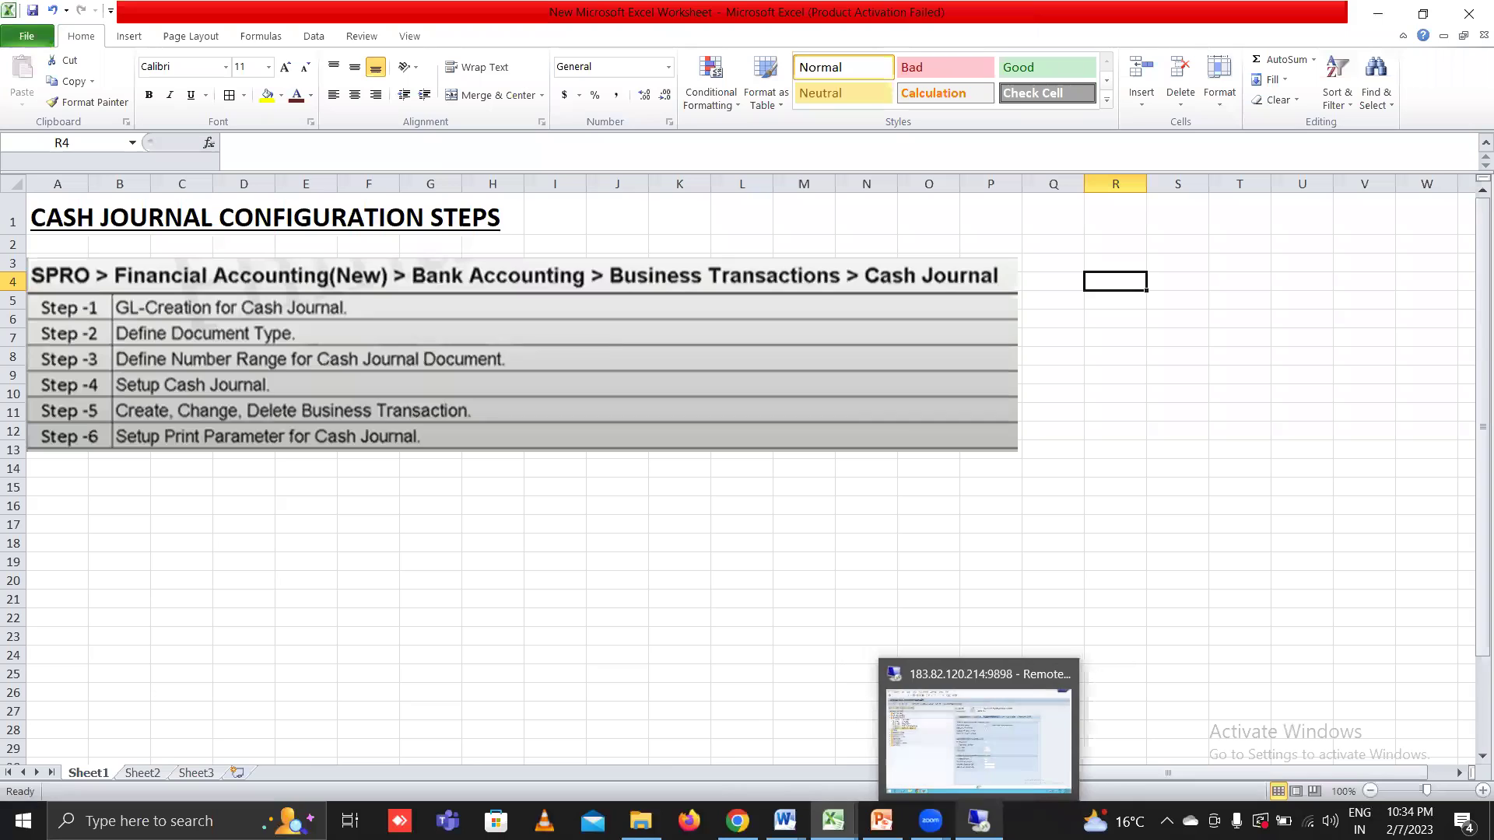
# Switch back to the SAP remote session and exit the G/L account maintenance, saving the changes to account 1298
pyautogui.click(979, 821)
pyautogui.click(252, 51)
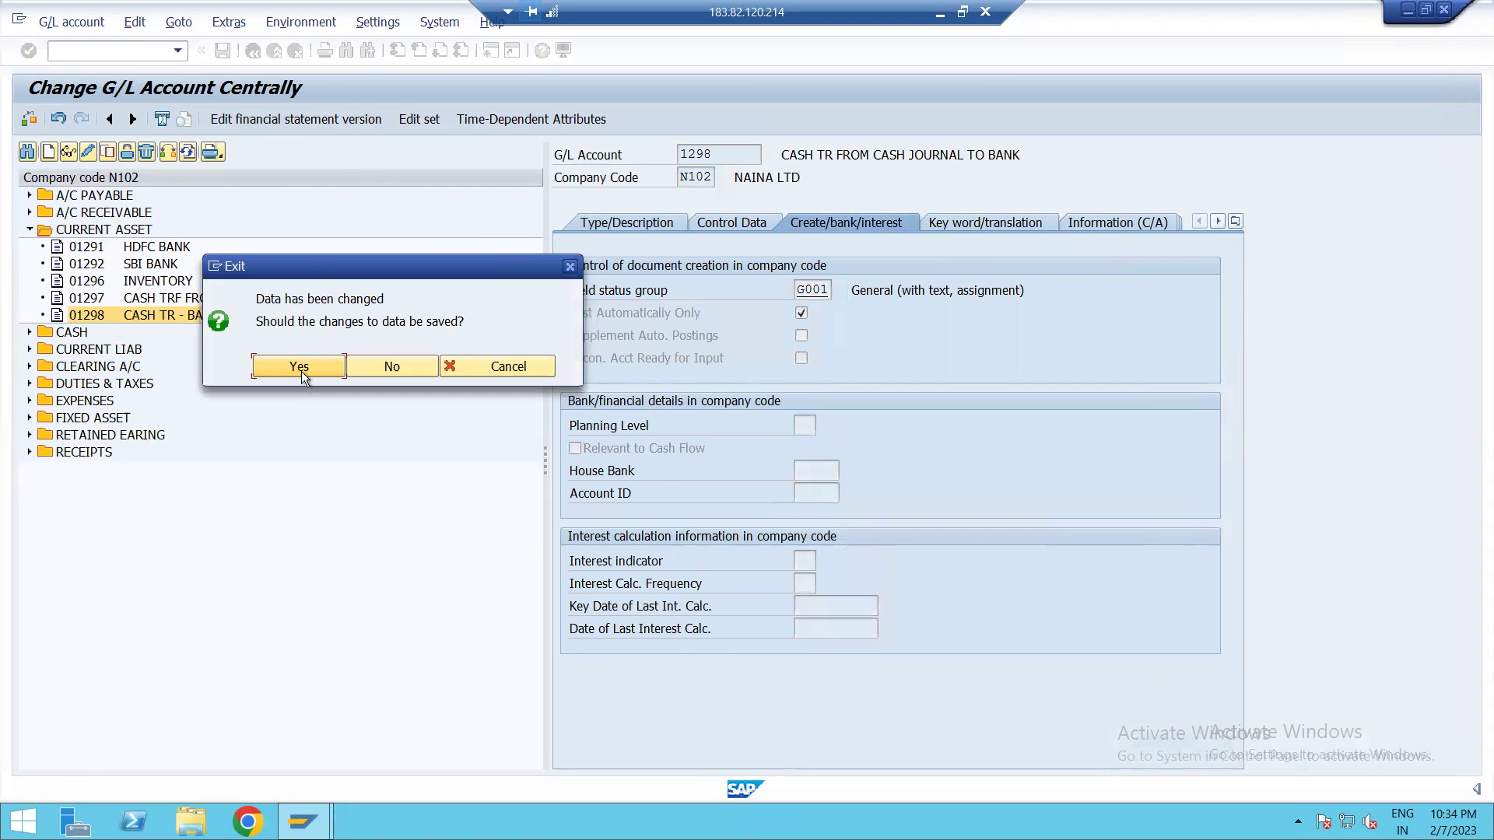
pyautogui.click(301, 369)
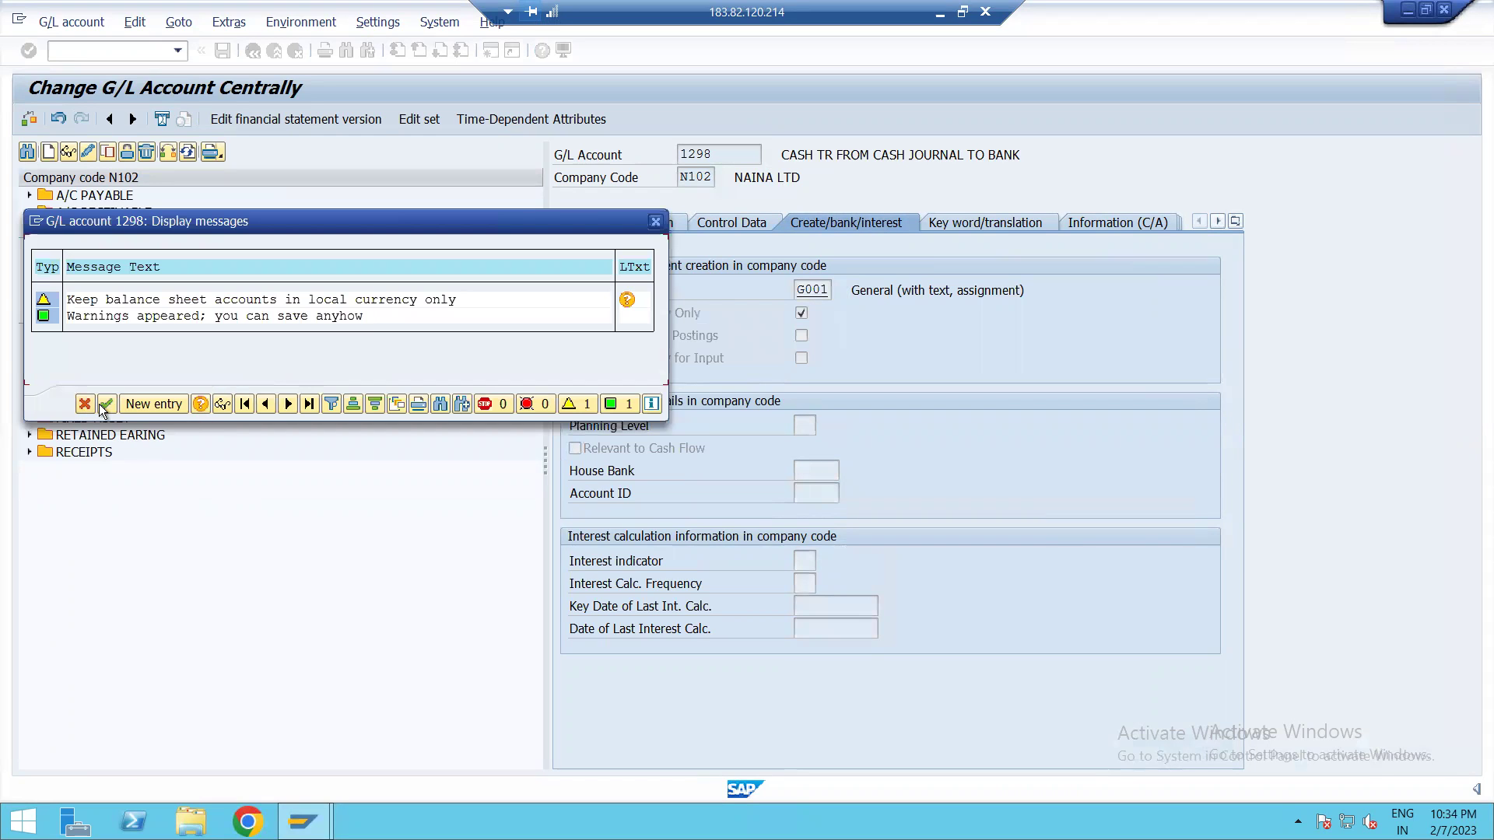
pyautogui.click(106, 403)
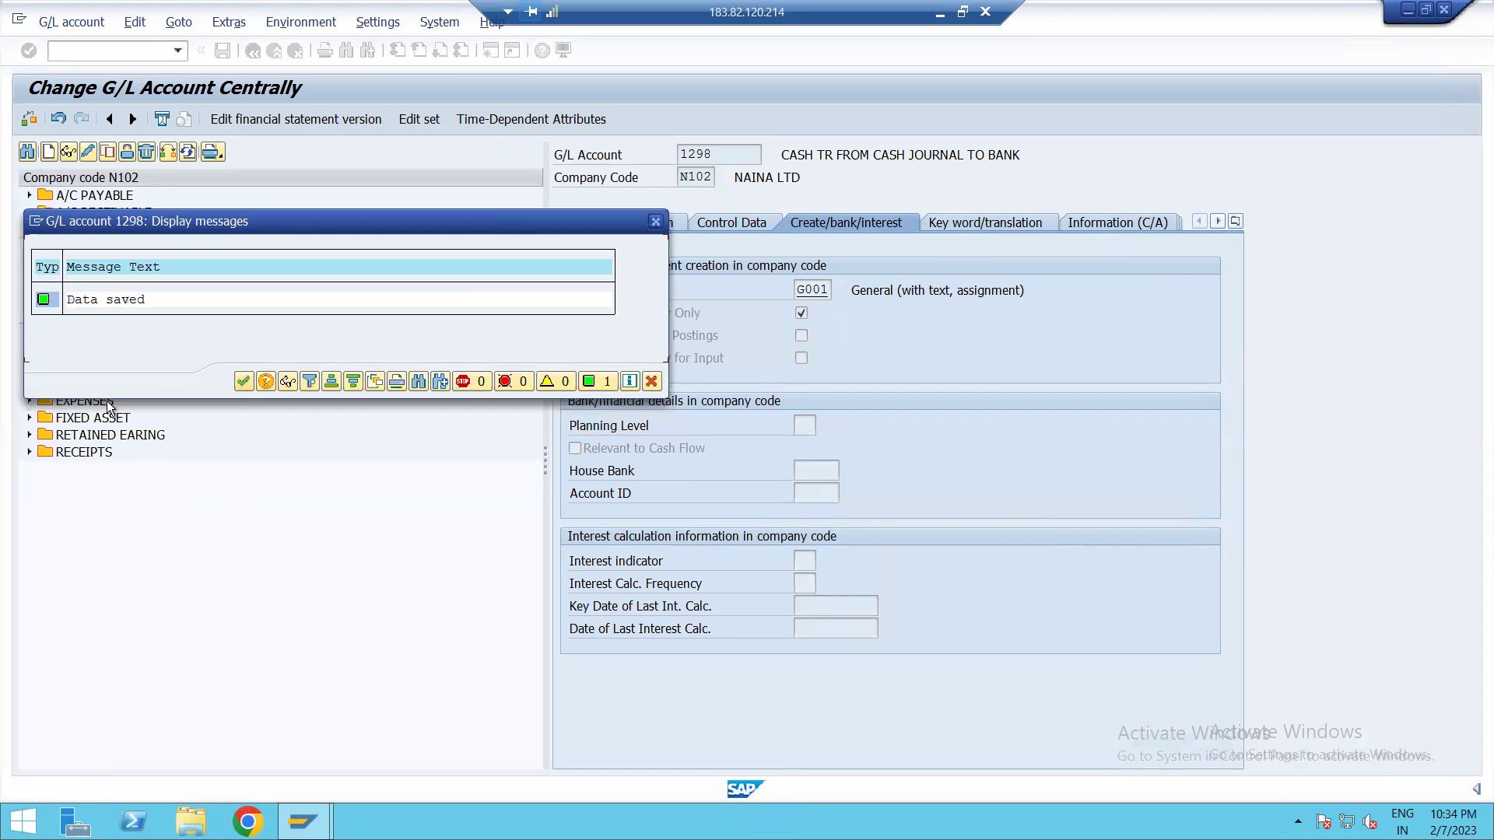
pyautogui.click(244, 380)
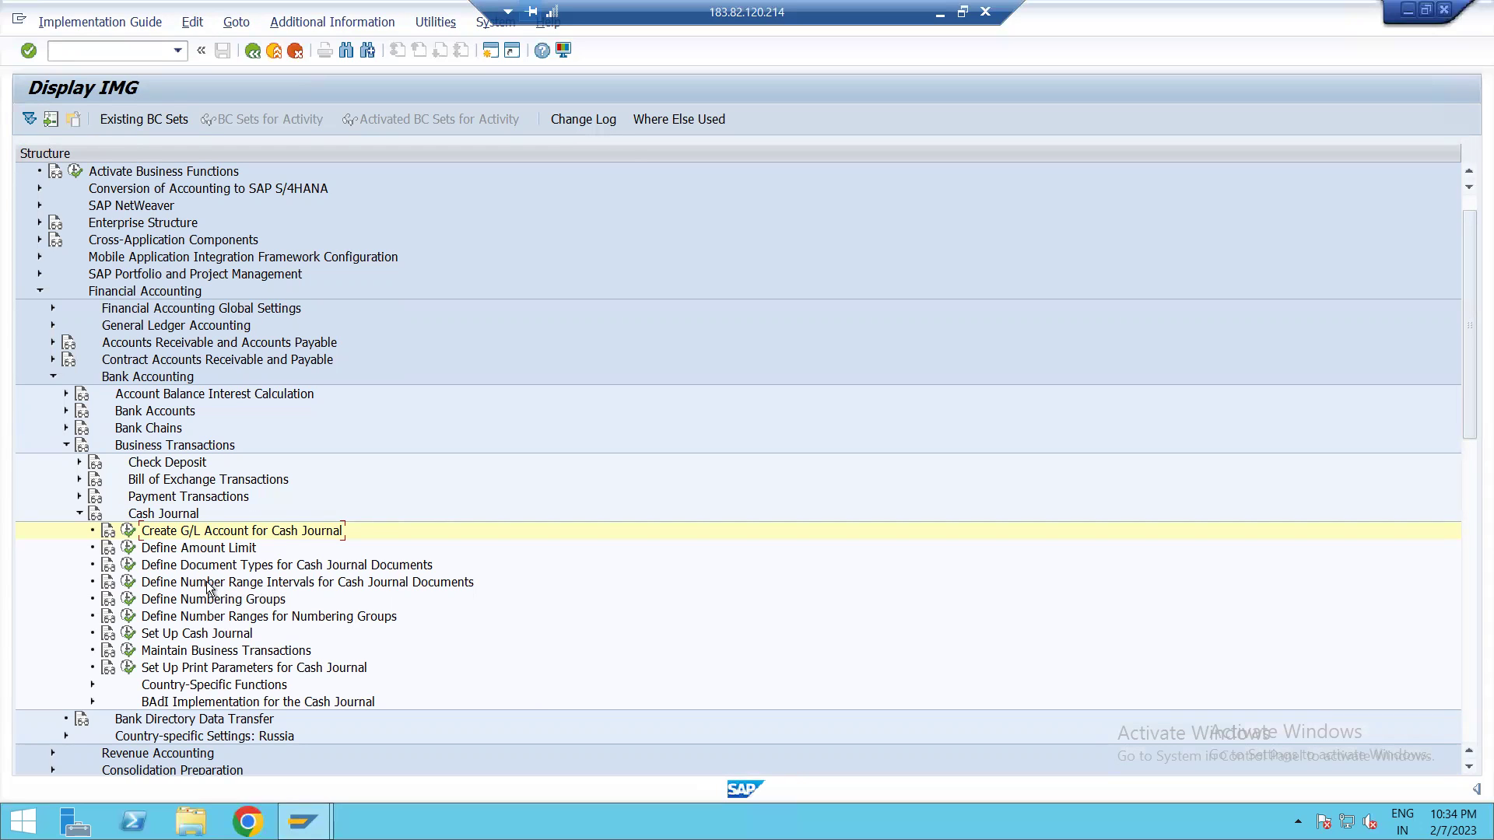
# Review the details of document type AB in the cash journal document types, and return to the implementation guide
pyautogui.click(129, 565)
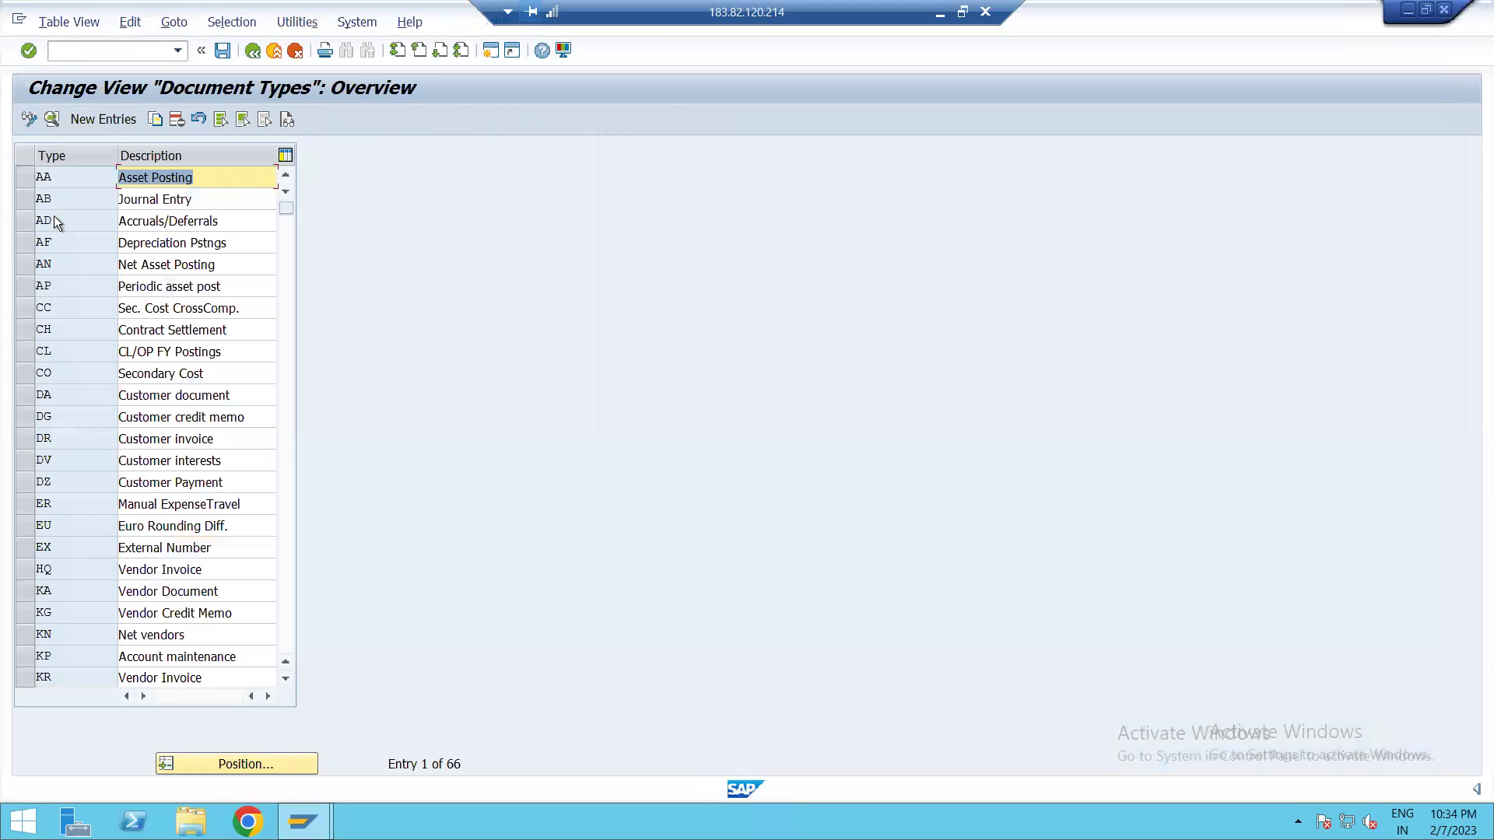
pyautogui.click(181, 199)
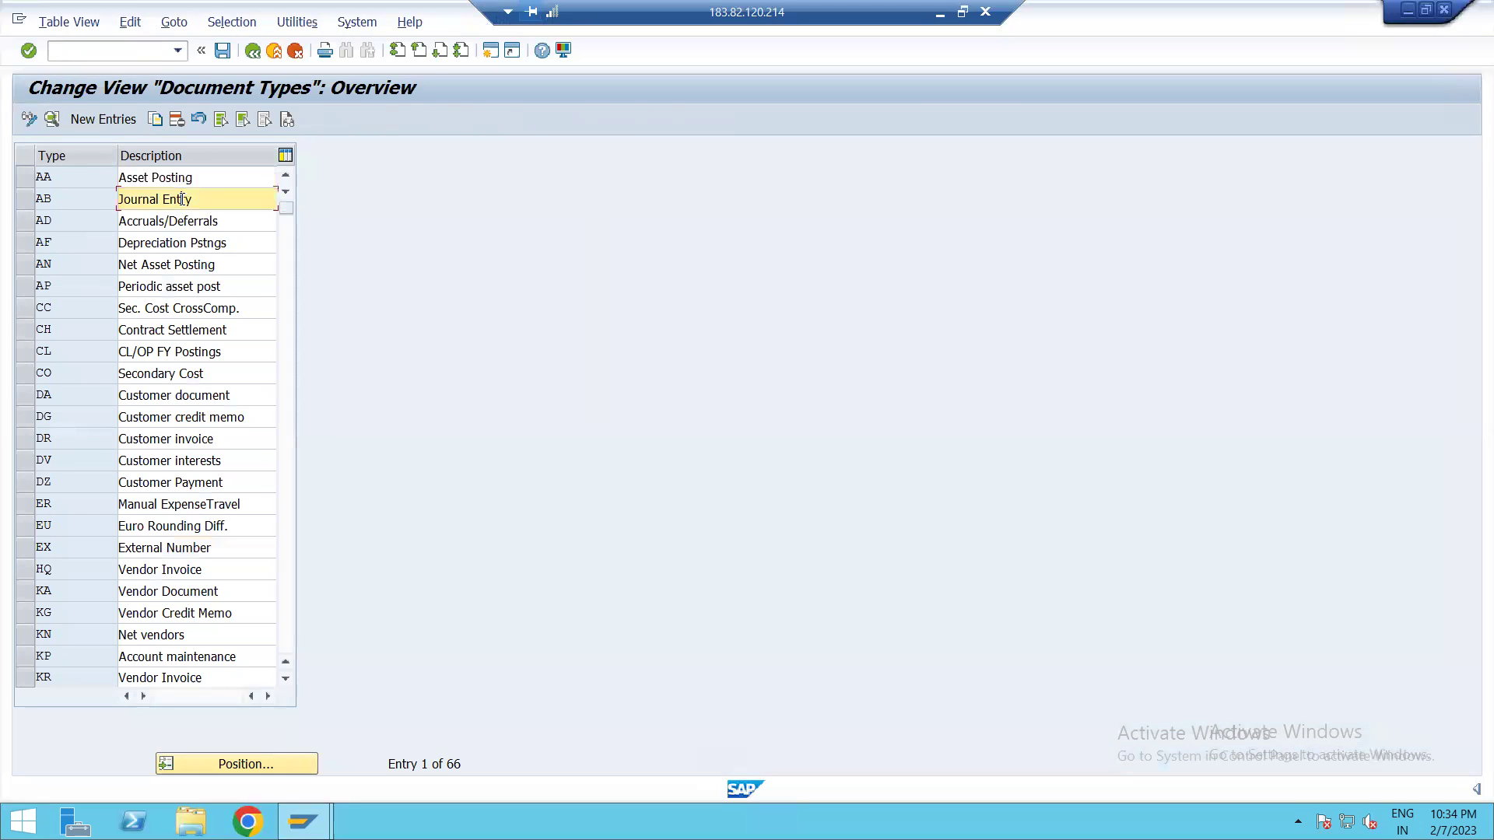
pyautogui.click(91, 197)
pyautogui.doubleClick(143, 197)
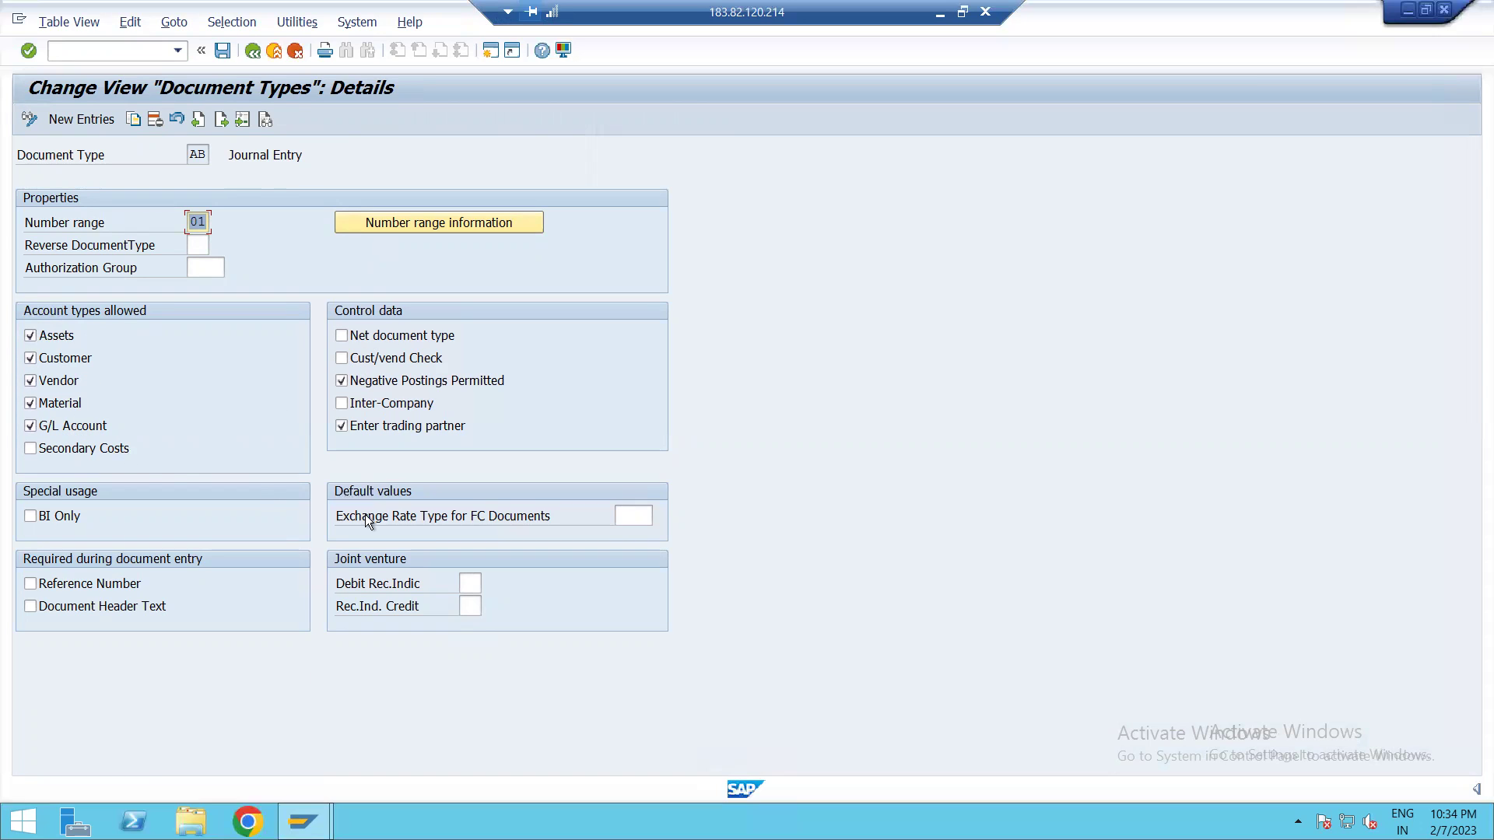
pyautogui.click(254, 52)
pyautogui.click(254, 52)
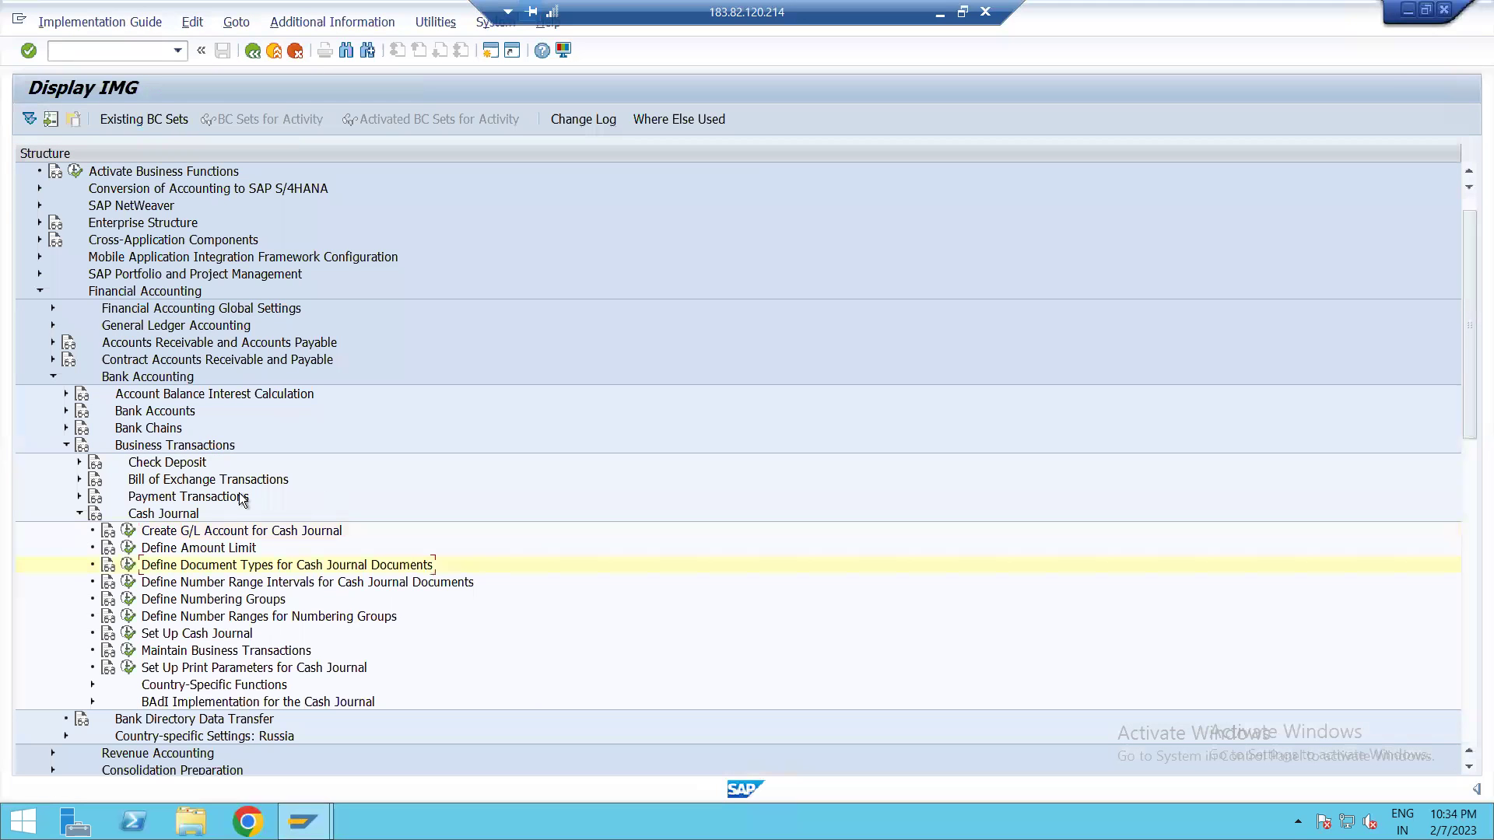
# Create cash journal number range 01 from 1001 to 1100 for company code N102, save it and return to the implementation guide
pyautogui.click(128, 583)
pyautogui.write('N102')
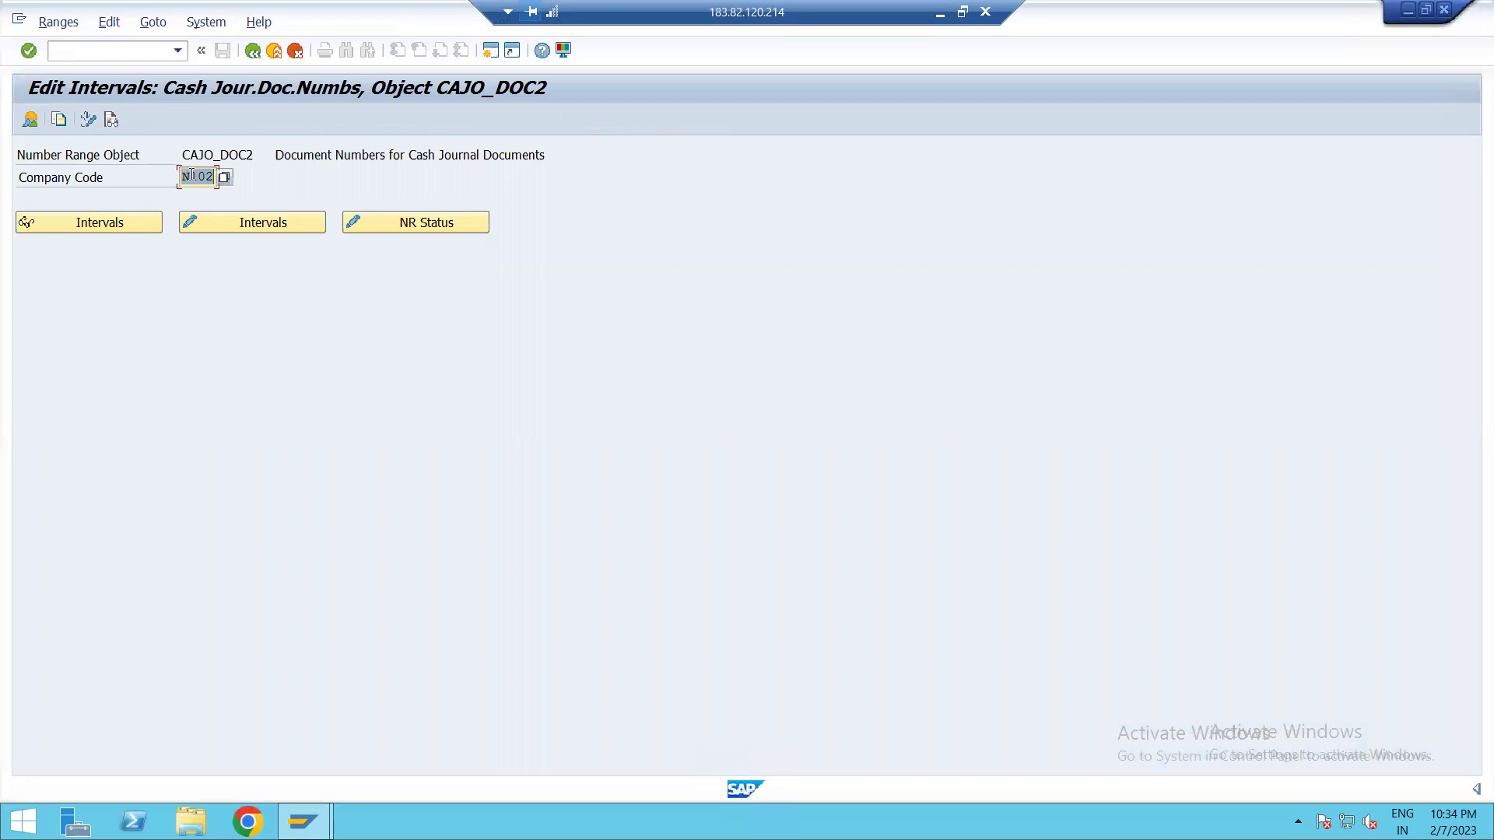
pyautogui.click(240, 219)
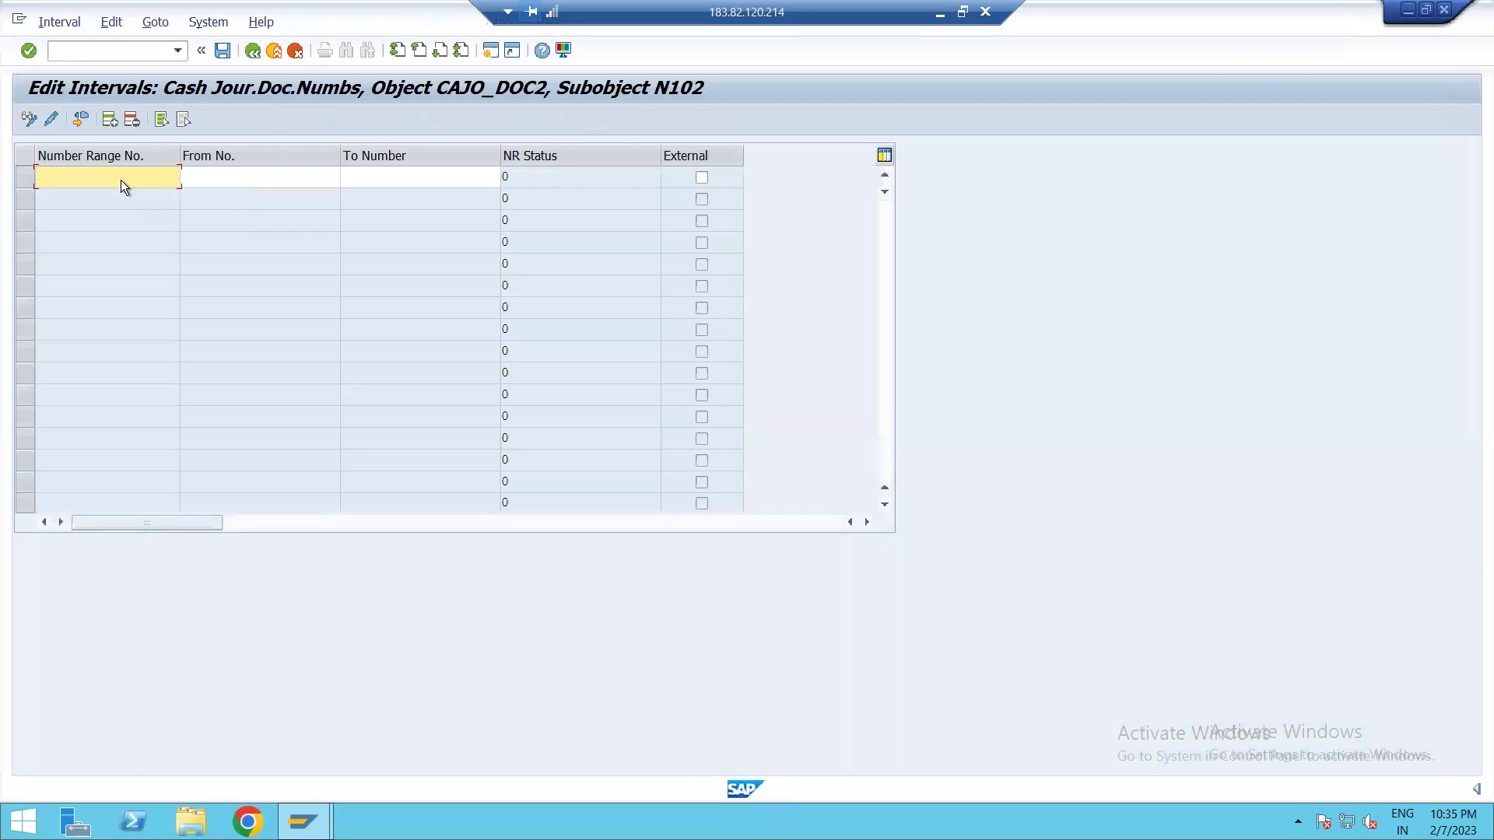
pyautogui.write('01')
pyautogui.click(286, 180)
pyautogui.write('1001')
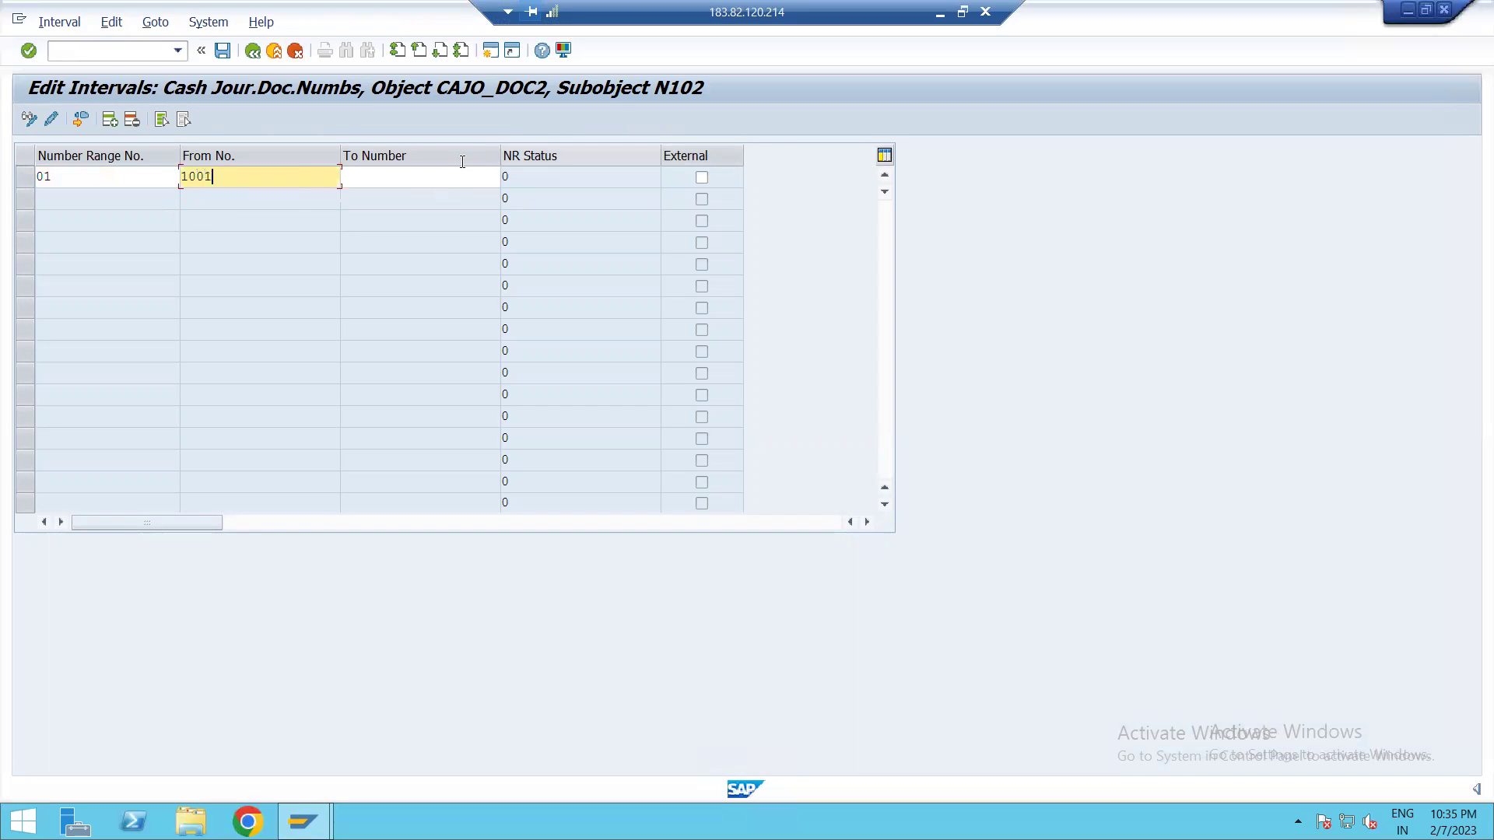
pyautogui.press('Tab')
pyautogui.write('1100')
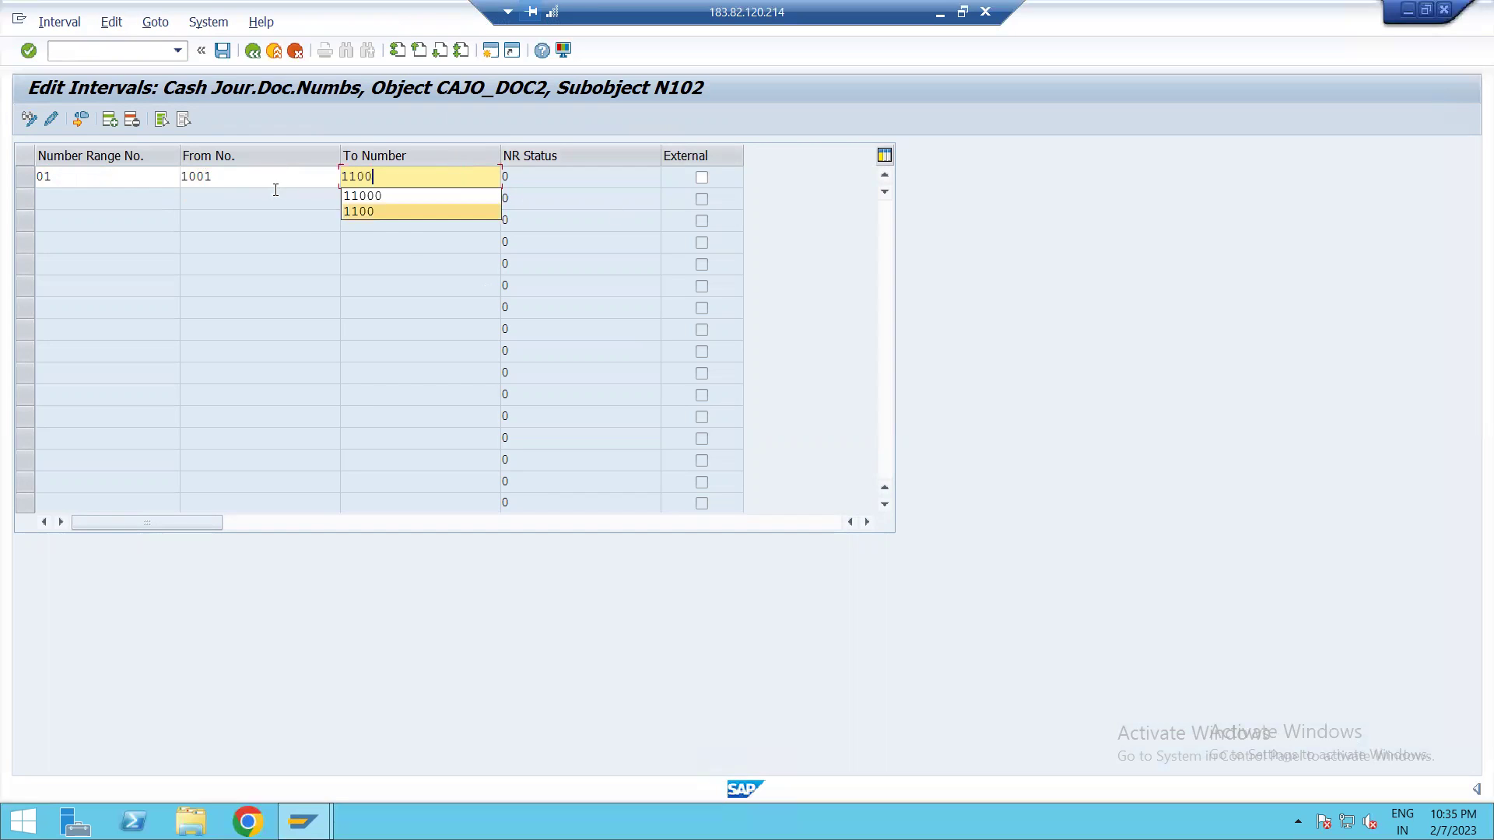
pyautogui.click(223, 54)
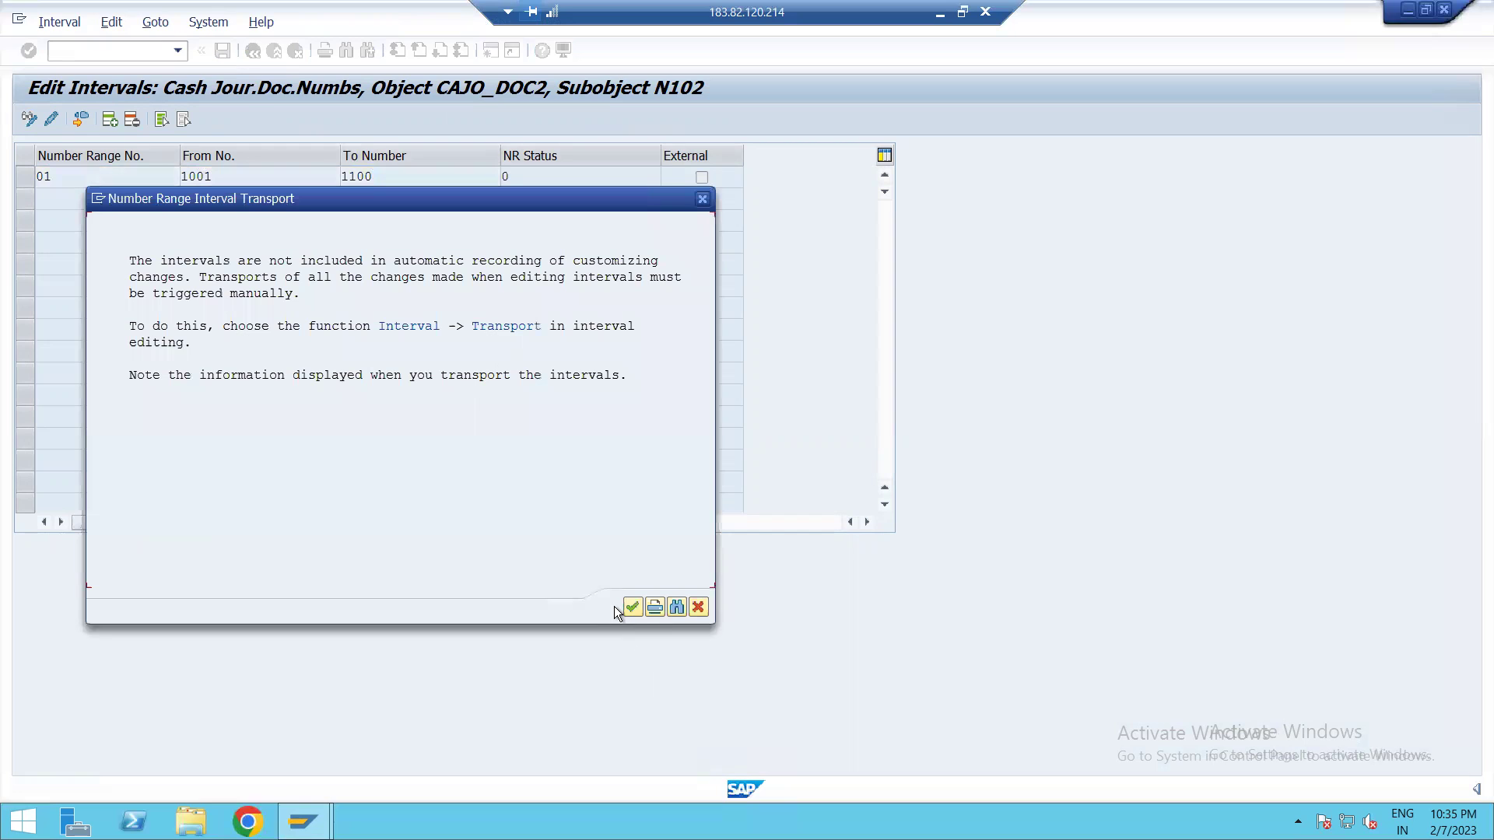
pyautogui.click(631, 608)
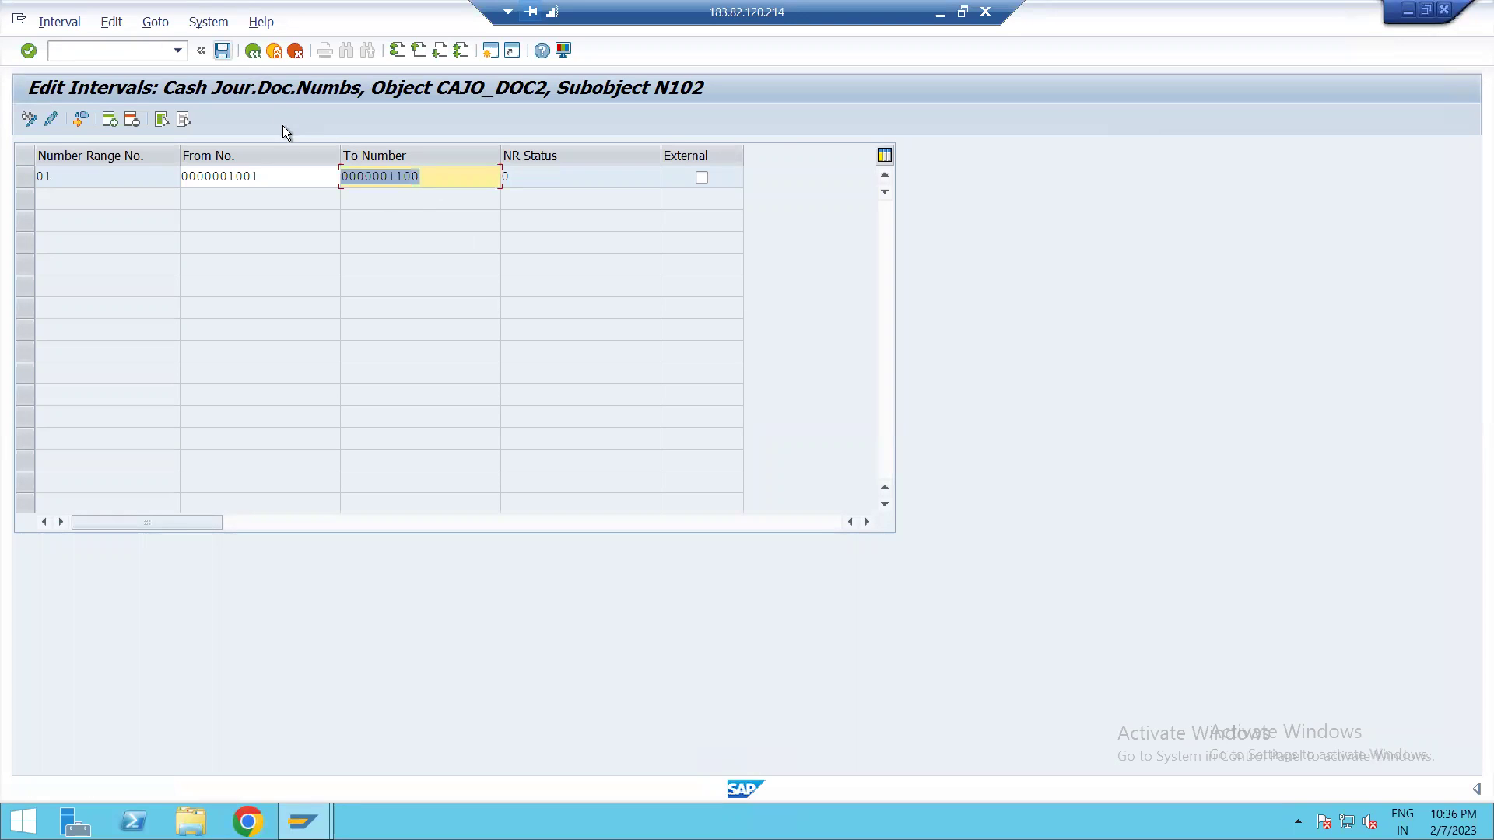
pyautogui.click(252, 51)
pyautogui.click(252, 52)
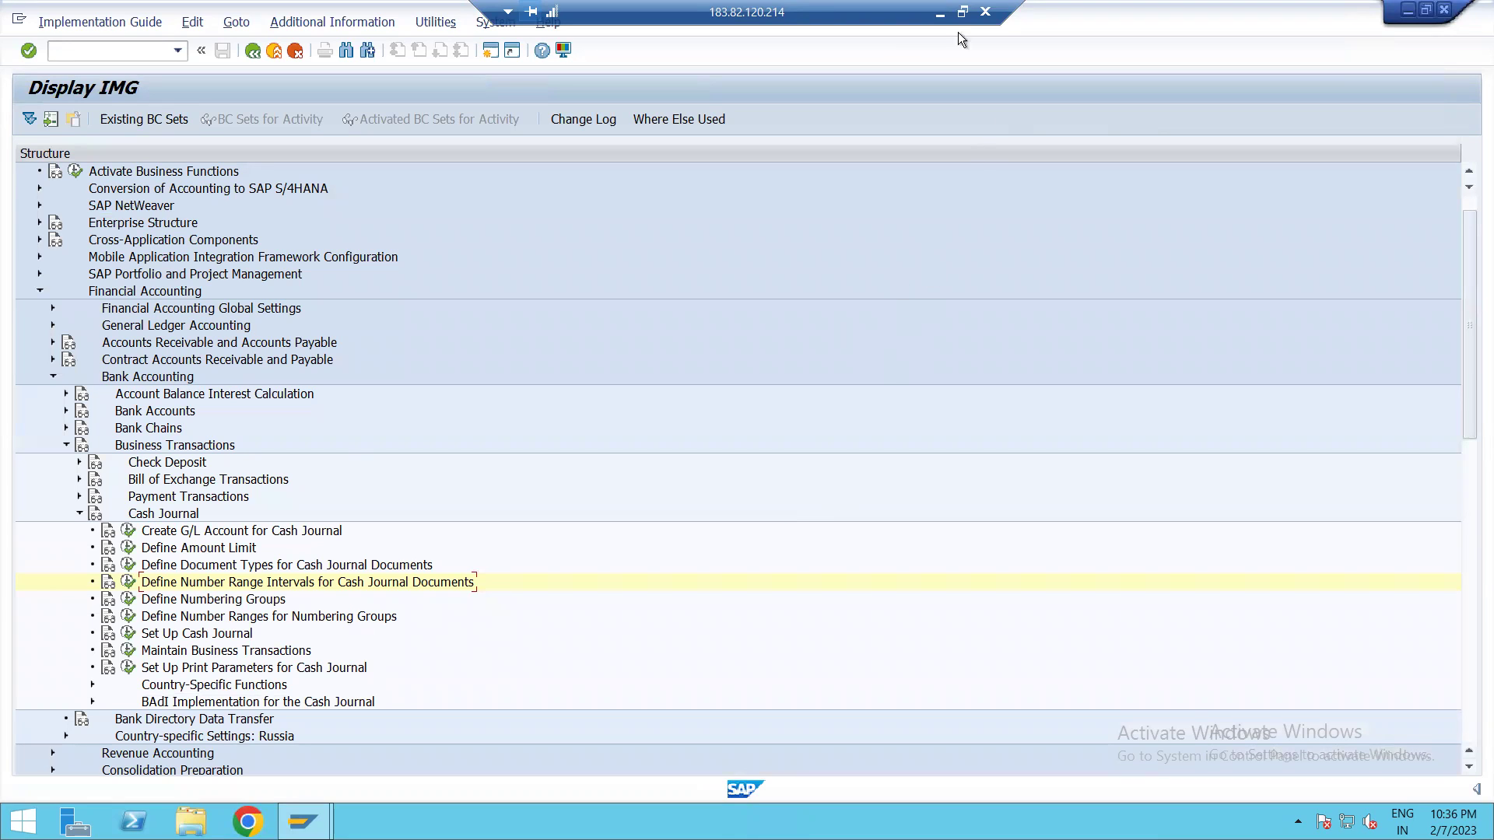
# Copy company code 0001's cash journal entry in Set Up Cash Journal to company code N102 with cash journal number N100
pyautogui.click(127, 635)
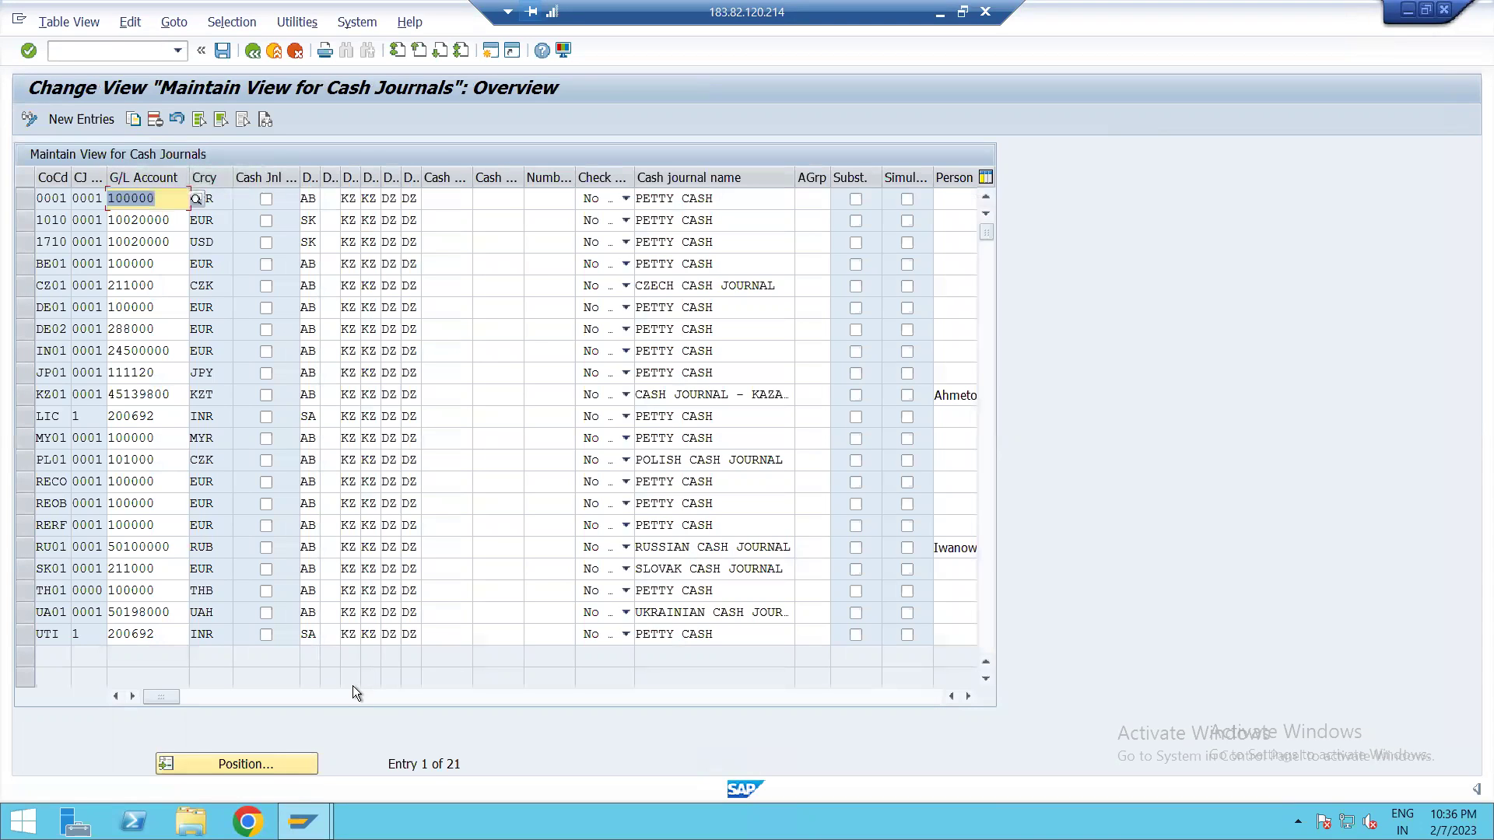
pyautogui.click(24, 204)
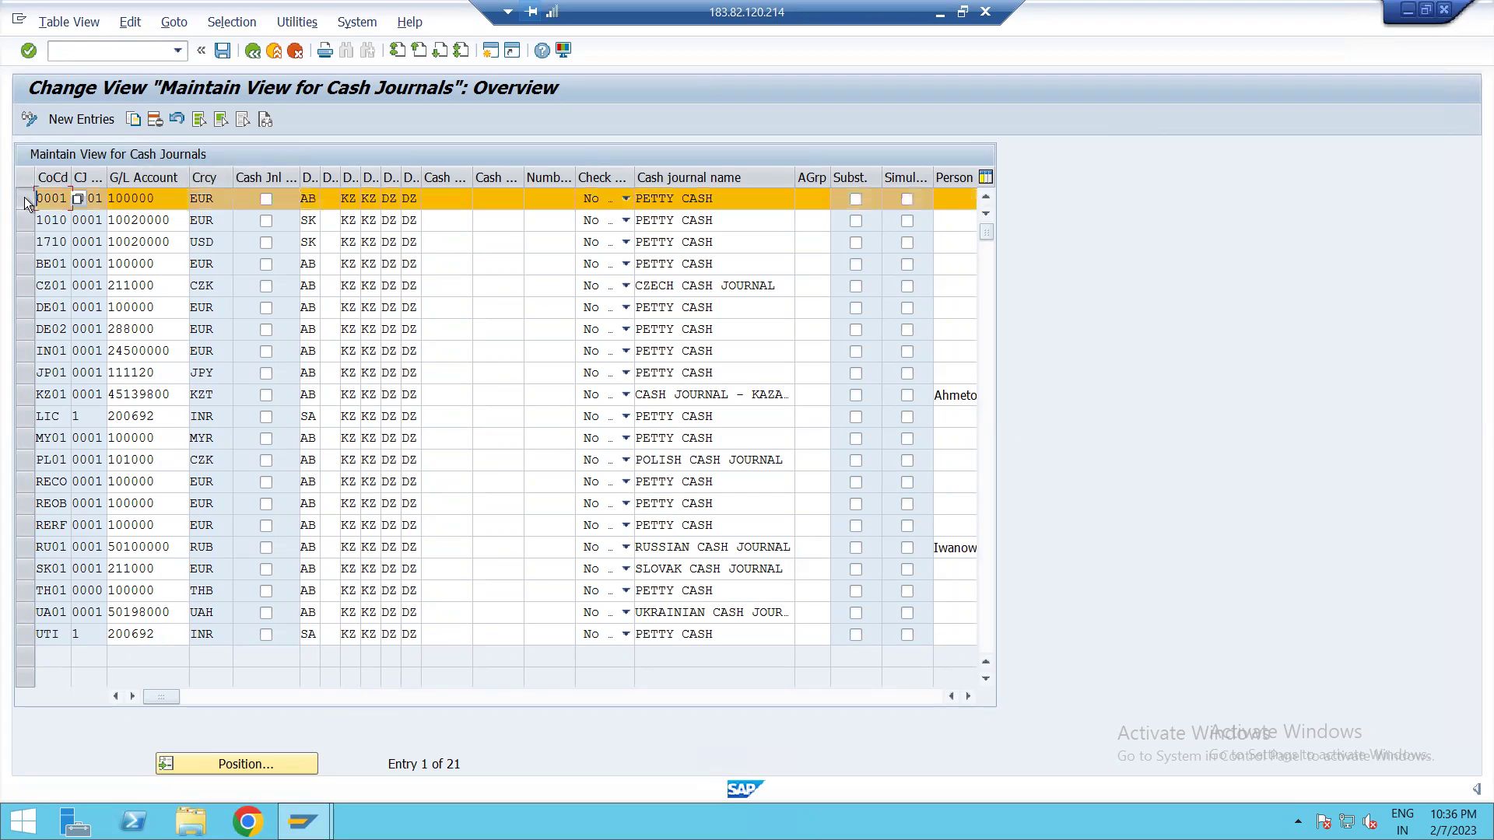
pyautogui.click(132, 117)
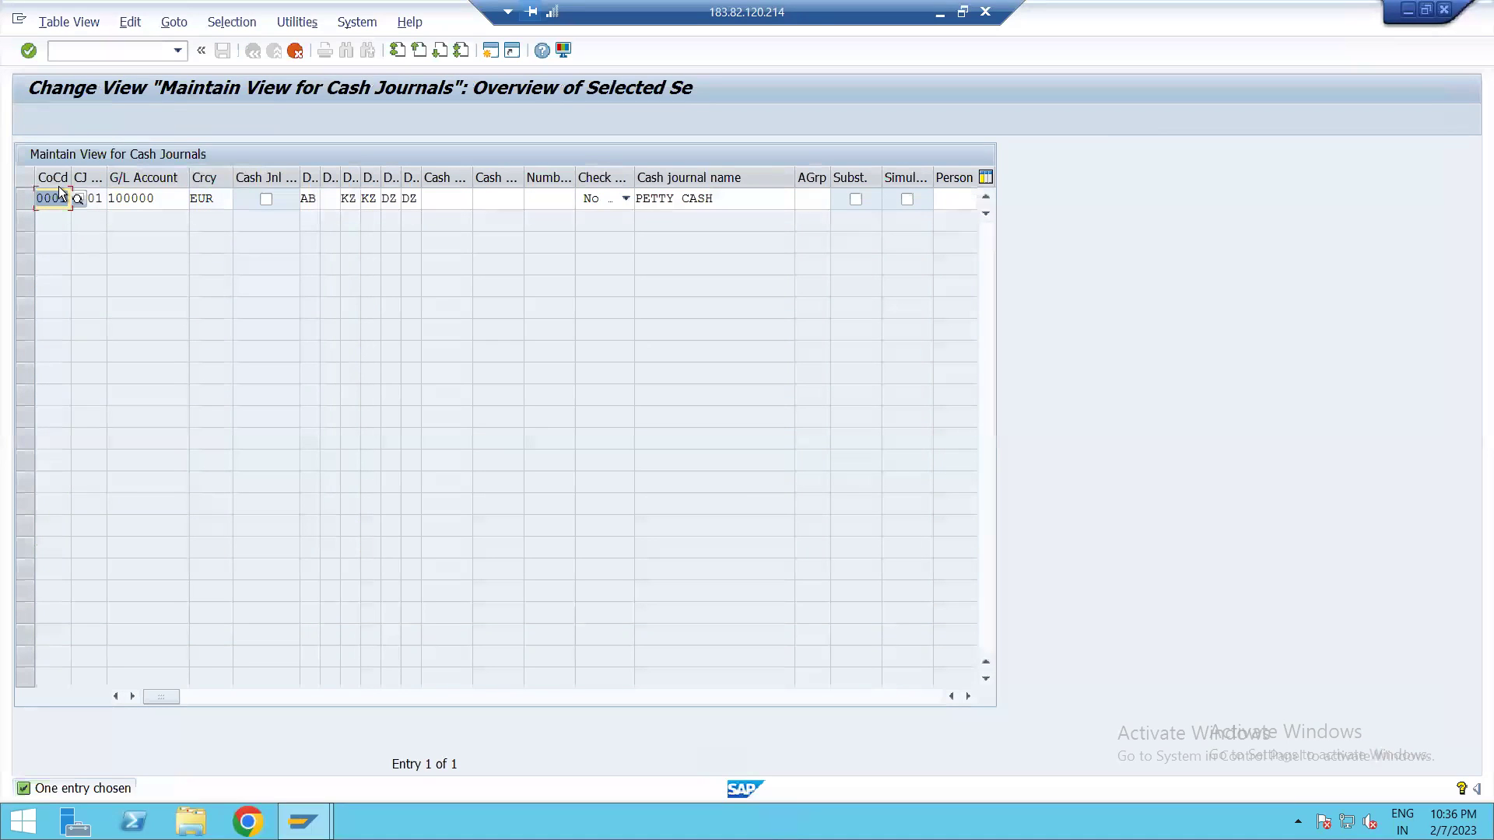
pyautogui.write('N102')
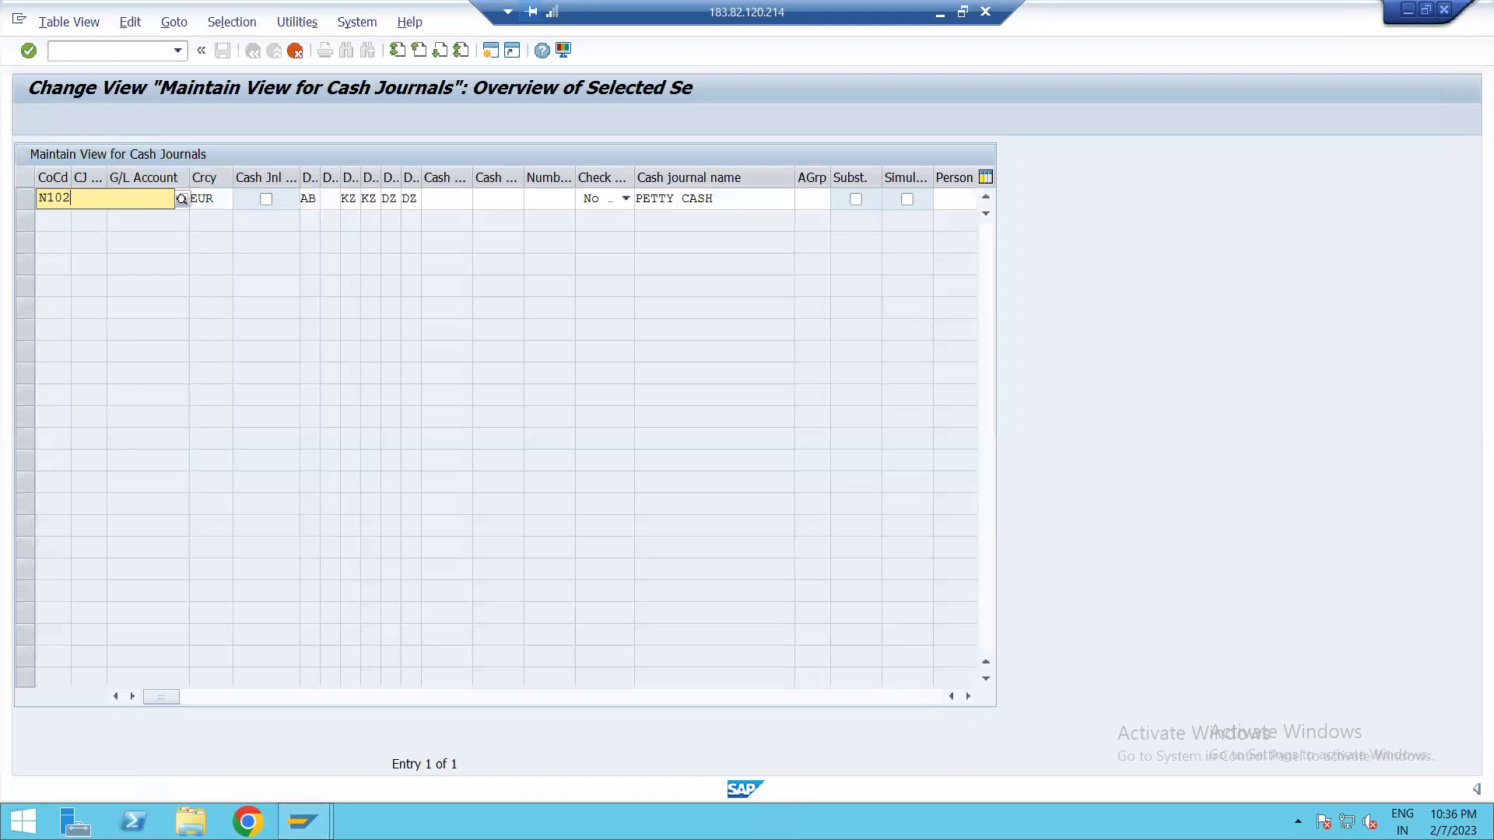
pyautogui.press('Tab')
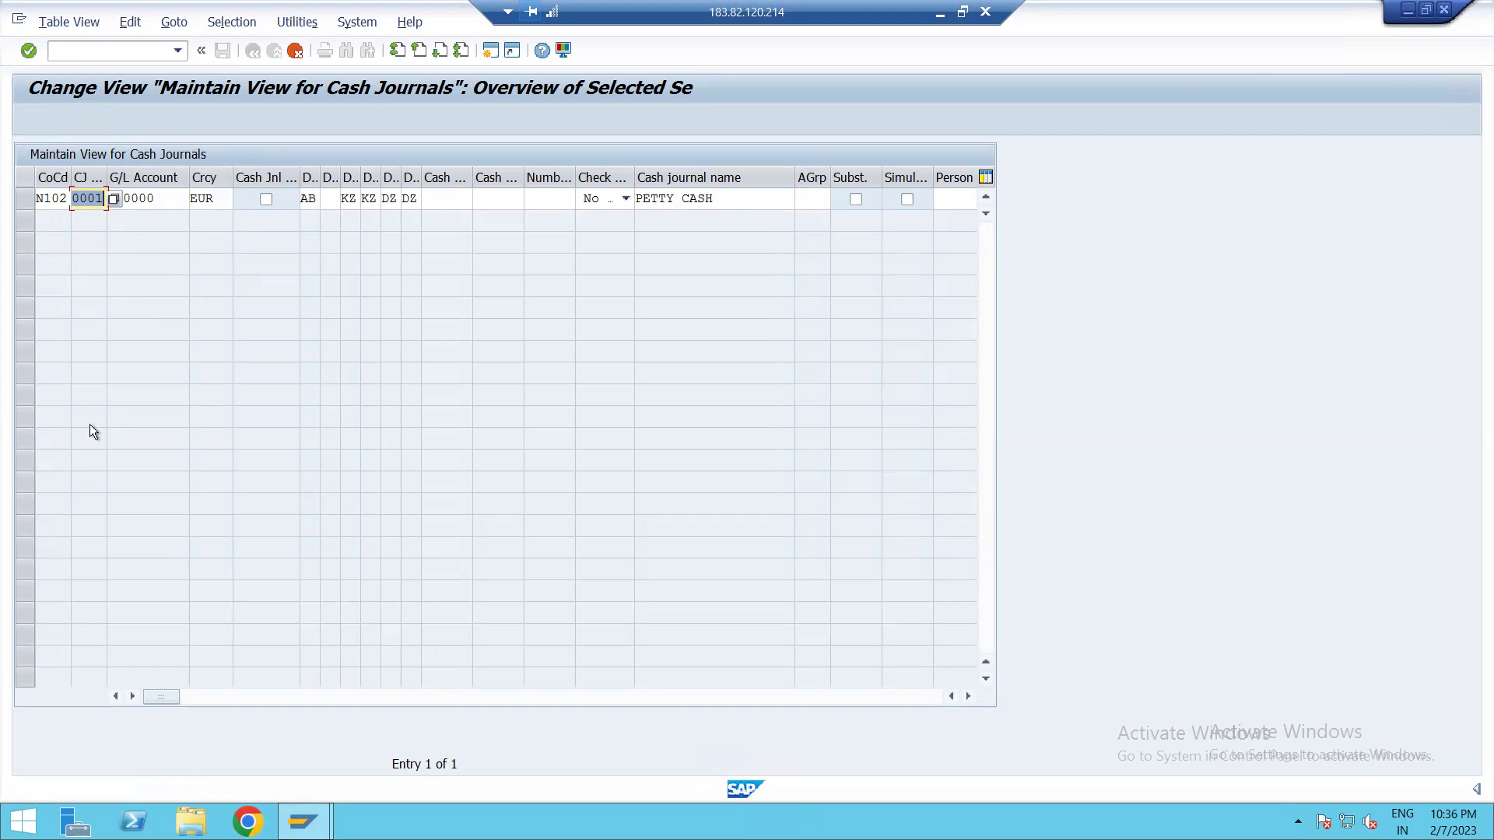
pyautogui.click(87, 197)
pyautogui.doubleClick(104, 201)
pyautogui.write('N100')
pyautogui.press('Tab')
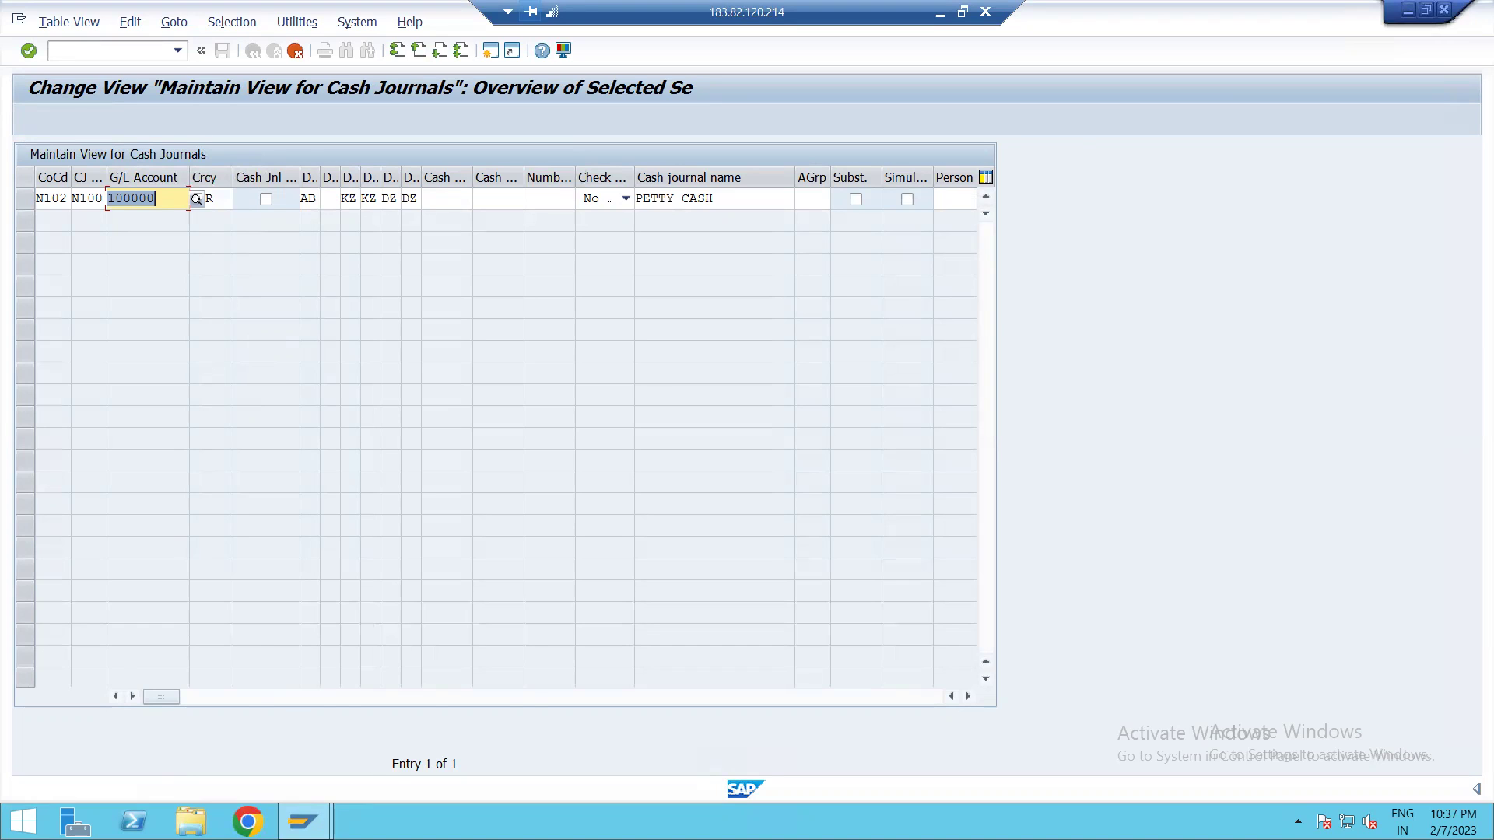
# Look up the petty cash account number in the CASH group of transaction FS00, using a new session
pyautogui.moveTo(304, 822)
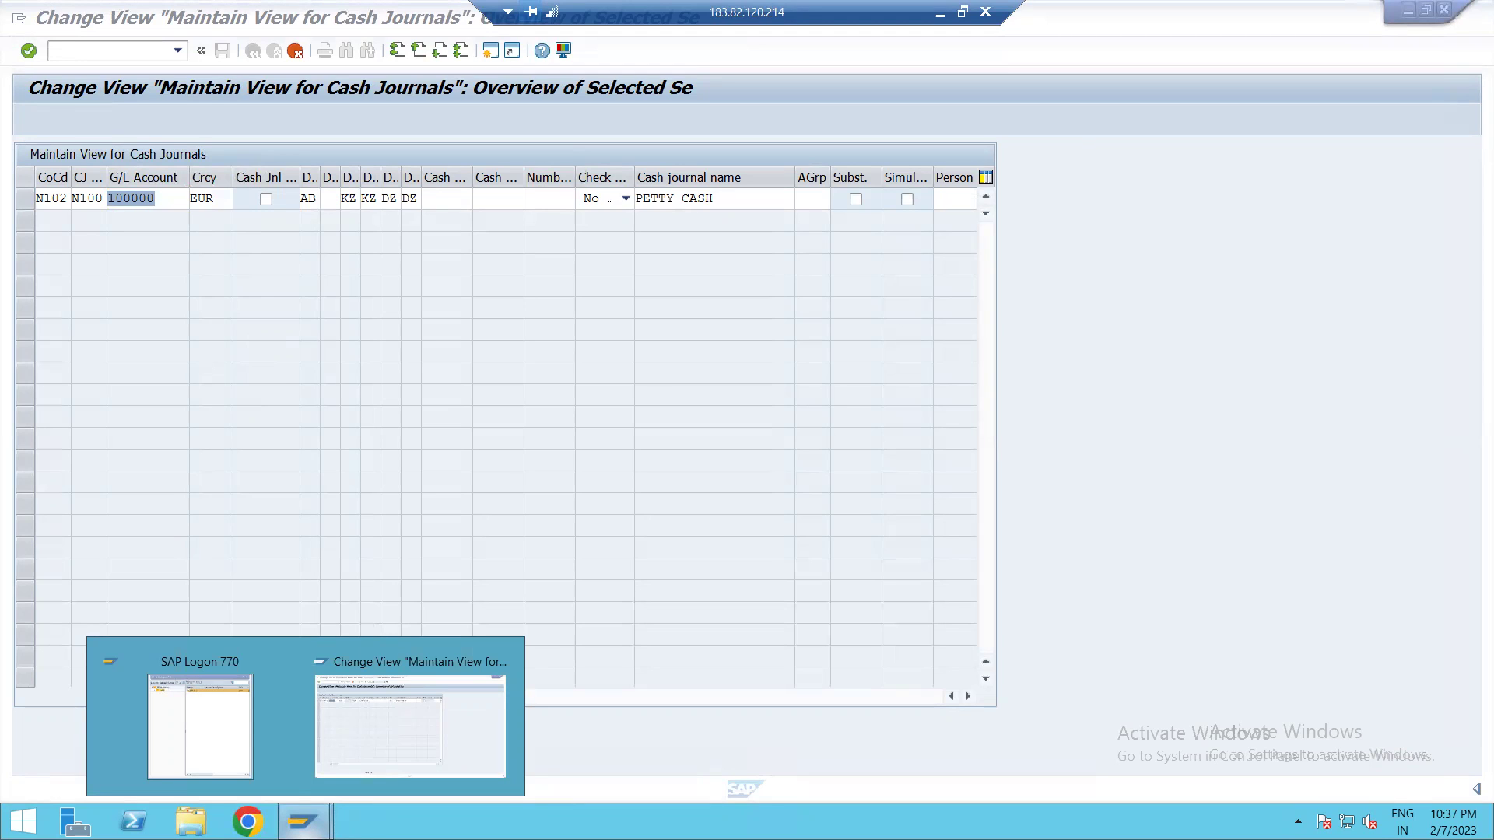
pyautogui.click(490, 50)
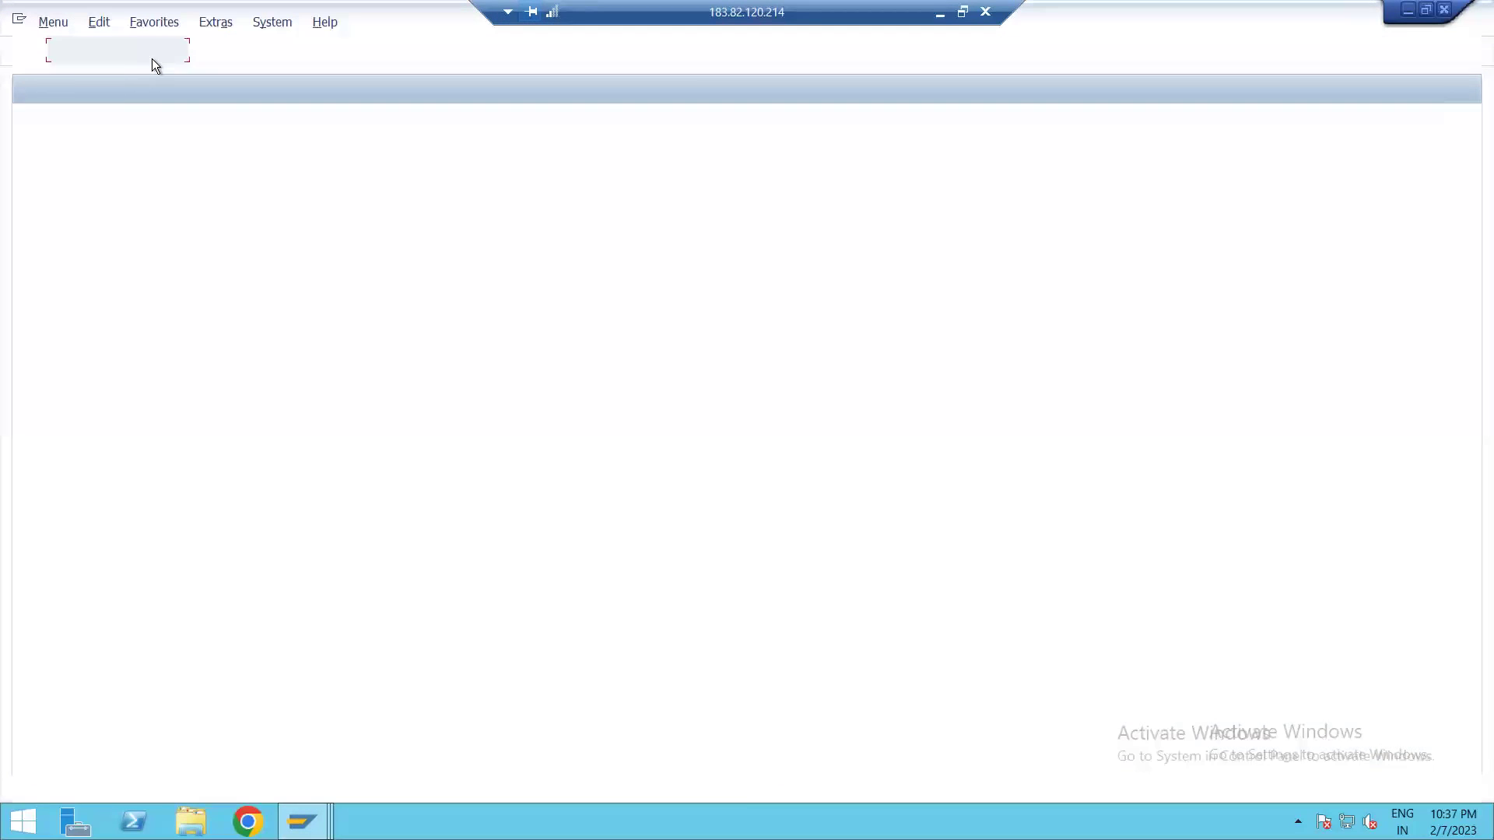
pyautogui.write('FS00')
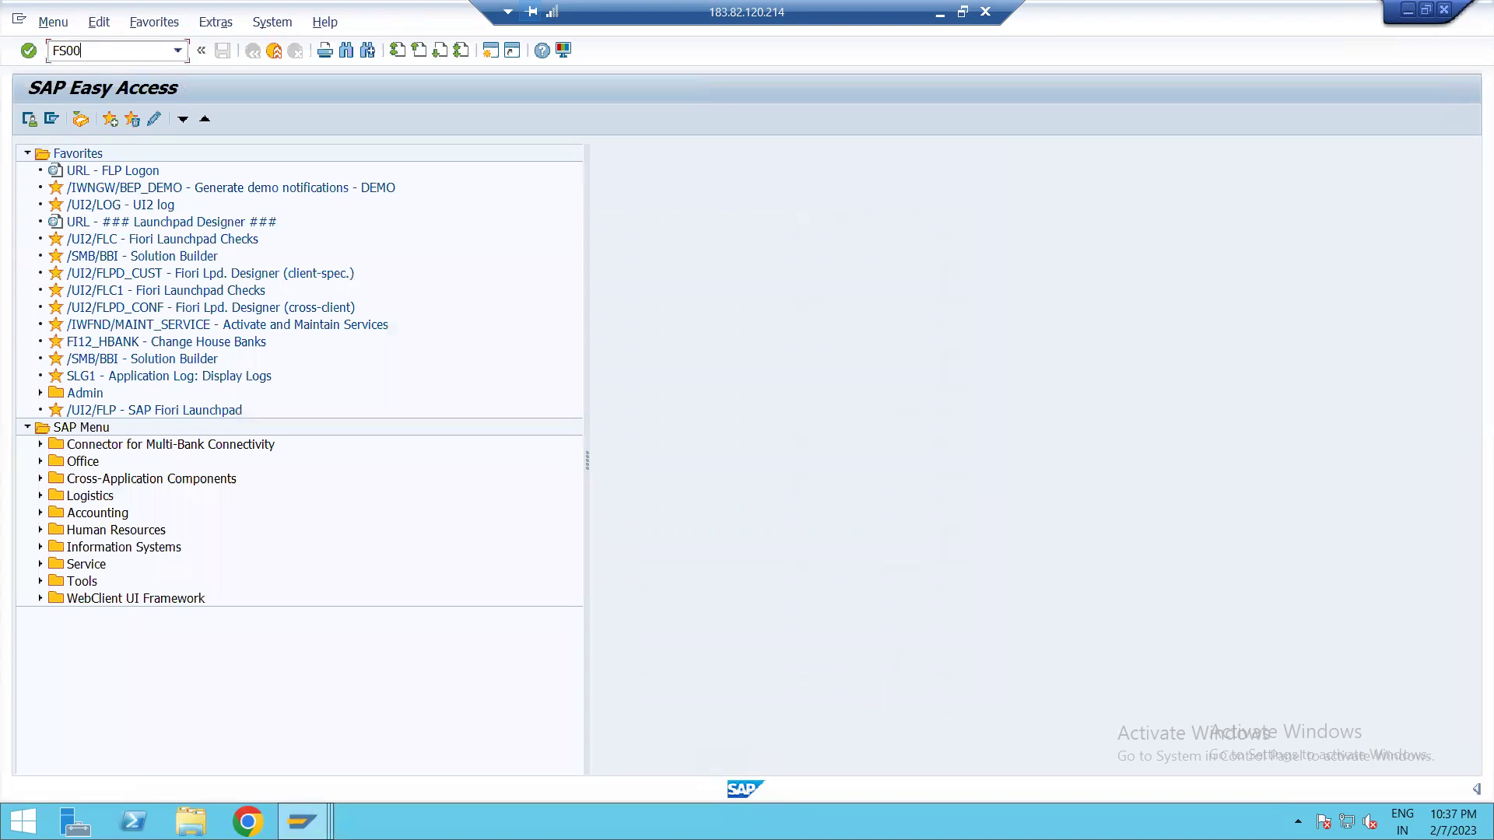
pyautogui.press('Return')
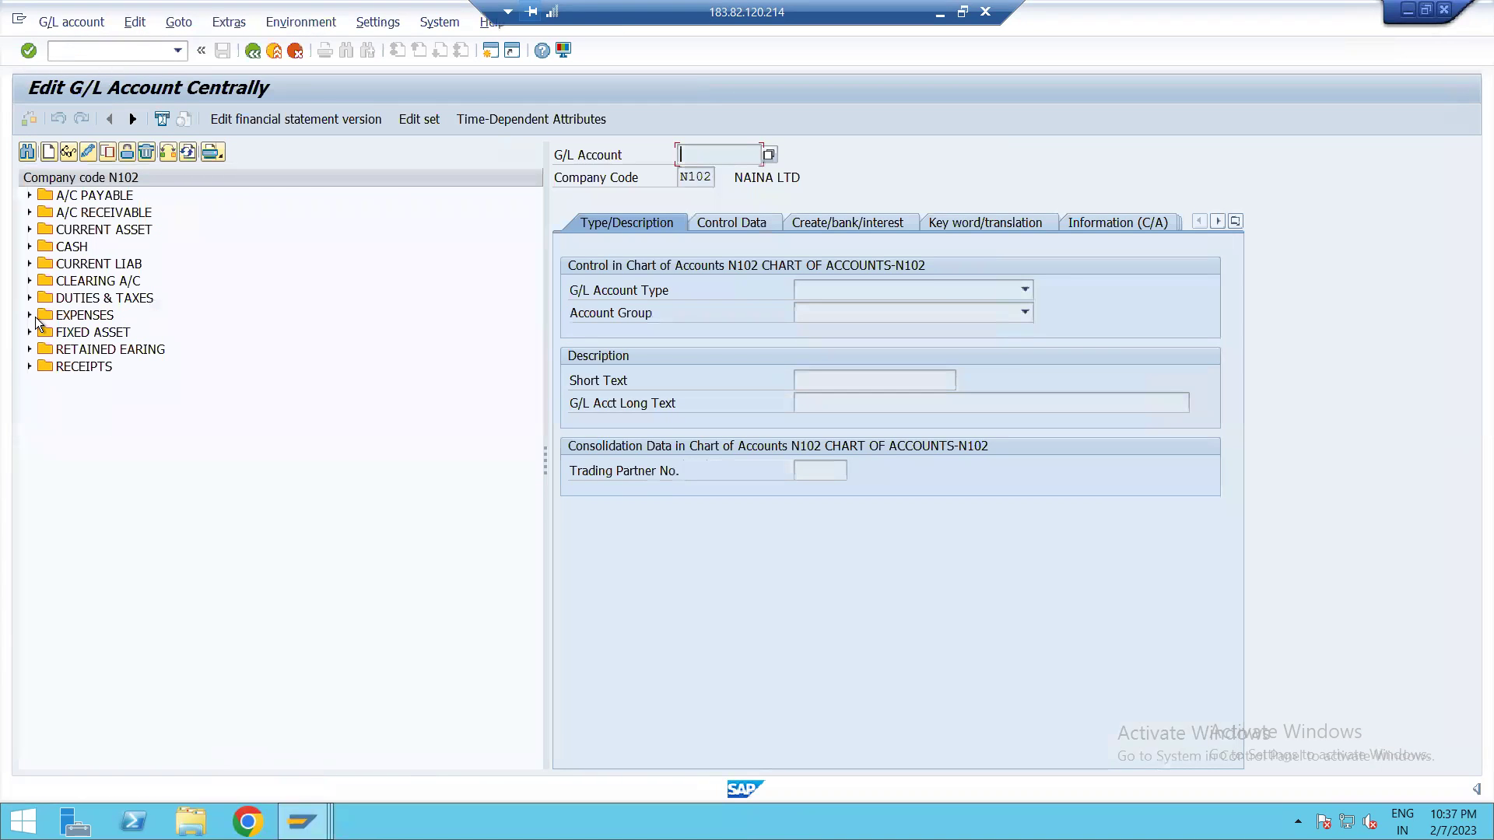
pyautogui.click(28, 247)
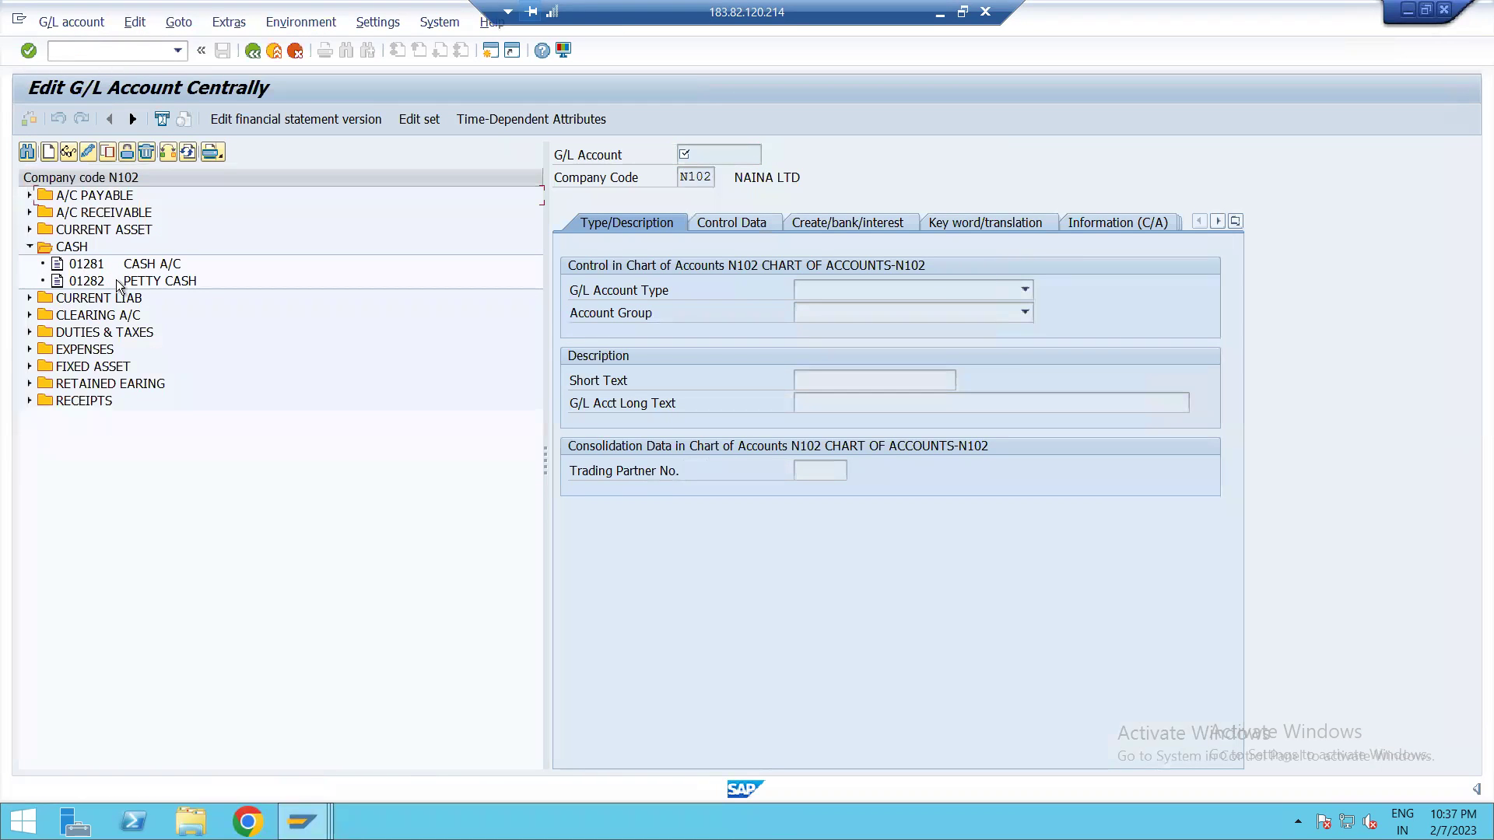
pyautogui.click(115, 280)
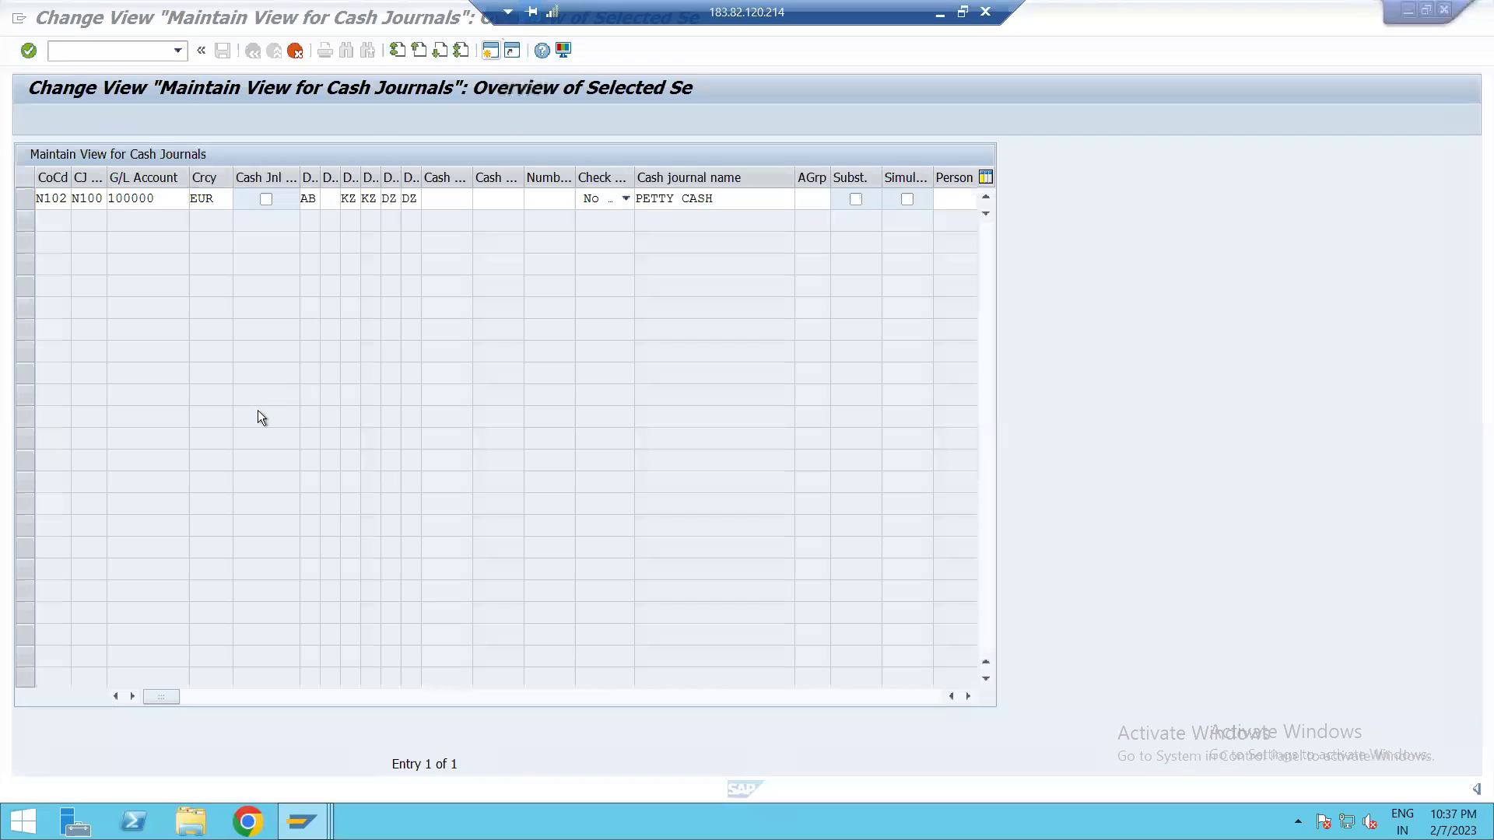
# Set the copied N102 cash journal's G/L account to 1282 and its currency to INR
pyautogui.doubleClick(178, 199)
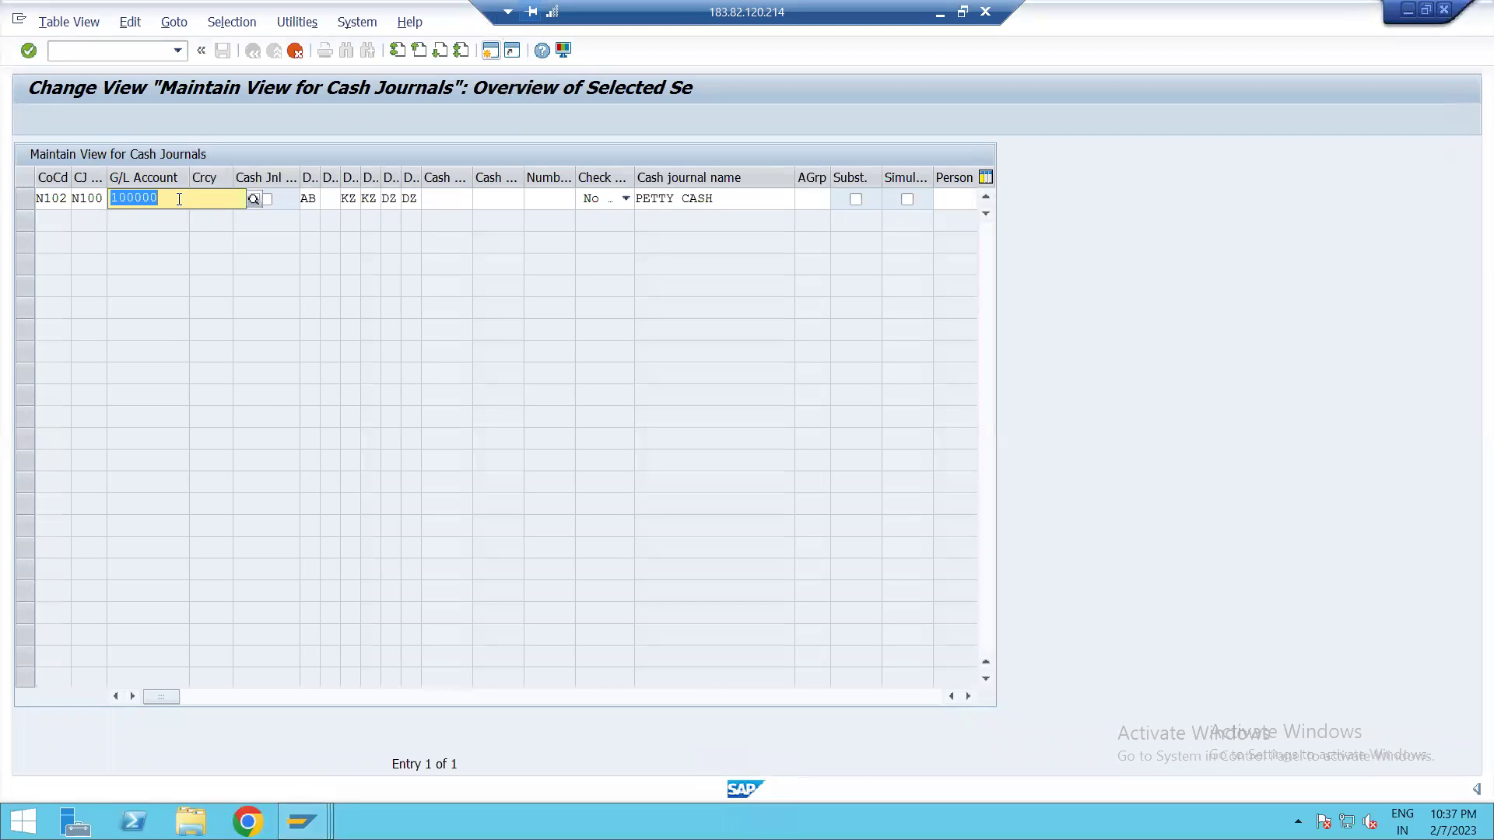
pyautogui.write('1282')
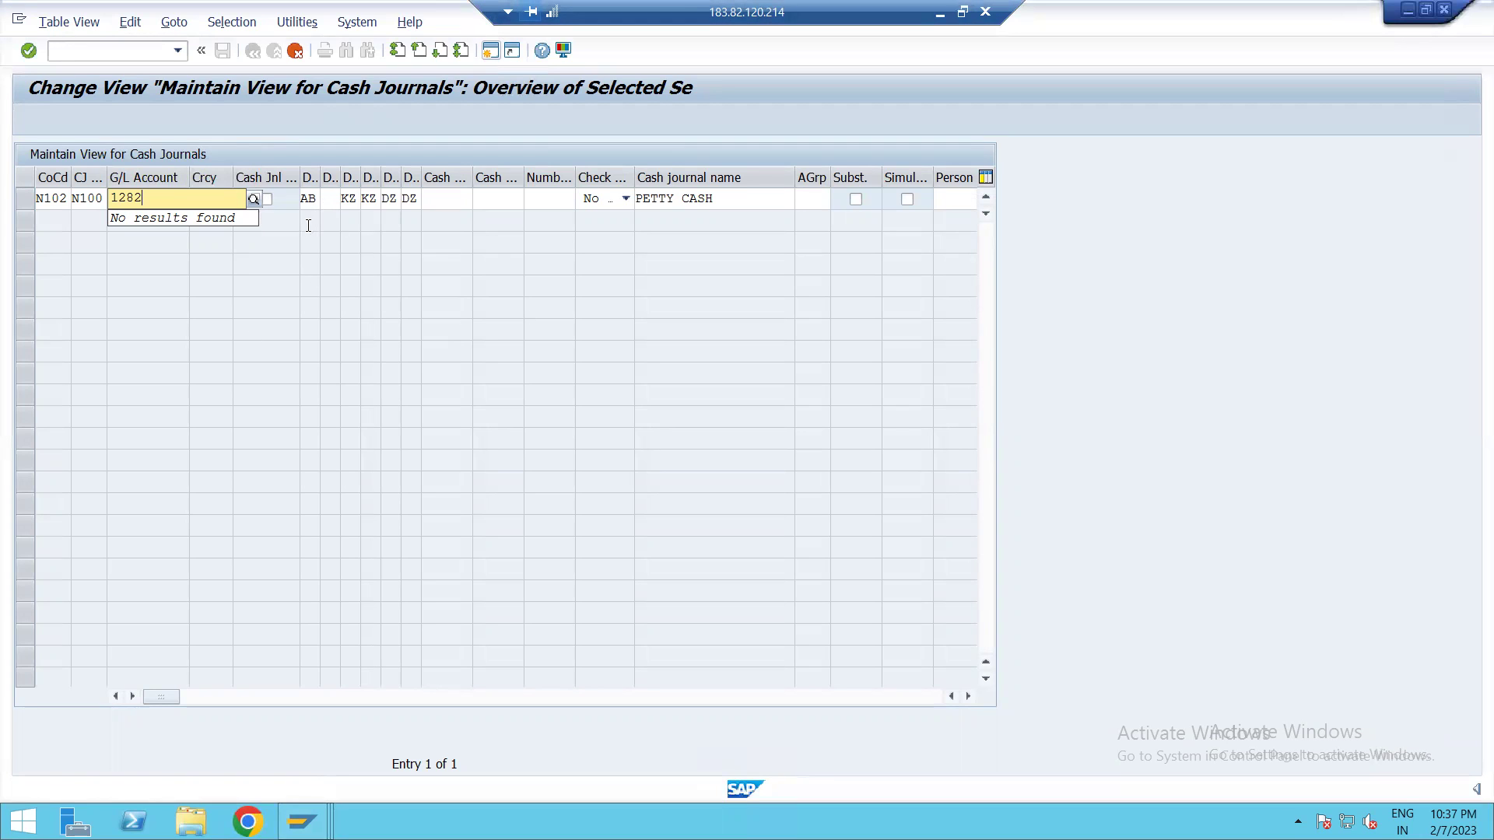
pyautogui.press('Return')
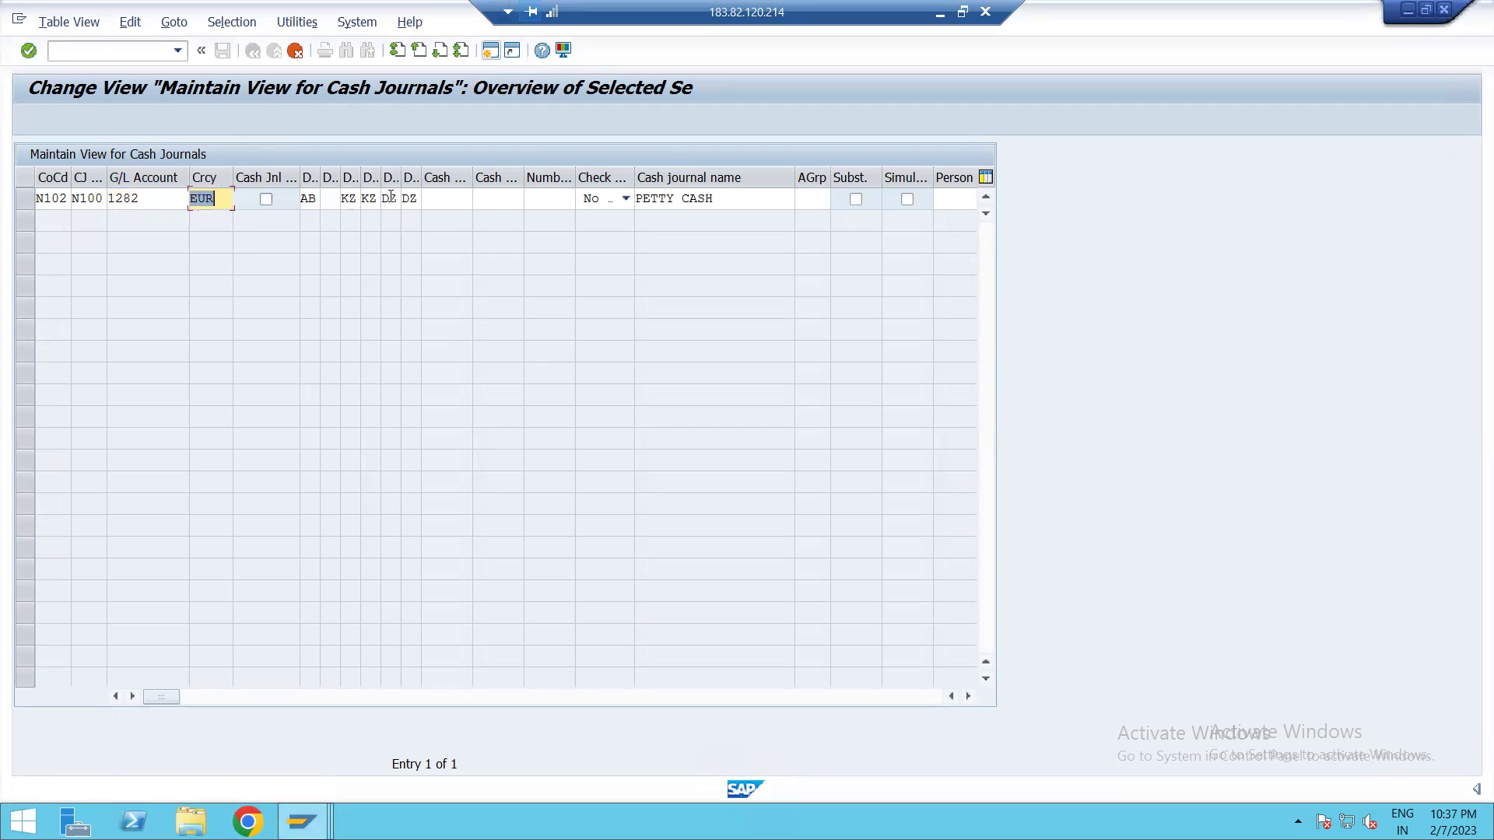
pyautogui.write('INR')
pyautogui.press('Tab')
# Review the document types and the journal name of the copied N102 cash journal entry
pyautogui.click(309, 198)
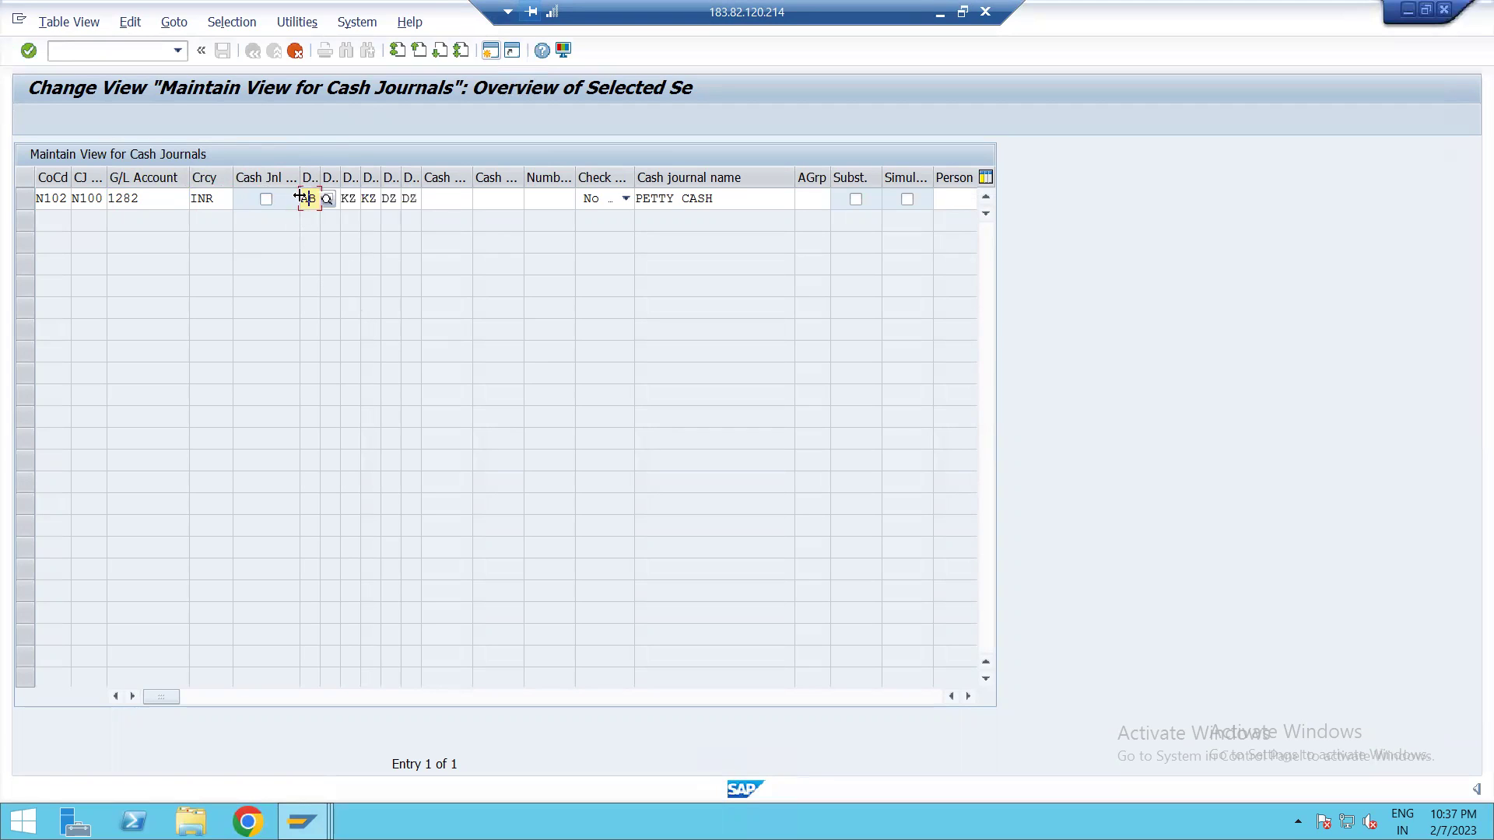
pyautogui.click(355, 201)
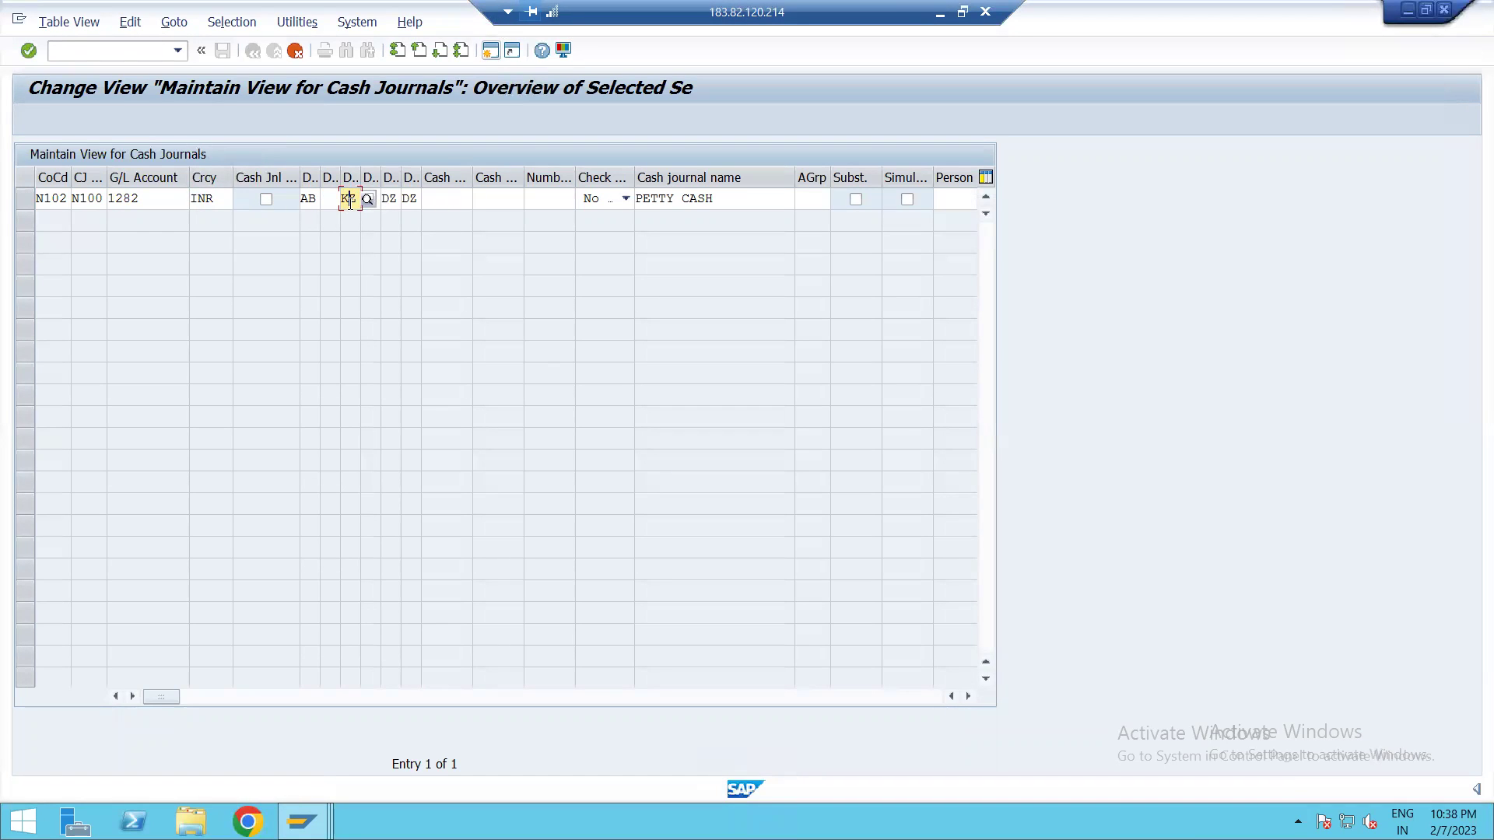
pyautogui.click(389, 200)
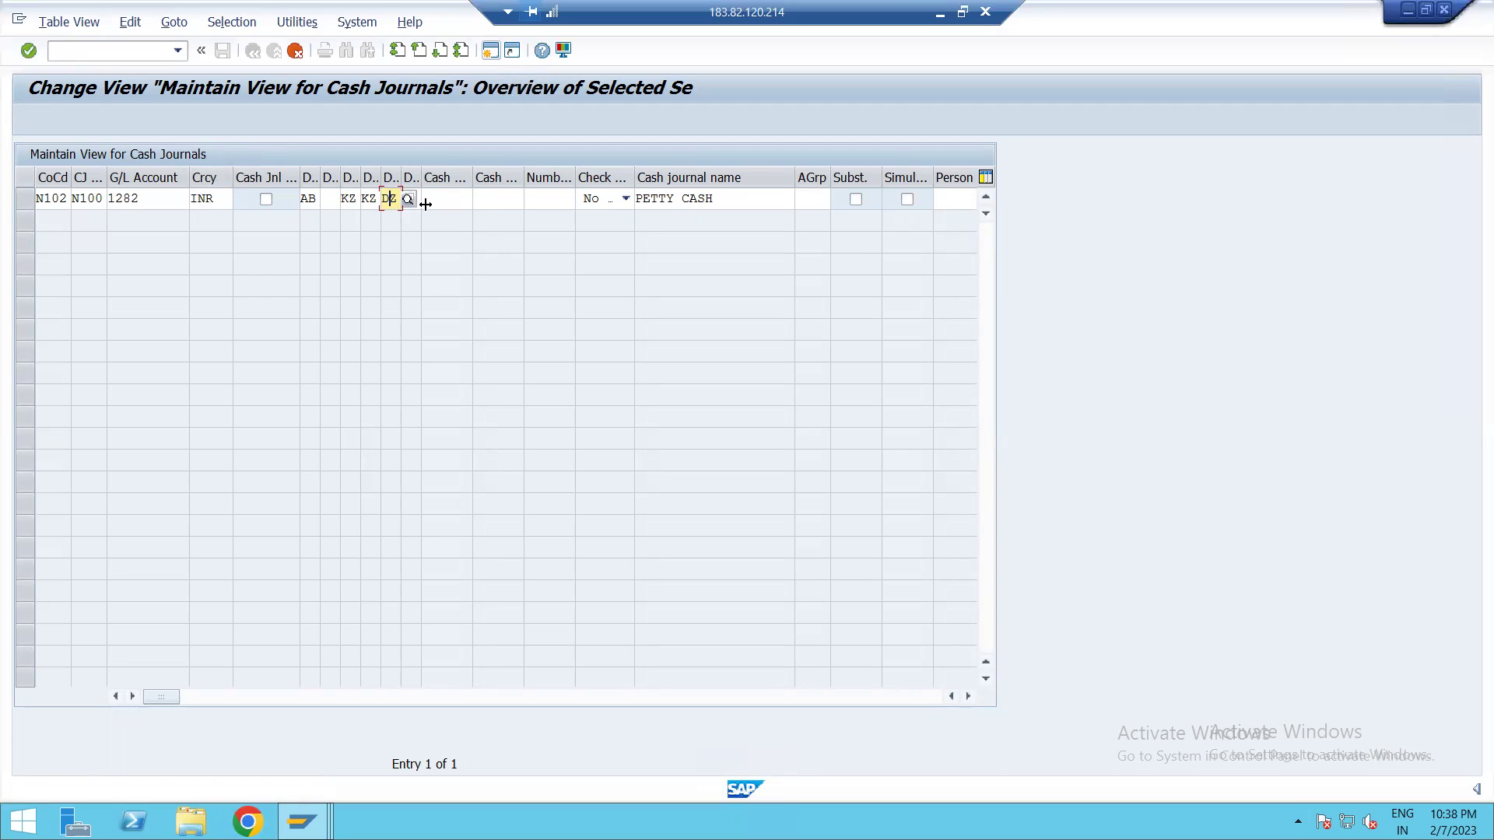
pyautogui.click(411, 204)
pyautogui.write('DZ')
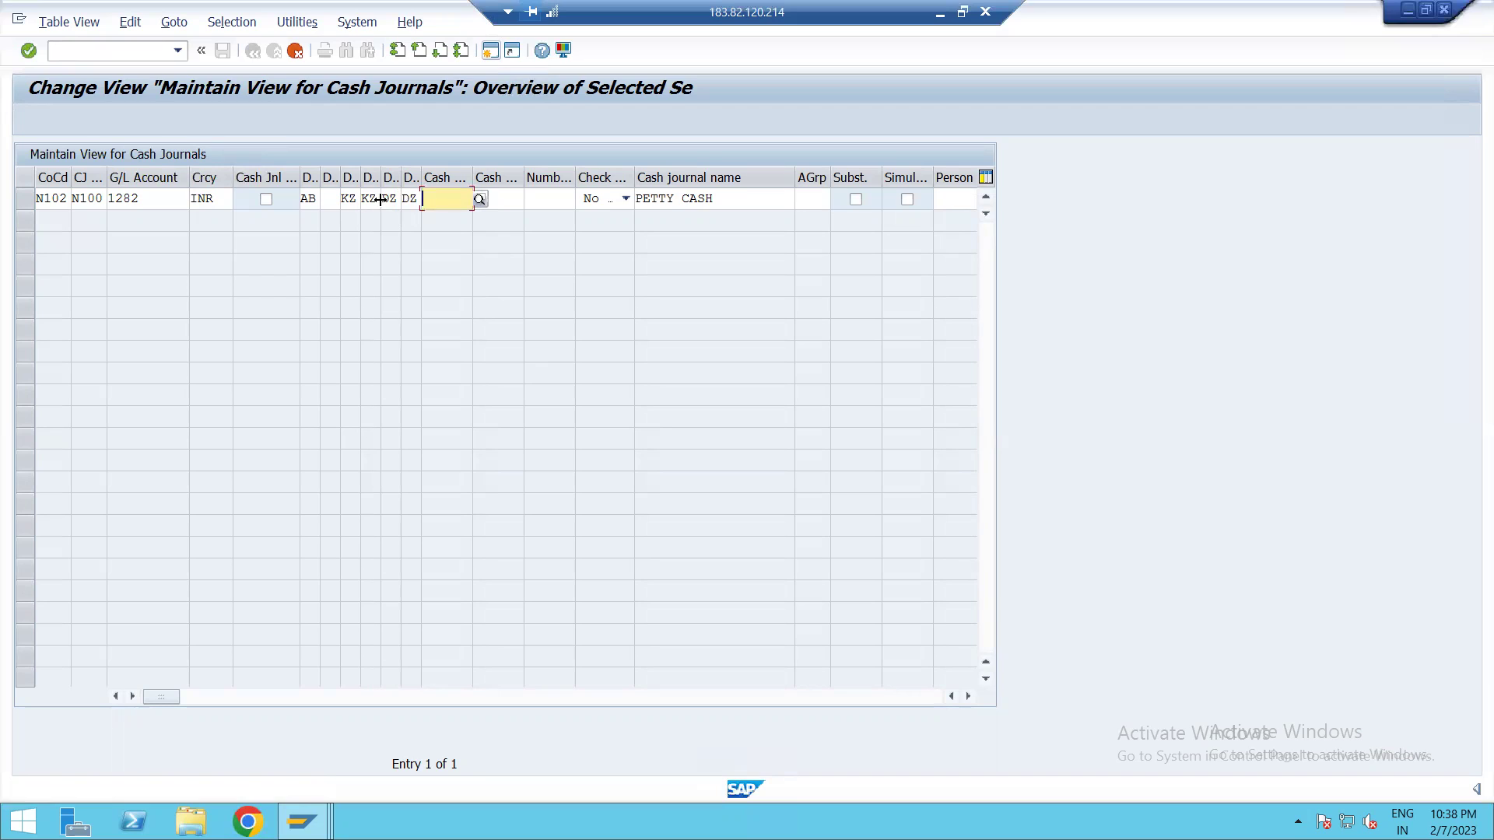
pyautogui.click(699, 199)
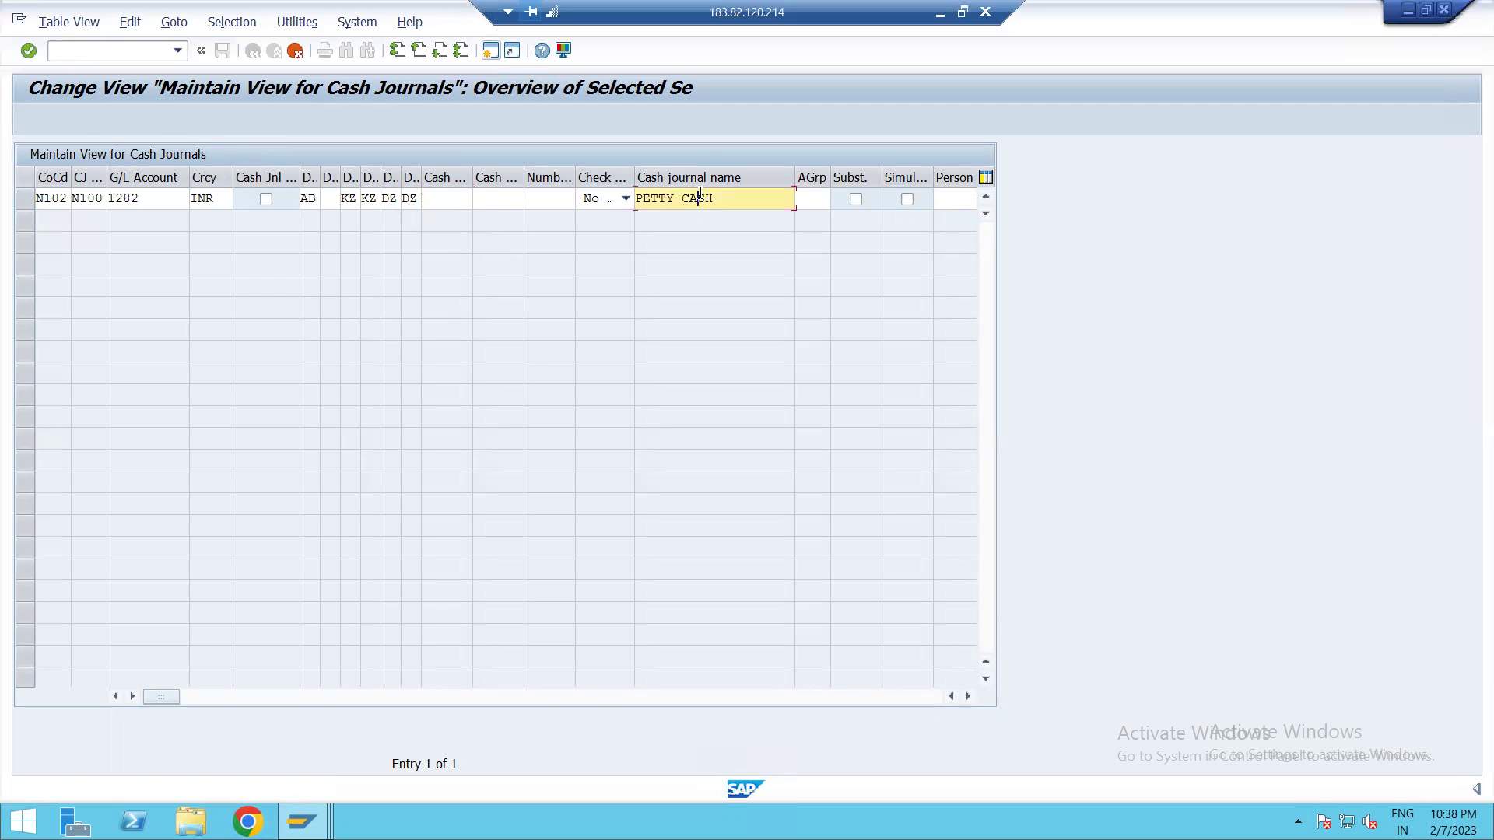
pyautogui.click(734, 198)
# Accept the copied N102 cash journal, save it under the proposed customizing request and return to the implementation guide
pyautogui.click(27, 51)
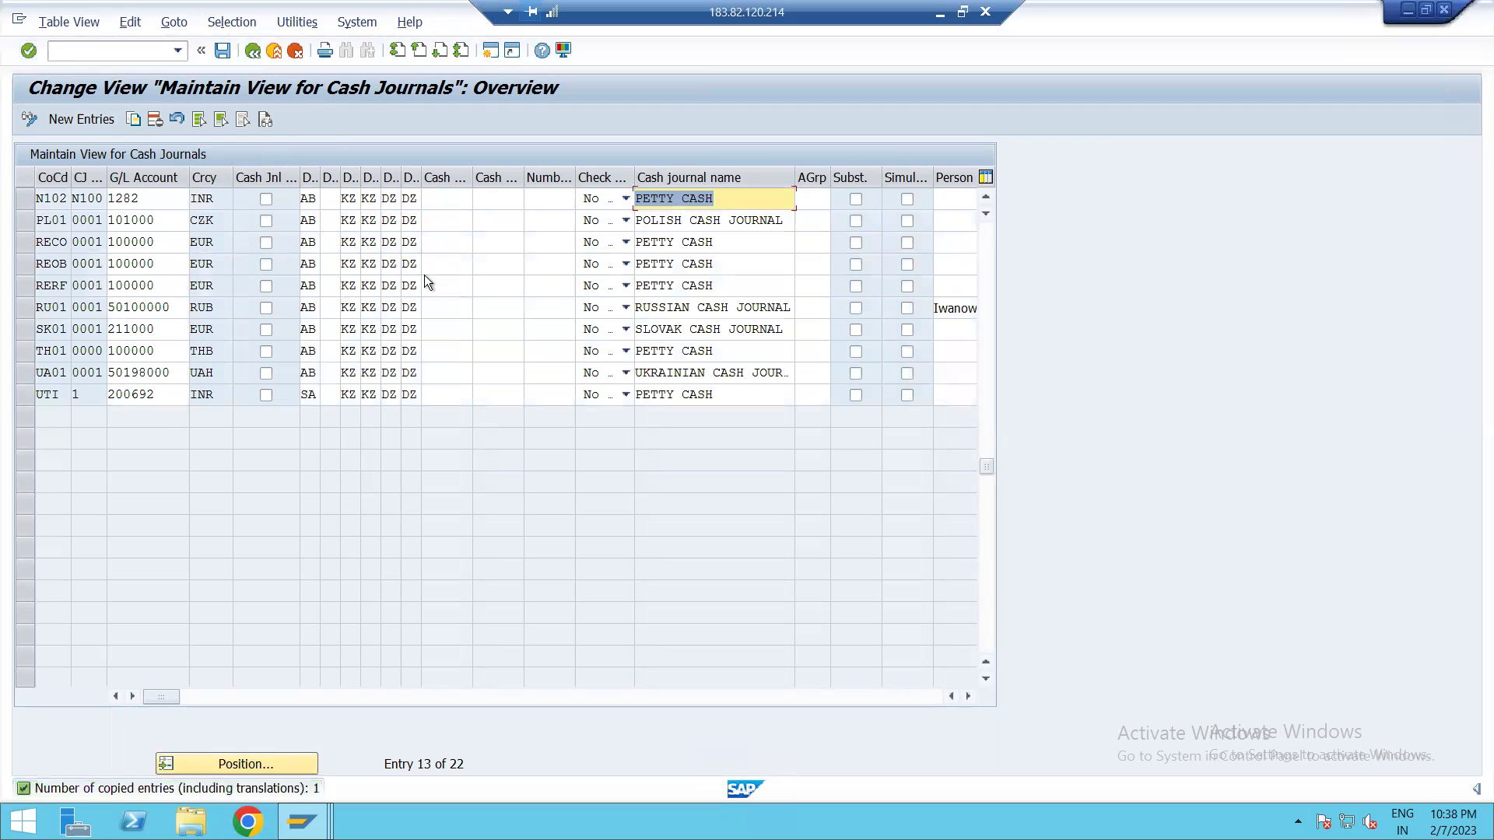
pyautogui.click(224, 51)
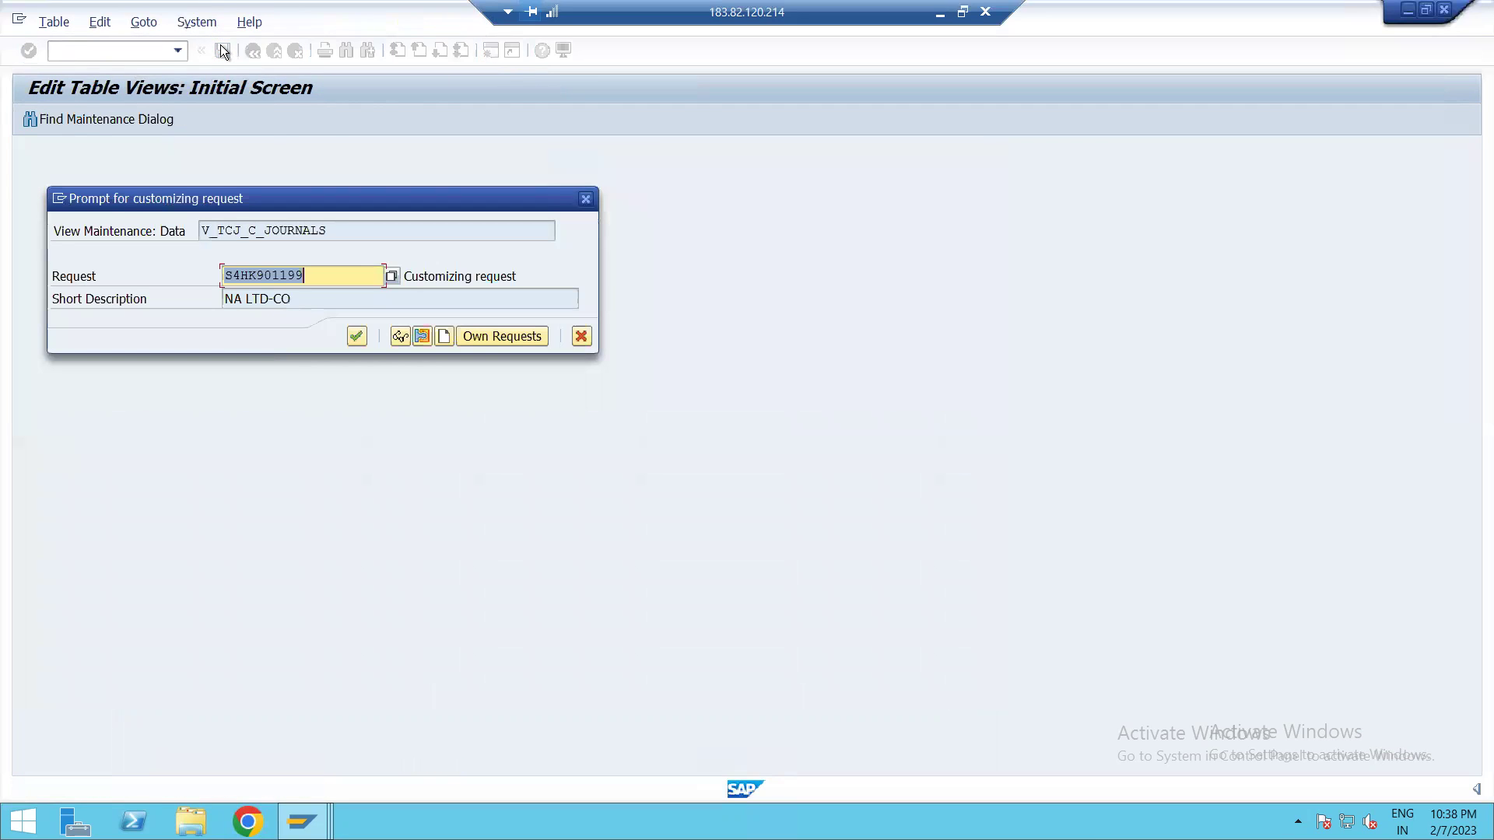
pyautogui.click(356, 336)
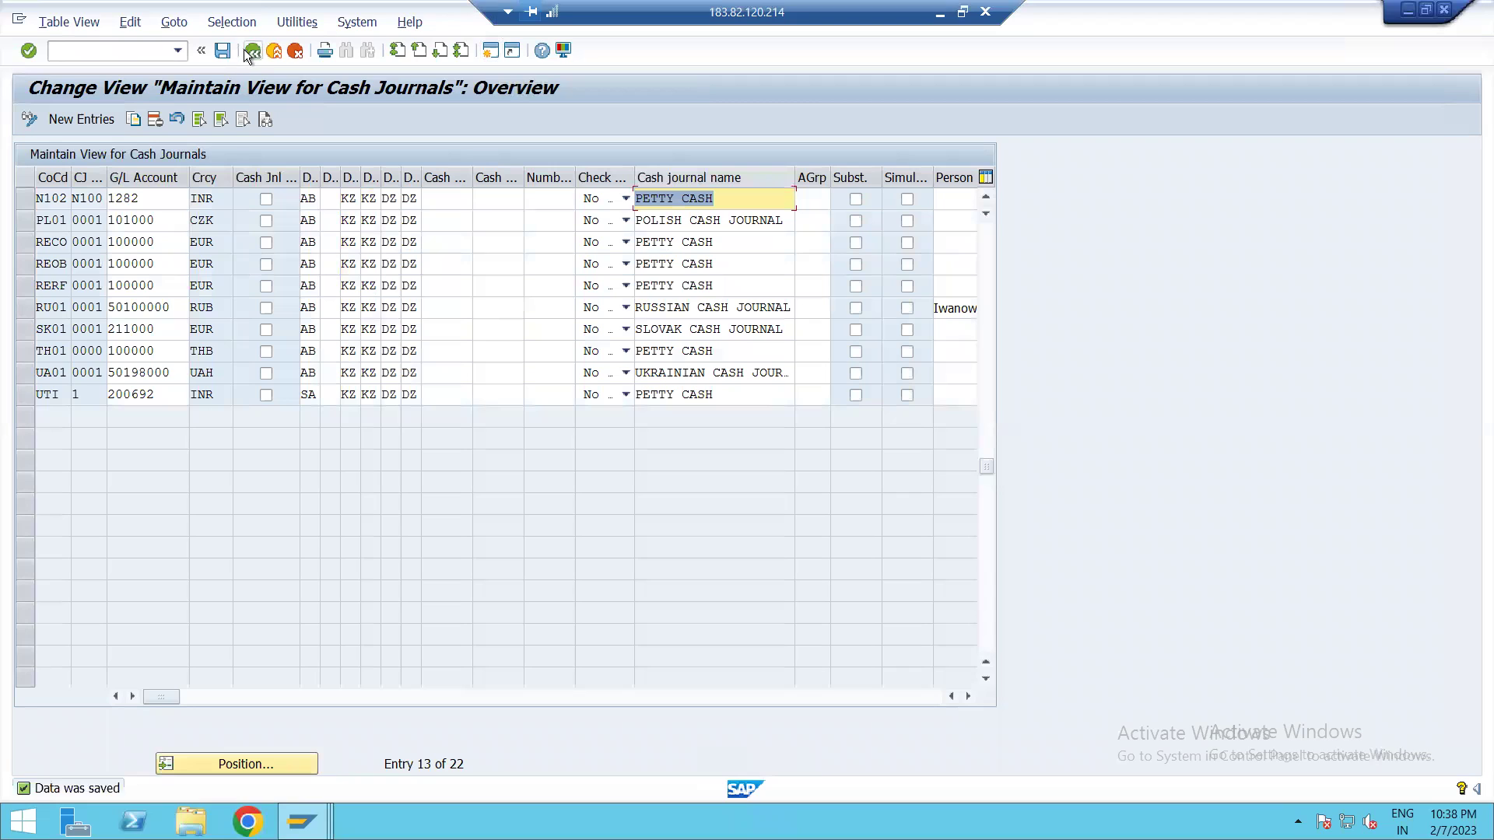
pyautogui.click(254, 51)
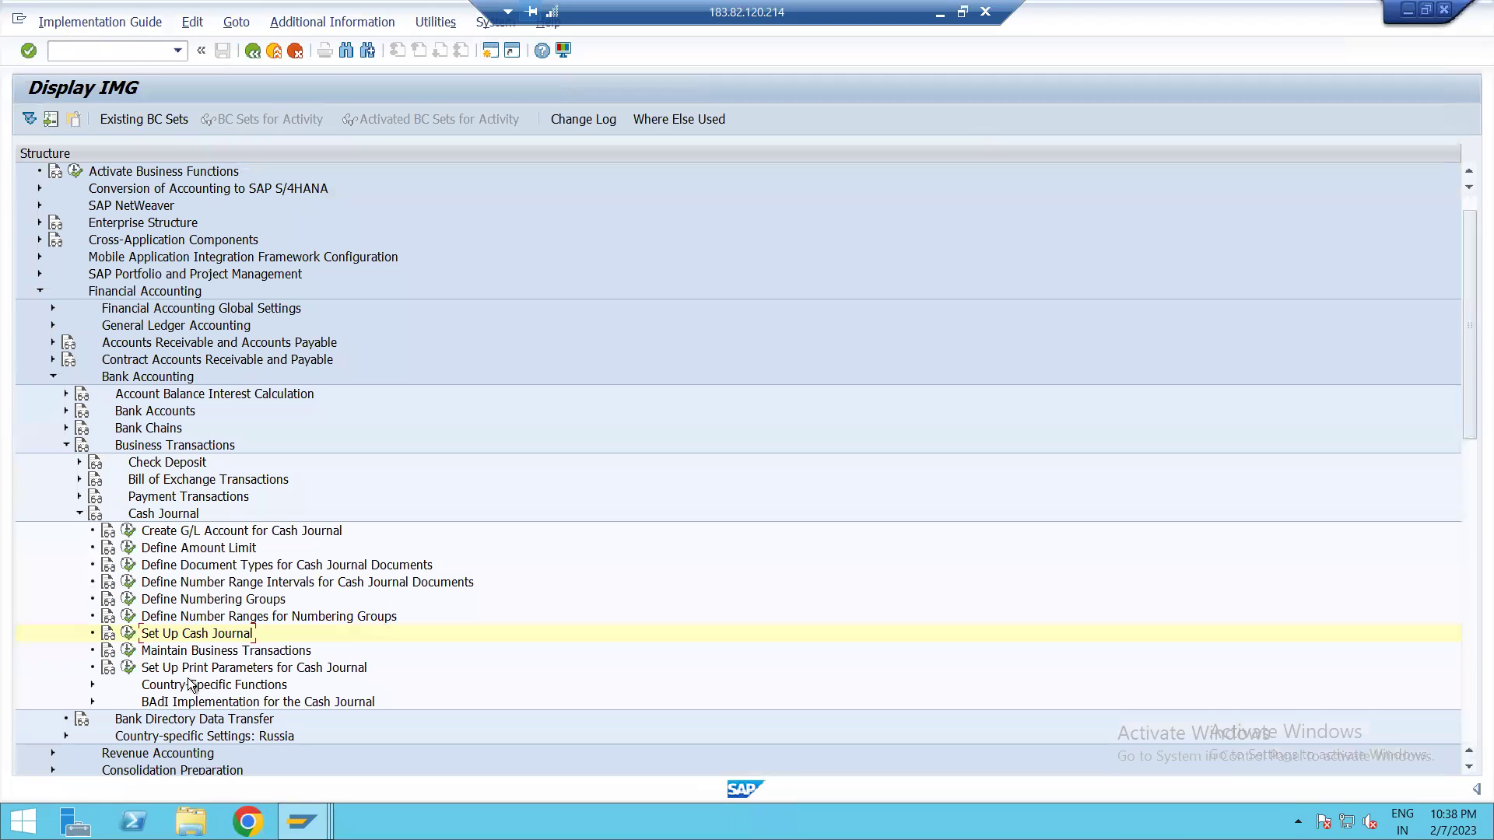
# Open Maintain Business Transactions for the cash journal and look through the existing company code entries
pyautogui.click(128, 651)
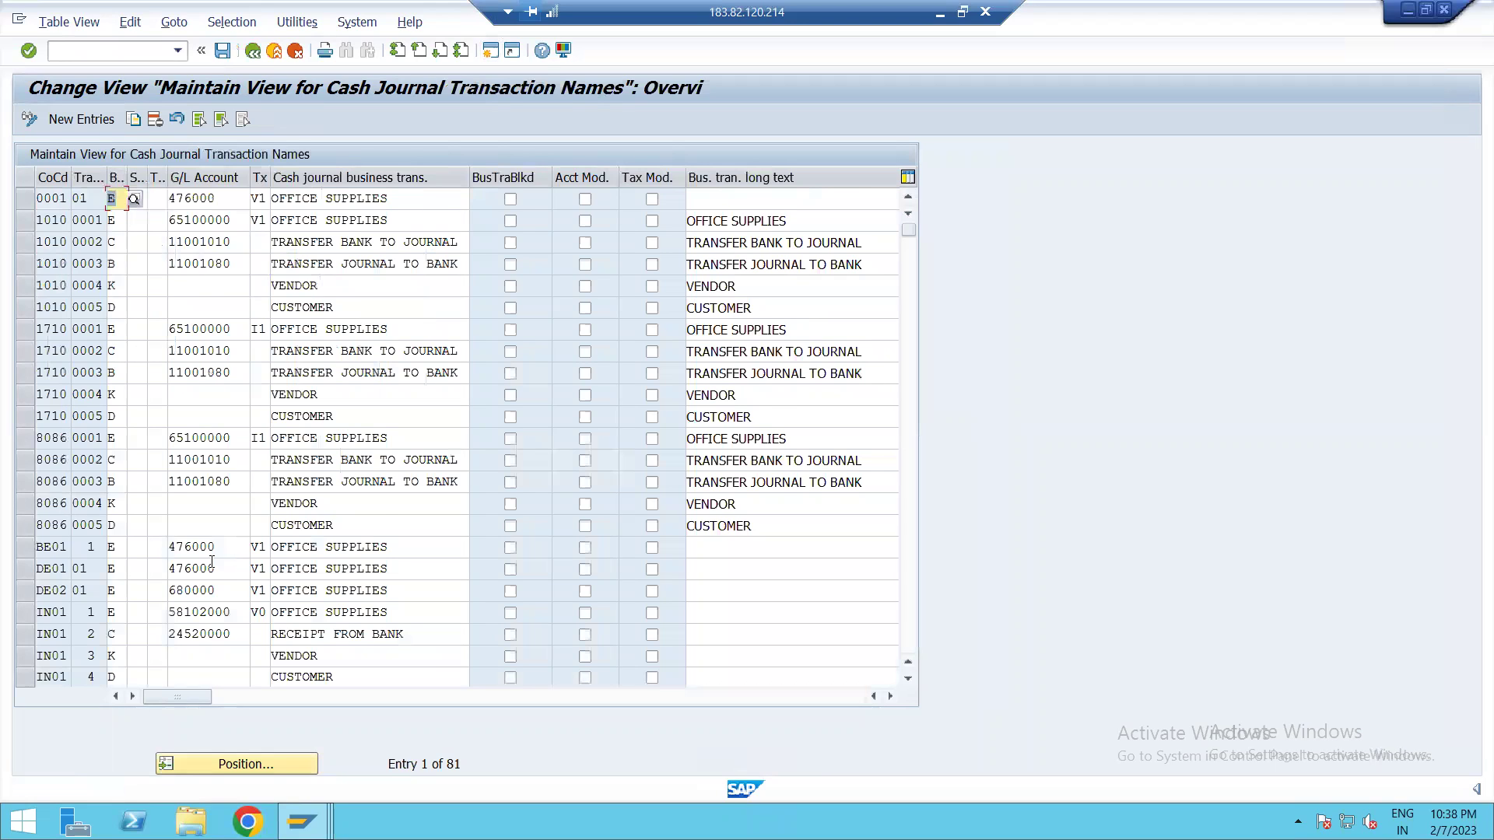
pyautogui.scroll(-3, 211, 561)
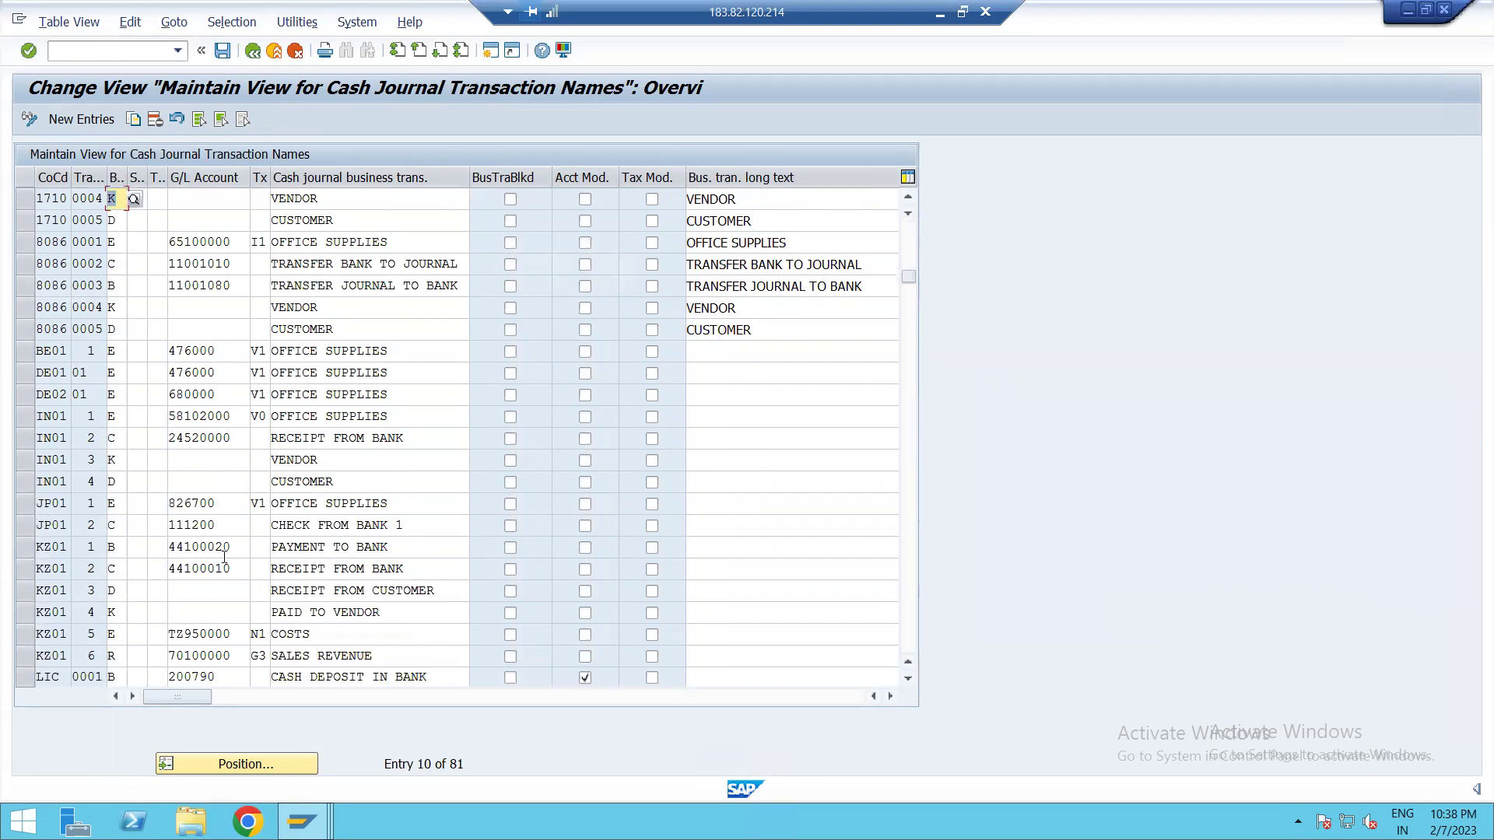
pyautogui.scroll(-2, 224, 557)
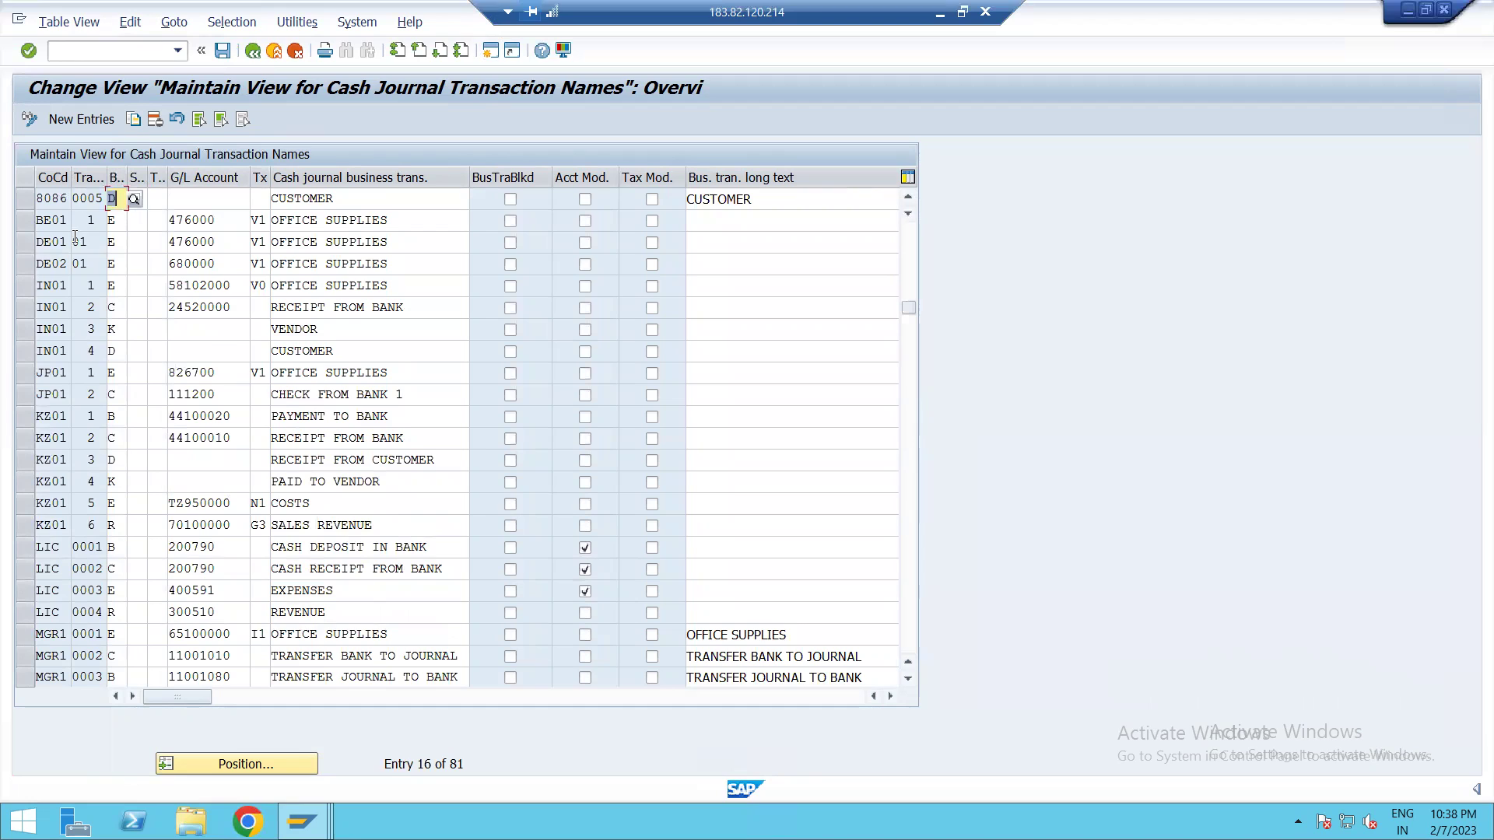
pyautogui.scroll(-1, 212, 524)
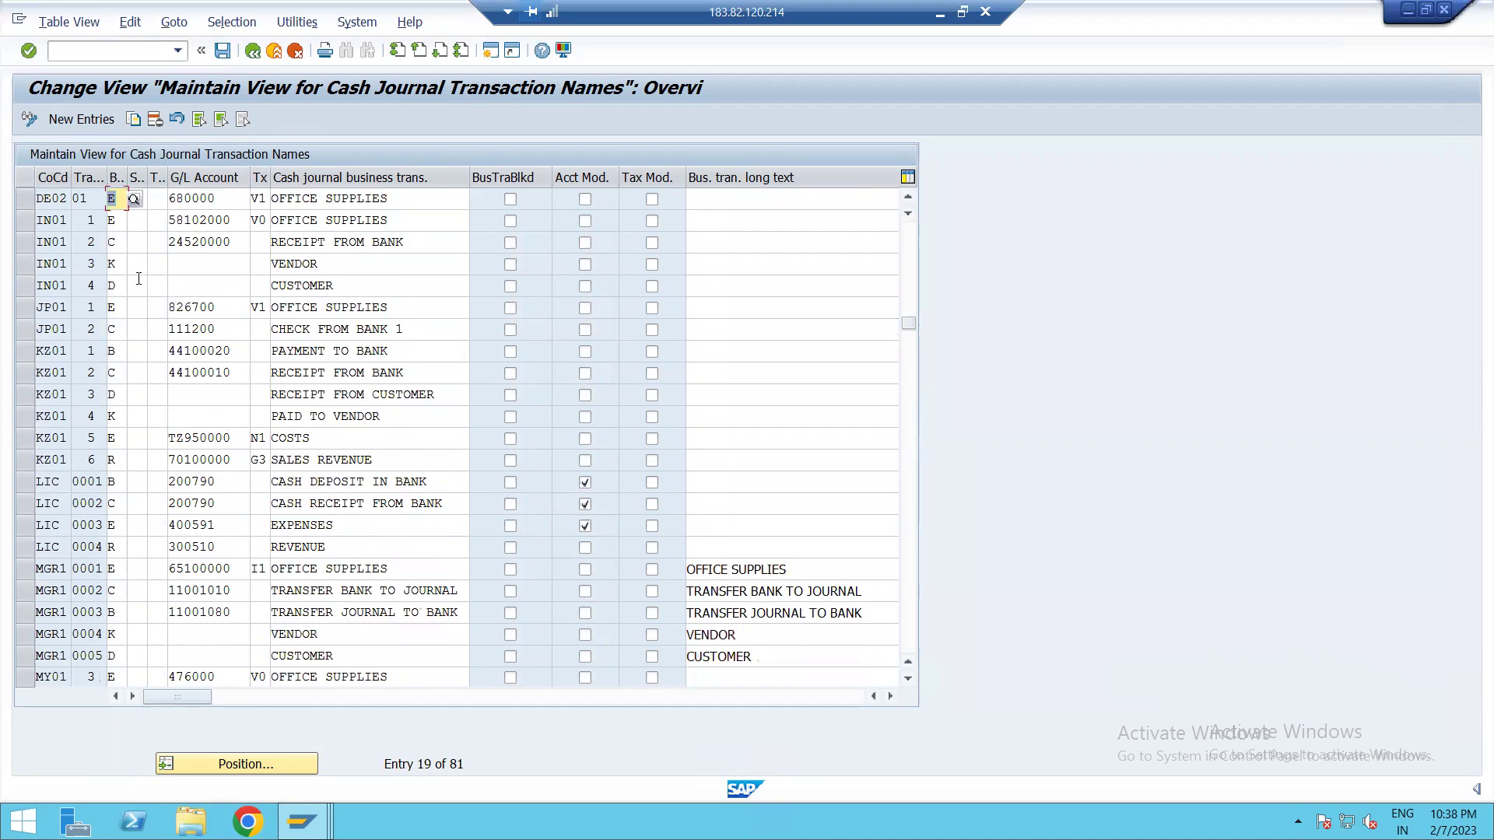
# Start a new business transaction entry and examine the available business transaction types without choosing one
pyautogui.click(92, 118)
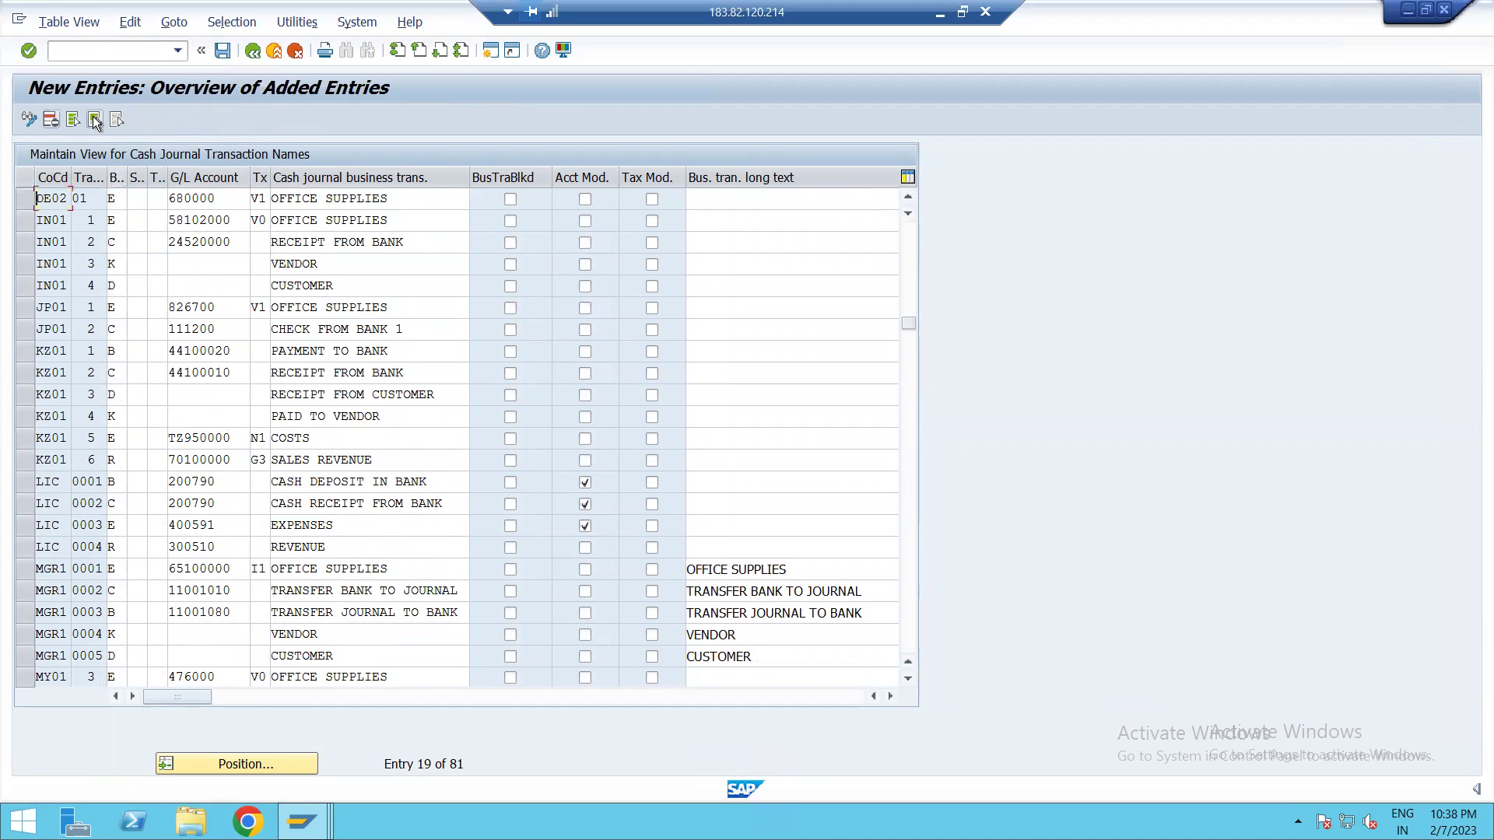
pyautogui.click(113, 196)
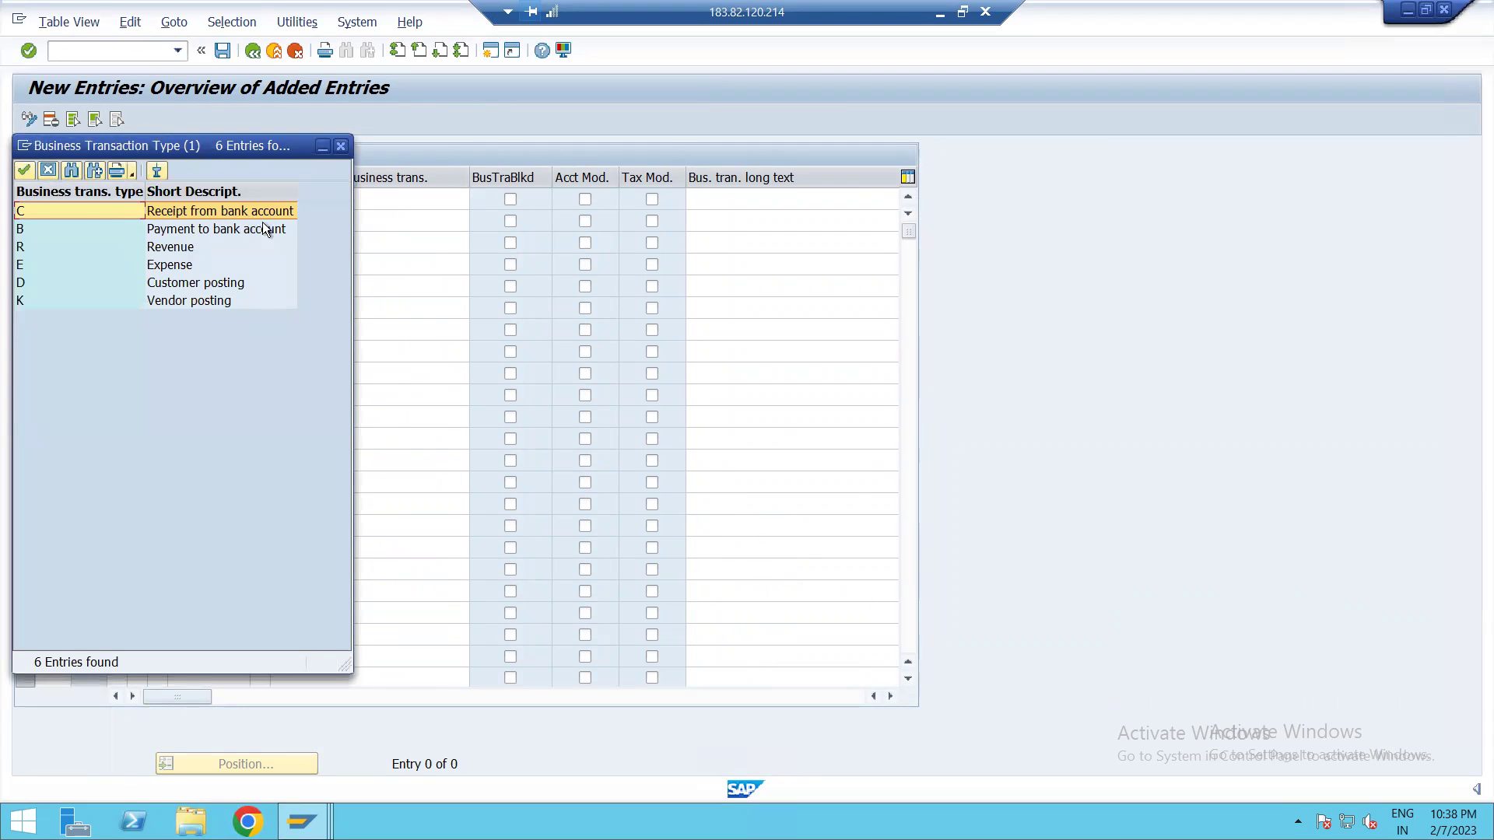
pyautogui.click(26, 229)
pyautogui.click(26, 246)
pyautogui.click(27, 267)
pyautogui.click(22, 285)
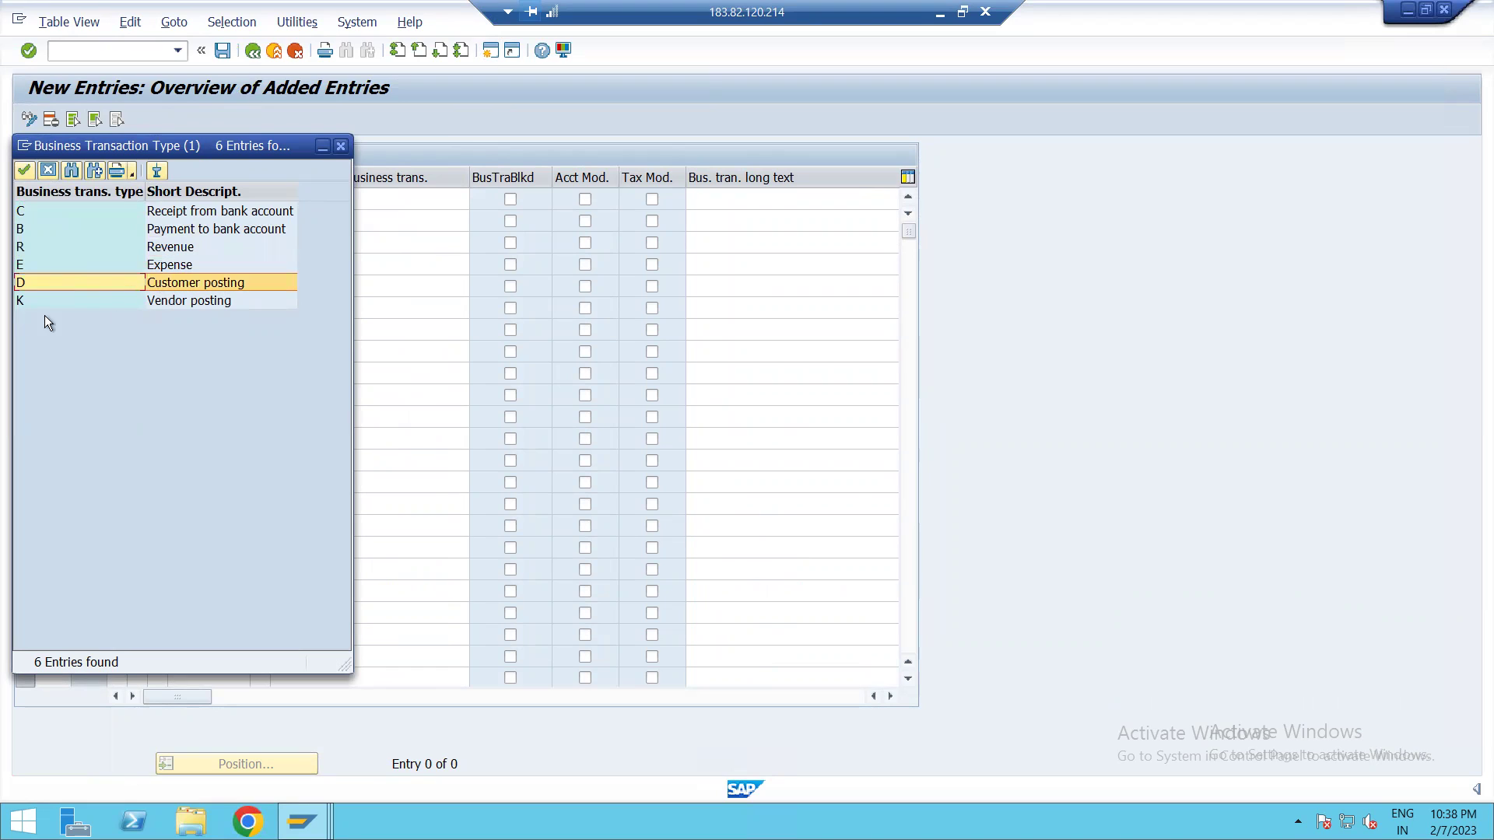
pyautogui.click(341, 148)
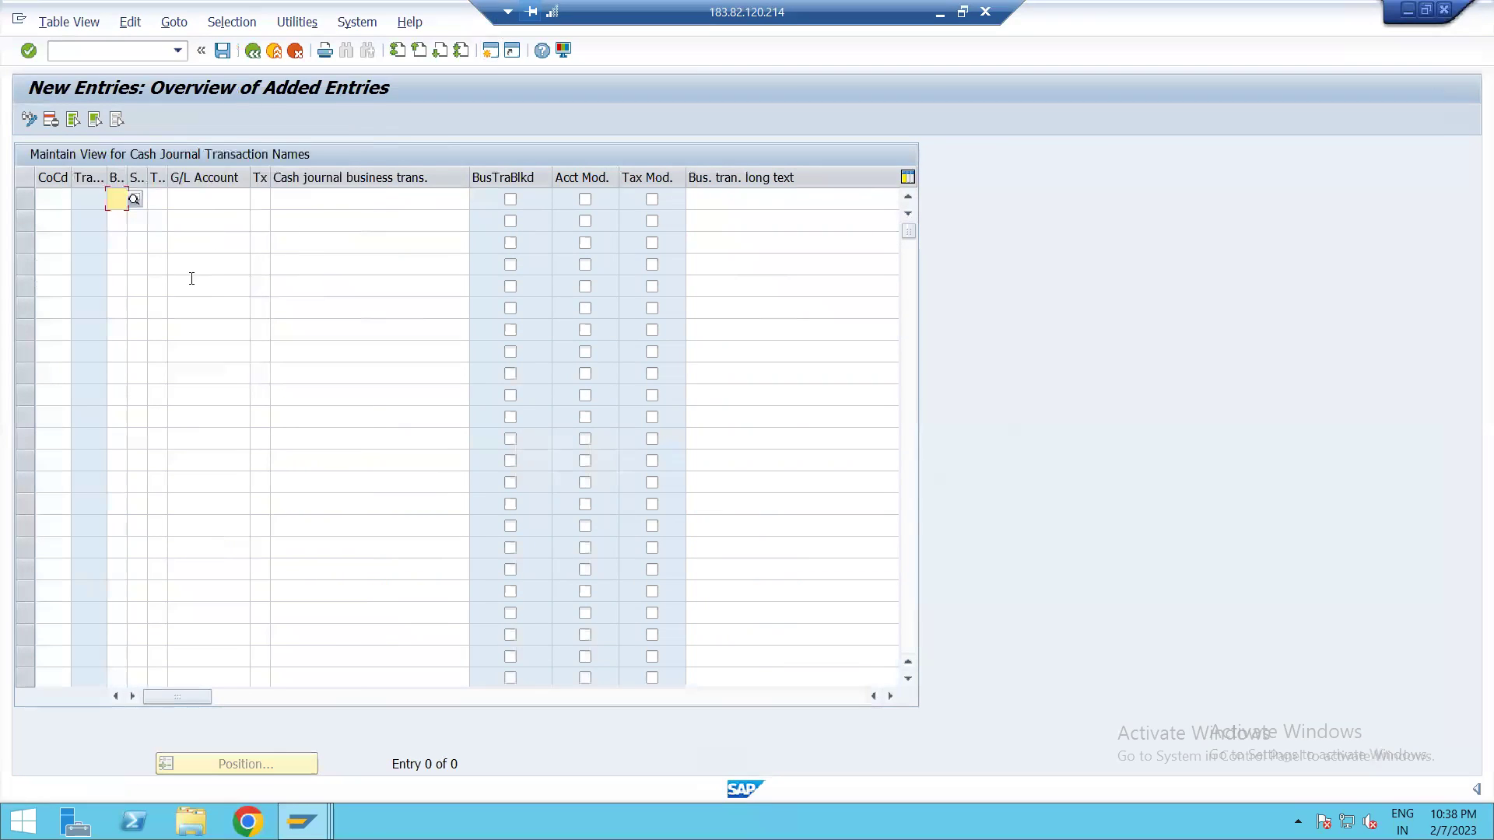
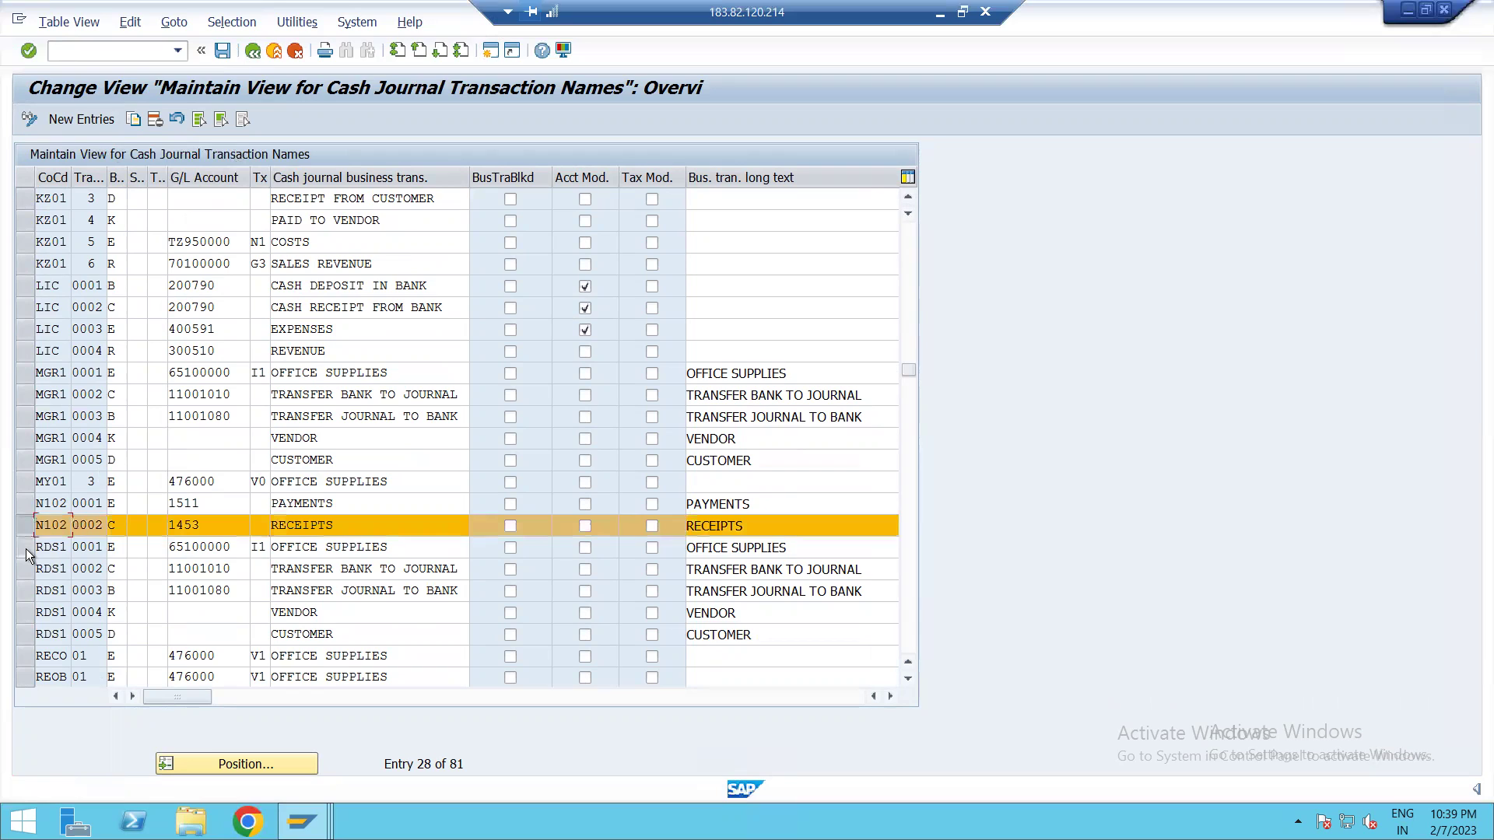
# Copy company code N102's existing PAYMENTS and RECEIPTS business transactions as new entries
pyautogui.click(26, 546)
pyautogui.click(25, 508)
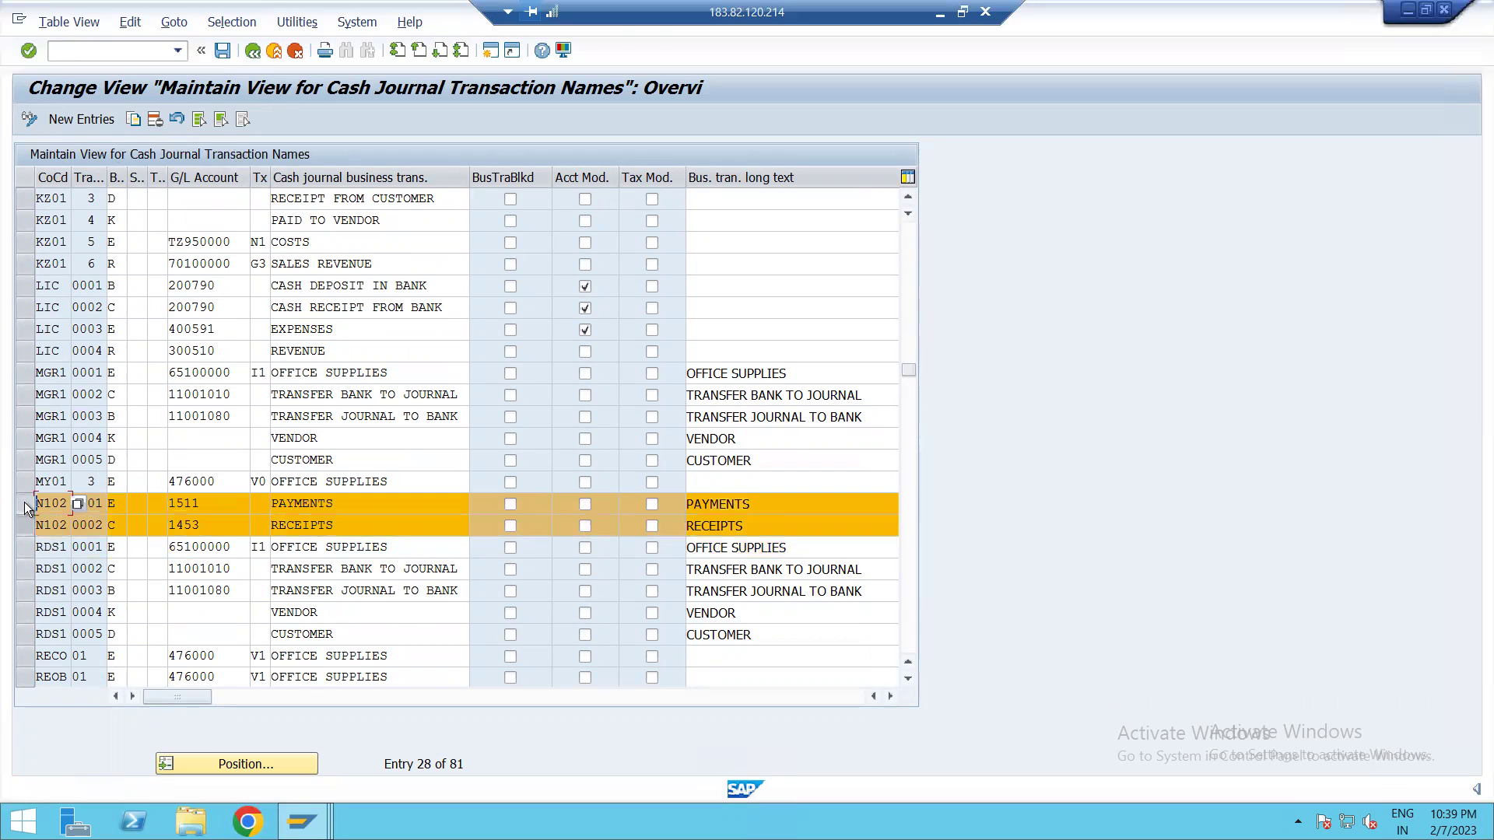
pyautogui.click(136, 119)
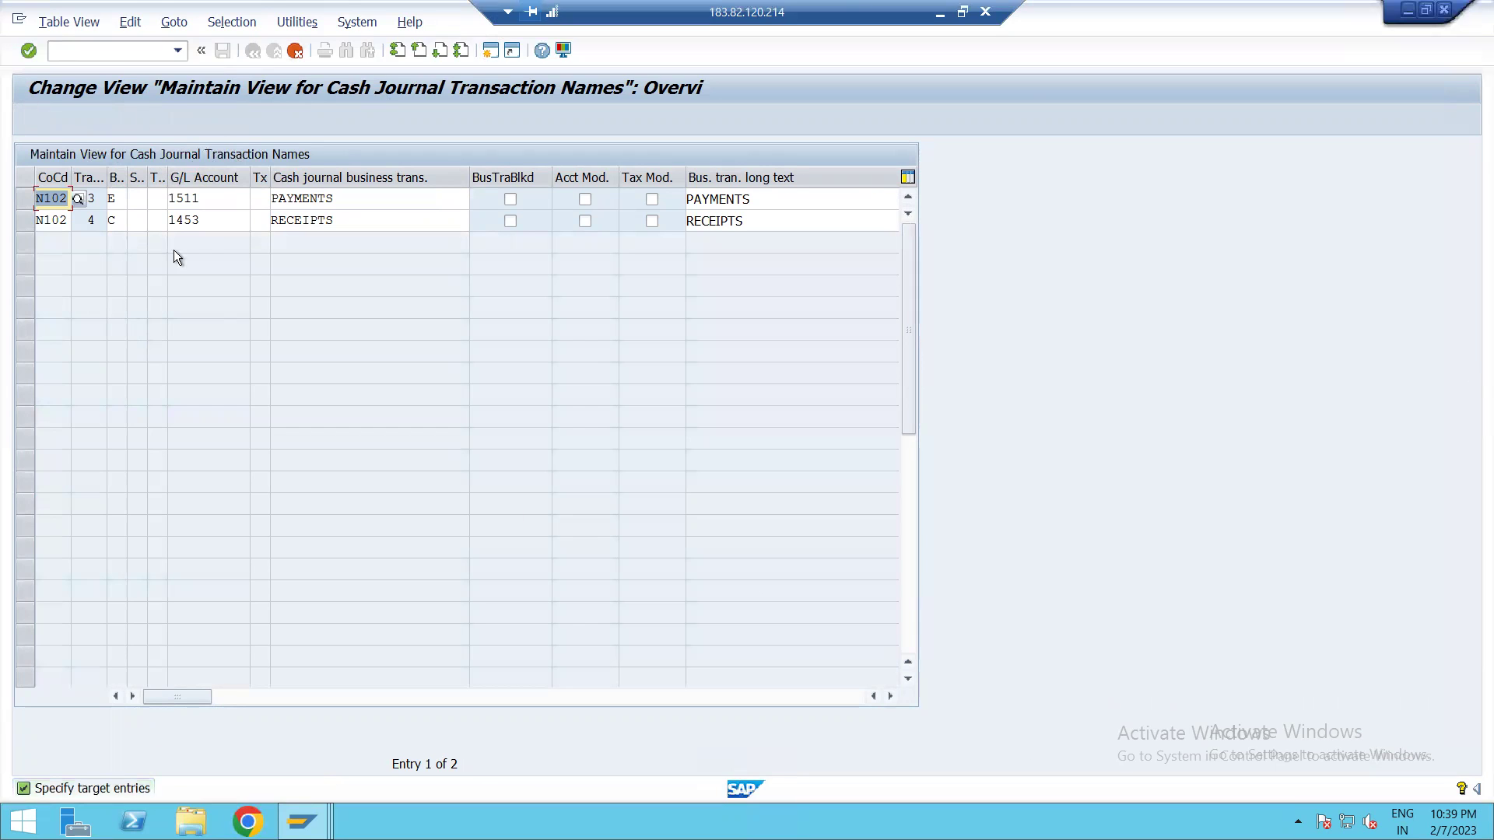
# Set the business transaction type to C for the copied PAYMENTS entry and B for the copied RECEIPTS entry
pyautogui.click(115, 200)
pyautogui.click(134, 201)
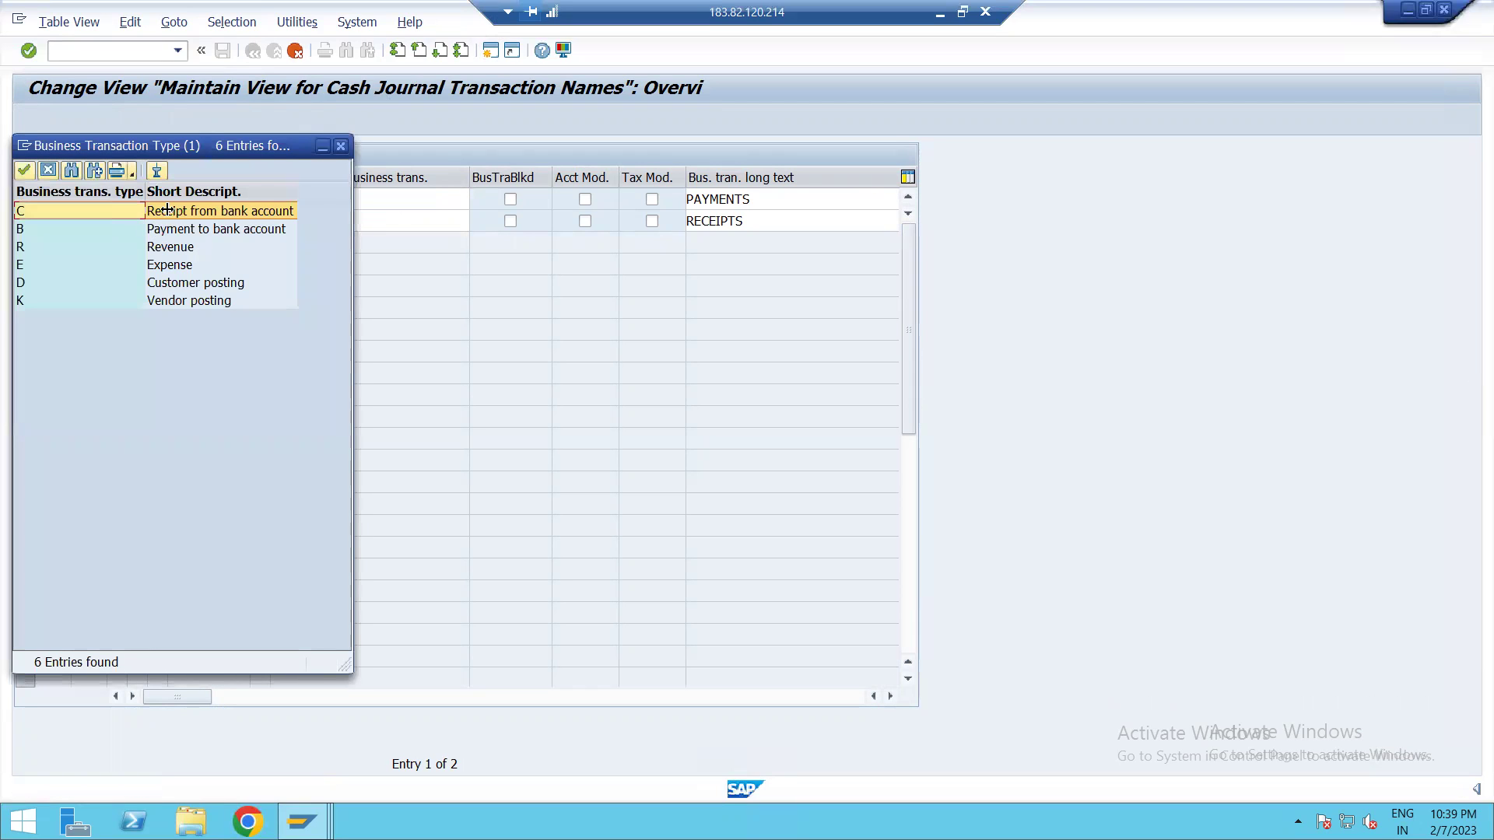
pyautogui.click(167, 209)
pyautogui.click(127, 221)
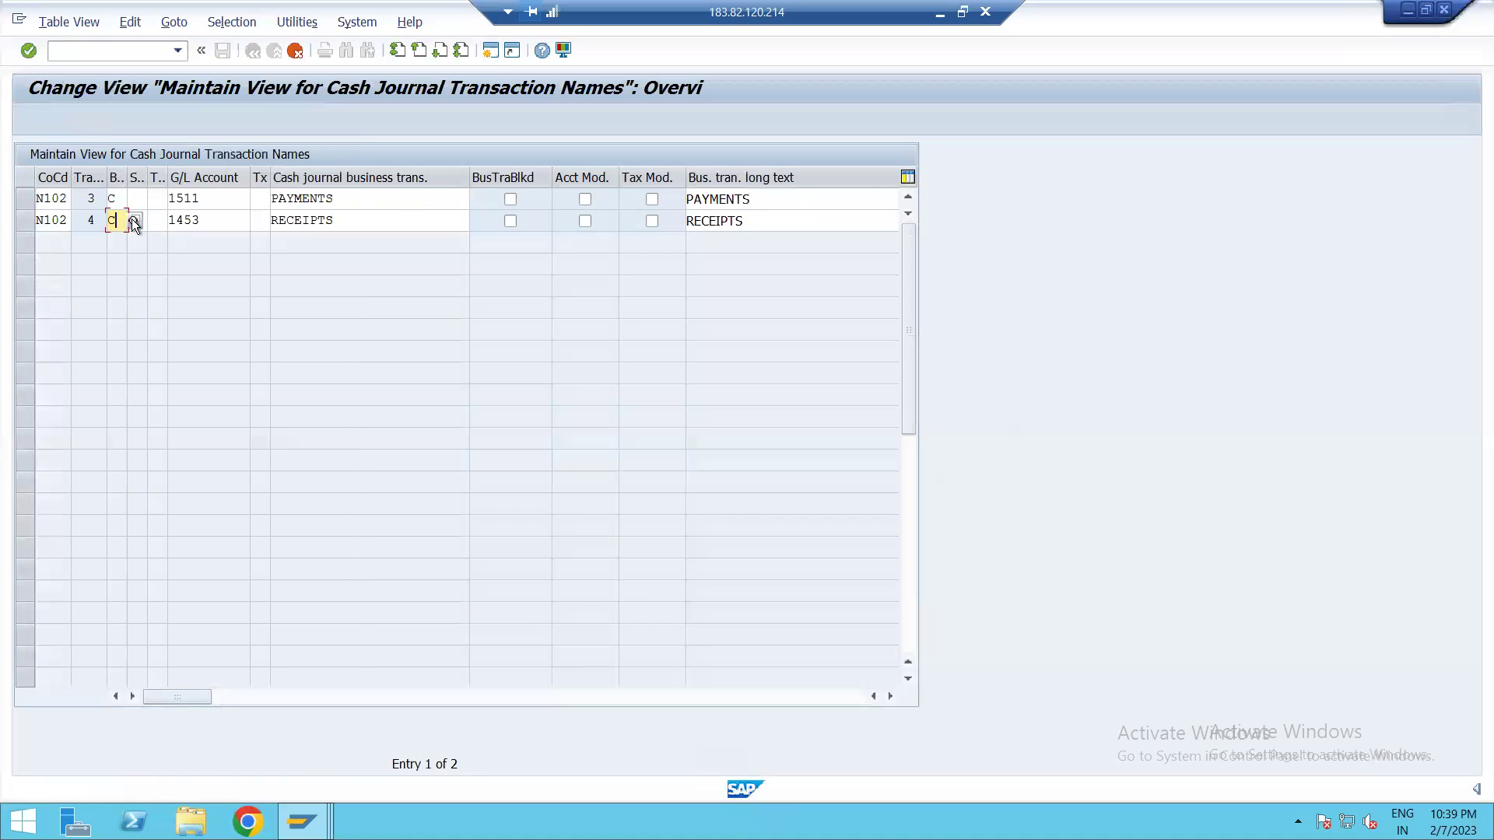
pyautogui.click(134, 220)
pyautogui.click(156, 226)
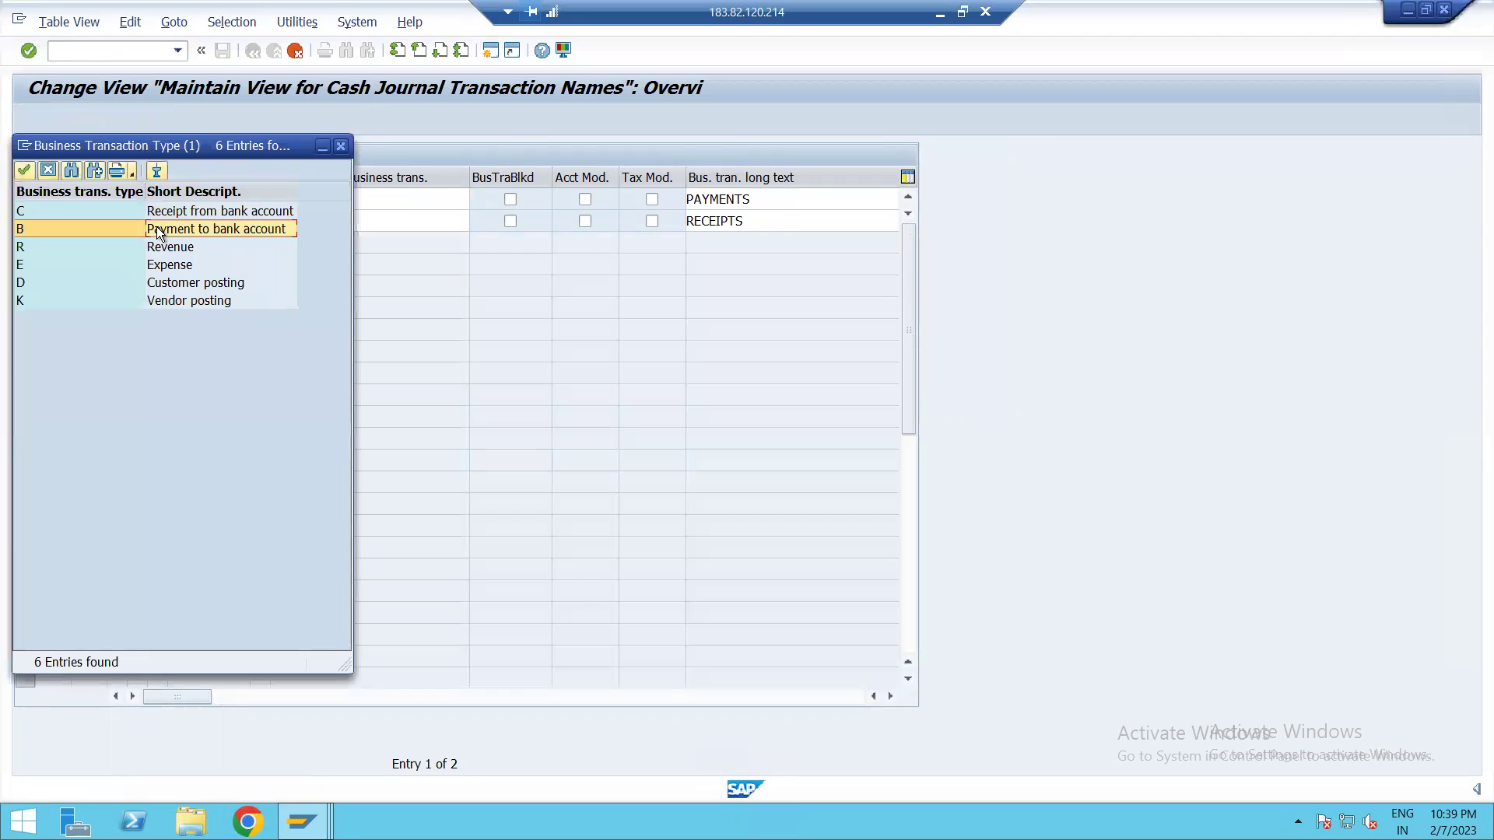
# Look up the cash transfer accounts in the CURRENT ASSET group of the G/L account session, placed beside the journal entries
pyautogui.click(201, 201)
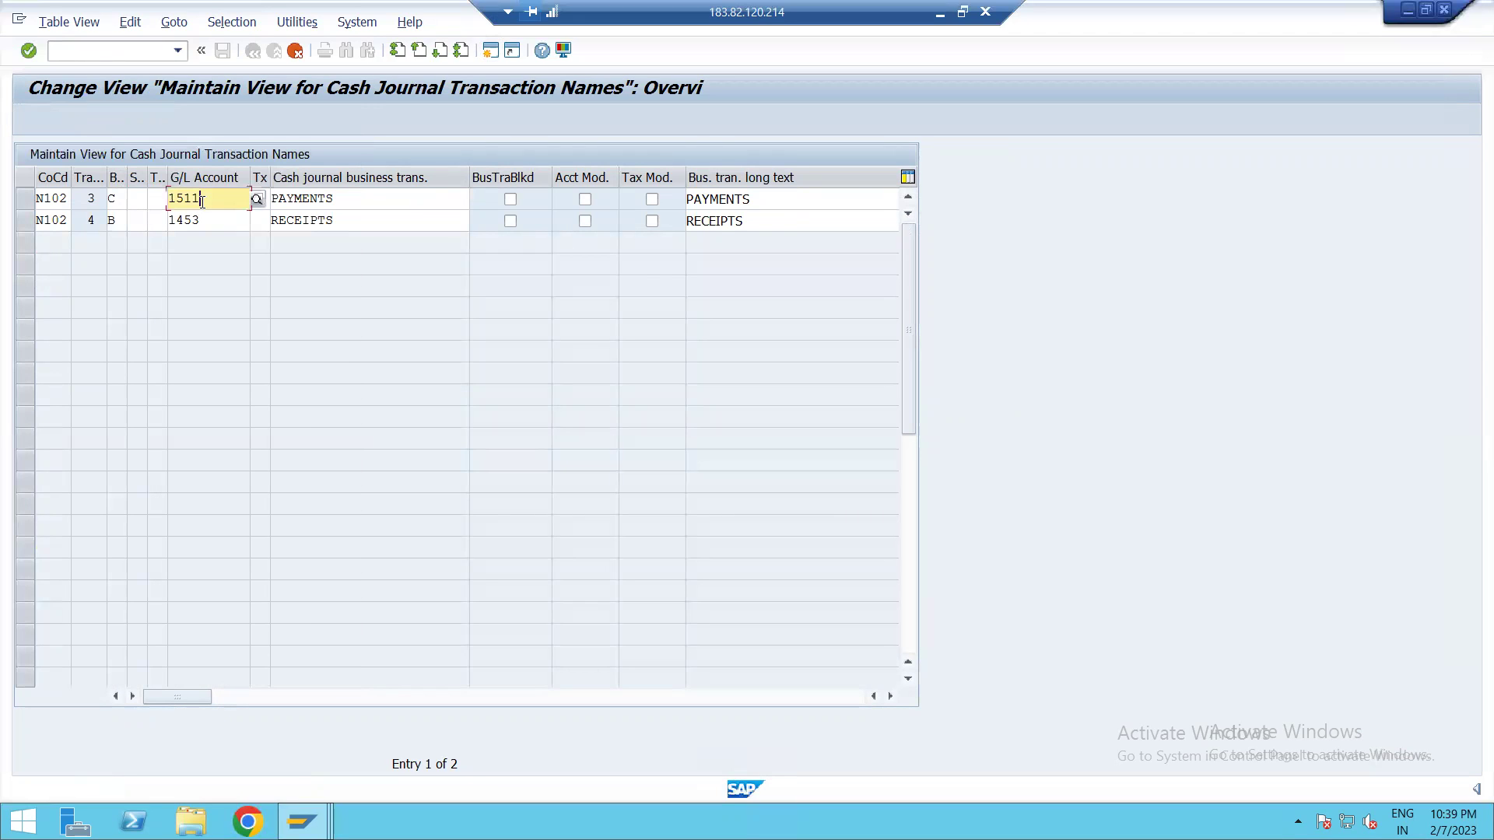
pyautogui.moveTo(202, 201); pyautogui.dragTo(164, 200)
pyautogui.hotkey('alt', 'Tab')
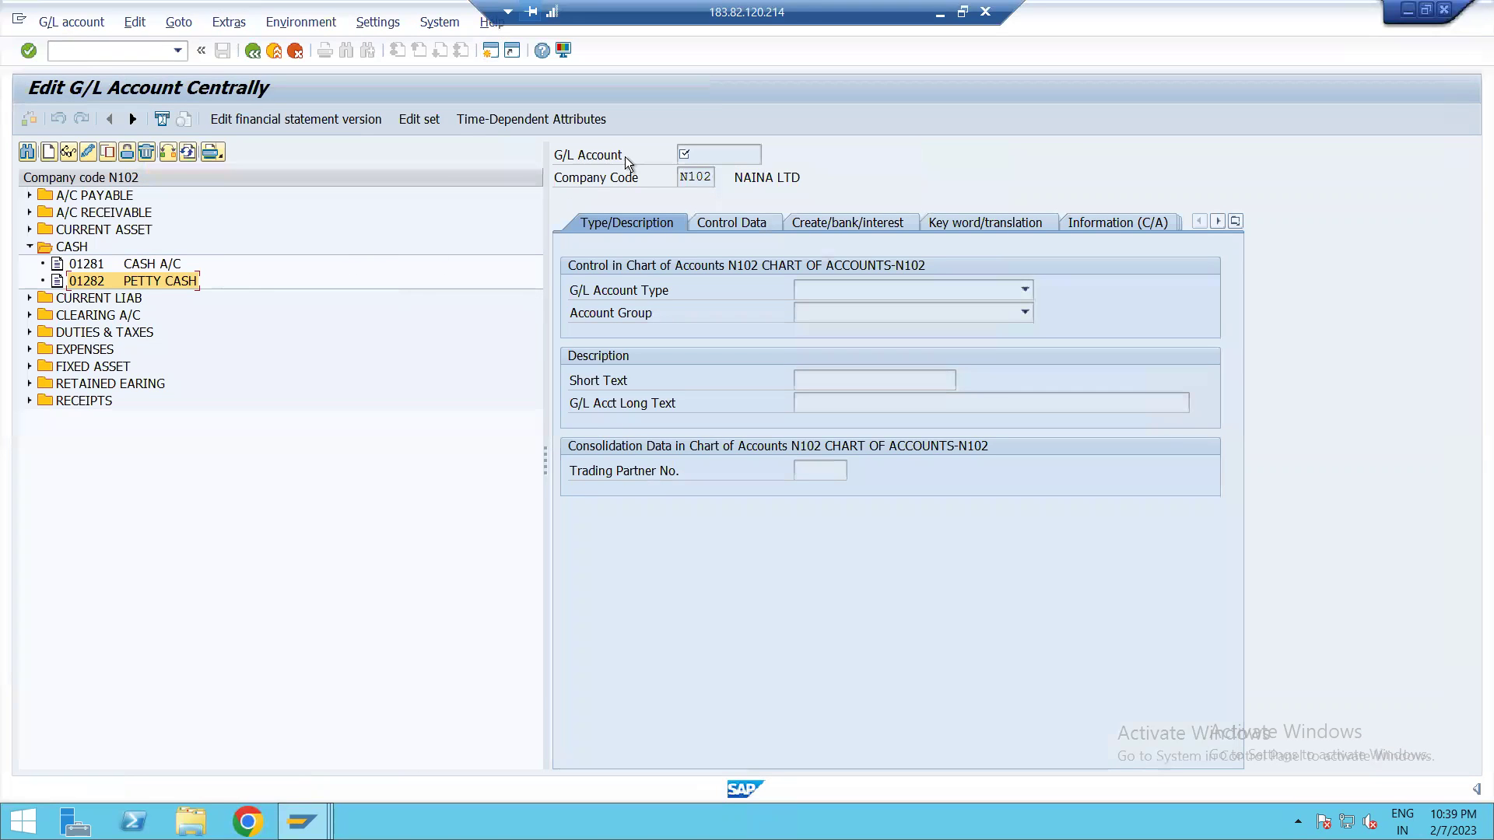
pyautogui.moveTo(1254, 17); pyautogui.dragTo(1197, 199)
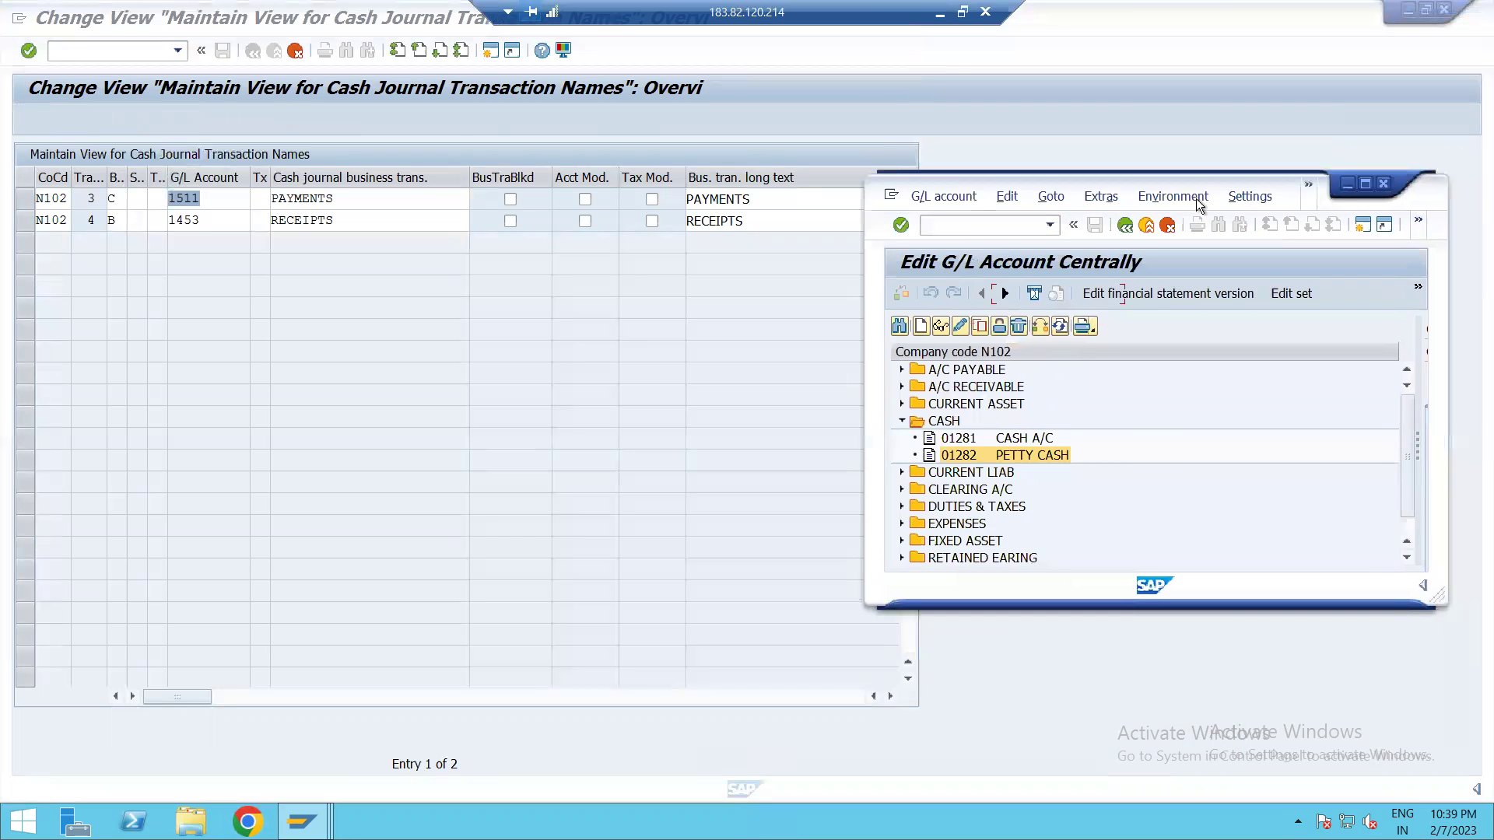
pyautogui.click(901, 404)
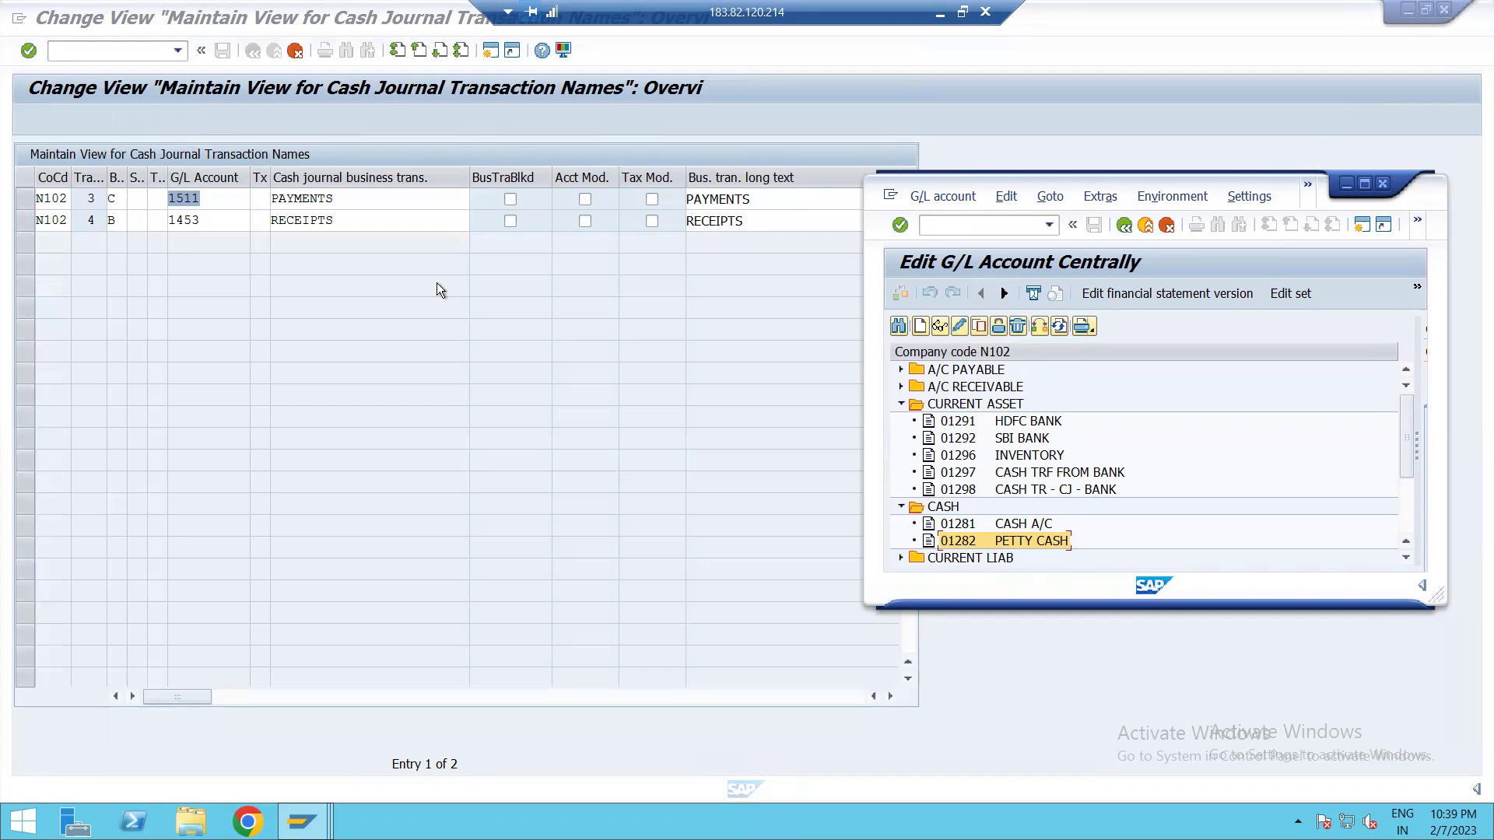
# Check the business transaction type descriptions again for the copied PAYMENTS entry
pyautogui.click(119, 201)
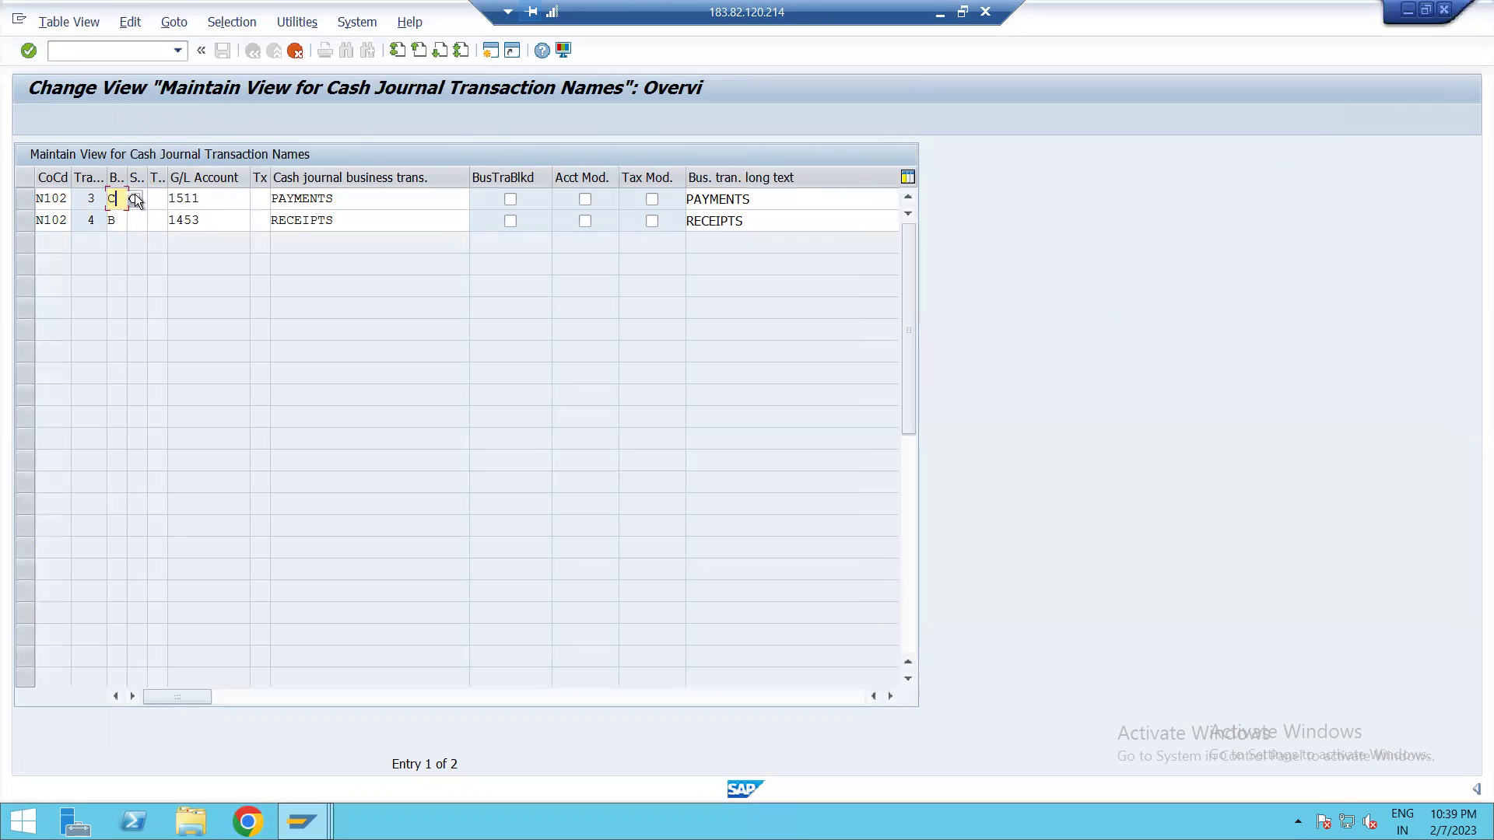
pyautogui.press('F4')
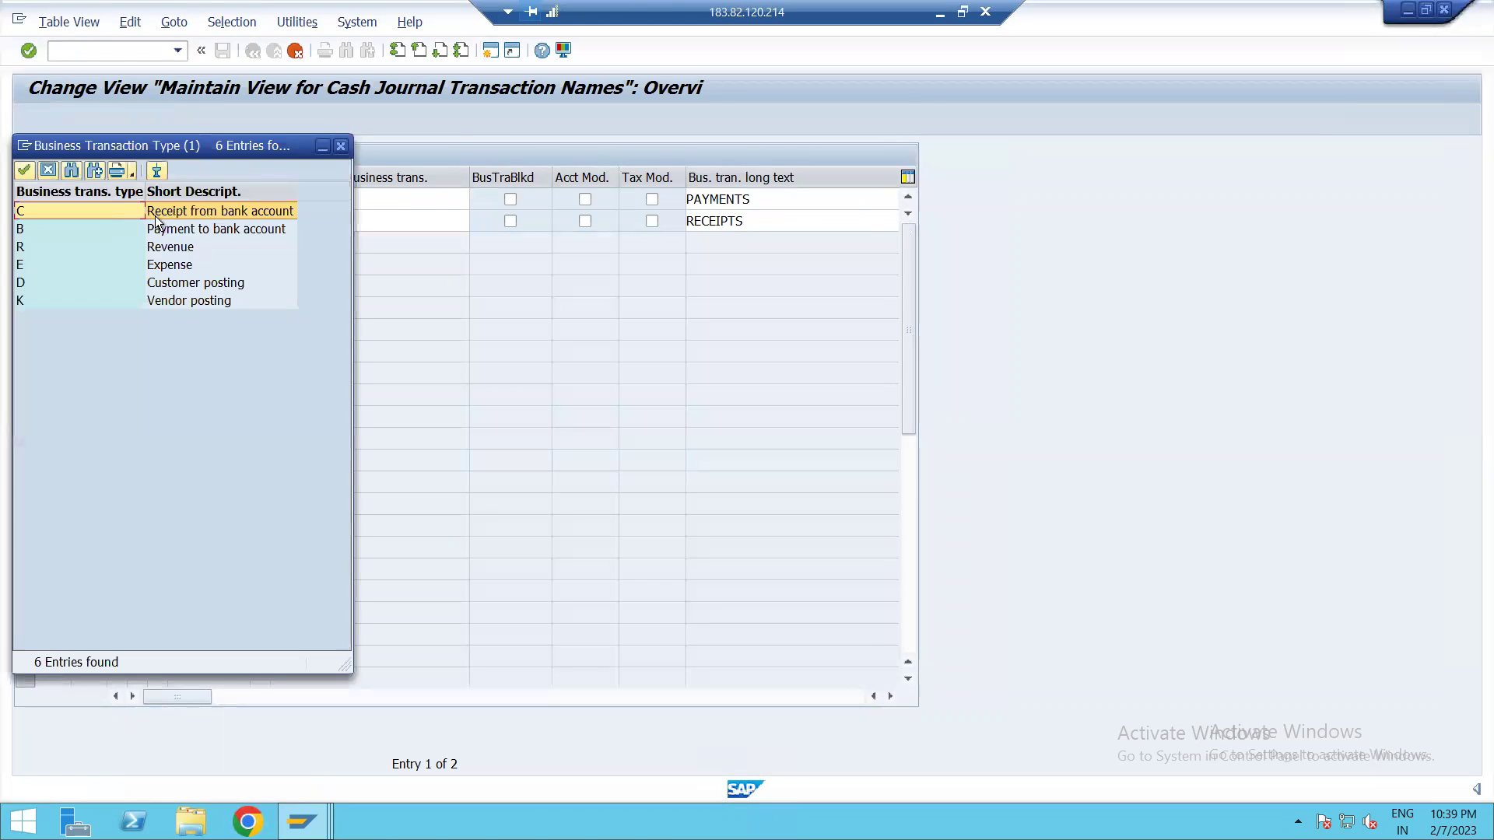
pyautogui.click(340, 148)
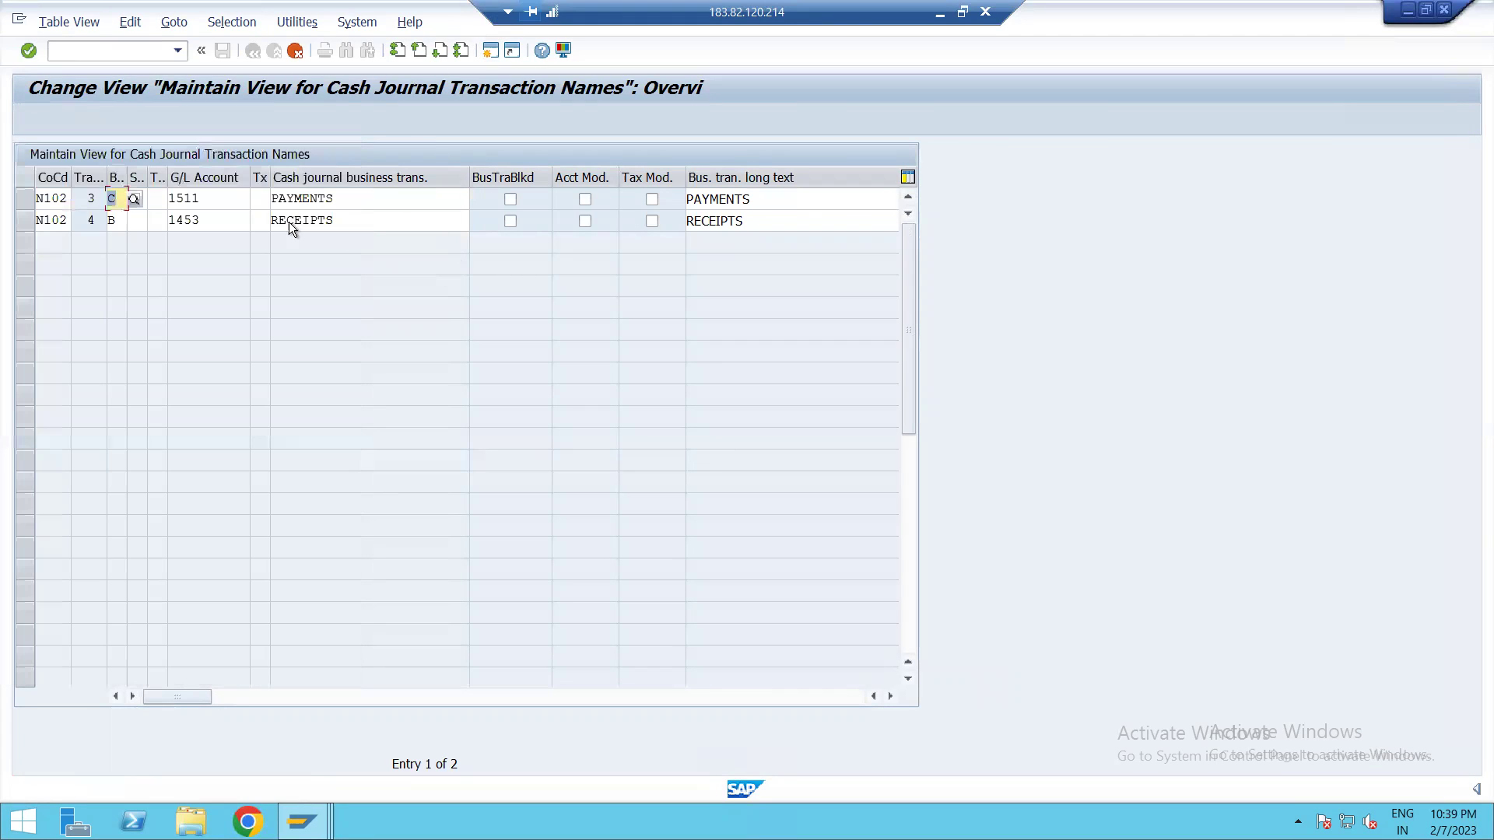
# Set the copied PAYMENTS entry's G/L account to 1297, CASH TRF FROM BANK TO CASH JOURNAL, from the N102 chart of accounts
pyautogui.click(212, 199)
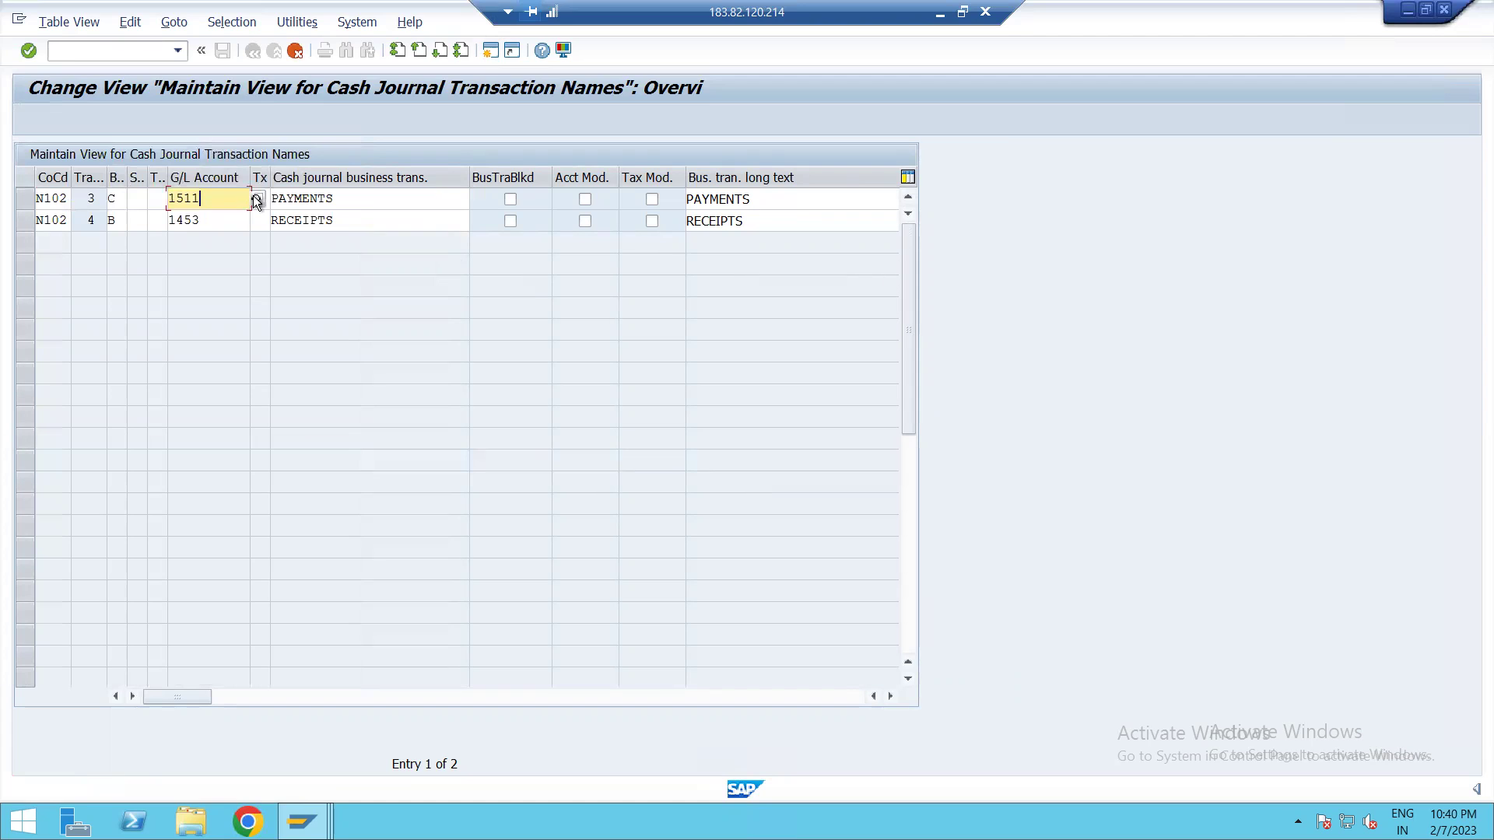
pyautogui.press('F4')
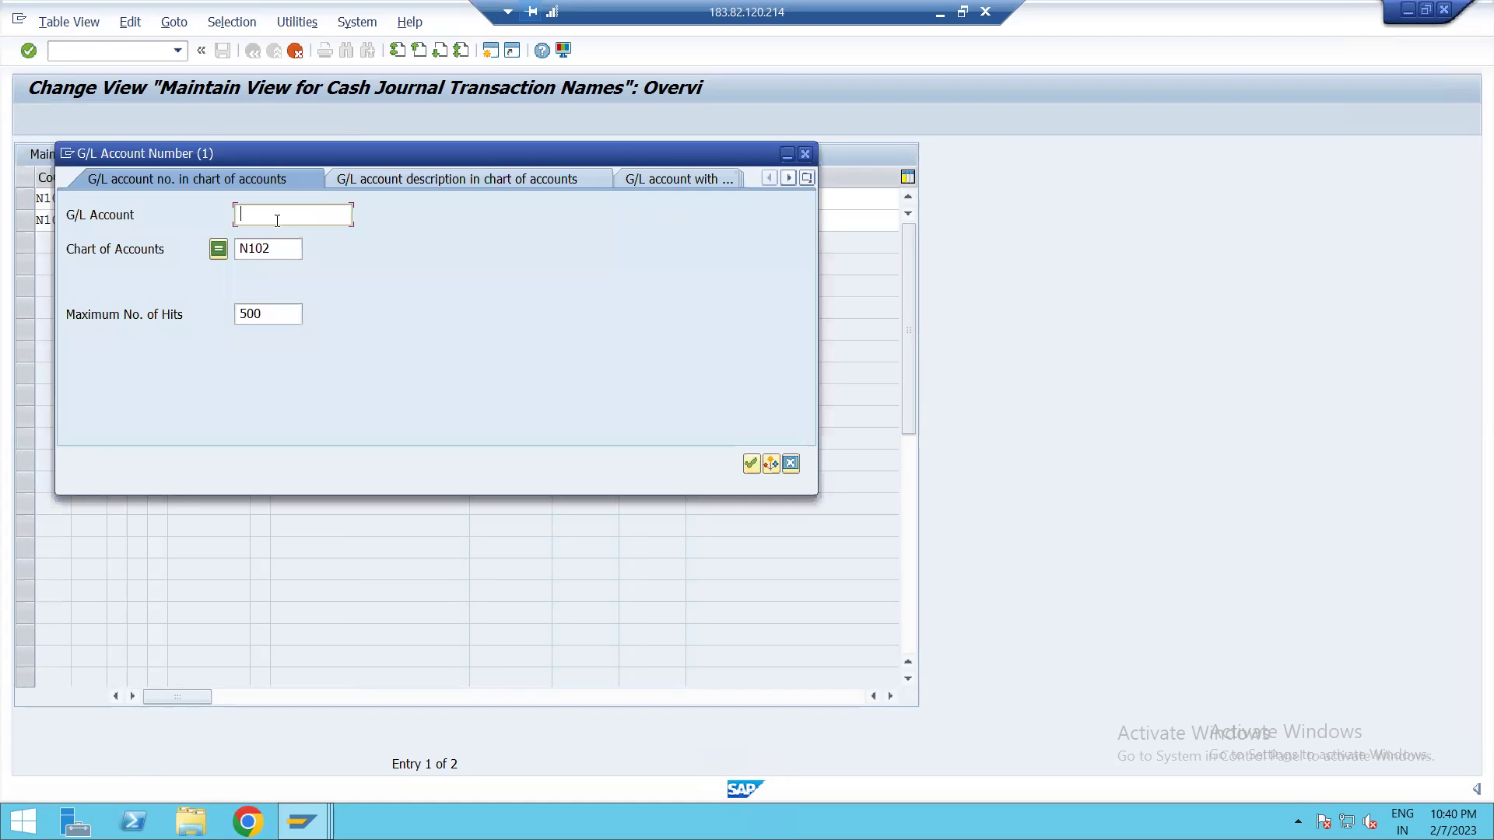
pyautogui.press('Return')
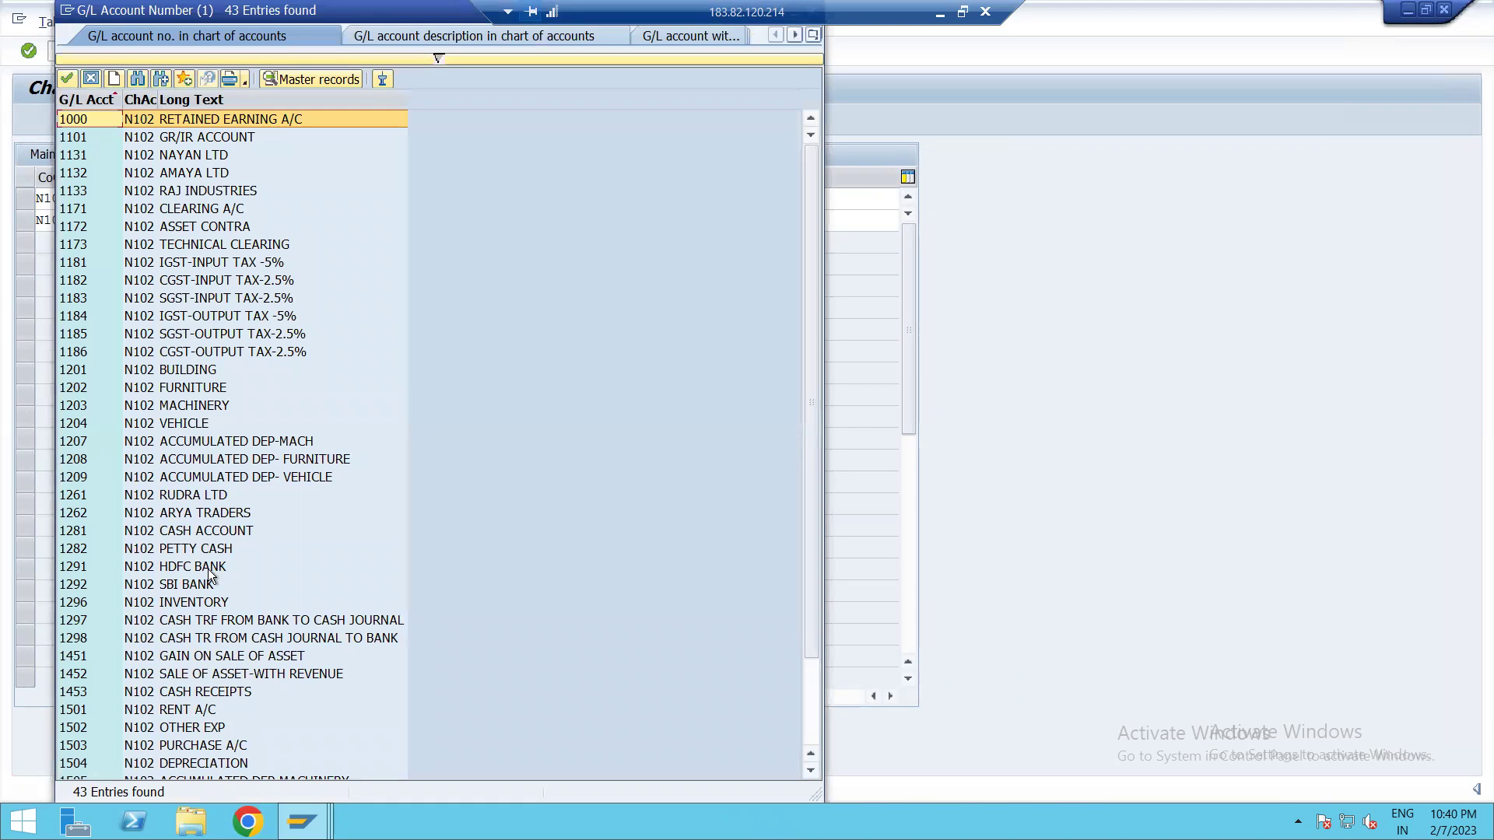
pyautogui.doubleClick(209, 622)
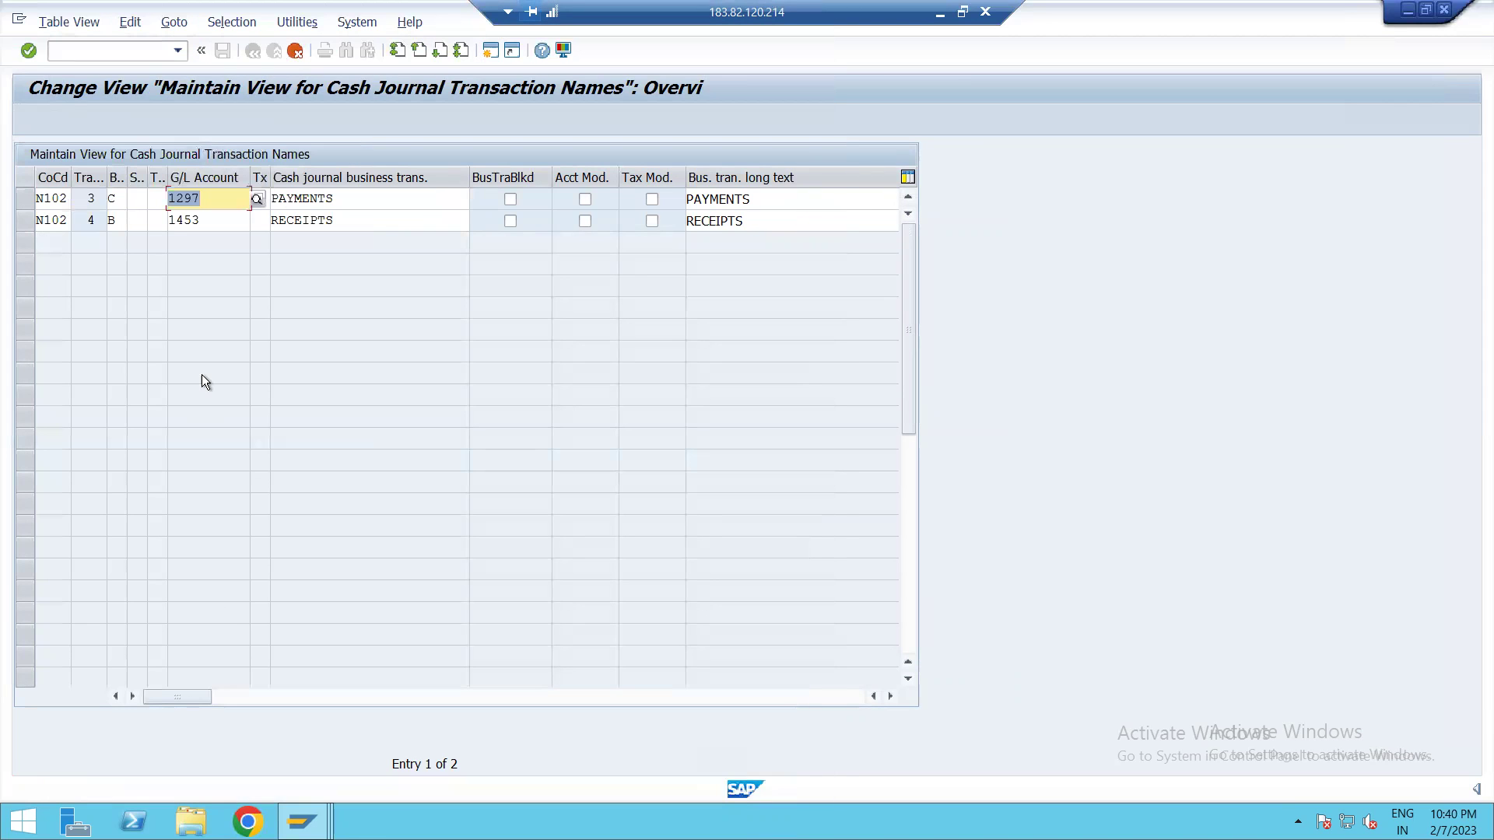
# Set the copied RECEIPTS entry's G/L account to 1298, CASH TR FROM CASH JOURNAL TO BANK, from the N102 chart of accounts
pyautogui.click(207, 223)
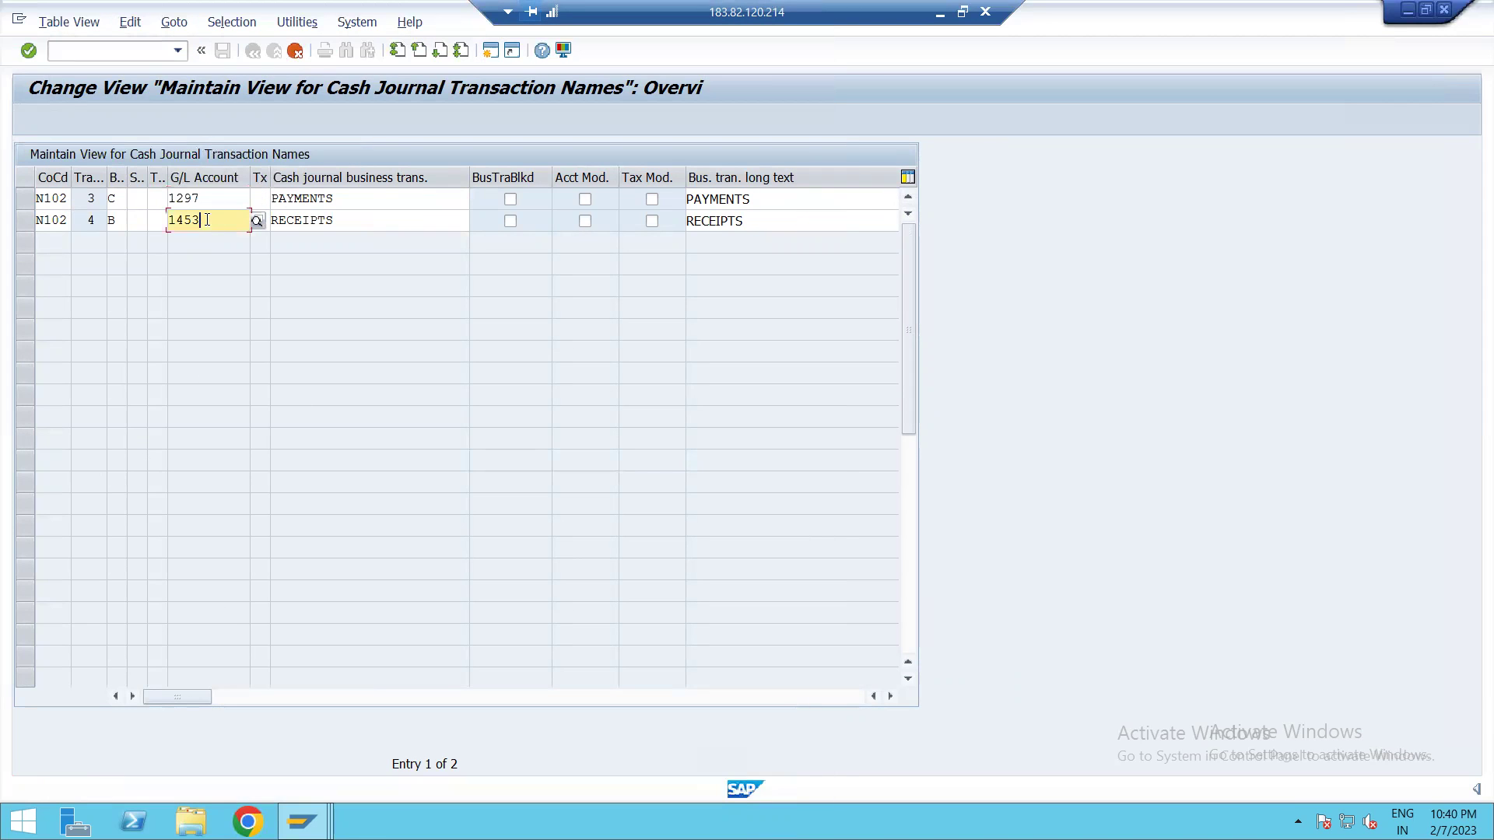
pyautogui.click(256, 223)
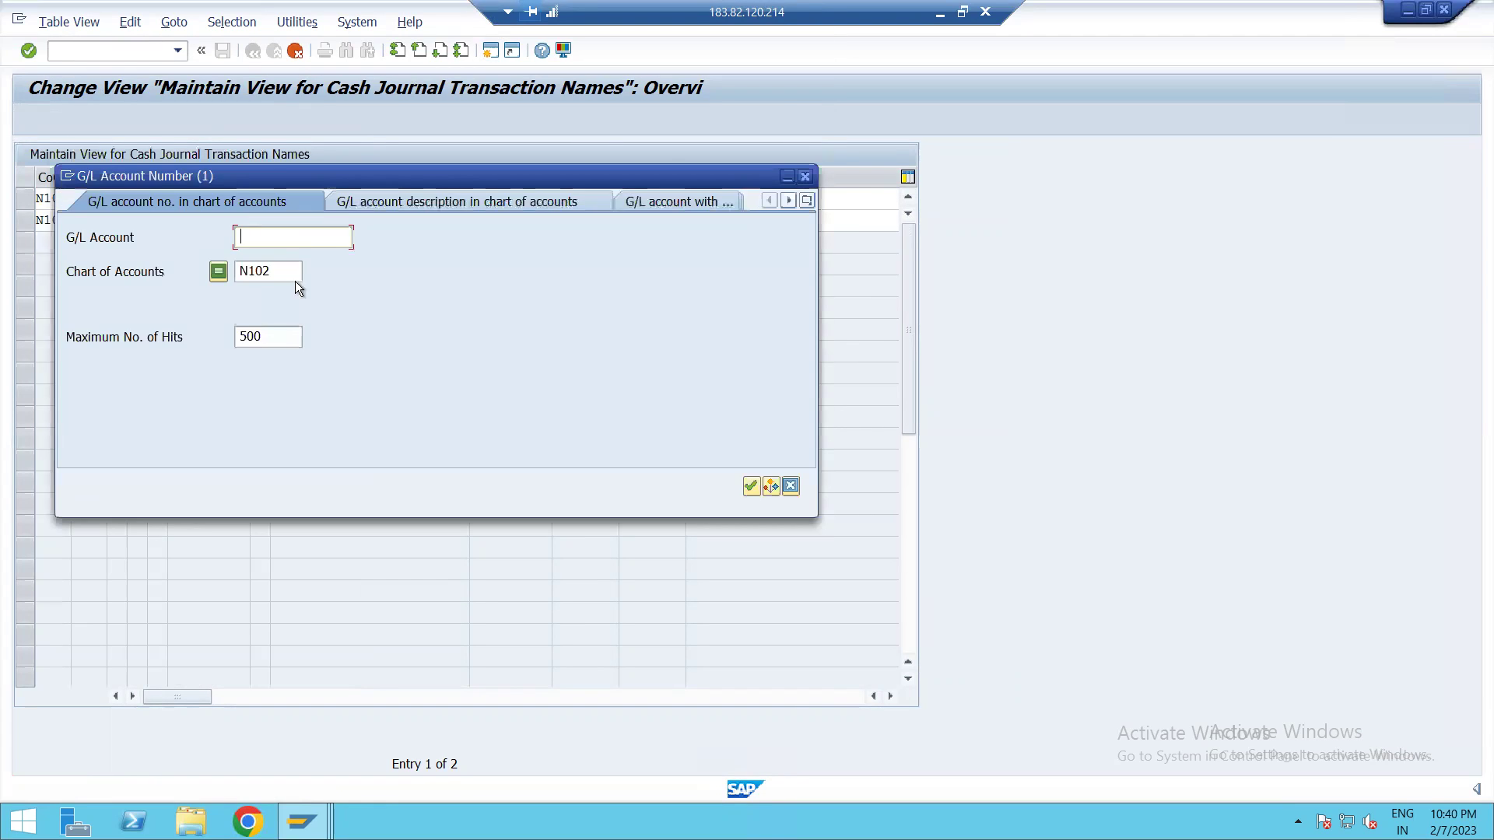
pyautogui.press('Return')
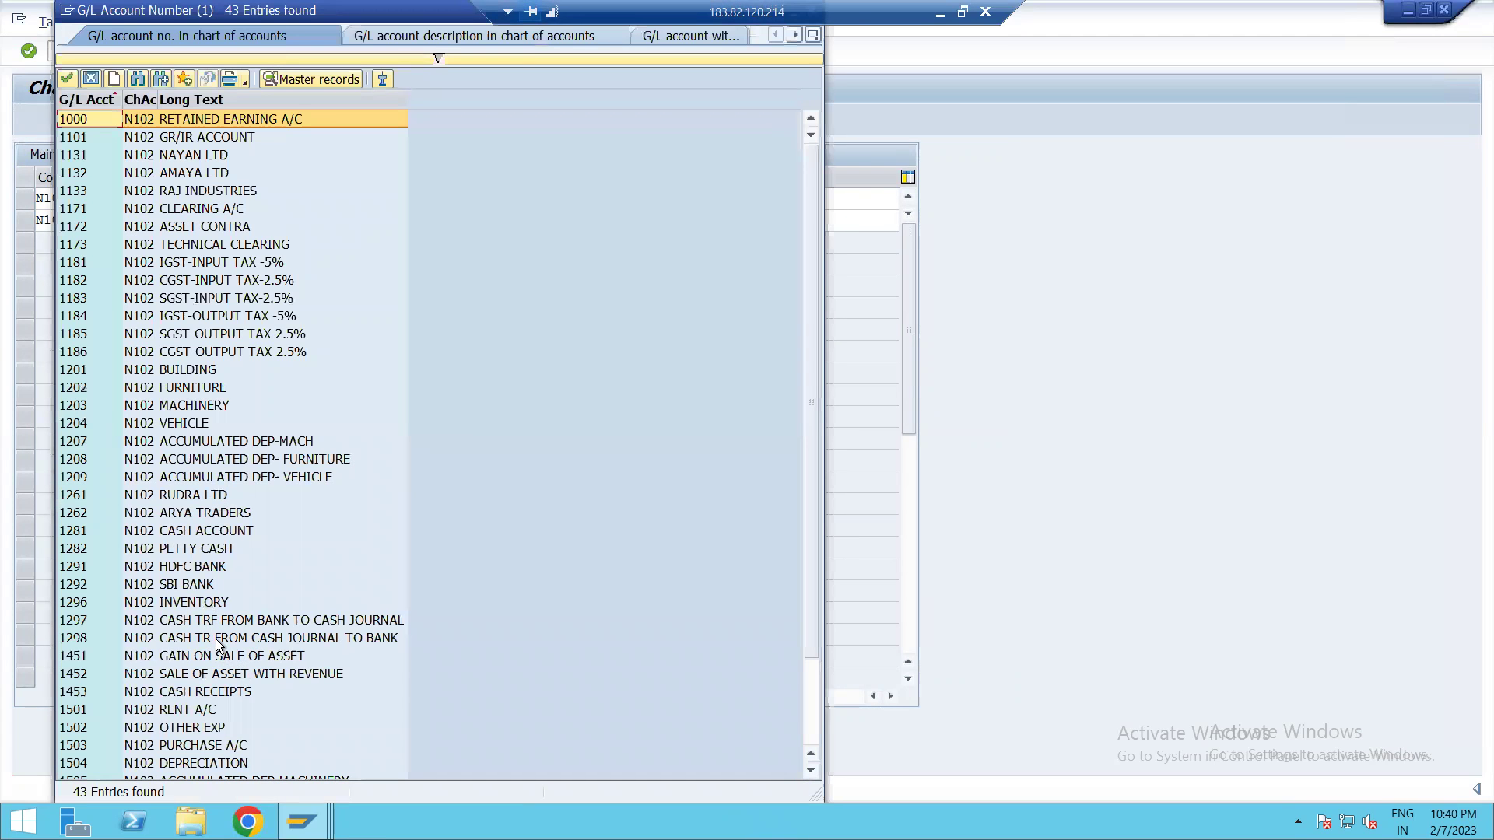
pyautogui.doubleClick(218, 640)
# Check the copied RECEIPTS entry's transaction type descriptions and compare both entries' G/L accounts with the CURRENT ASSET group in the G/L account session
pyautogui.click(115, 219)
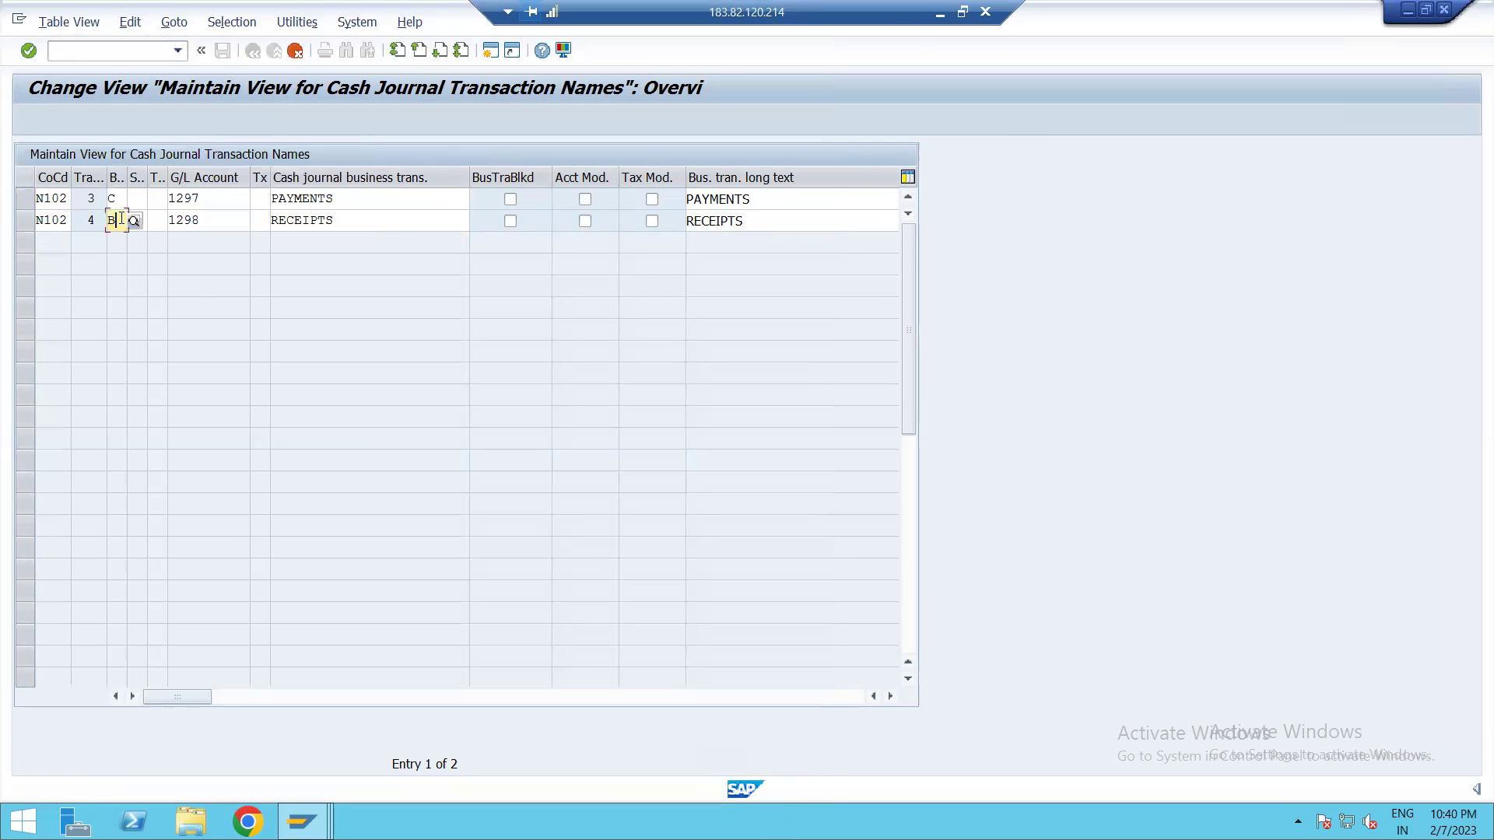
pyautogui.click(135, 220)
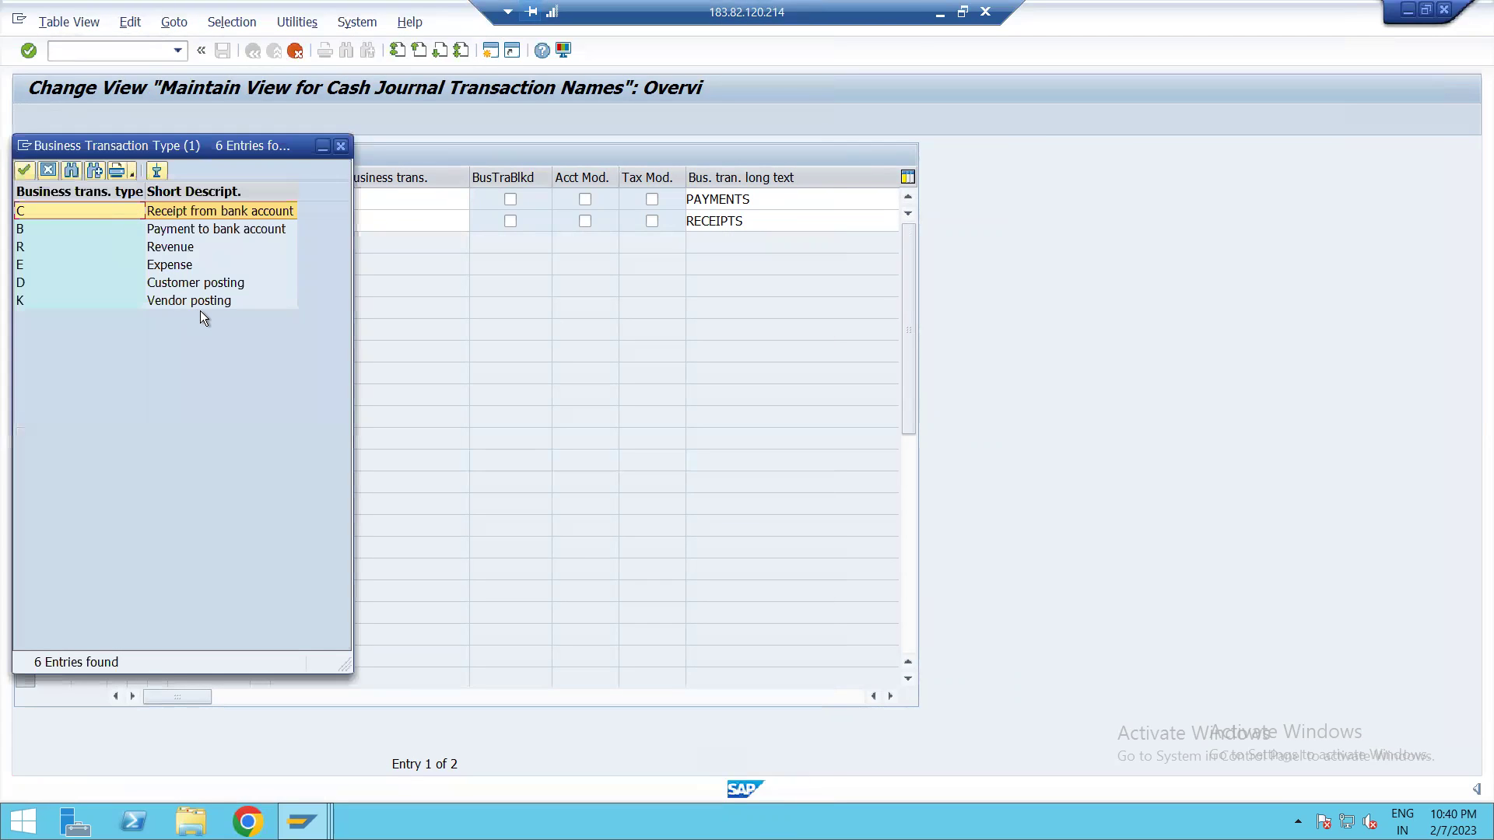
pyautogui.click(341, 145)
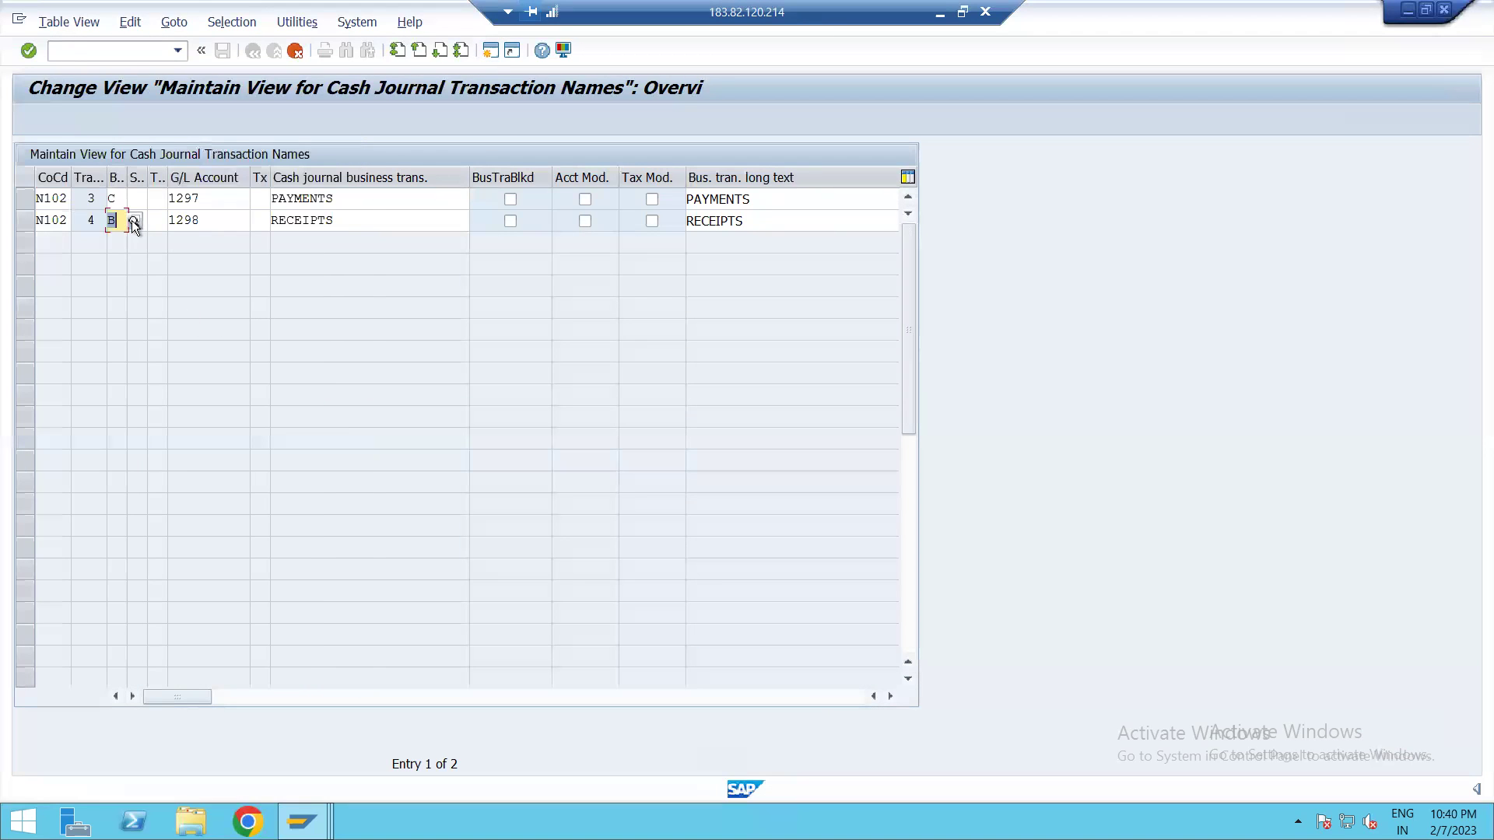
pyautogui.click(206, 198)
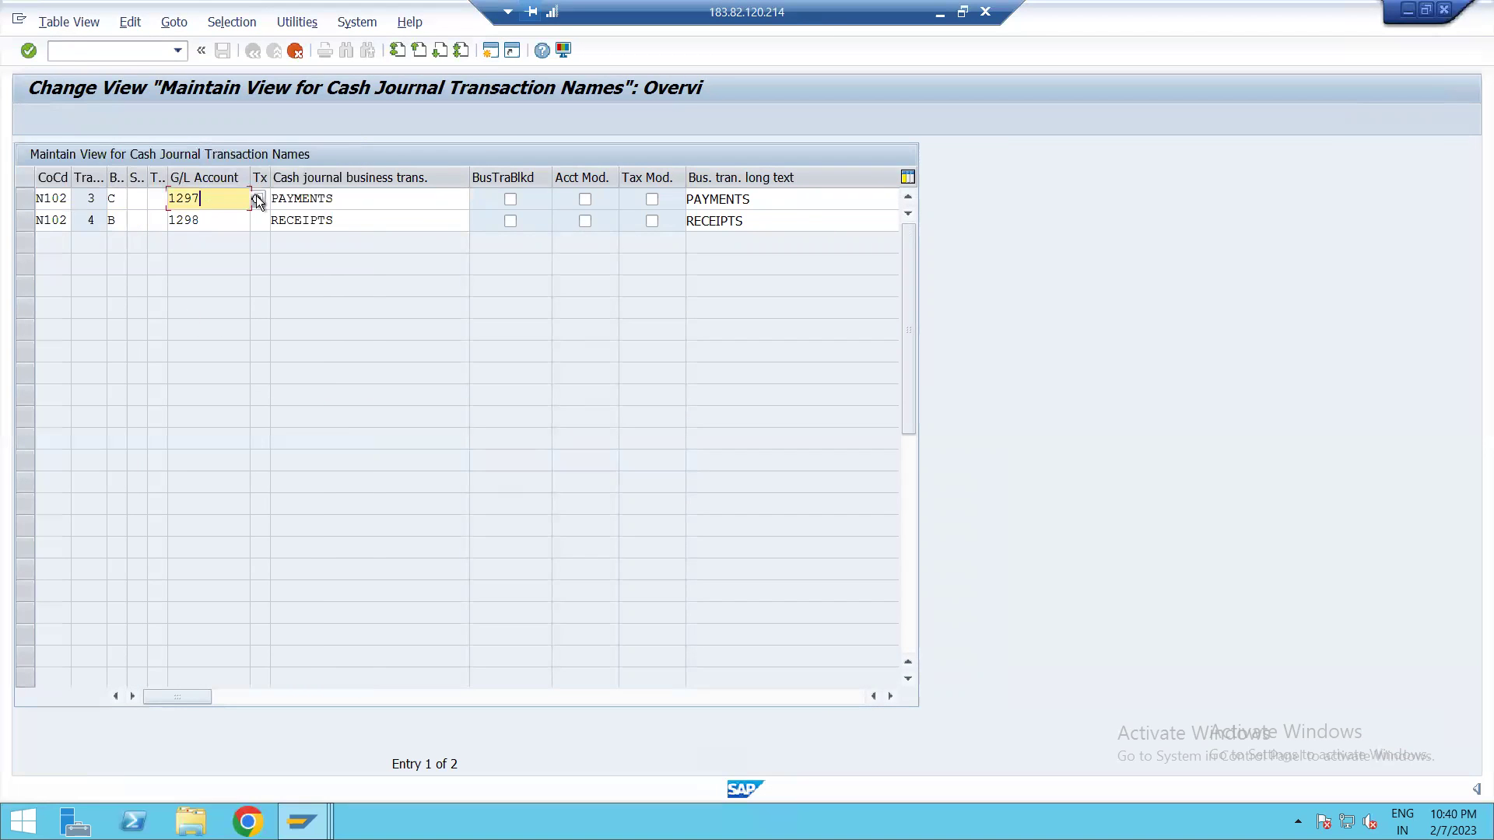
pyautogui.hotkey('alt', 'Tab')
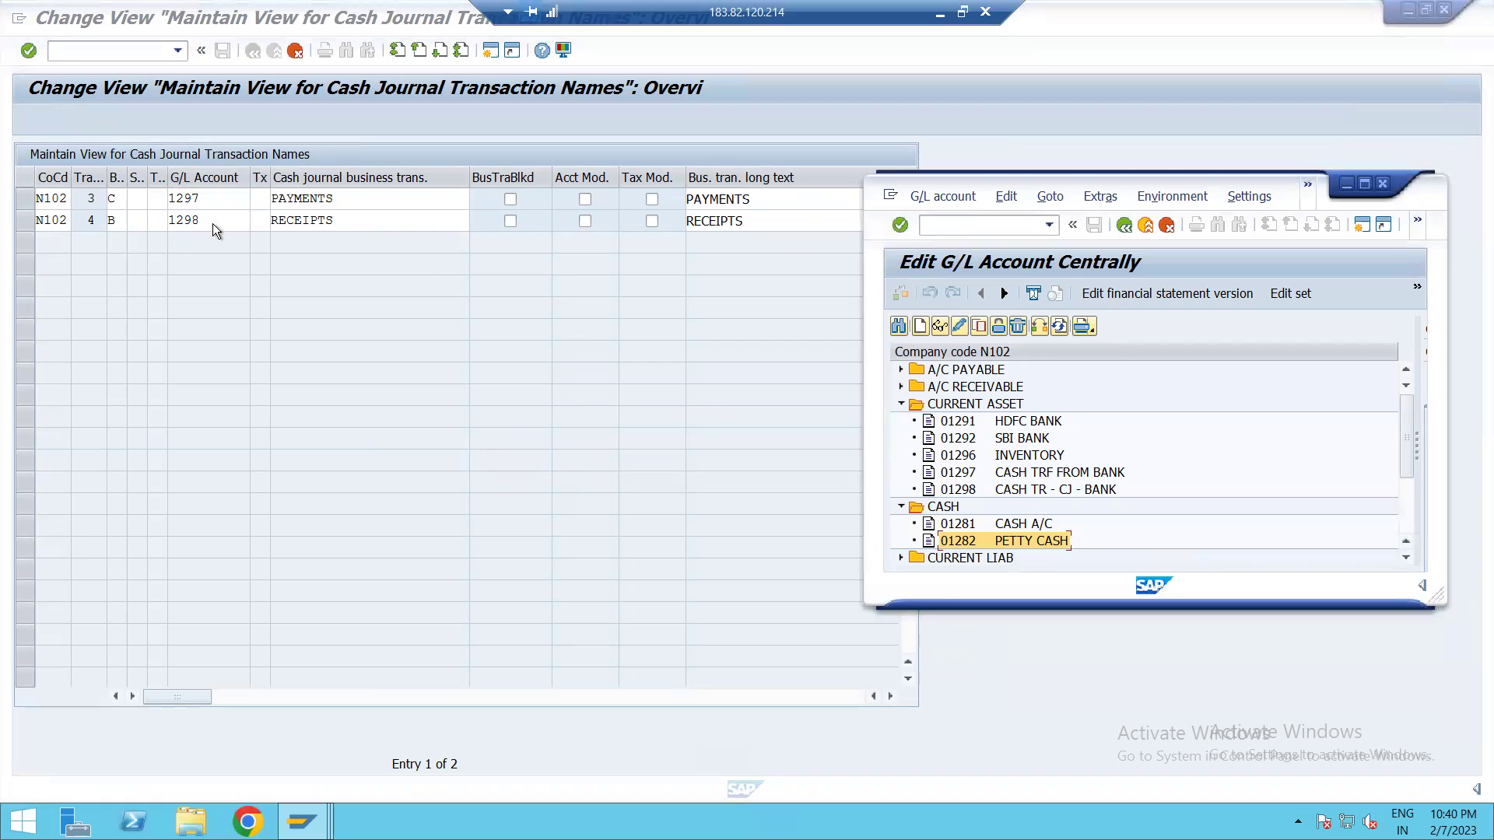
pyautogui.click(201, 202)
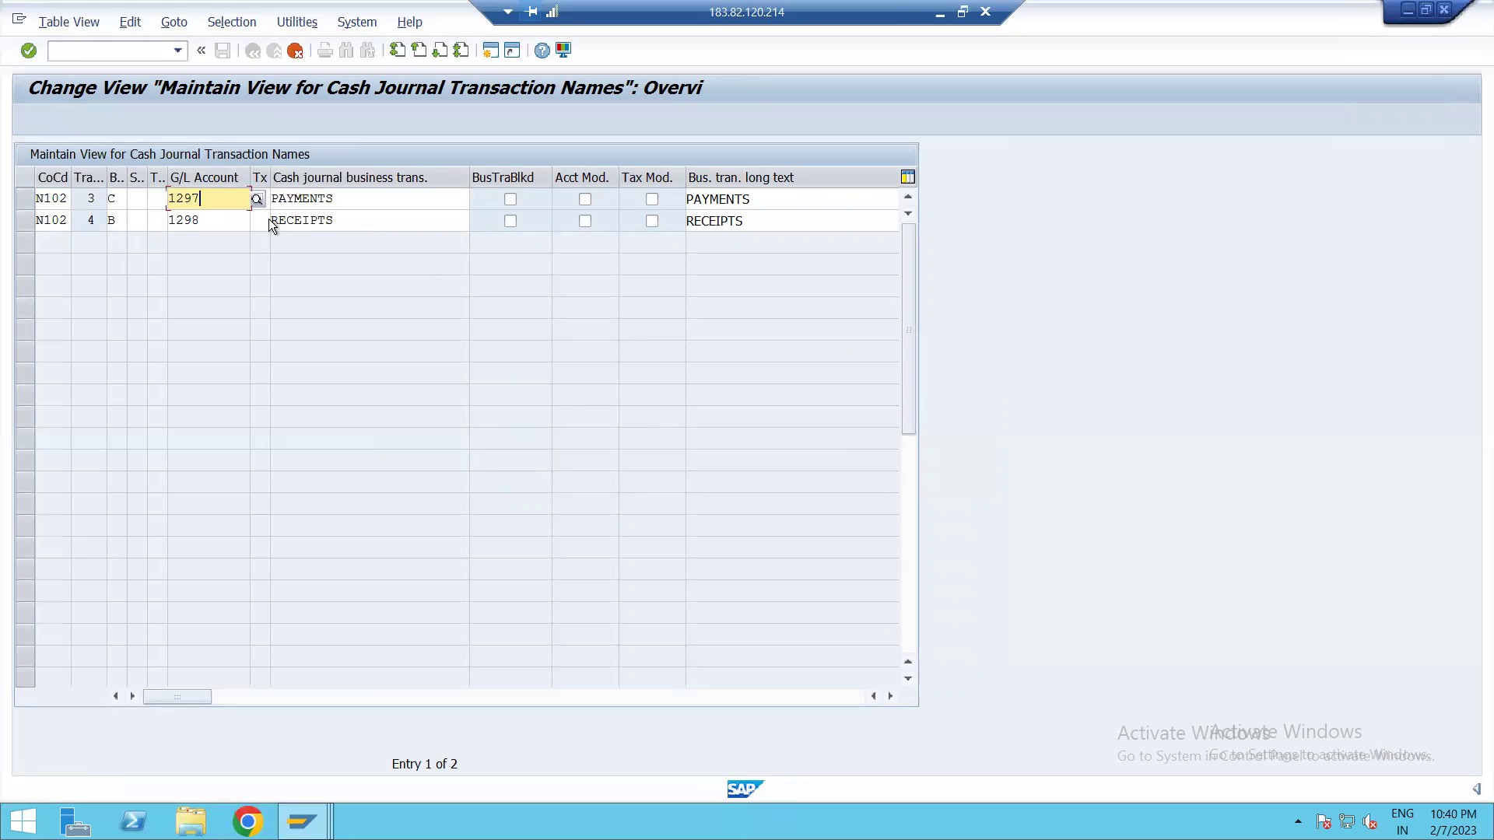
pyautogui.click(866, 576)
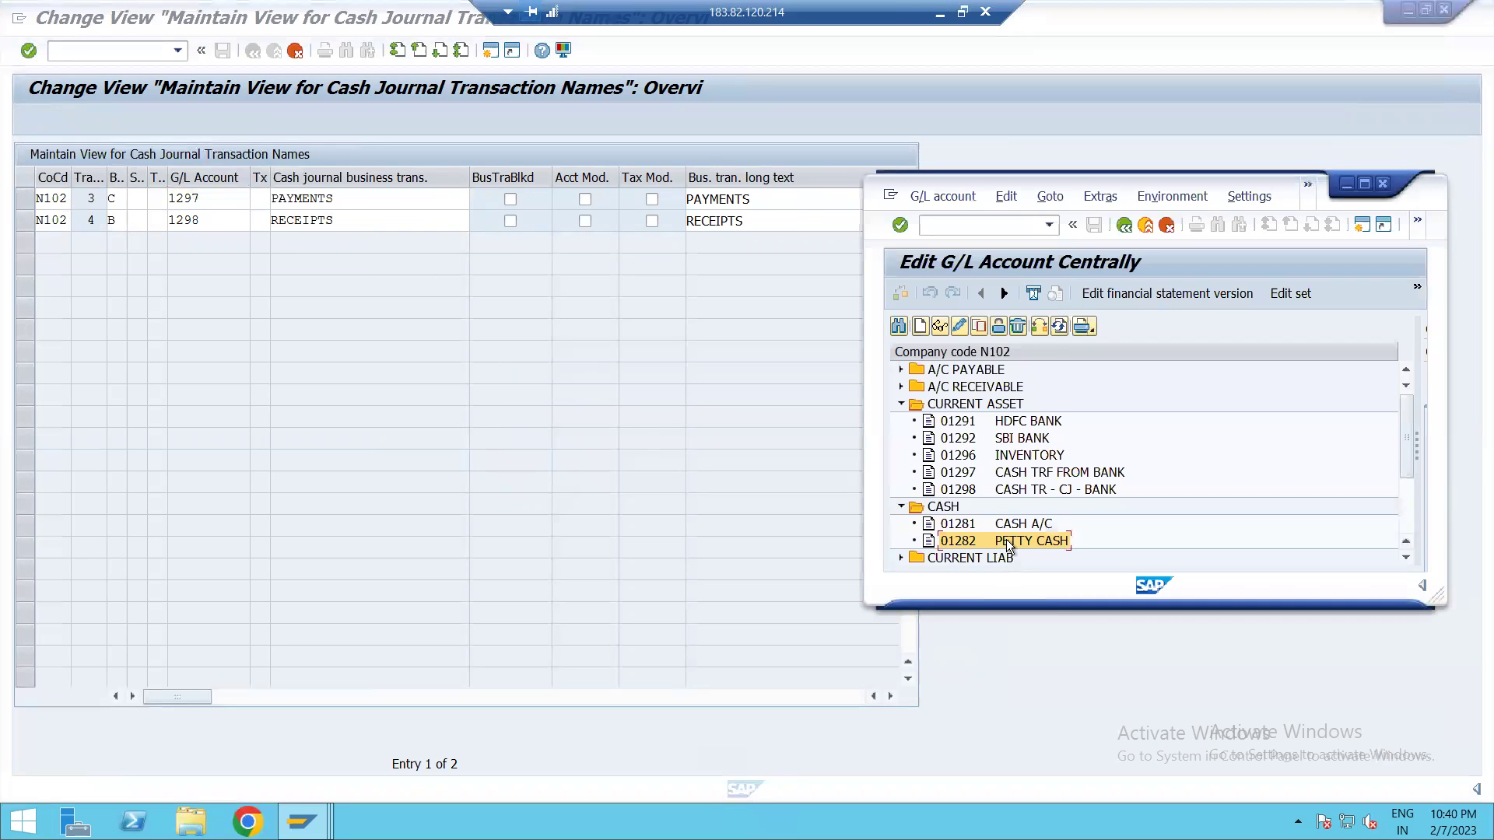
pyautogui.click(219, 225)
# Recheck the type C description and rename the copied PAYMENTS business transaction to RECD FROM BANK
pyautogui.click(366, 198)
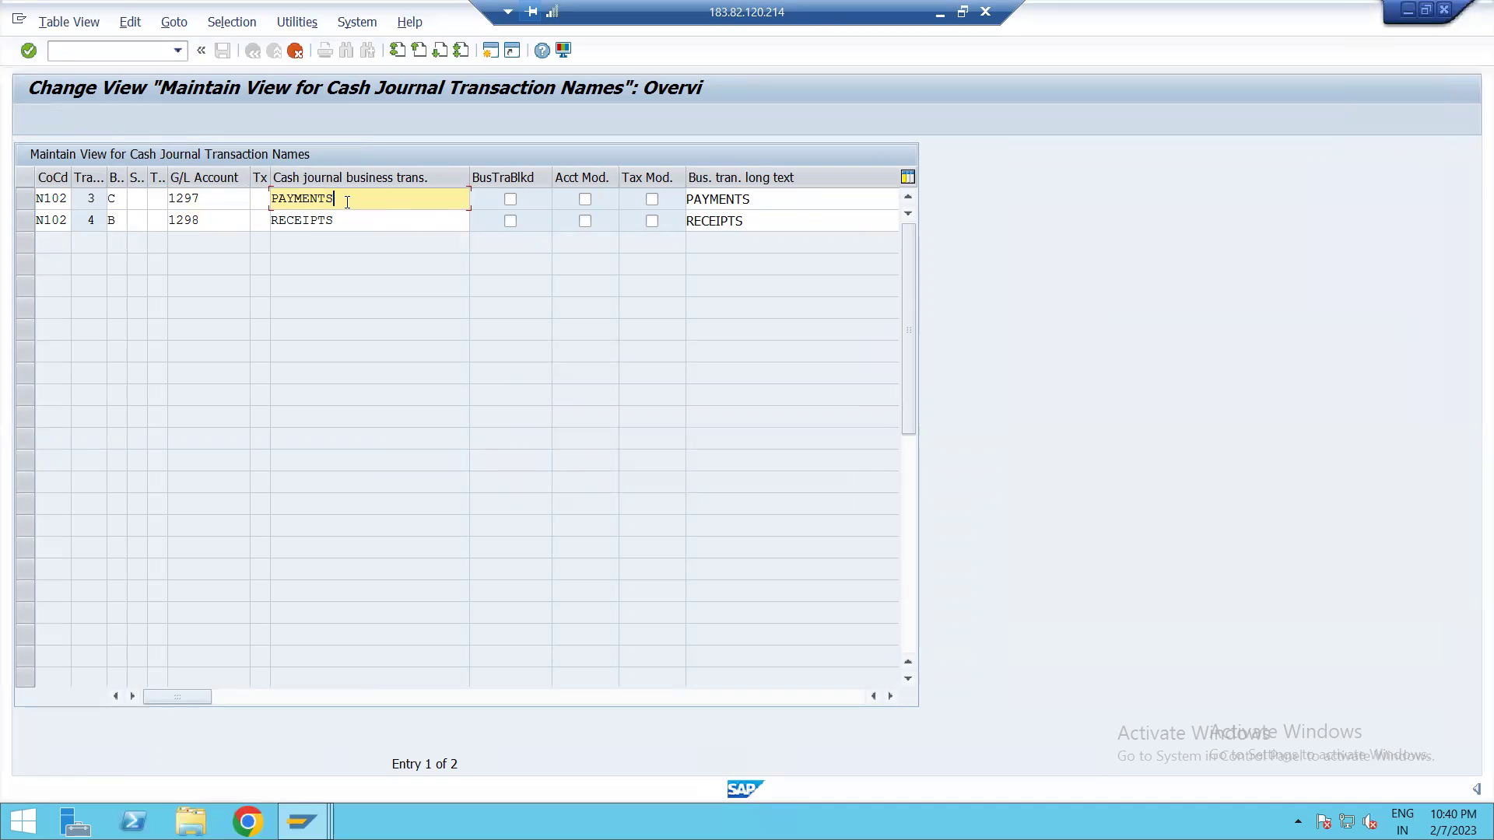
pyautogui.moveTo(347, 201); pyautogui.dragTo(238, 188)
pyautogui.click(116, 199)
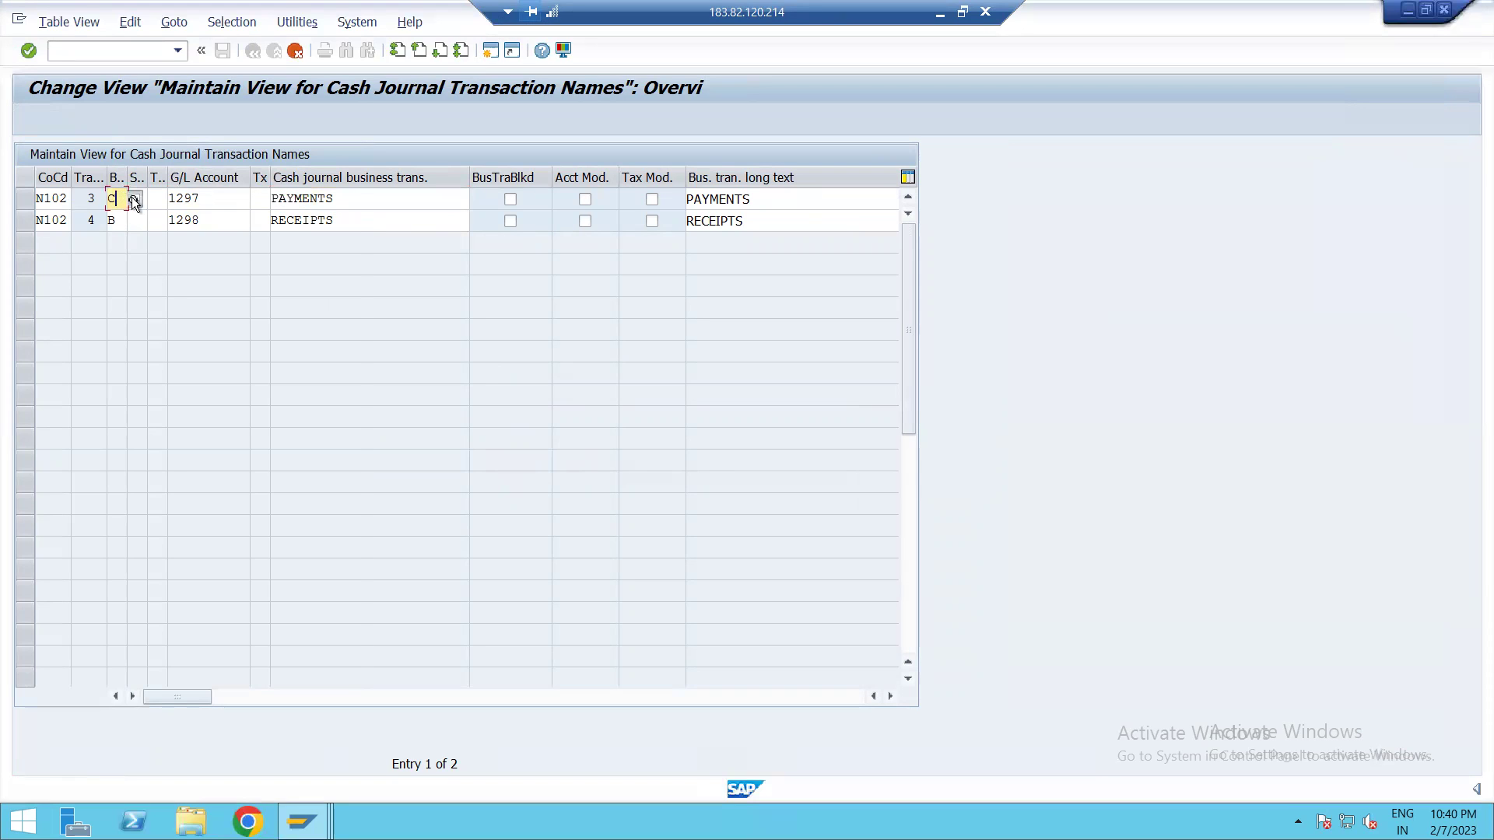
pyautogui.click(134, 201)
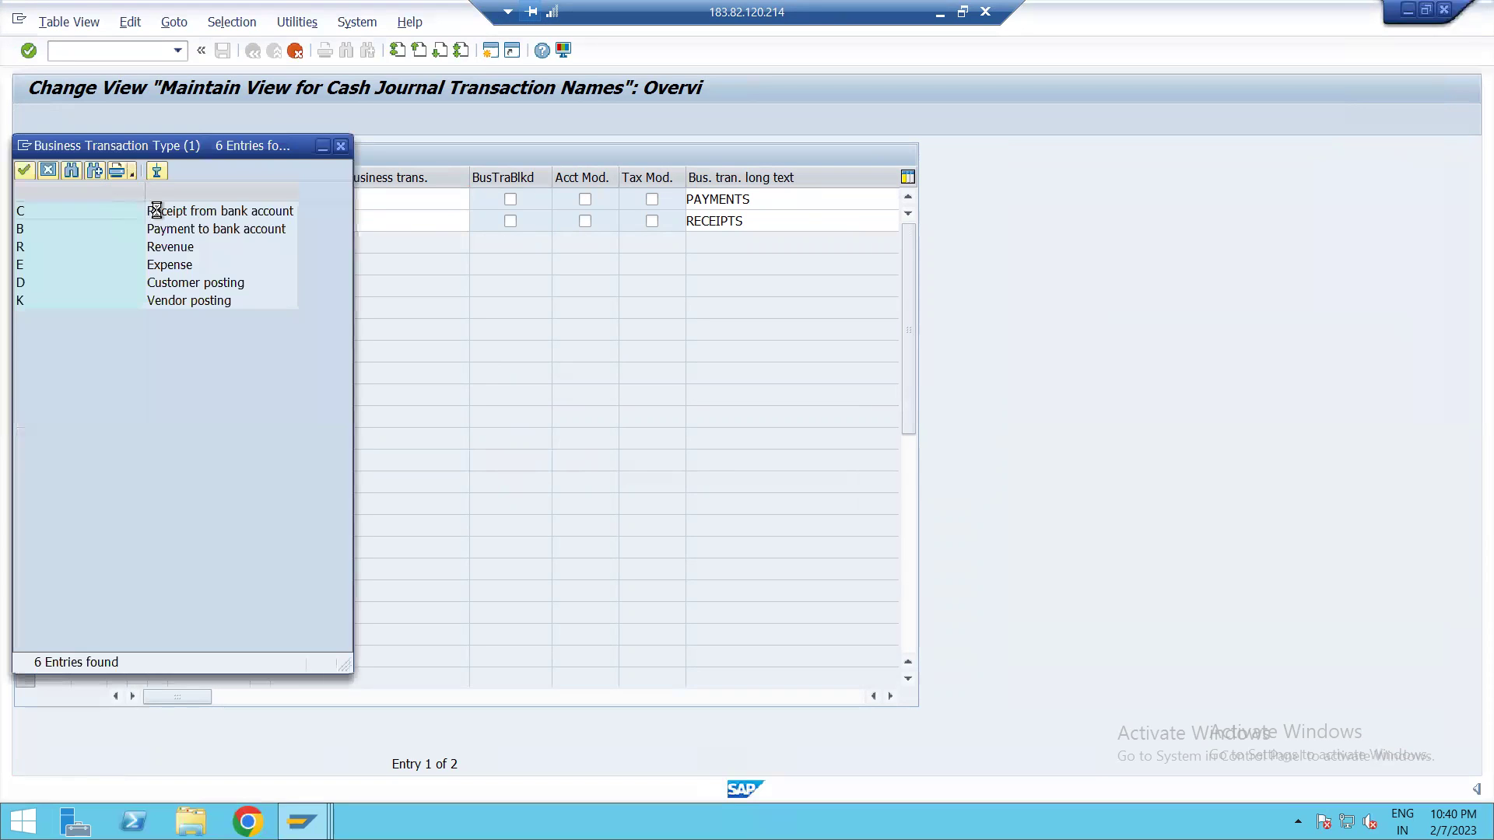
pyautogui.click(340, 148)
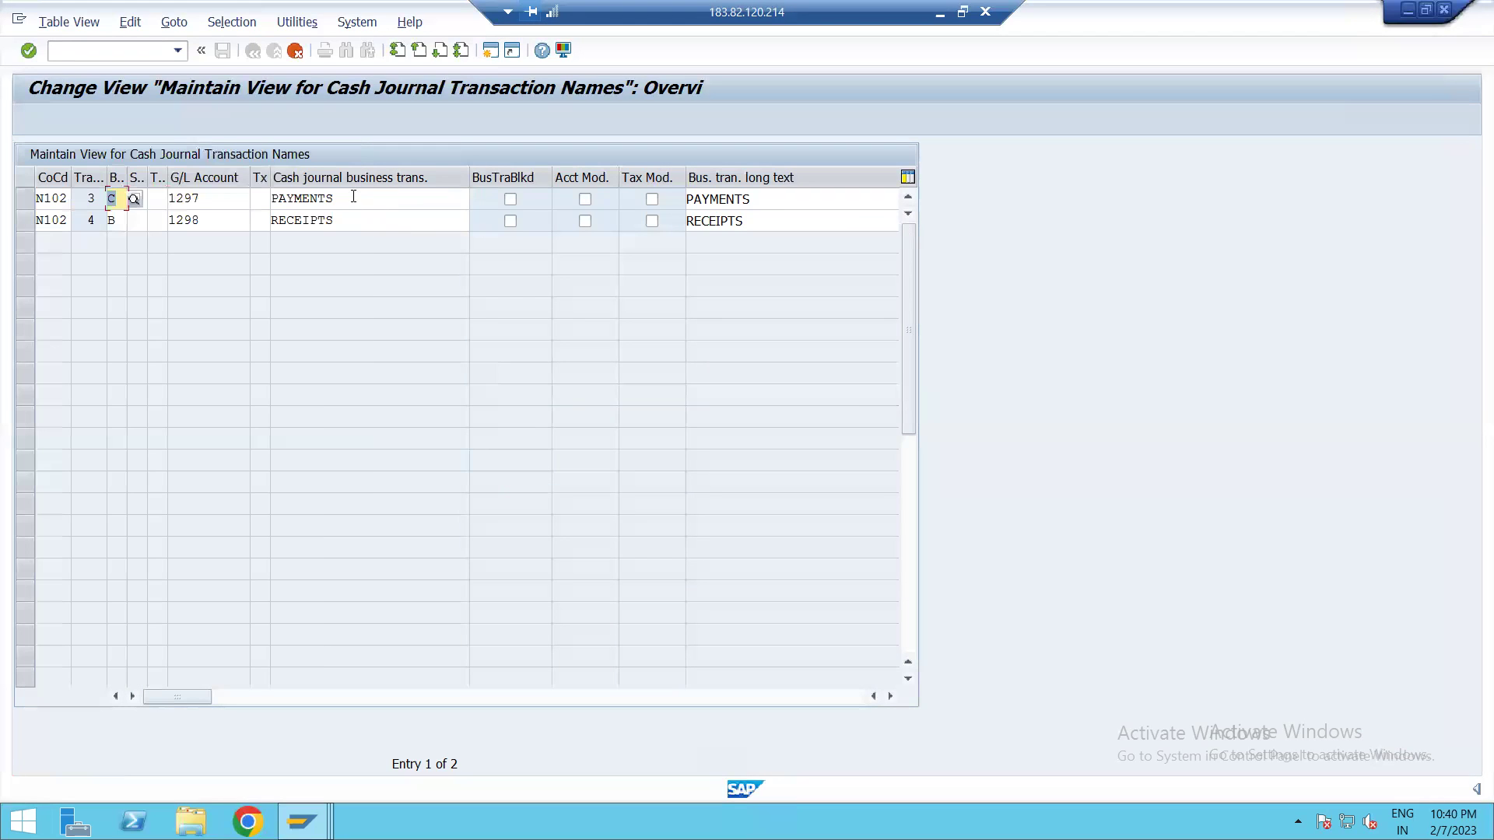
pyautogui.moveTo(350, 199); pyautogui.dragTo(261, 201)
pyautogui.write('RE')
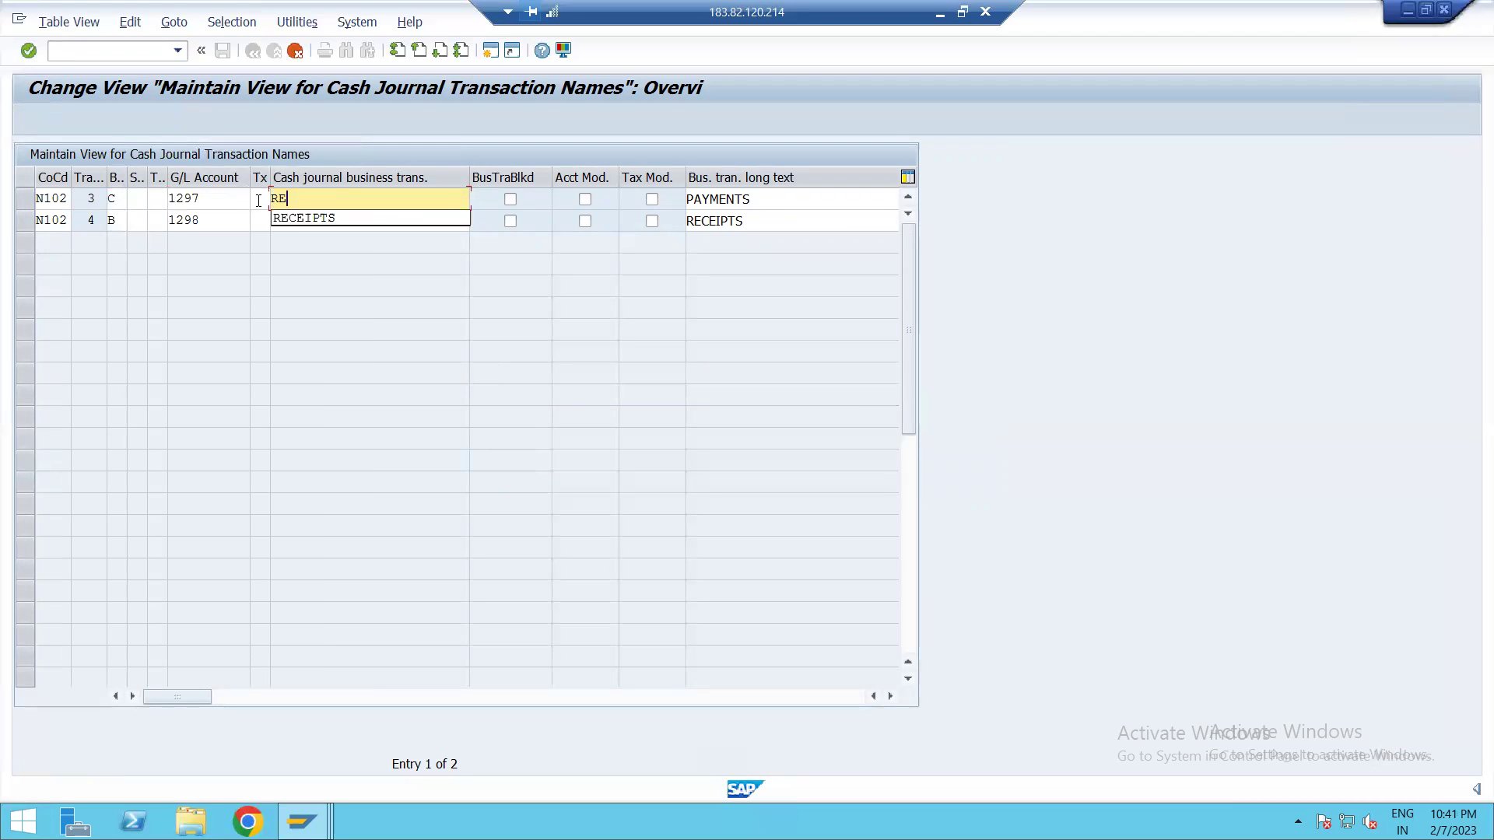
pyautogui.write('CD FROM BANK')
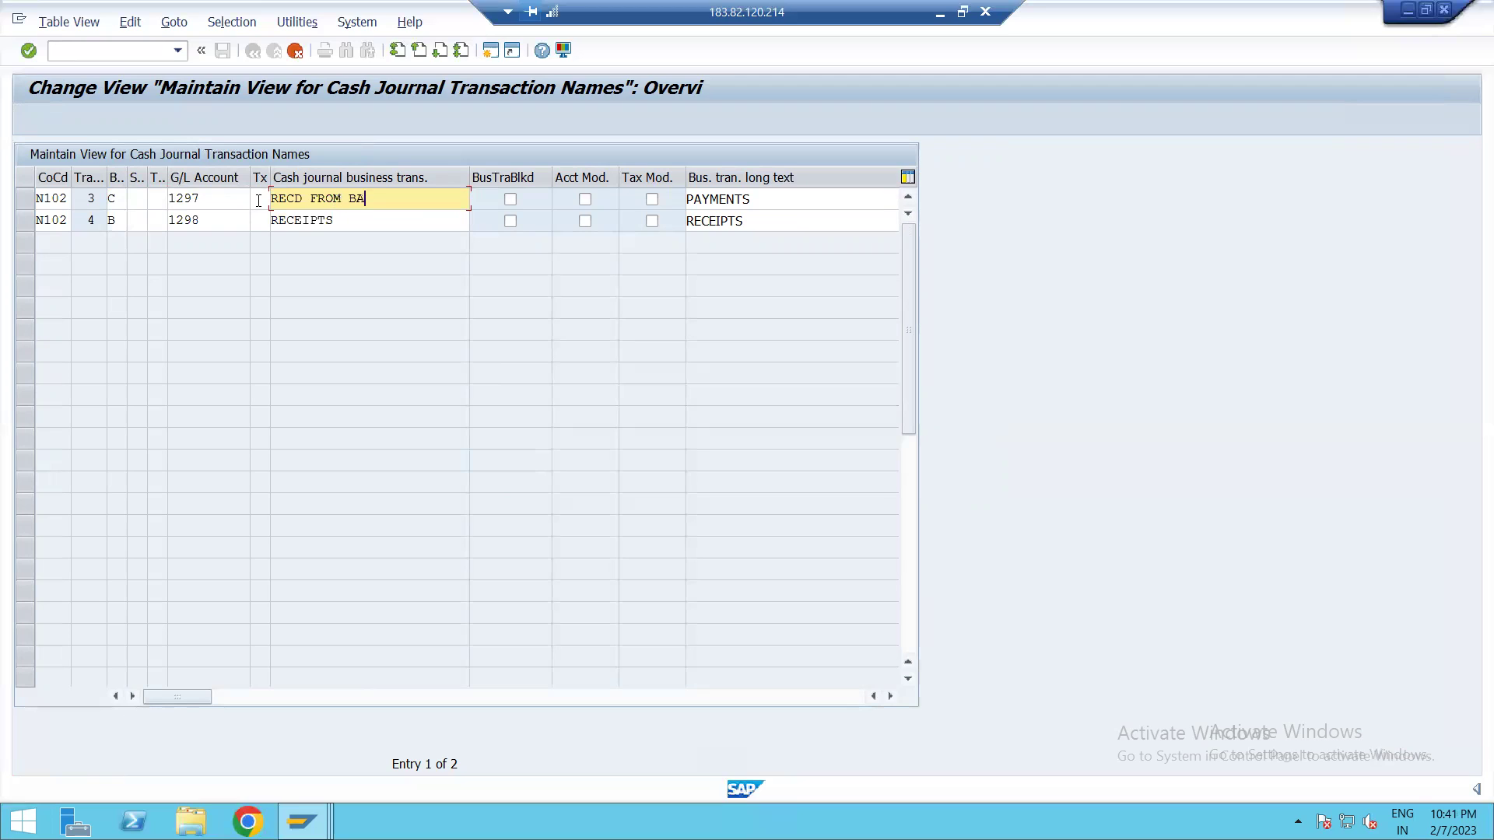
# Rename the copied RECEIPTS business transaction to PAYMENT TO BANK
pyautogui.press('Down')
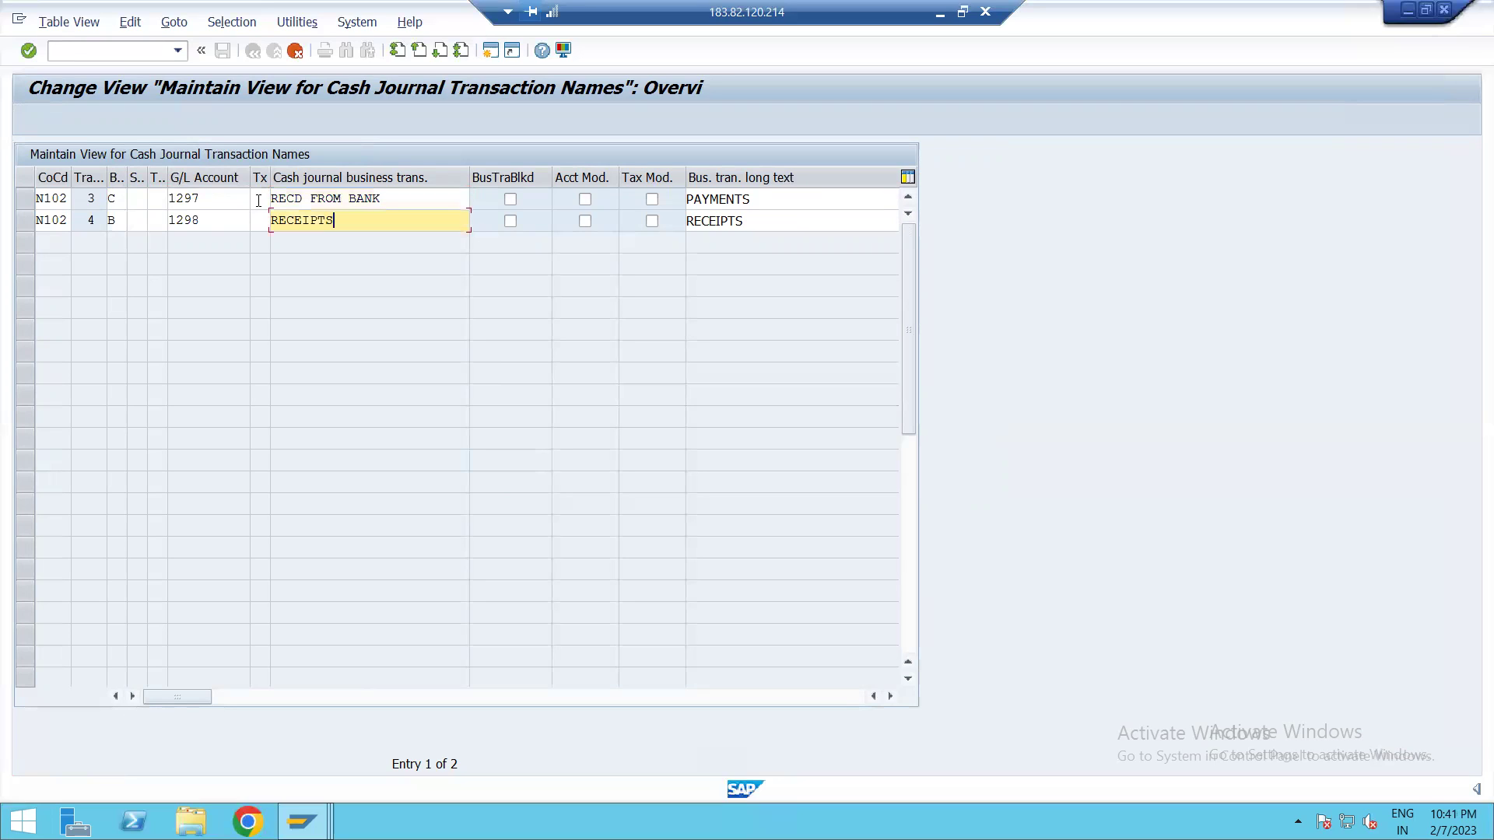
pyautogui.hotkey('ctrl', 'a')
pyautogui.write('P')
pyautogui.write('AA')
pyautogui.write('YMENT ')
pyautogui.write('TO BANK')
pyautogui.click(294, 220)
pyautogui.press('BackSpace')
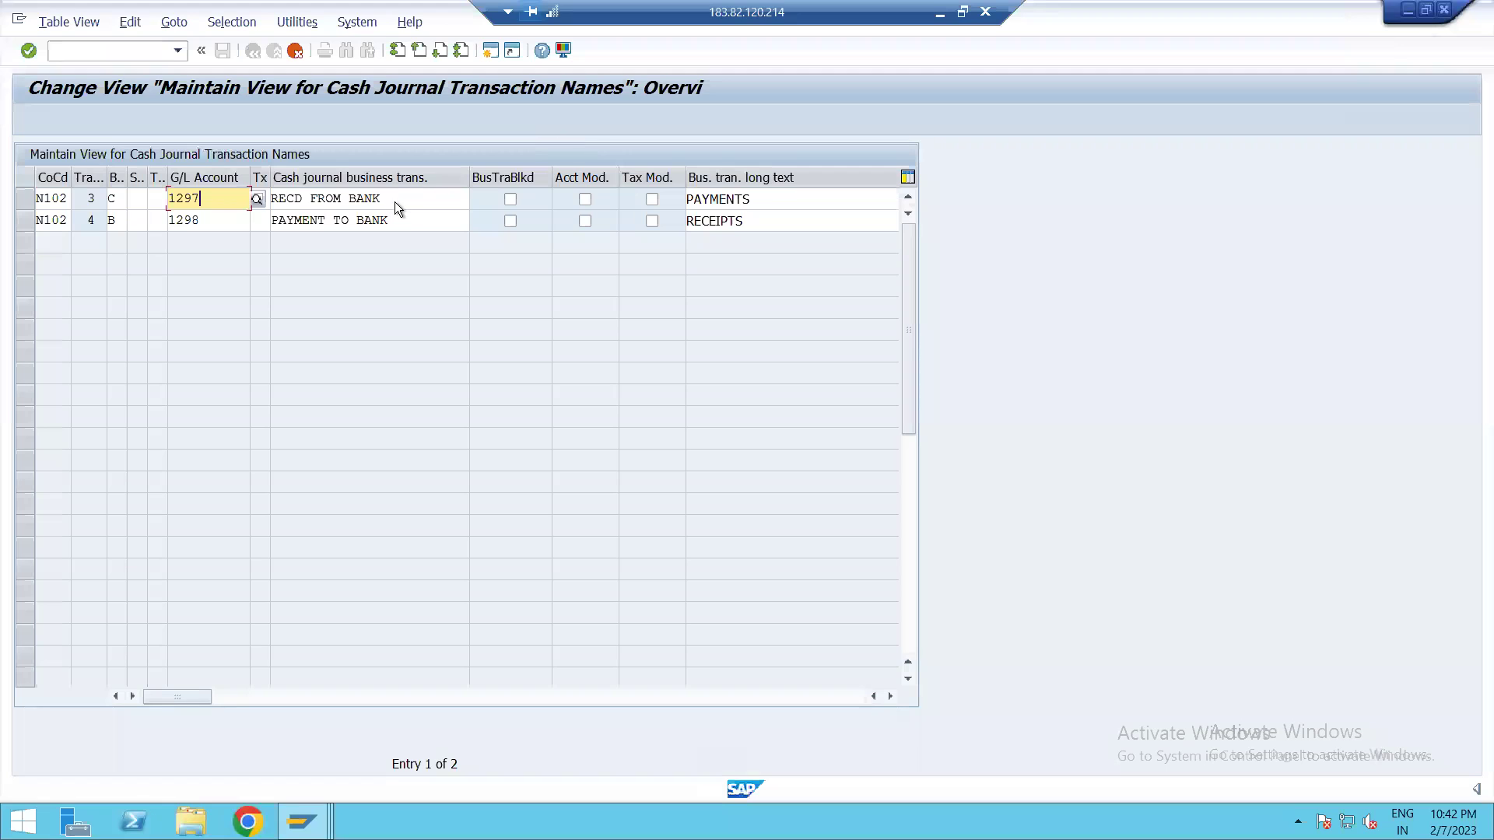
# Copy the name RECD FROM BANK into transaction 3's long text, replacing PAYMENTS
pyautogui.click(397, 198)
pyautogui.hotkey('shift', 'Home')
pyautogui.hotkey('ctrl', 'c')
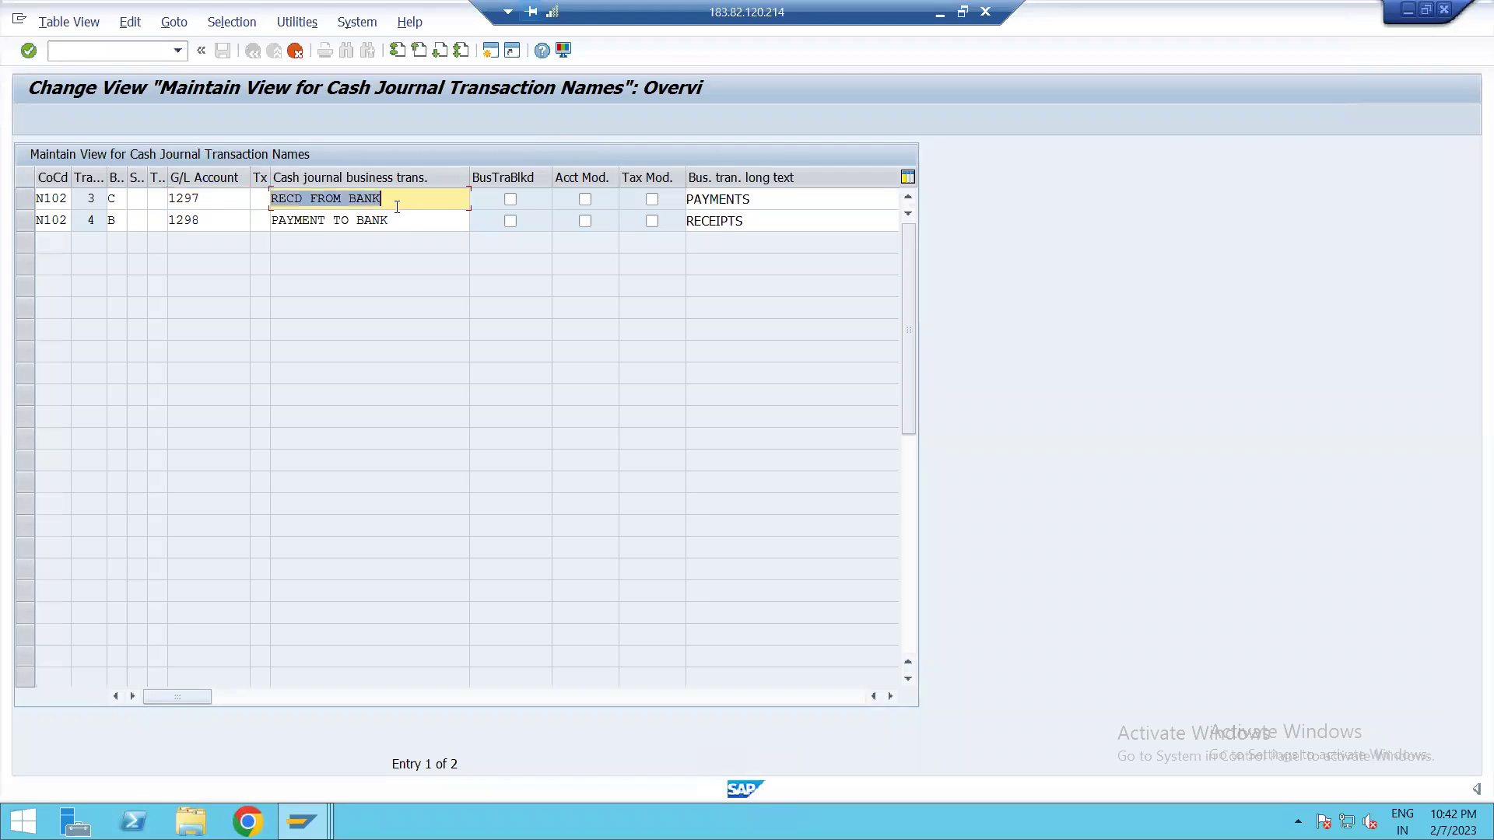
pyautogui.click(743, 199)
pyautogui.hotkey('shift', 'Home')
pyautogui.hotkey('ctrl', 'v')
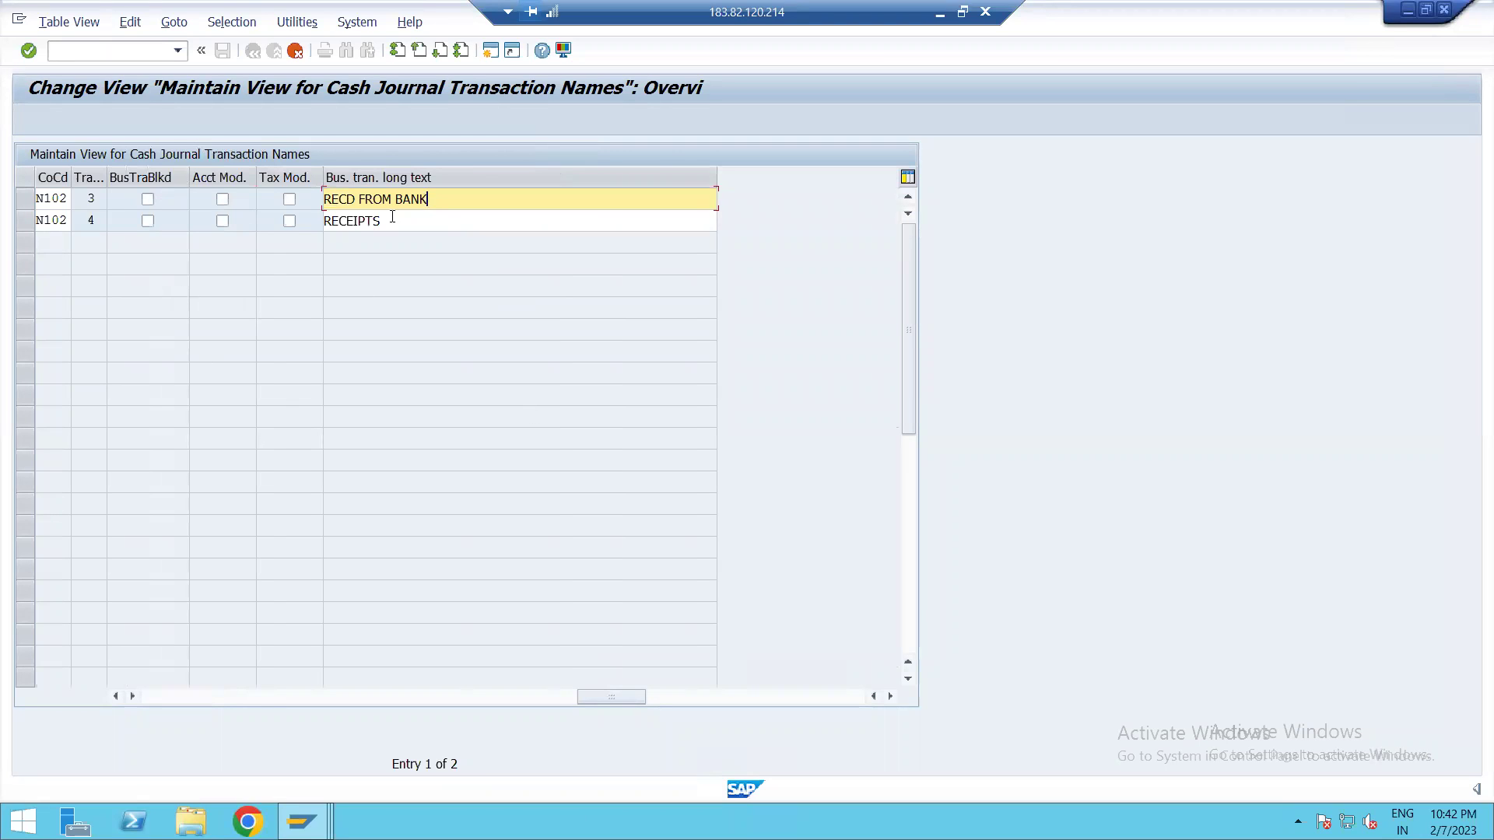
# Copy the name PAYMENT TO BANK into transaction 4's long text, replacing RECEIPTS
pyautogui.click(392, 218)
pyautogui.hotkey('shift', 'Tab')
pyautogui.hotkey('shift', 'Tab')
pyautogui.hotkey('shift', 'Tab')
pyautogui.hotkey('shift', 'Tab')
pyautogui.hotkey('shift', 'Tab')
pyautogui.hotkey('shift', 'Tab')
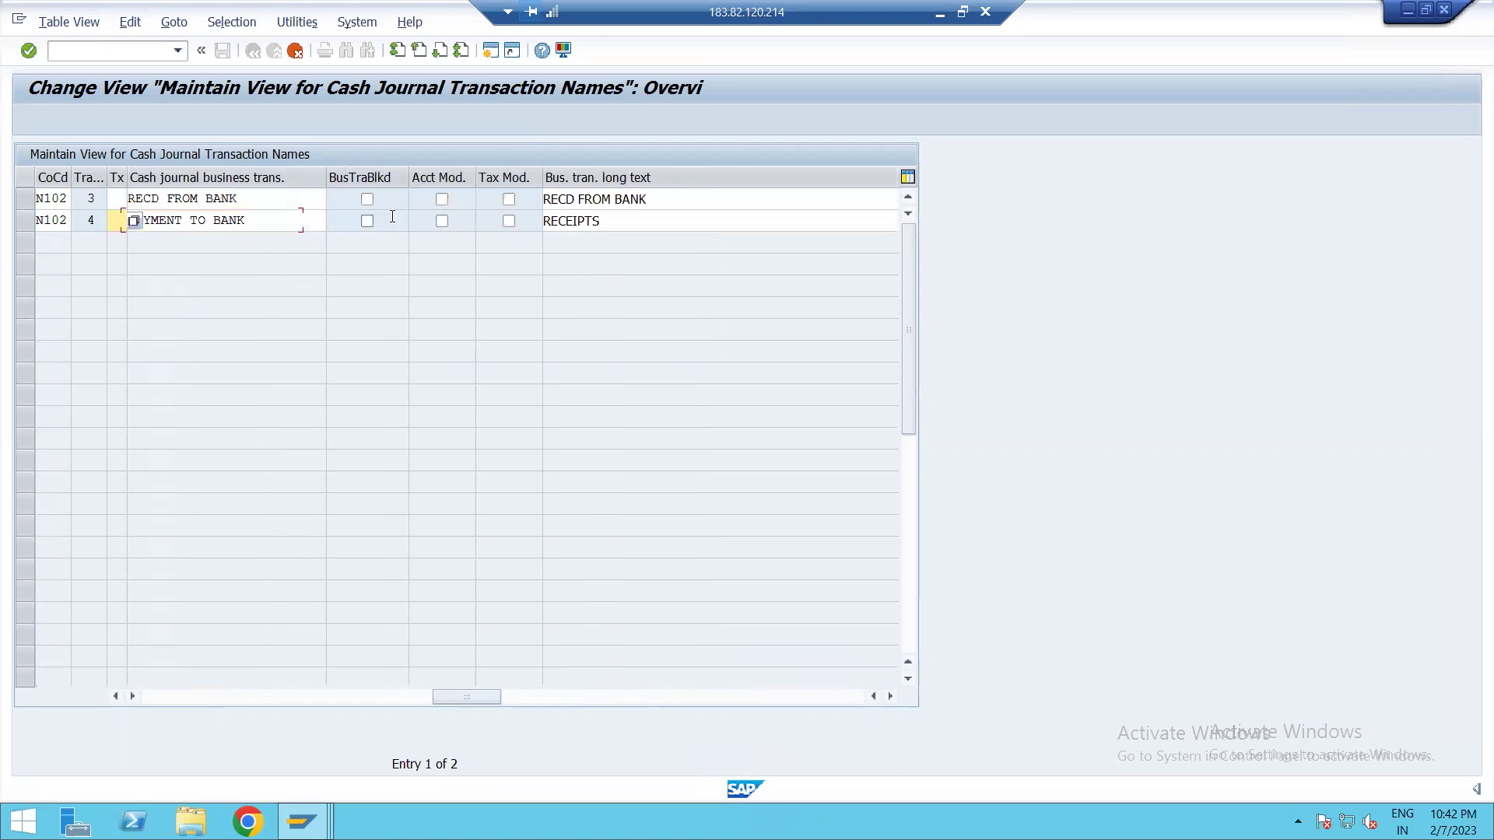
pyautogui.press('Tab')
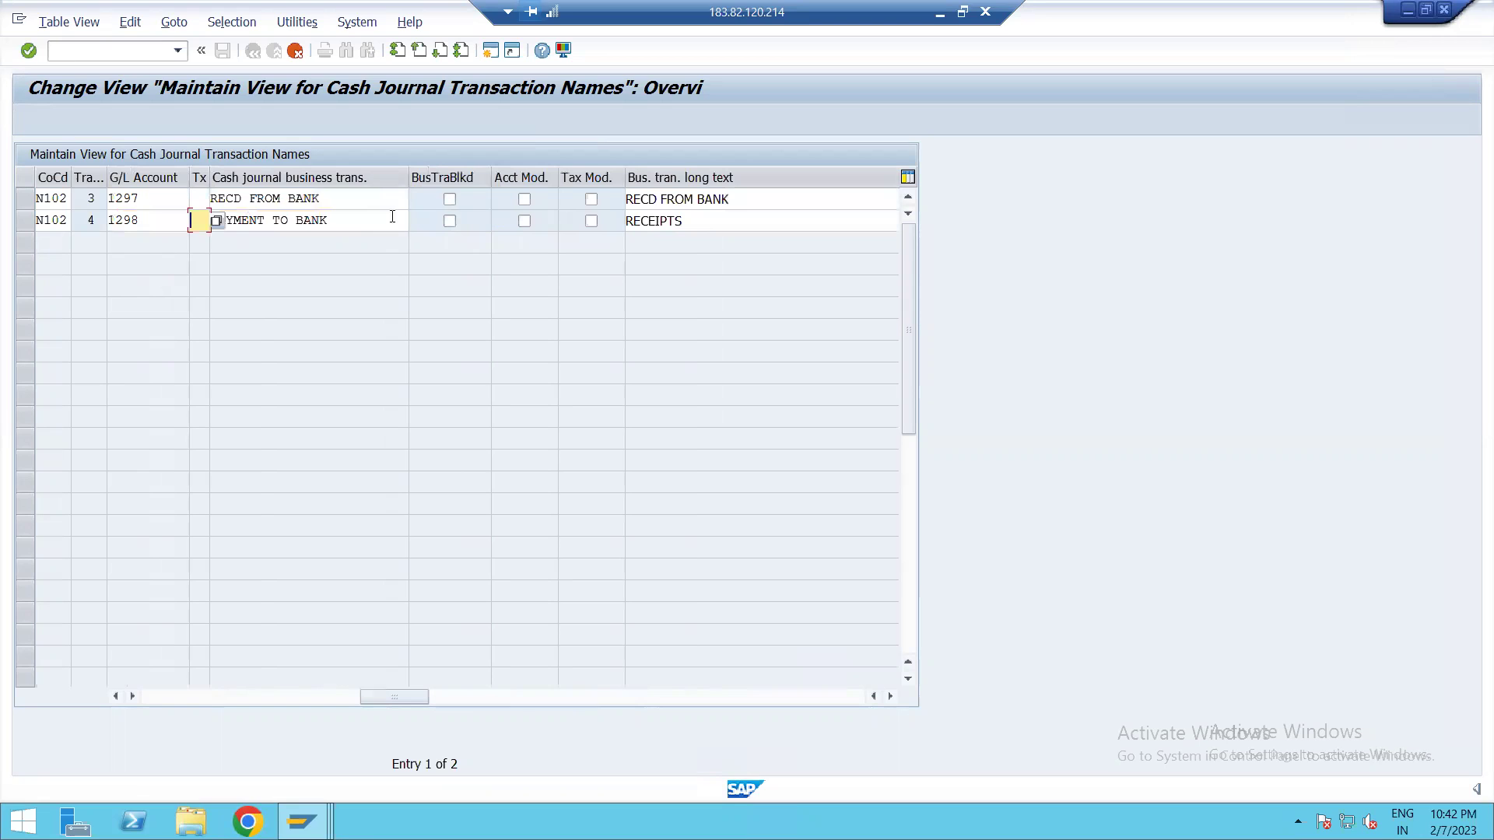
pyautogui.press('Tab')
pyautogui.hotkey('ctrl', 'c')
pyautogui.click(392, 217)
pyautogui.press('Tab')
pyautogui.press('Tab')
pyautogui.press('Tab')
pyautogui.press('Tab')
pyautogui.hotkey('ctrl', 'v')
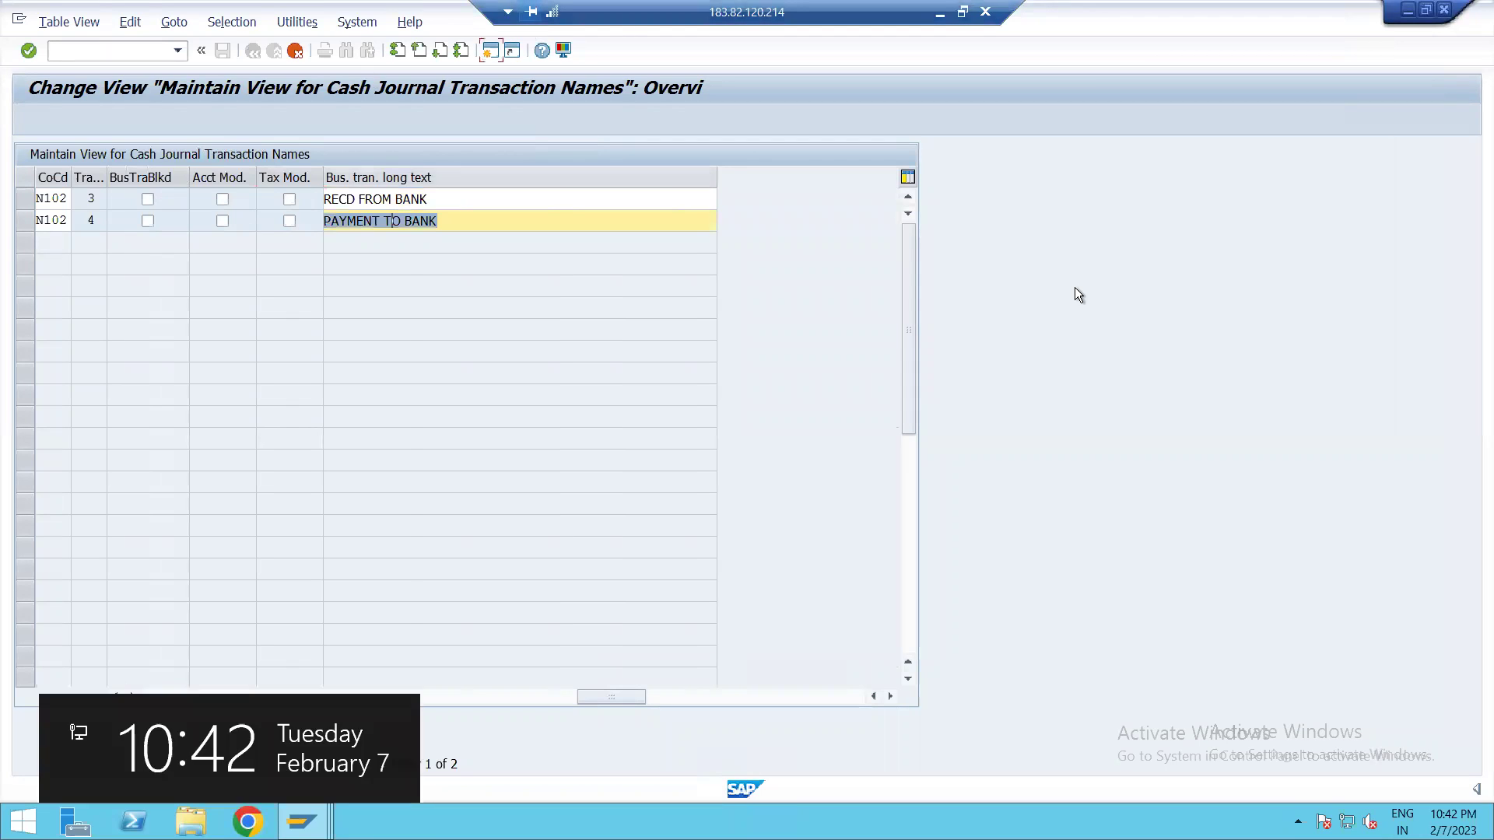
# Accept the two copied N102 business transactions and save them
pyautogui.click(28, 53)
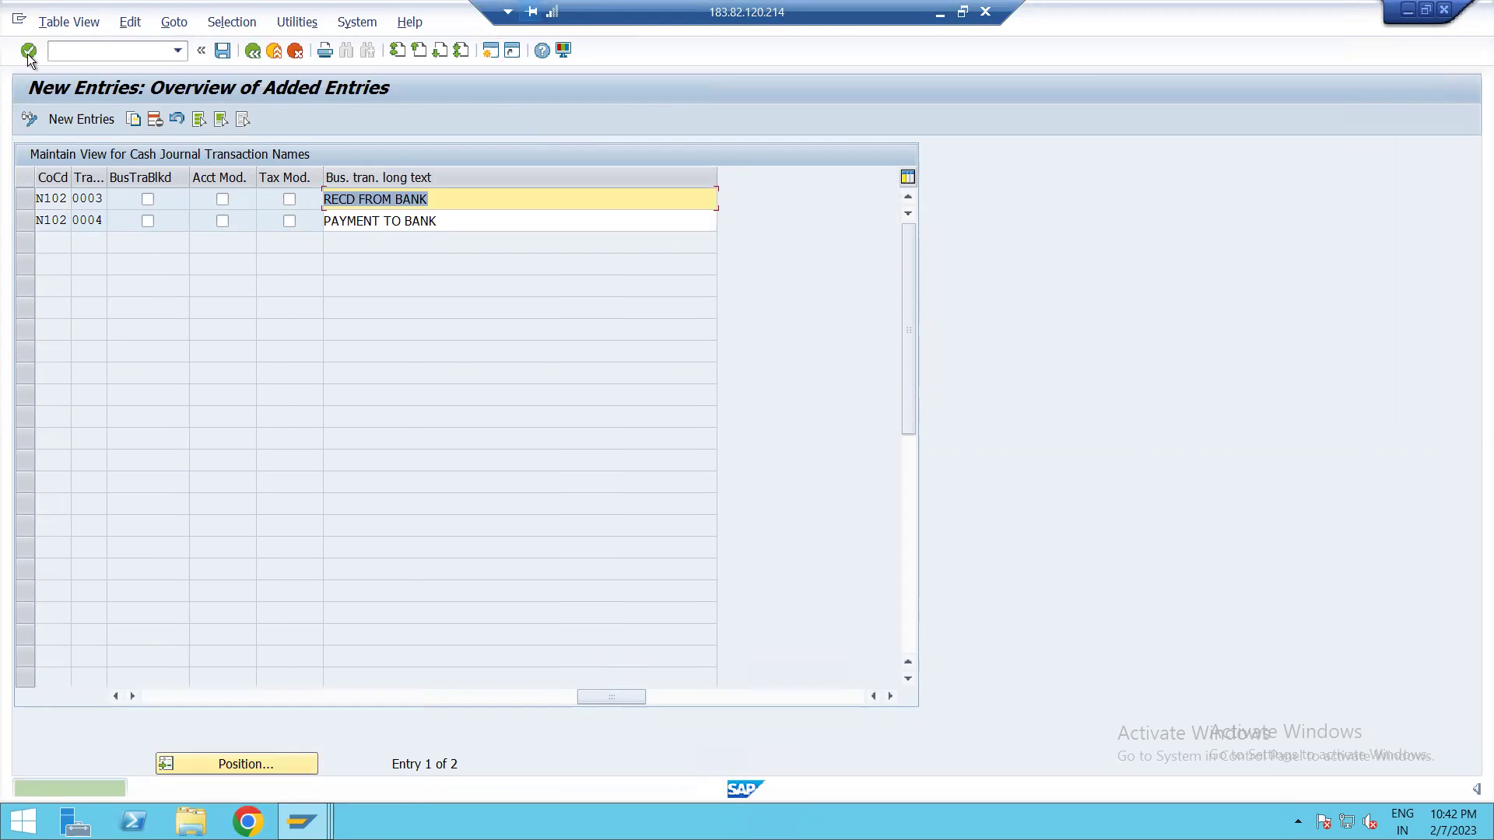
pyautogui.click(29, 53)
pyautogui.click(222, 50)
pyautogui.click(358, 335)
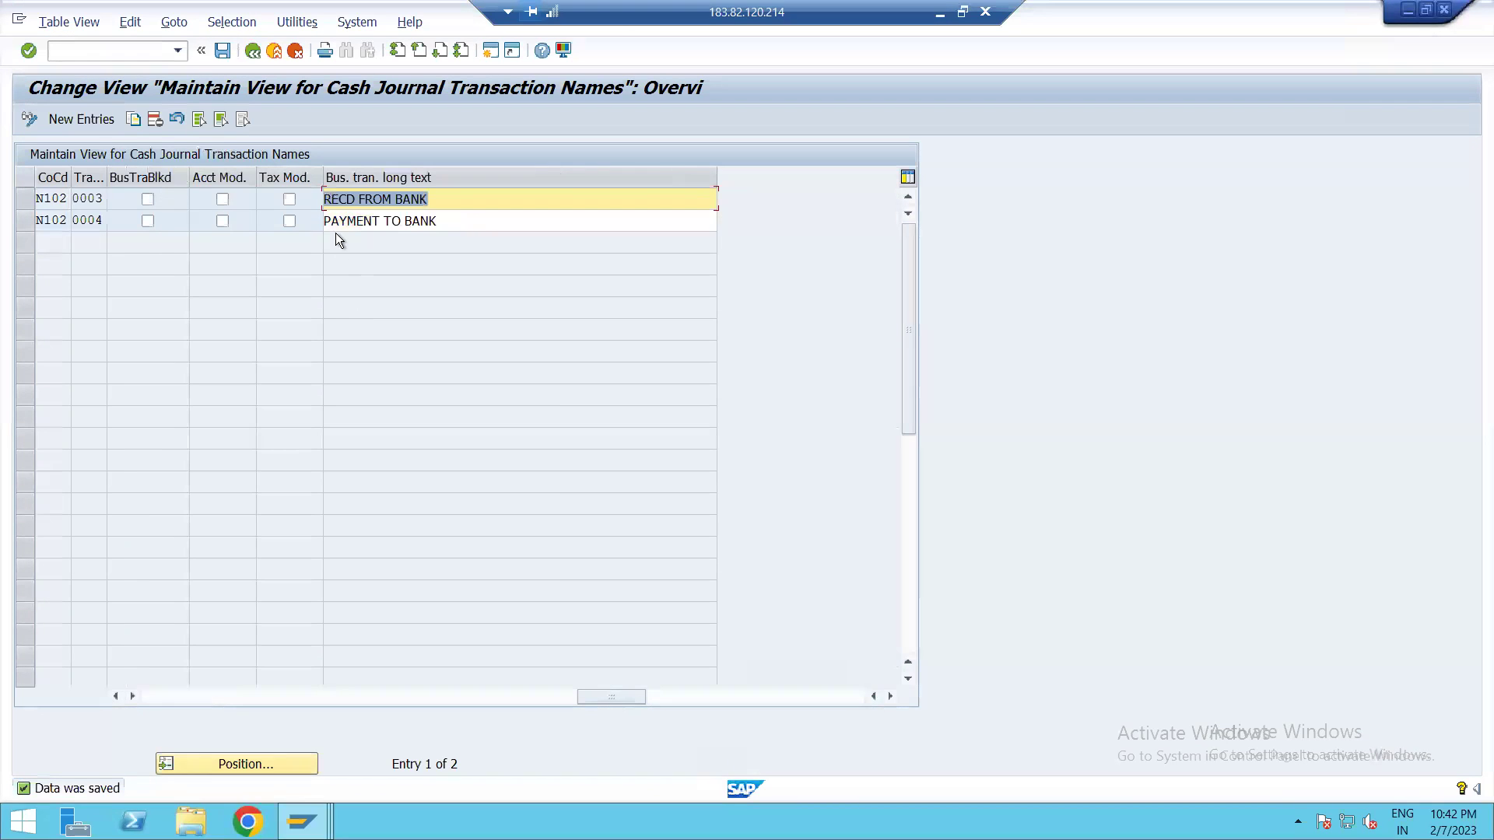
# Look through the full list of cash journal business transactions and return to the implementation guide
pyautogui.click(253, 53)
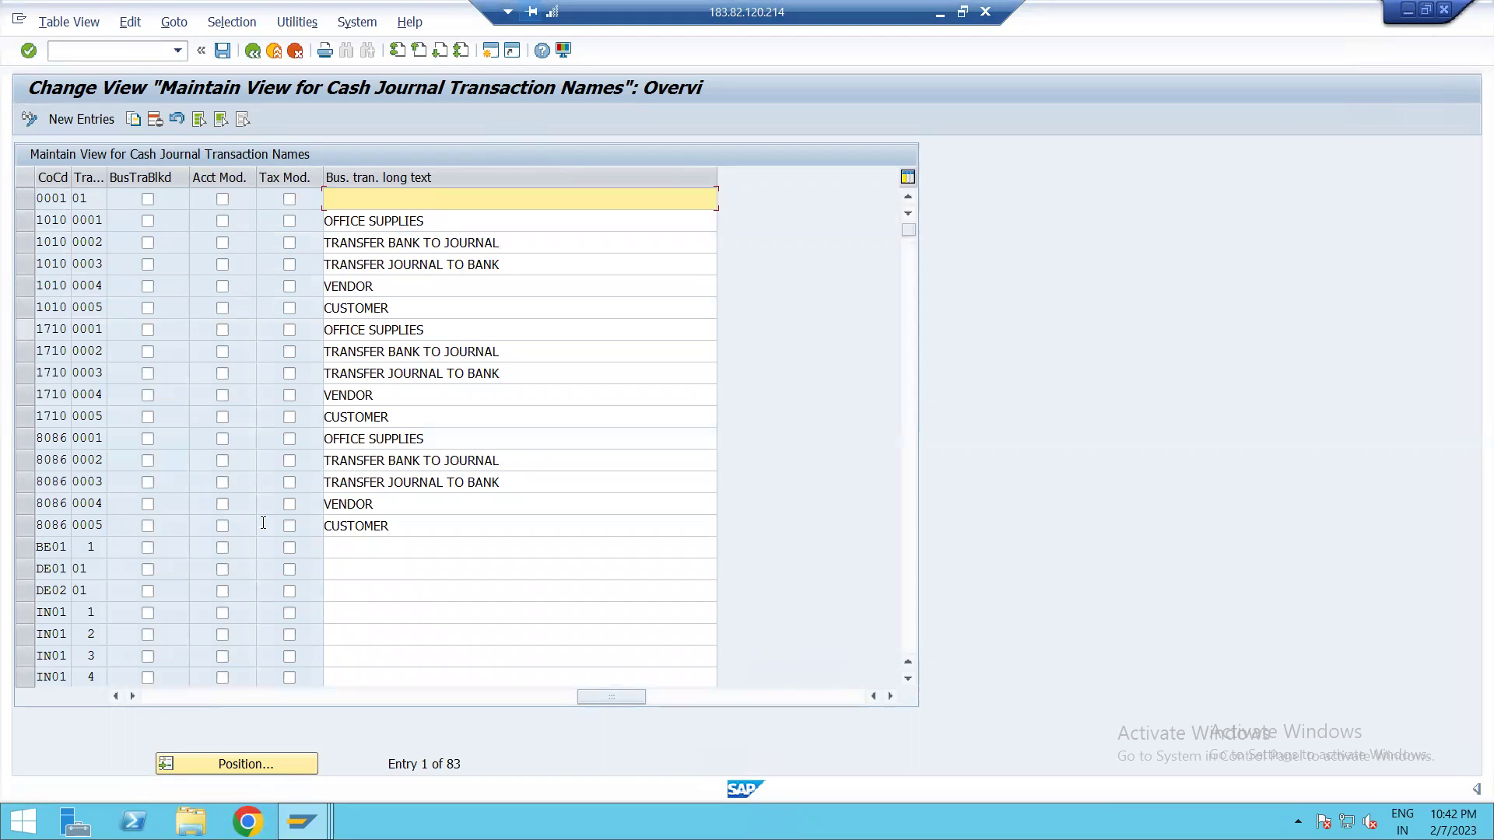
pyautogui.scroll(-1, 234, 529)
pyautogui.scroll(-1, 212, 446)
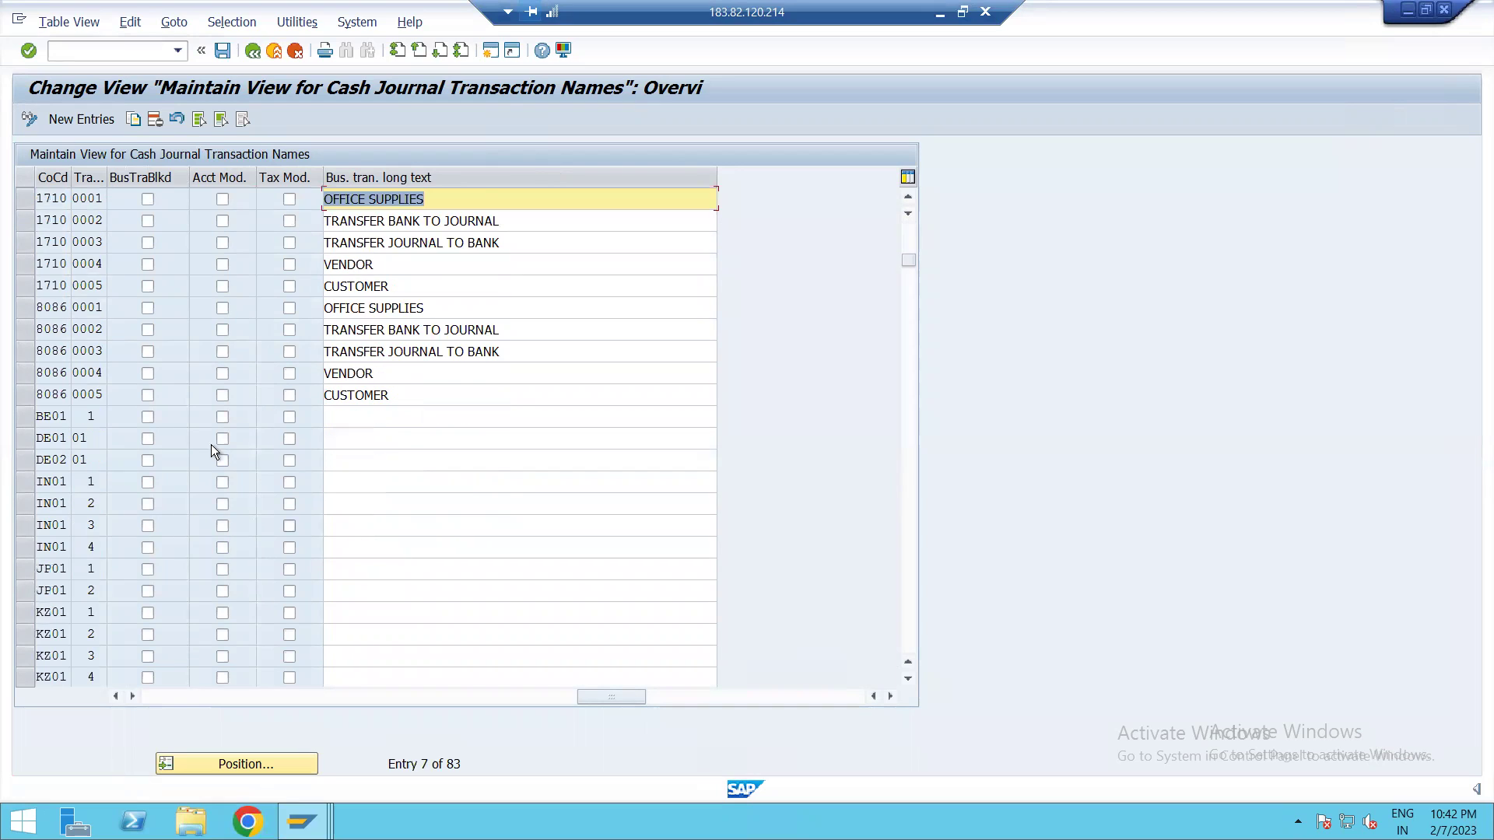
pyautogui.scroll(-1, 236, 595)
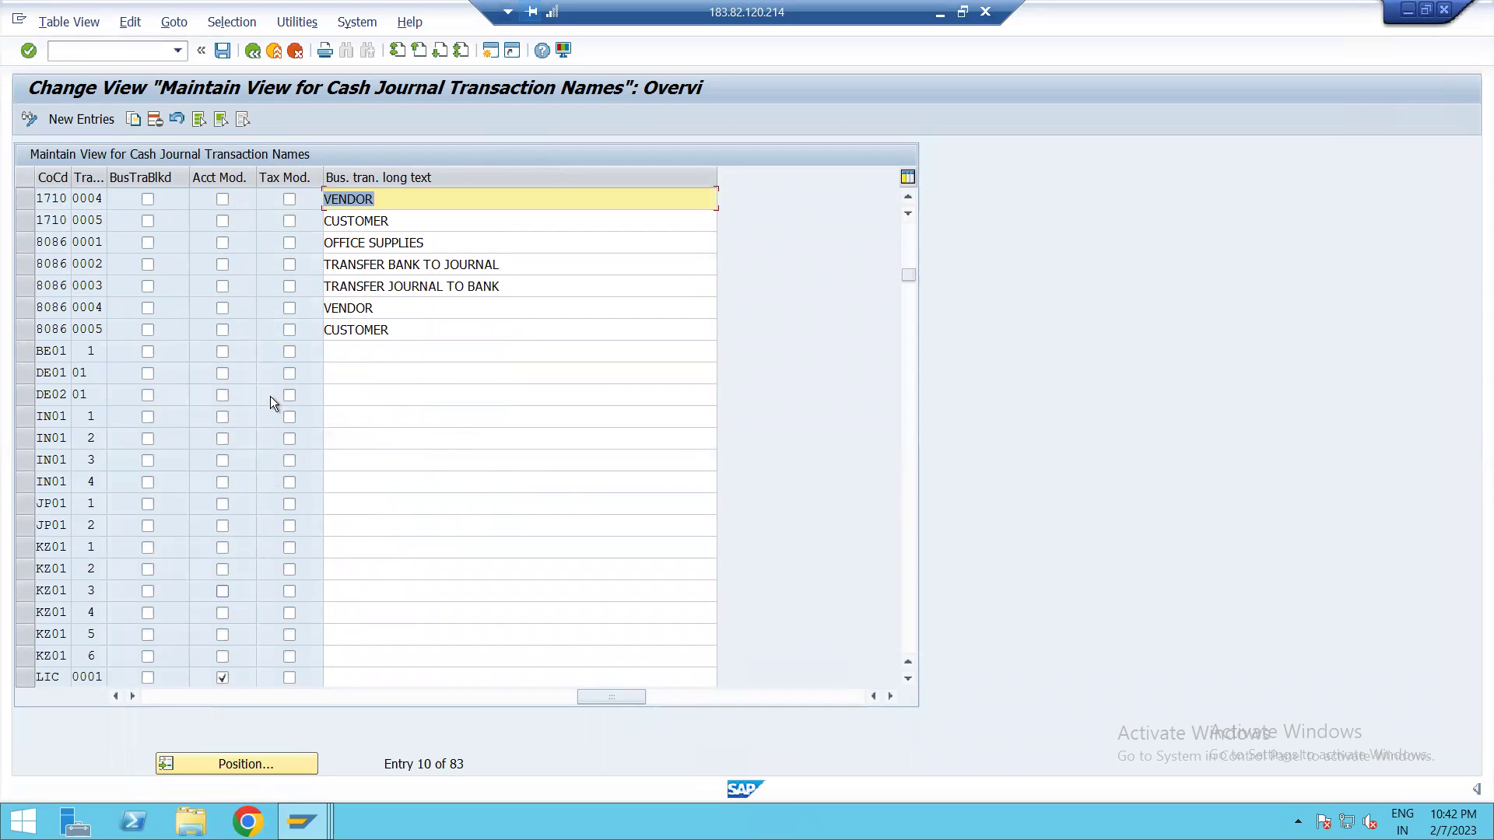
pyautogui.click(253, 51)
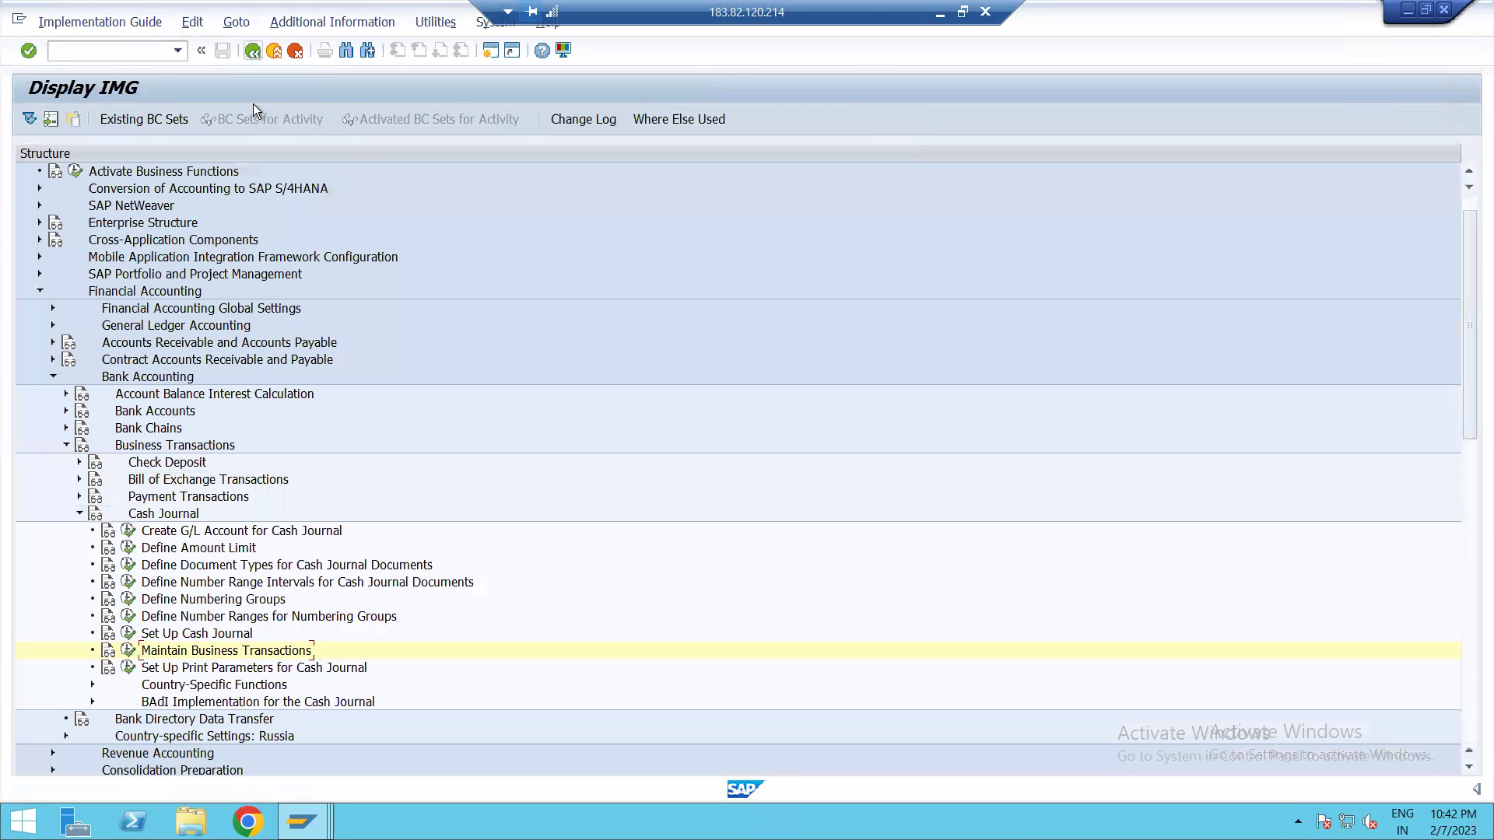
# Copy the cash journal print parameter entry of company code 0001 to company code N102
pyautogui.click(133, 671)
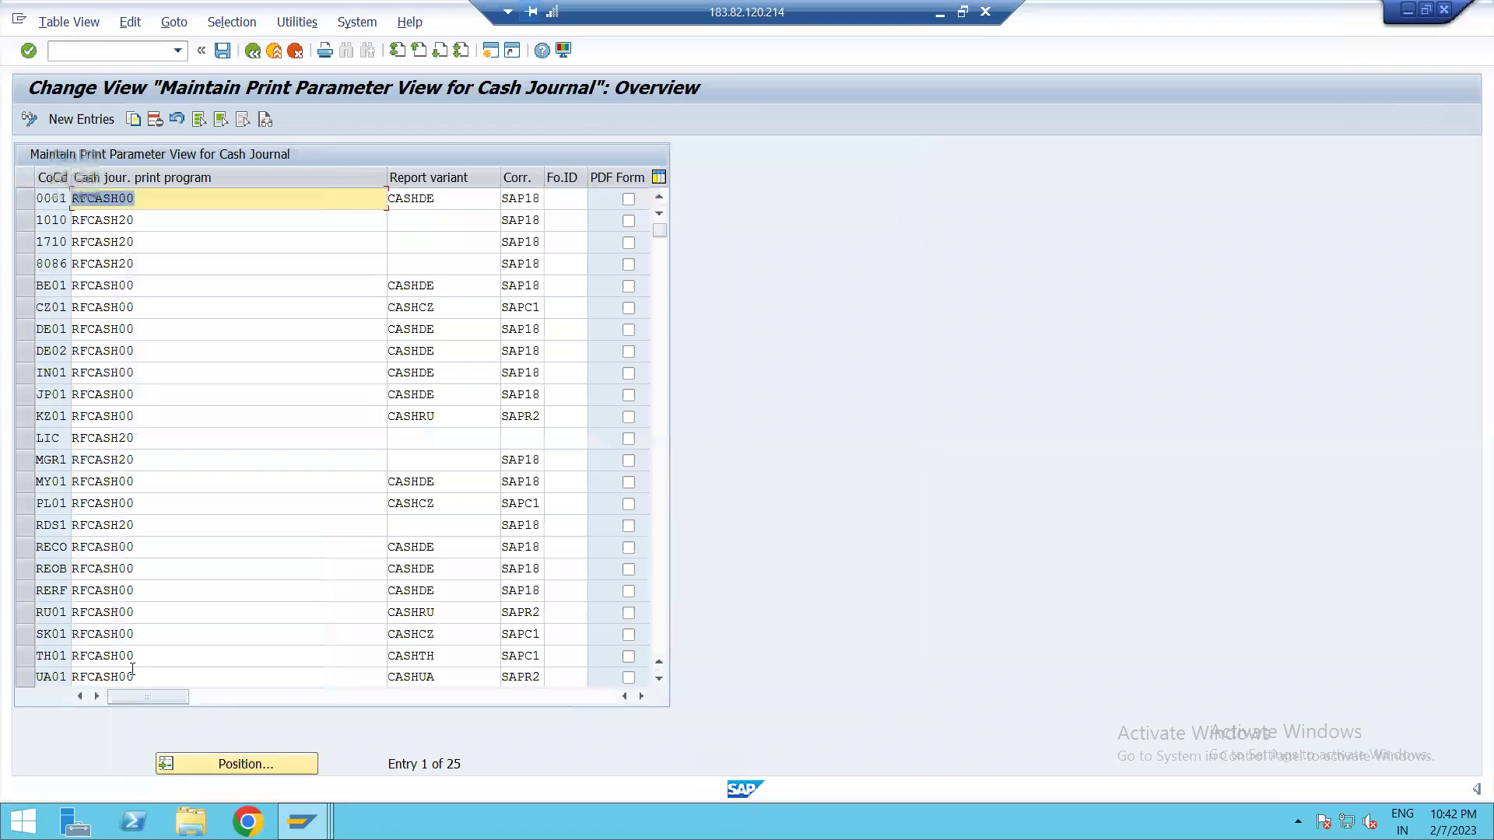
pyautogui.click(25, 198)
pyautogui.click(133, 120)
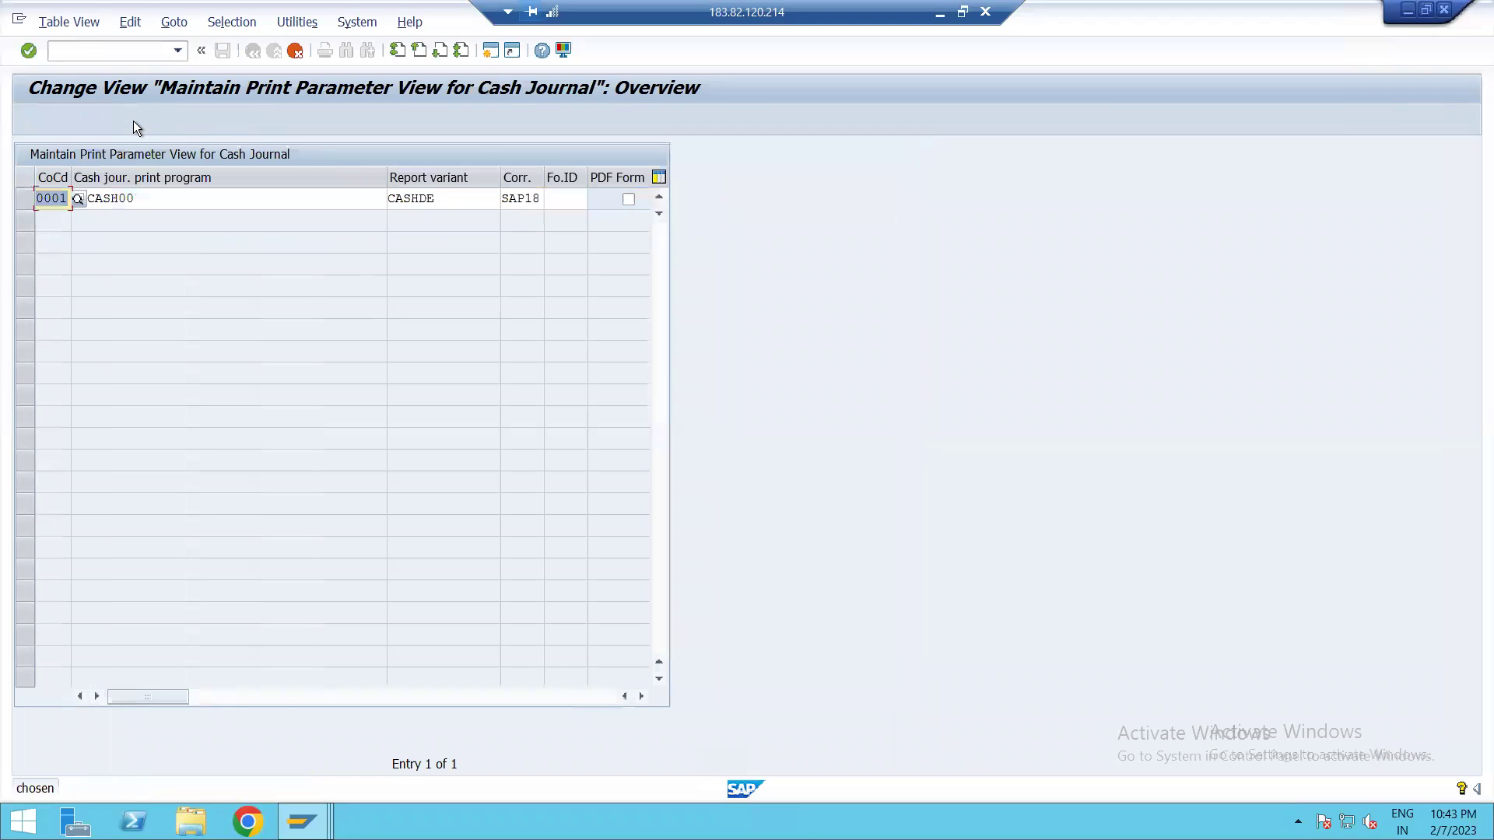
pyautogui.click(48, 199)
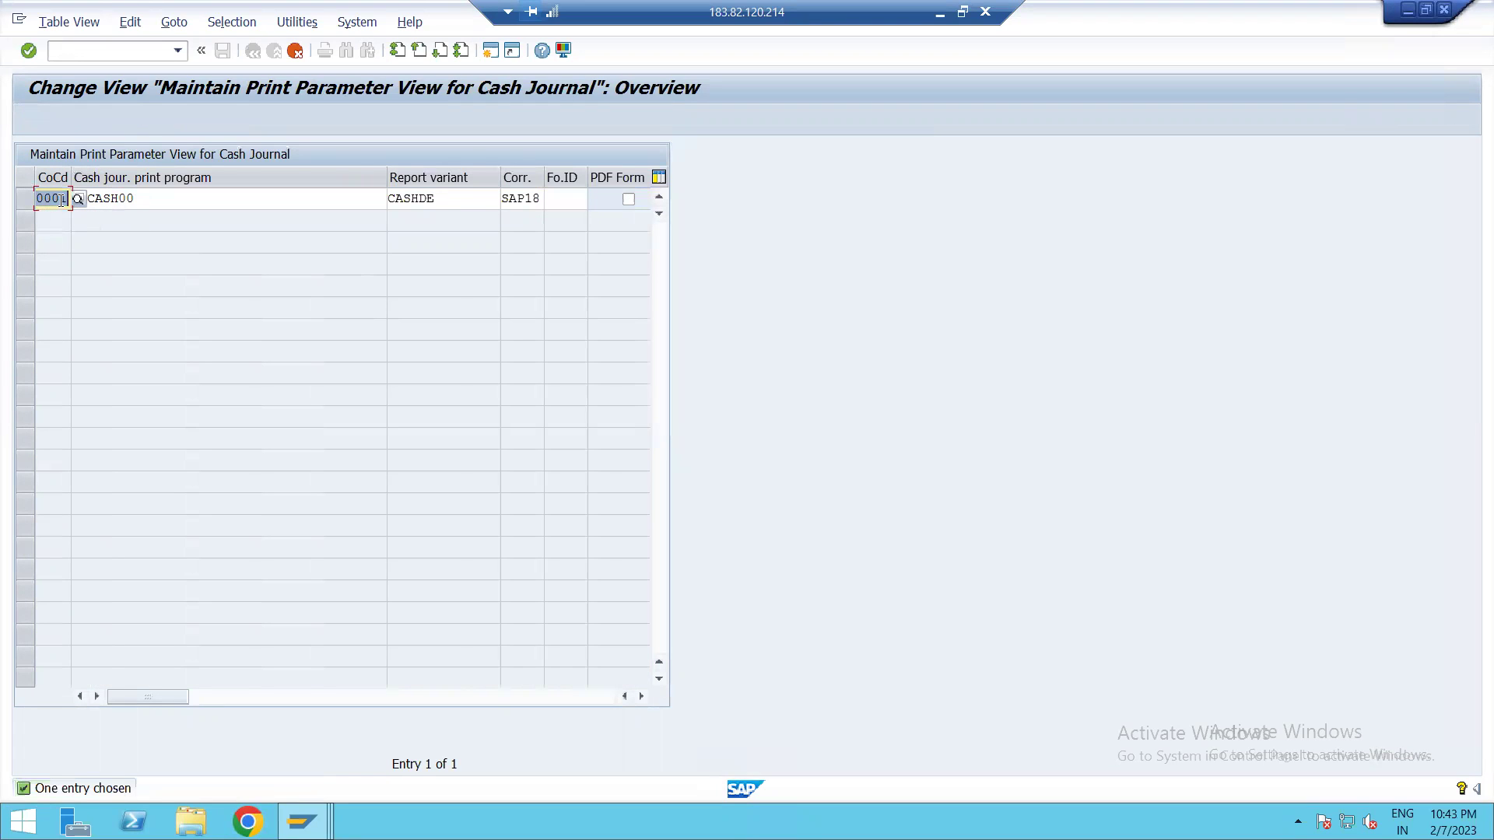
pyautogui.write('N102')
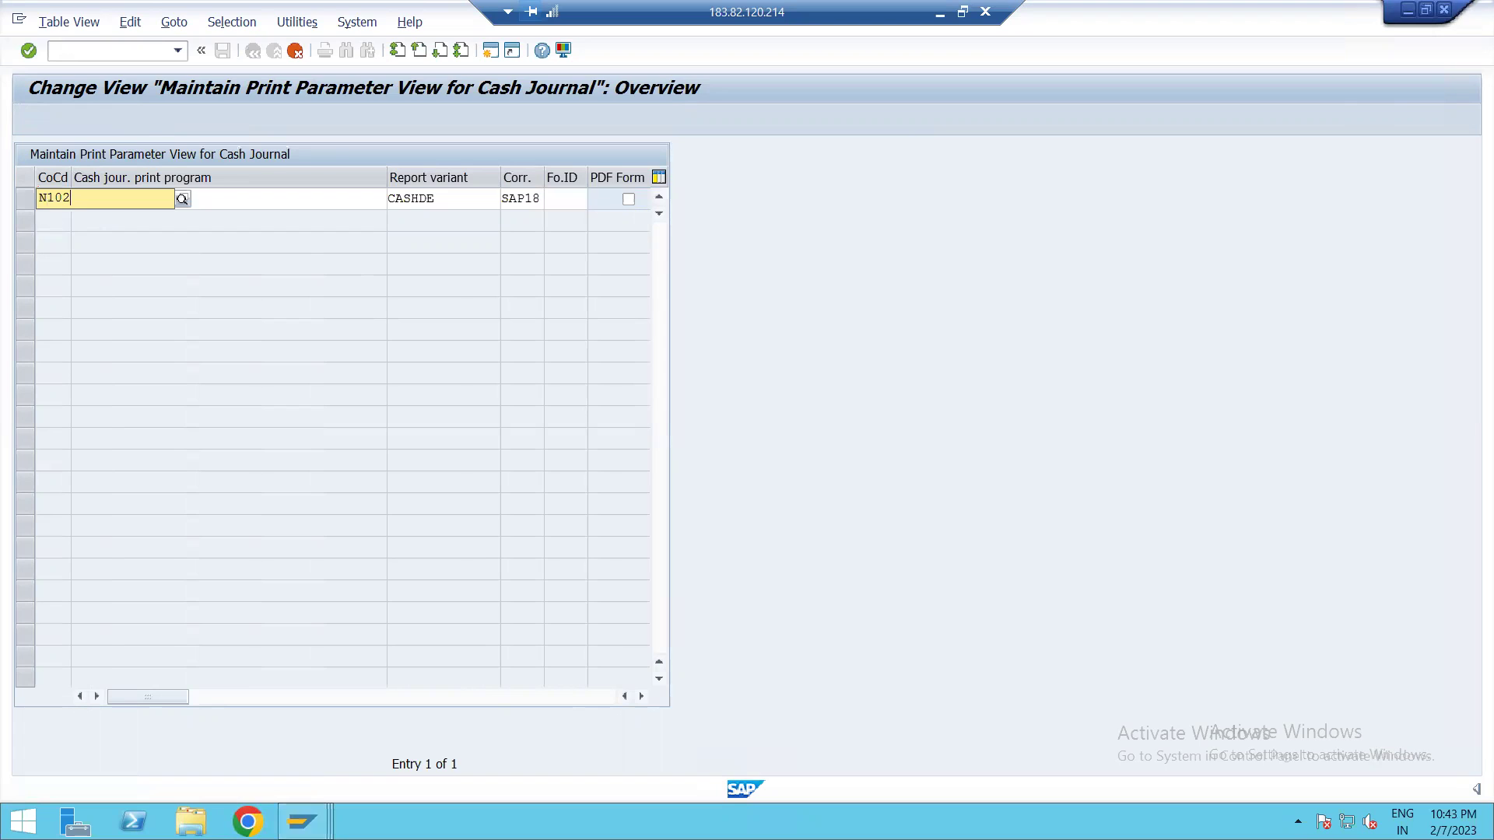
pyautogui.press('Tab')
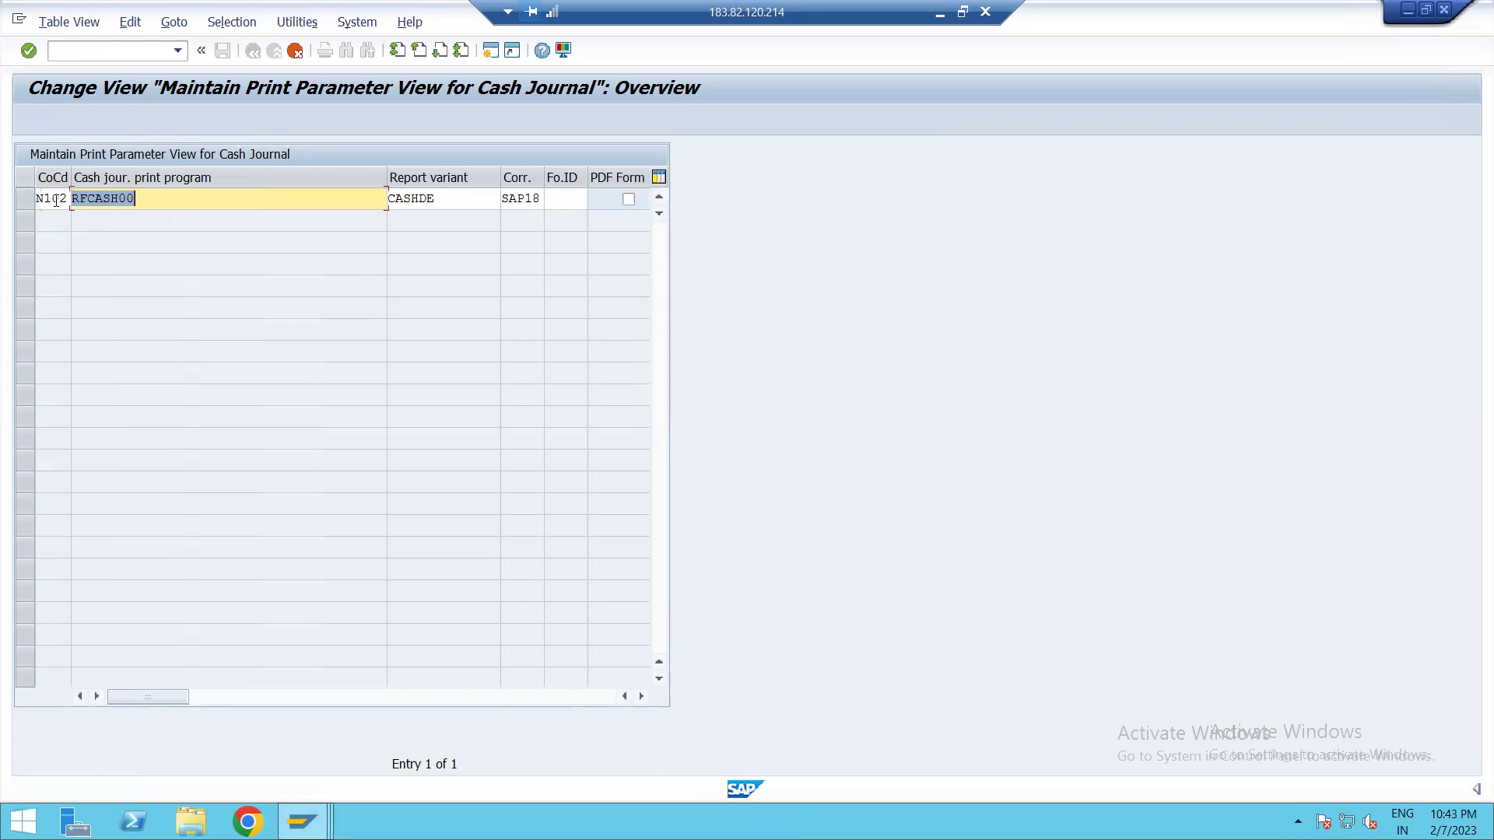
pyautogui.click(29, 51)
# Leave the print parameter view, saving the N102 entry in the proposed customizing request
pyautogui.click(250, 53)
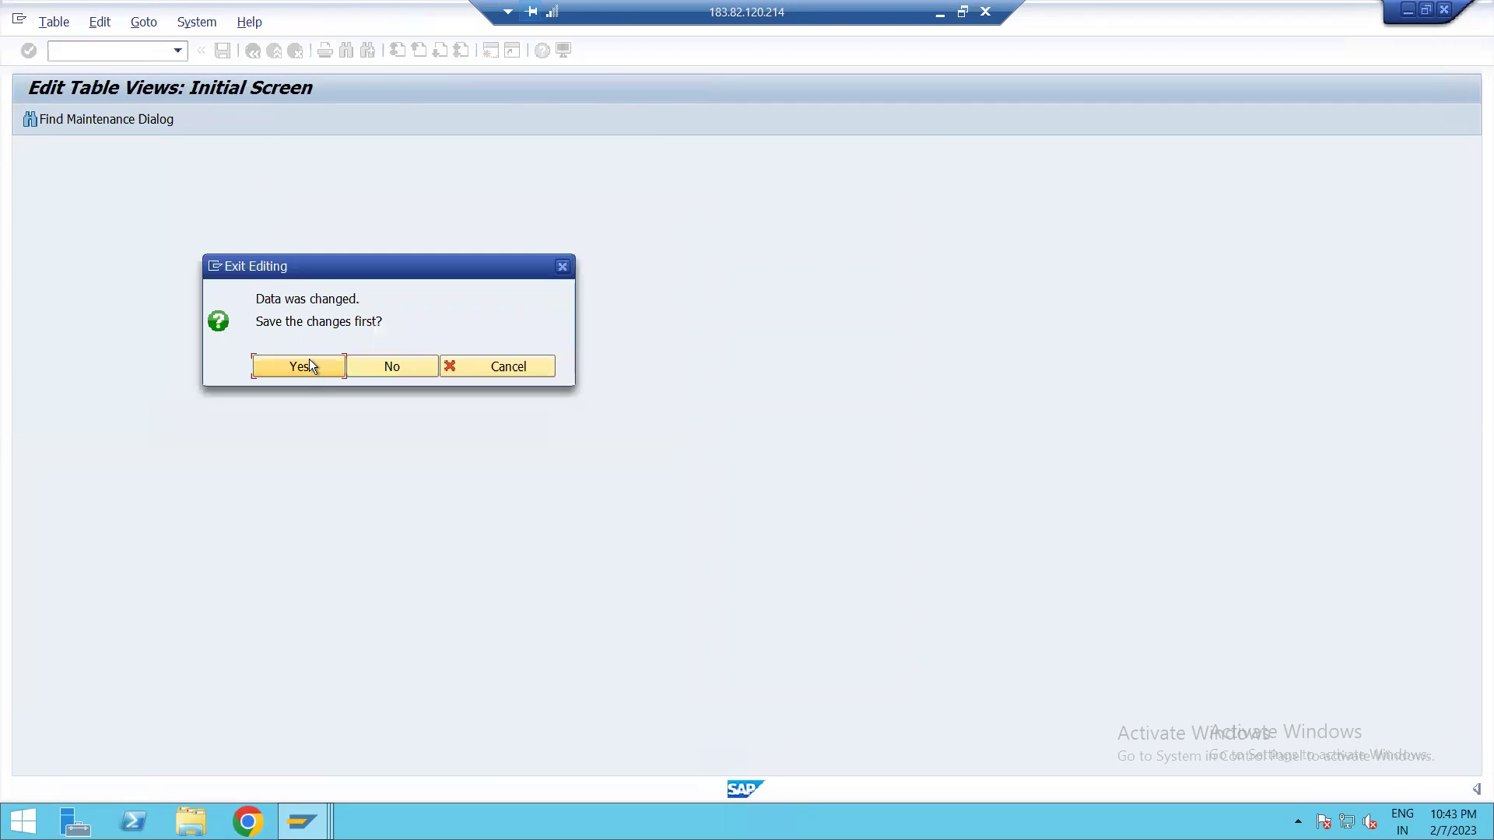
pyautogui.click(309, 359)
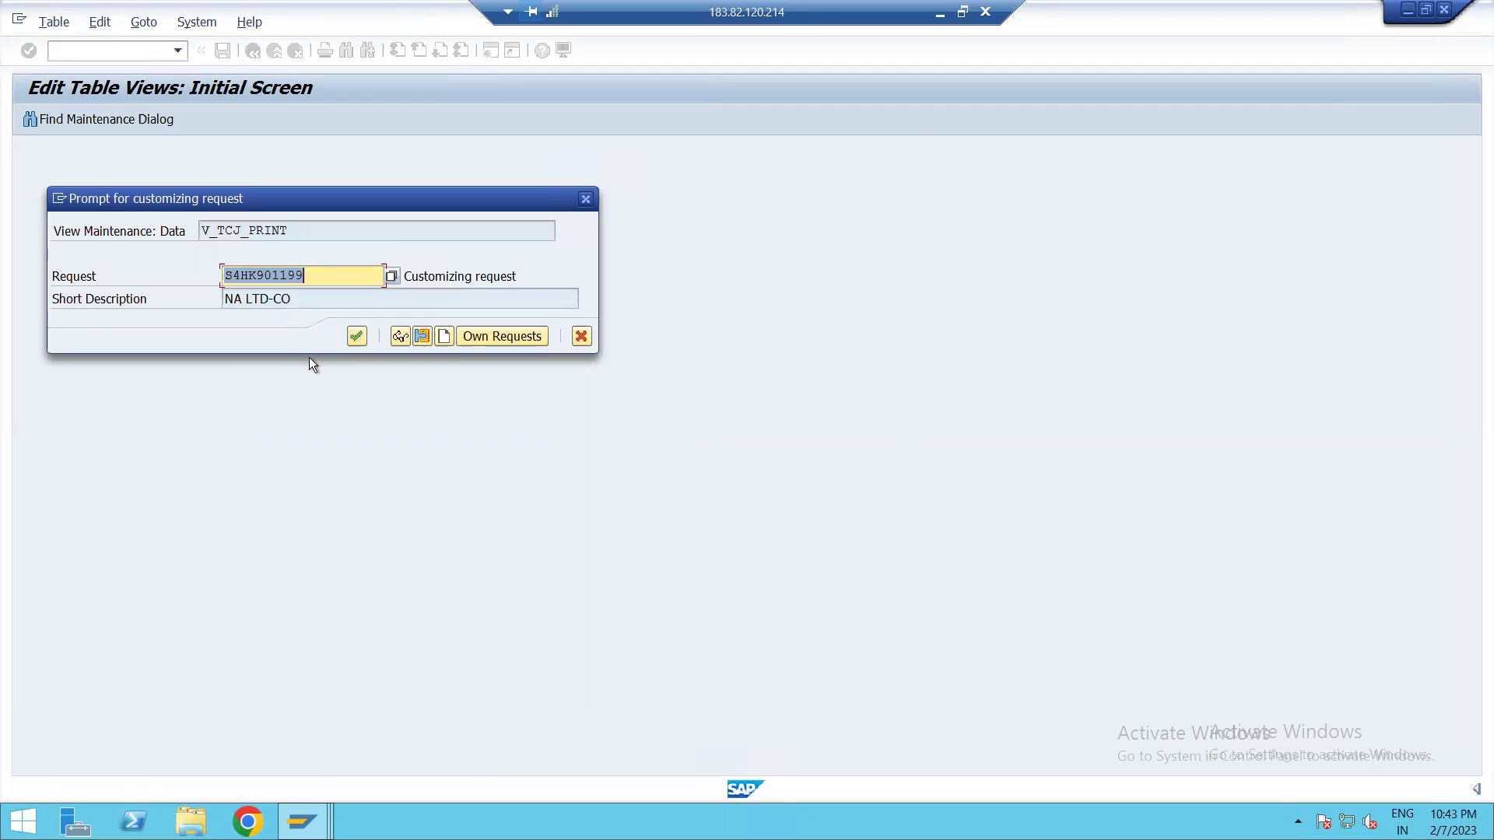
pyautogui.click(357, 337)
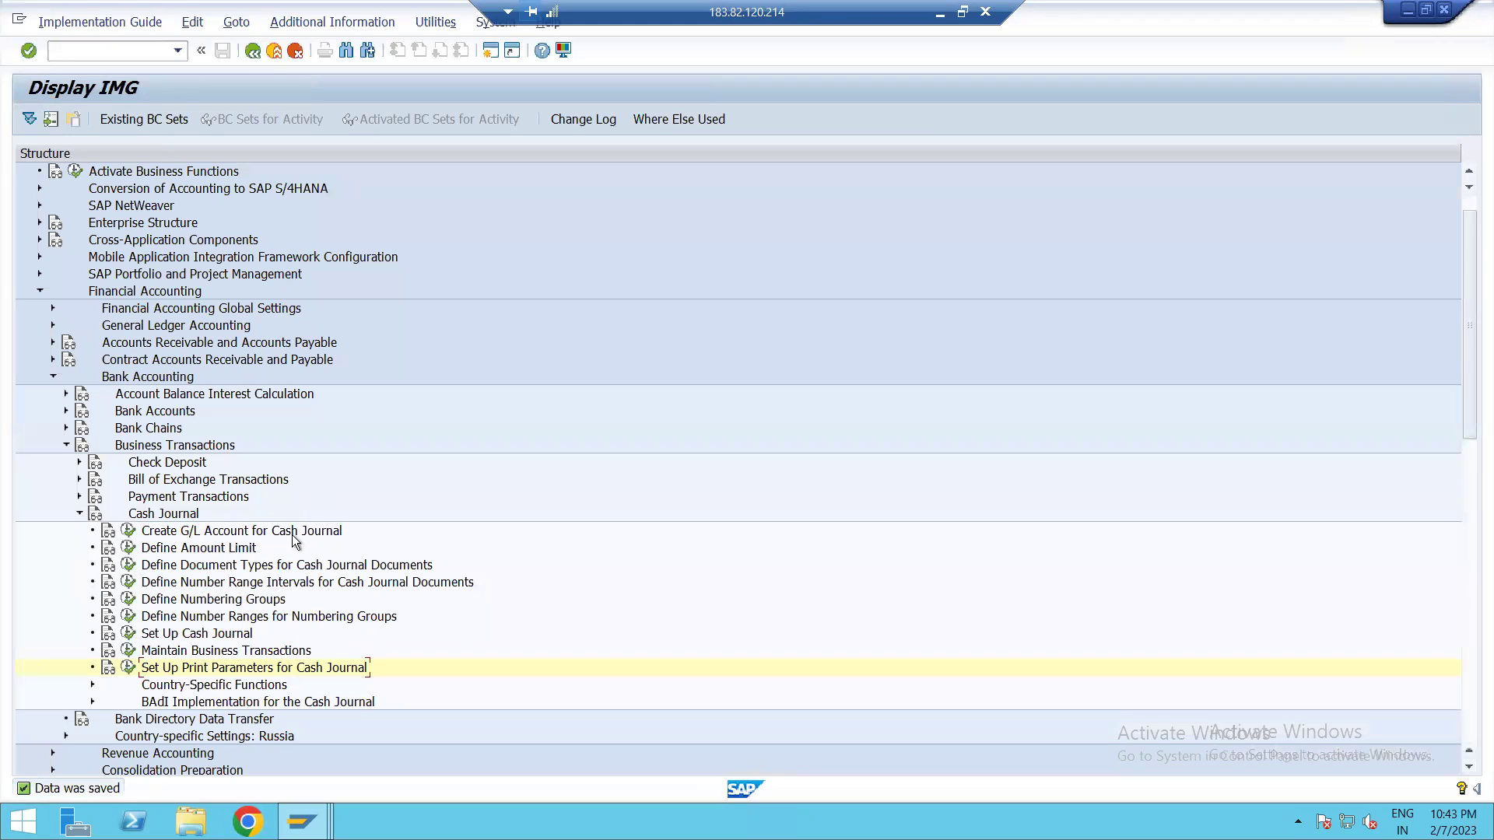
# Exit the implementation guide and run transaction FBCJ
pyautogui.click(254, 53)
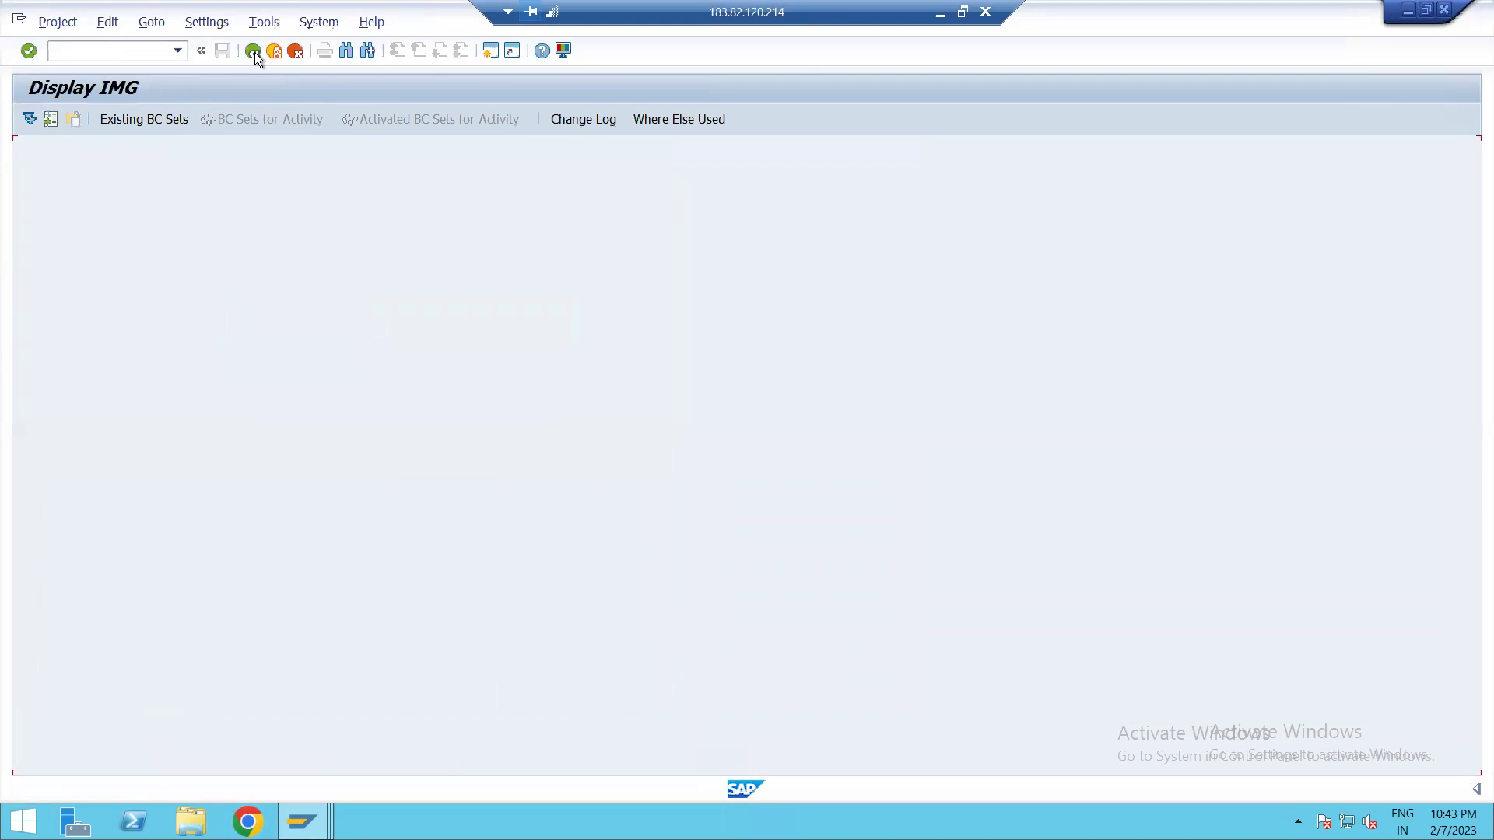
pyautogui.click(255, 53)
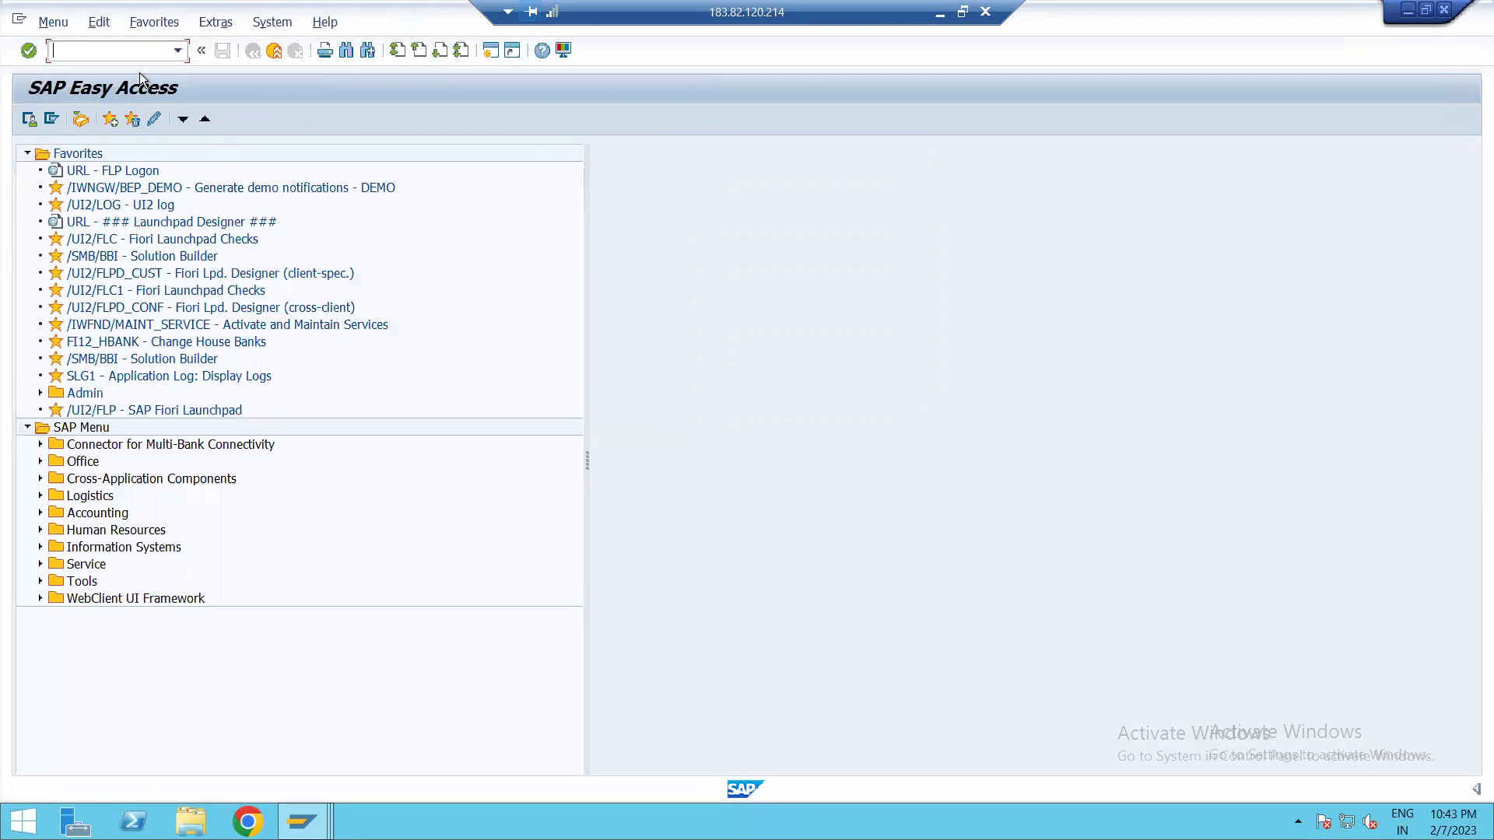
pyautogui.write('FBCJ')
pyautogui.press('Return')
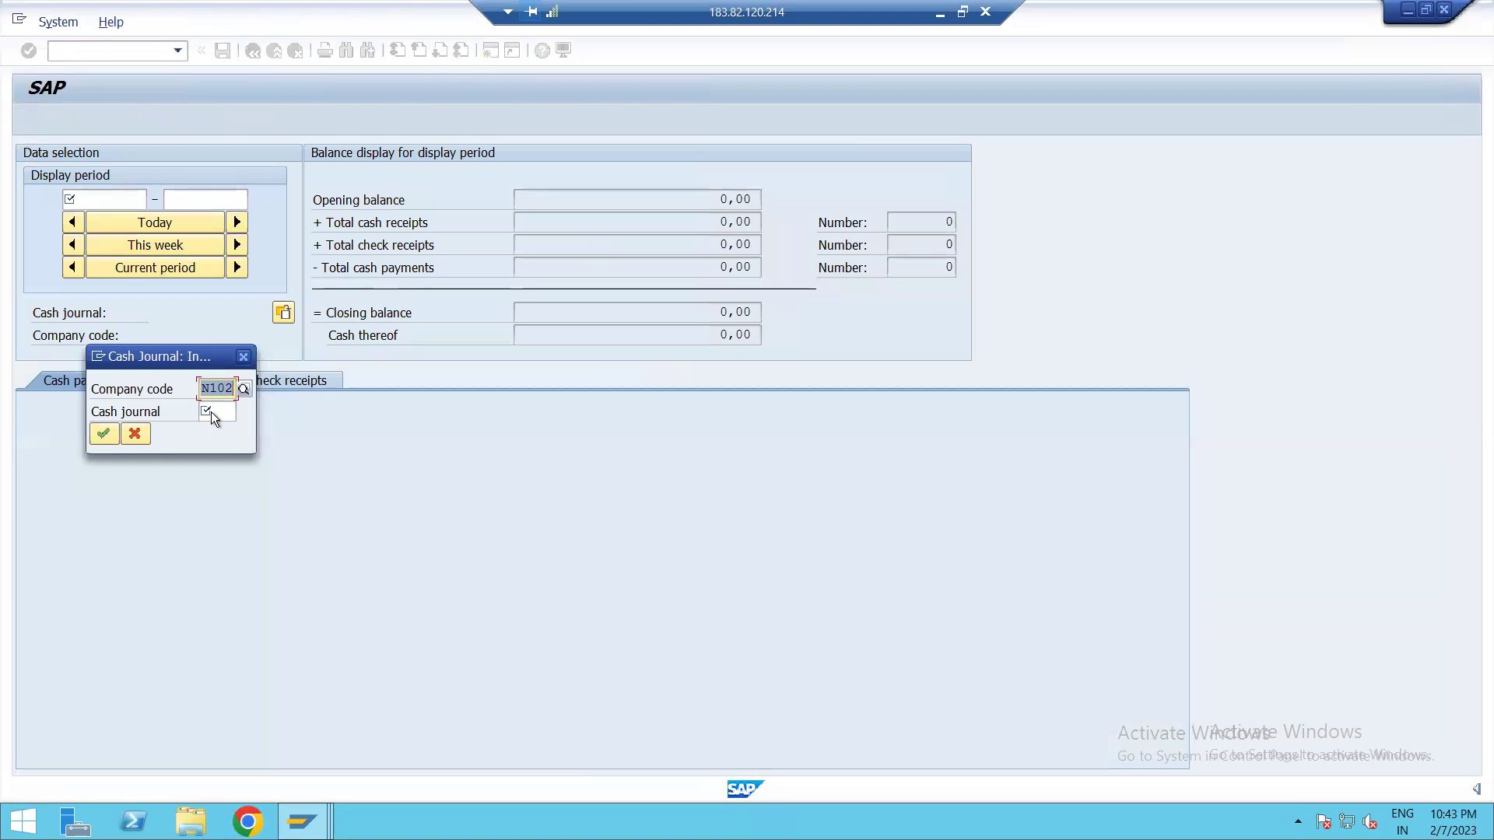
# Open cash journal N100 (PETTY CASH) for company code N102
pyautogui.click(225, 410)
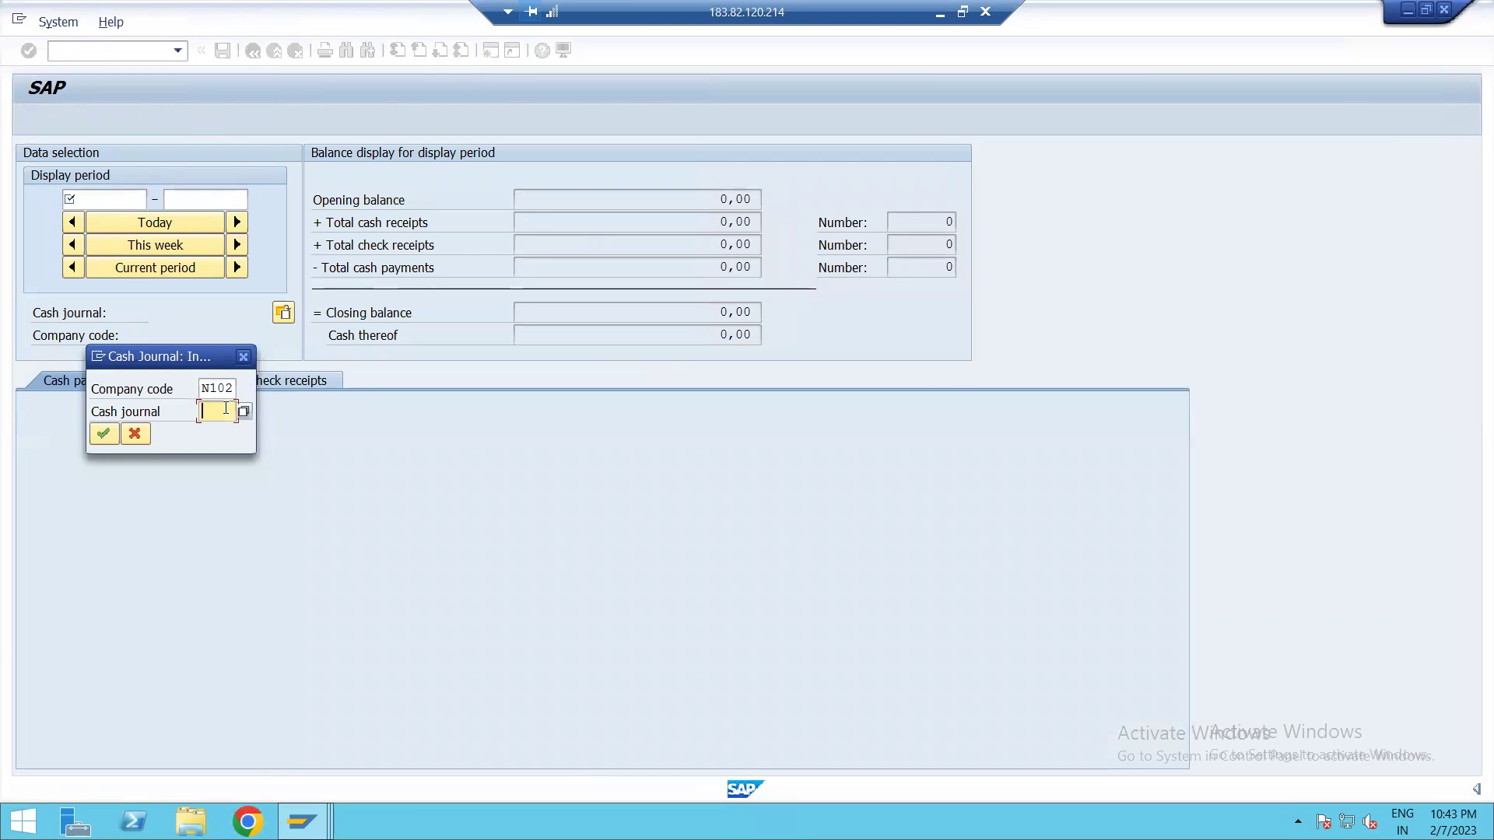
pyautogui.write('N1')
pyautogui.write('0')
pyautogui.write('0')
pyautogui.press('BackSpace')
pyautogui.click(244, 411)
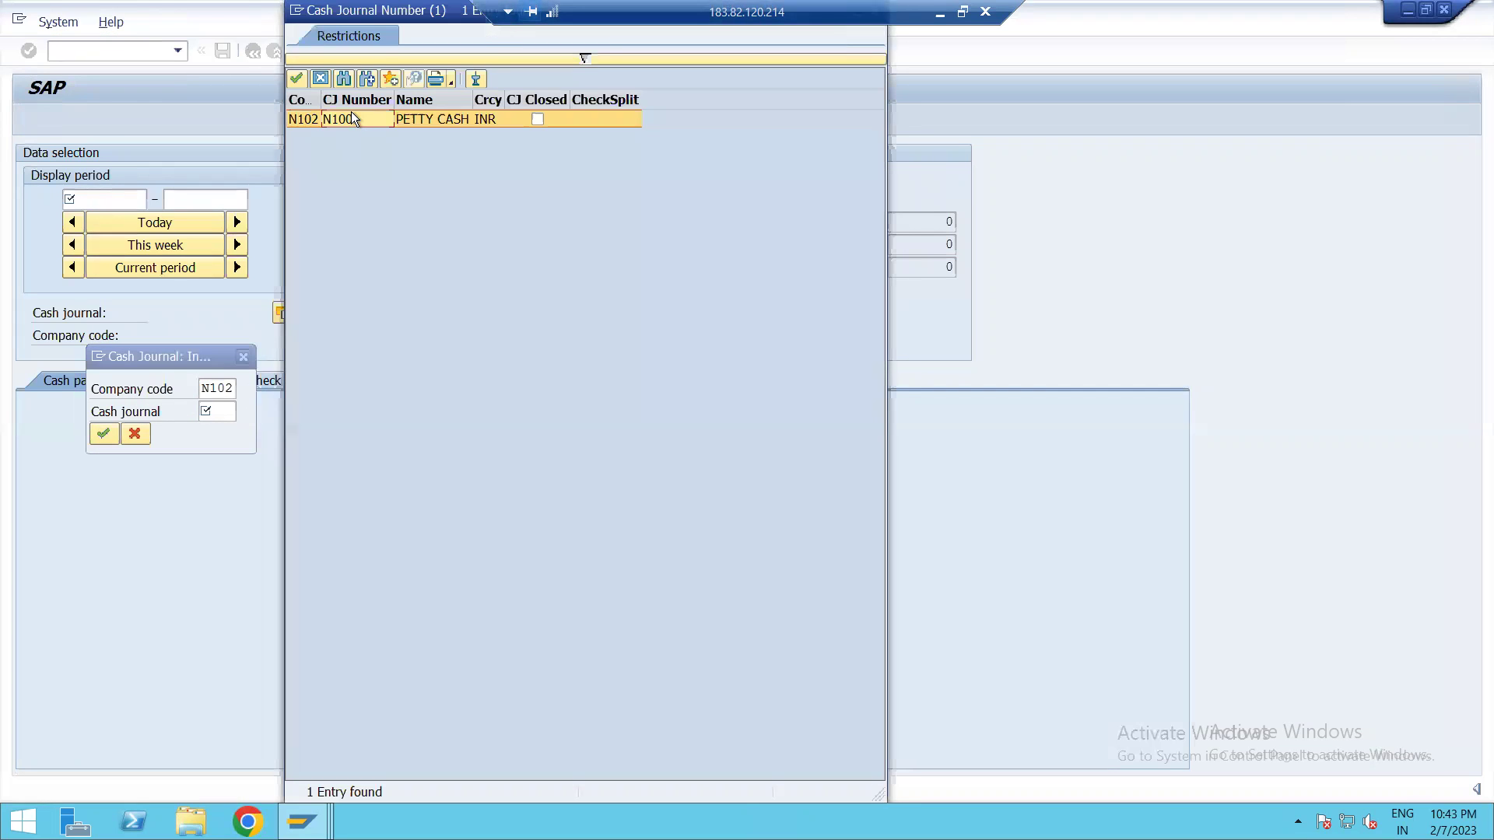
pyautogui.doubleClick(352, 111)
pyautogui.press('Return')
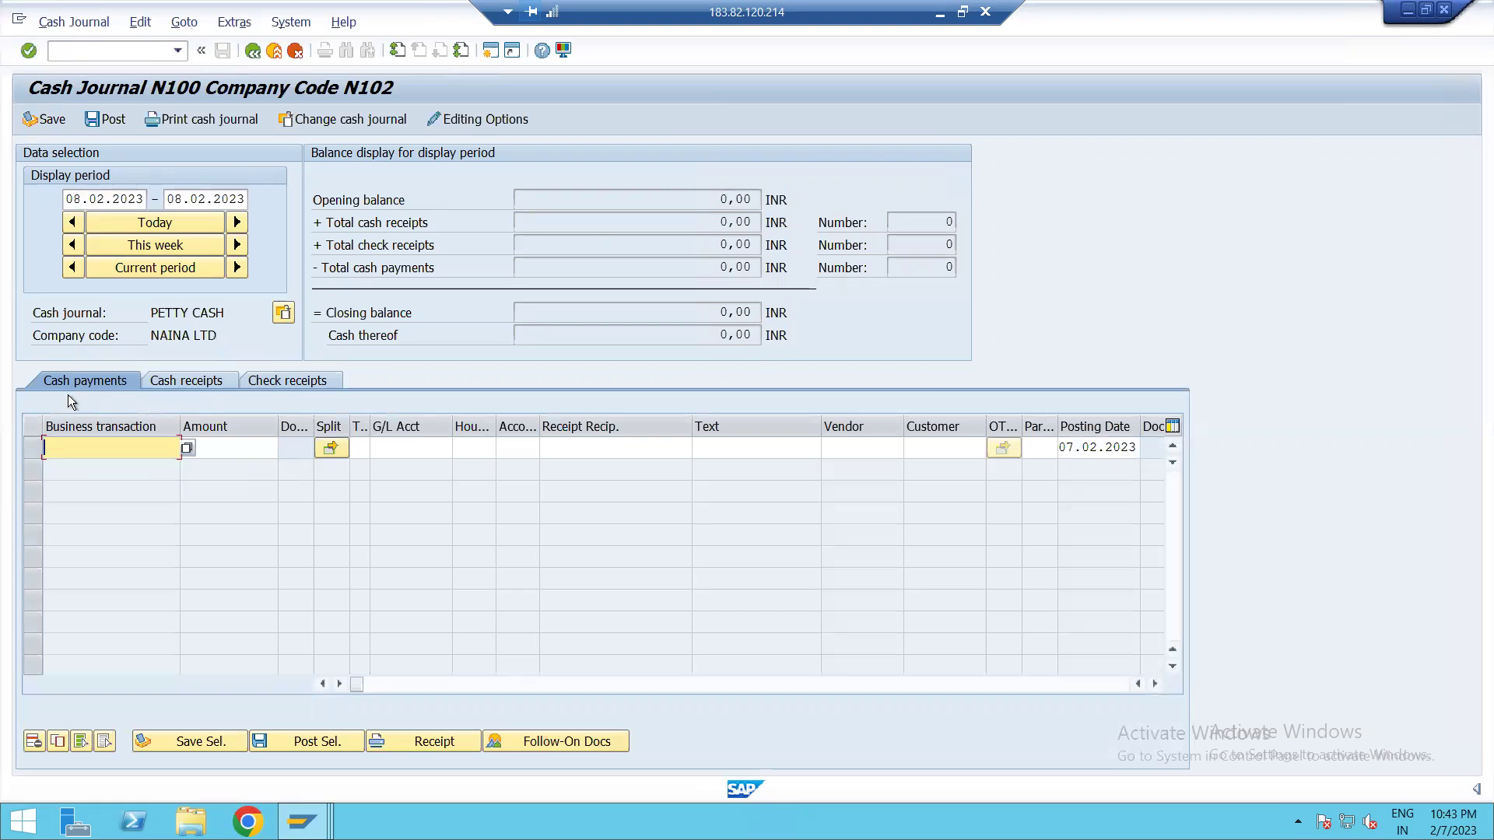
# Start a cash receipt line with business transaction RECD FROM BANK and an amount of 50000
pyautogui.click(206, 380)
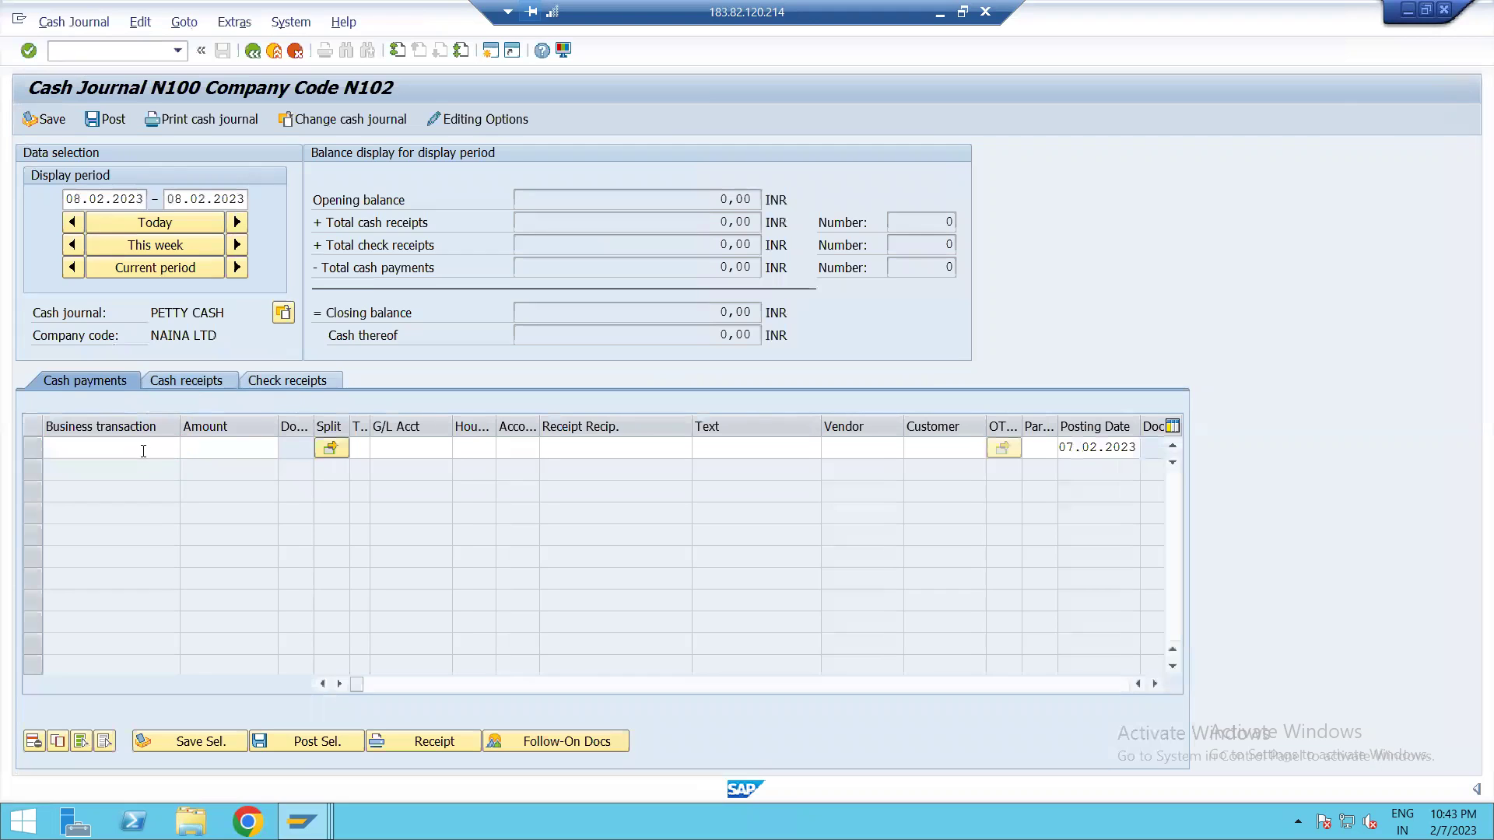
pyautogui.click(177, 448)
pyautogui.click(195, 449)
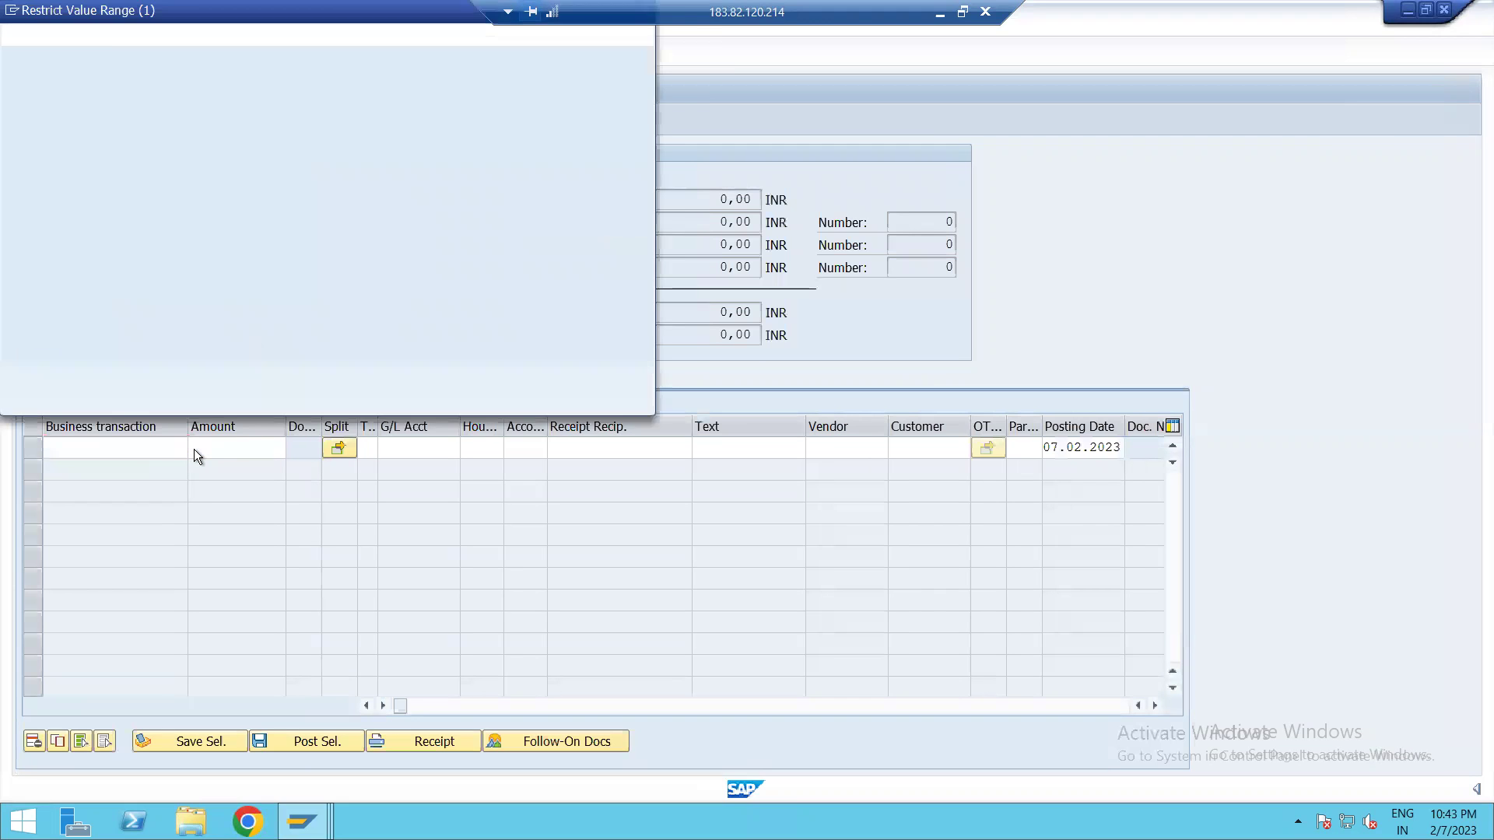
pyautogui.press('Return')
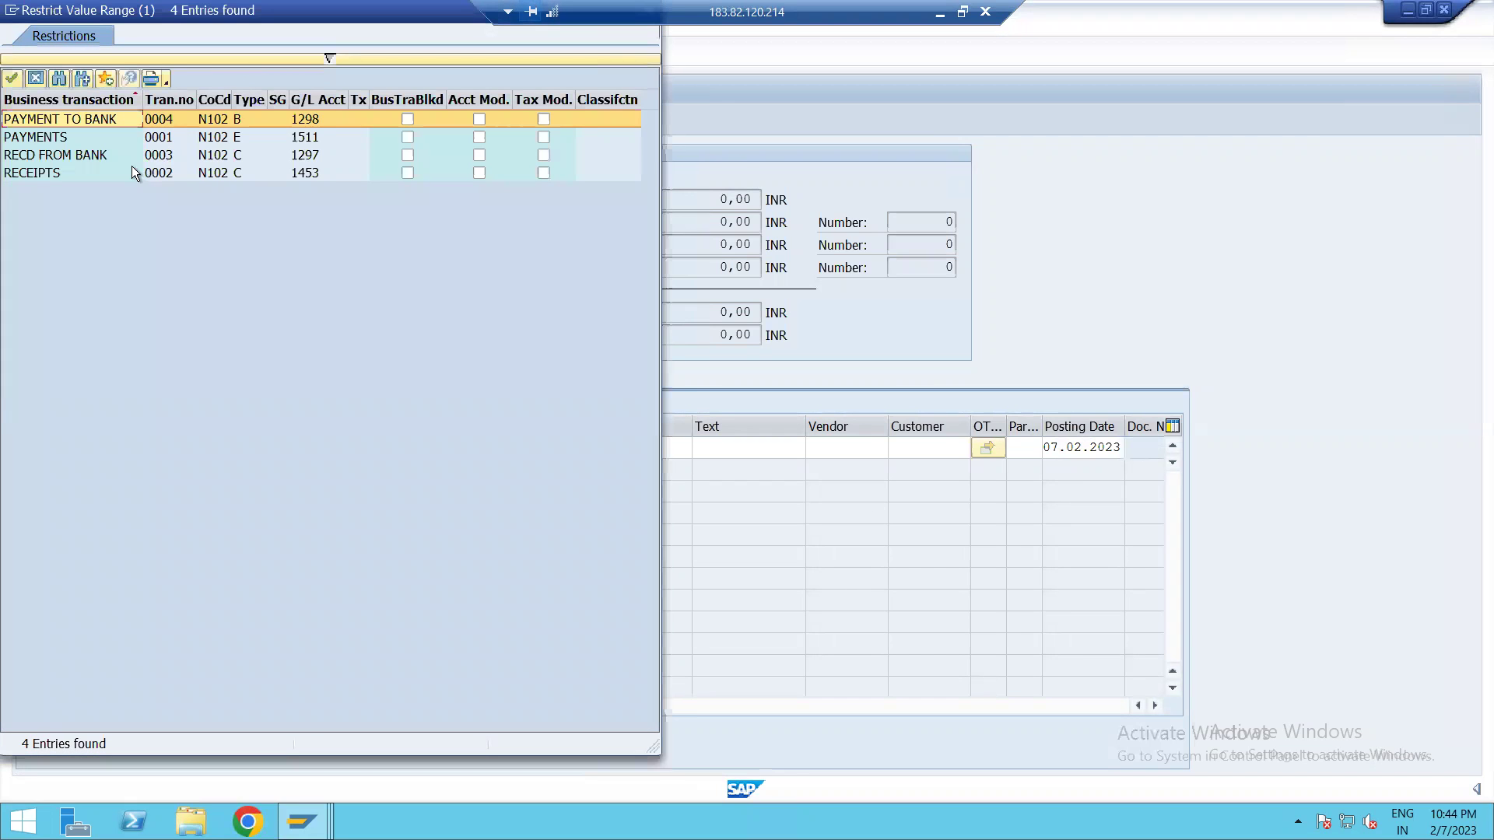
pyautogui.doubleClick(73, 153)
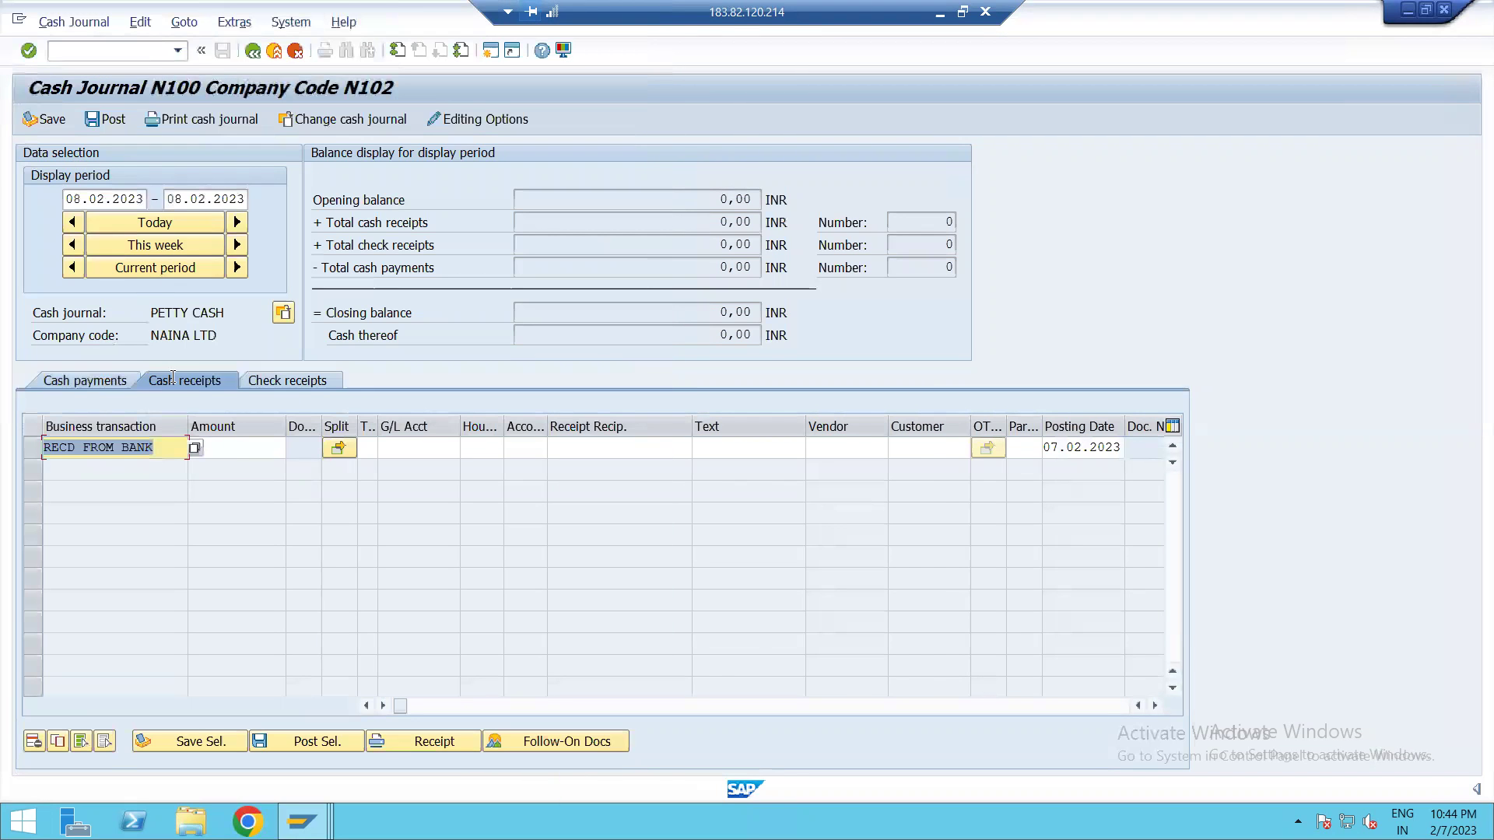
pyautogui.click(222, 447)
pyautogui.write('50000')
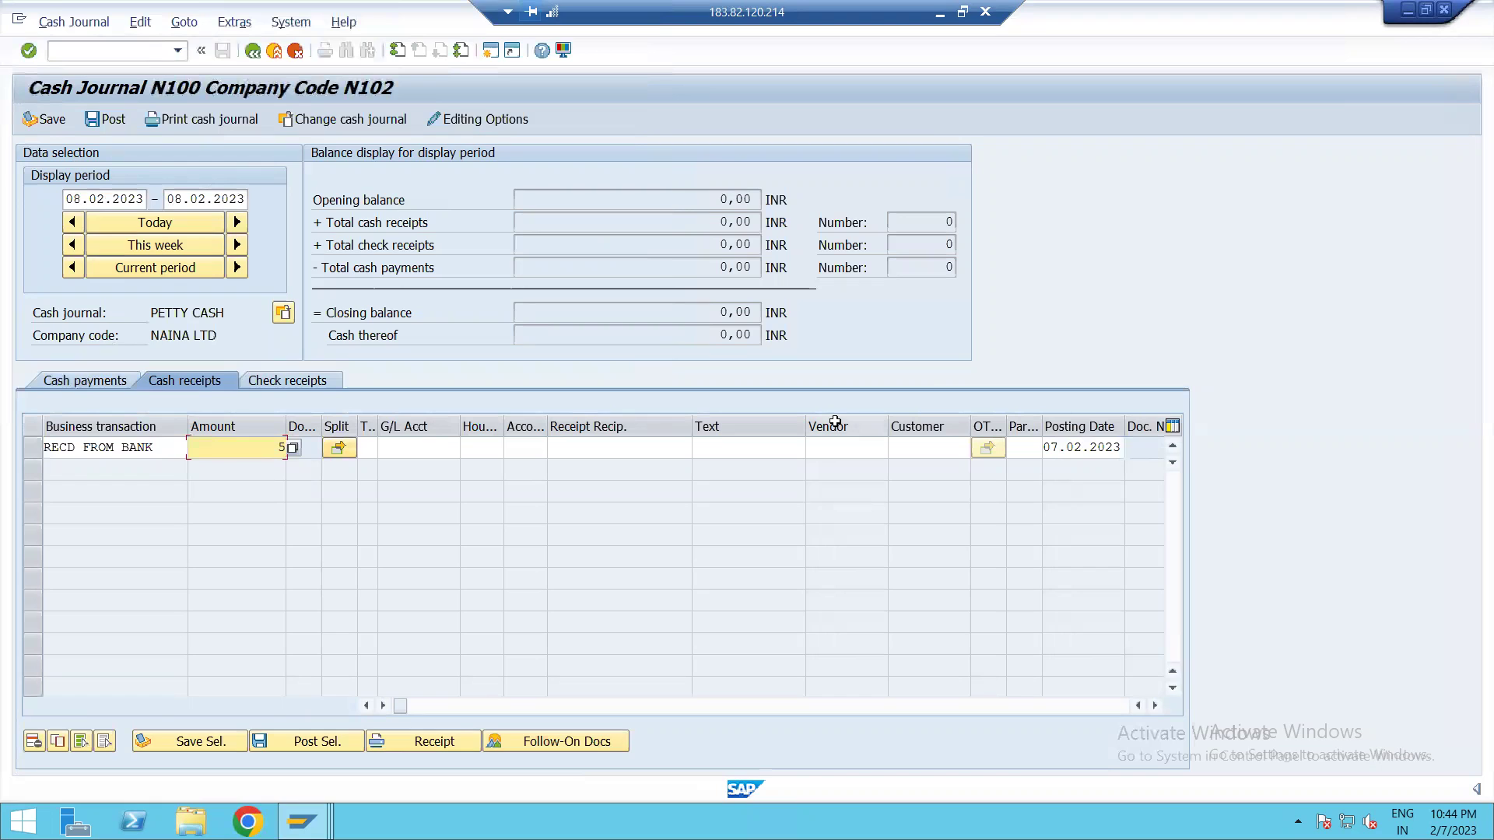
# Assign G/L account 1297, CASH TRF FROM BANK TO CASH JOURNAL, to the receipt line
pyautogui.click(401, 445)
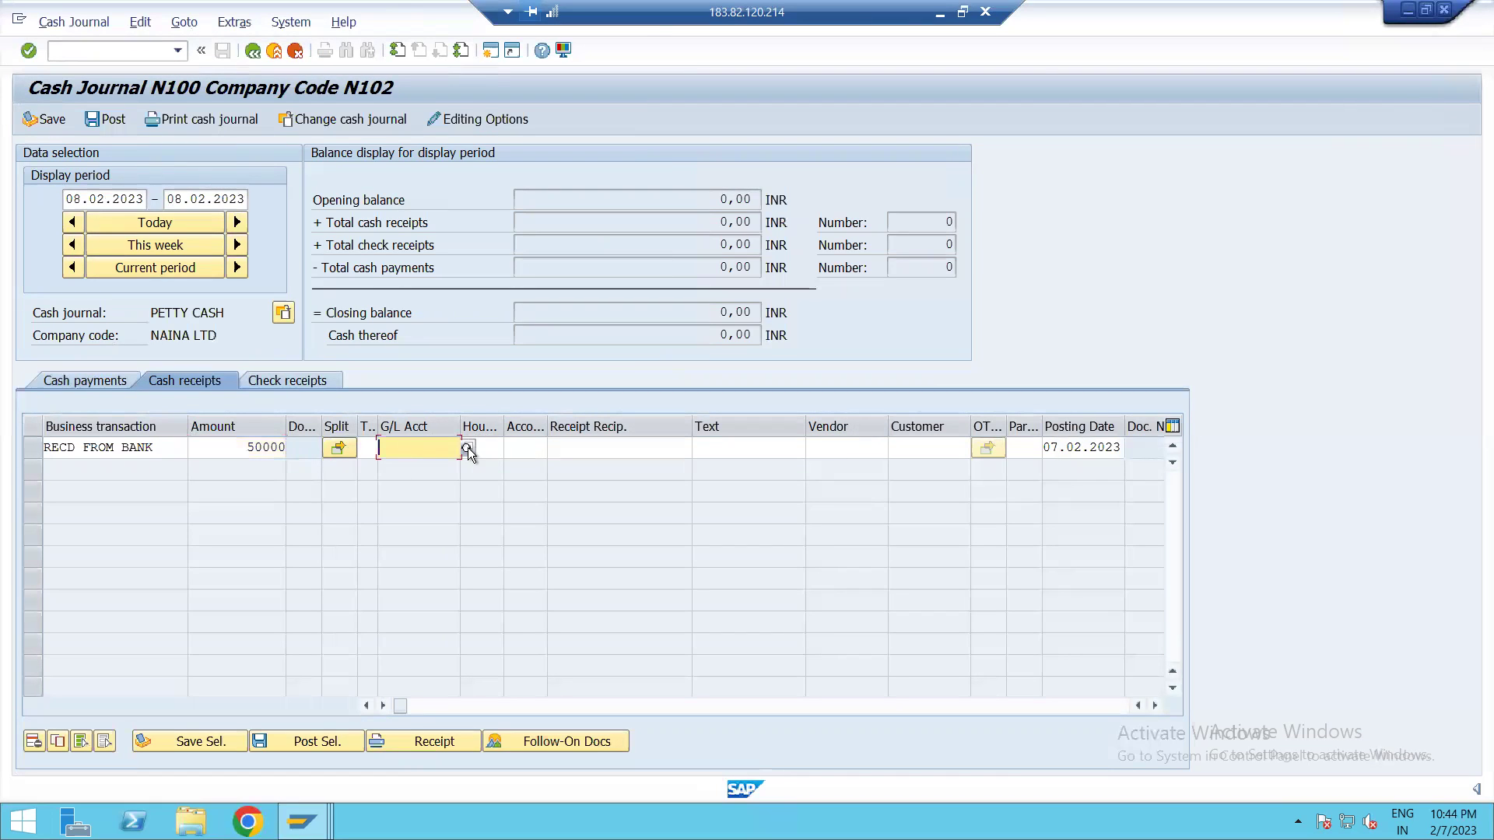
pyautogui.click(468, 448)
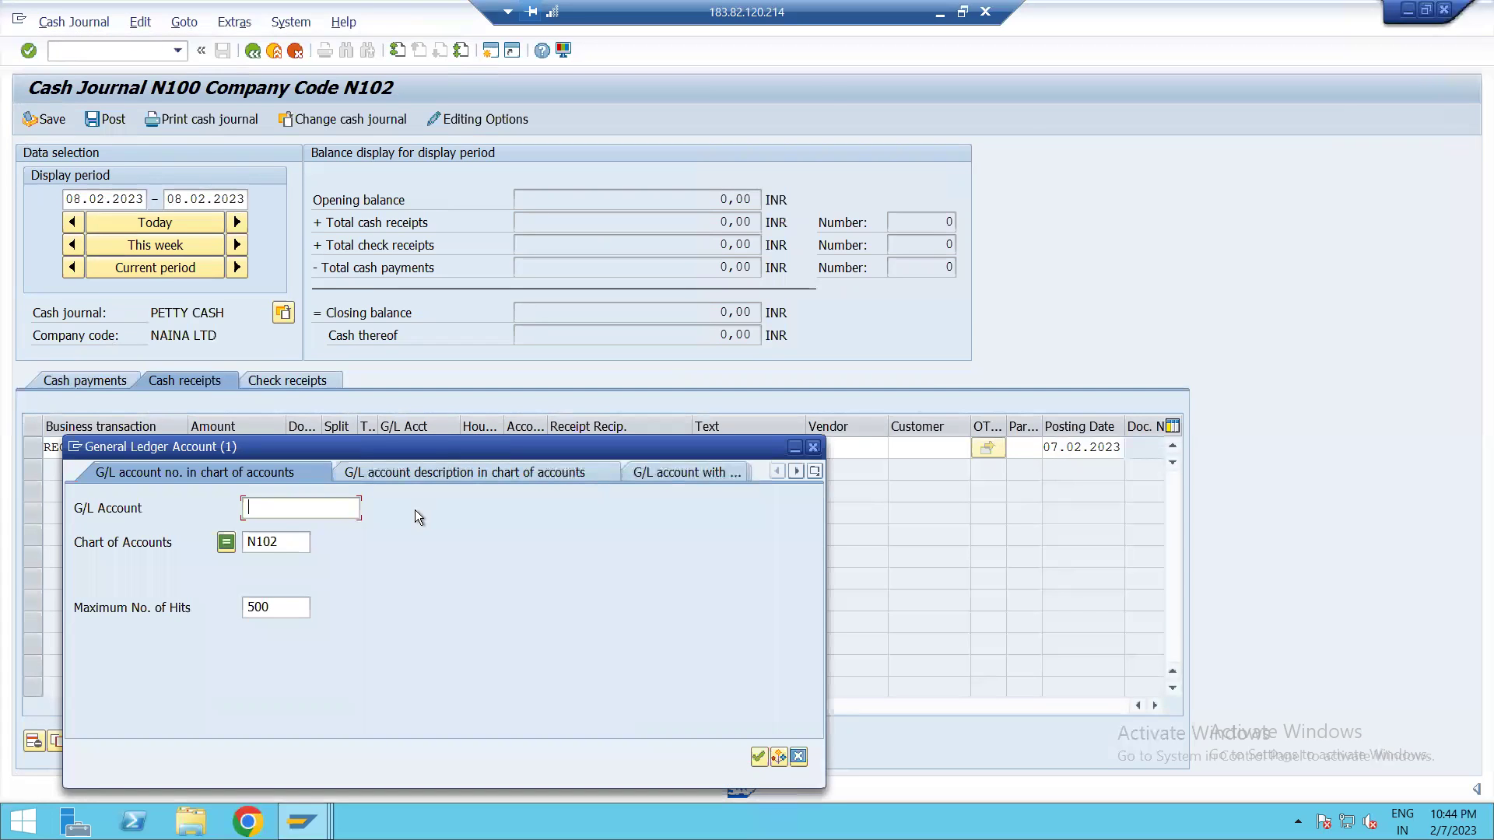
pyautogui.press('Return')
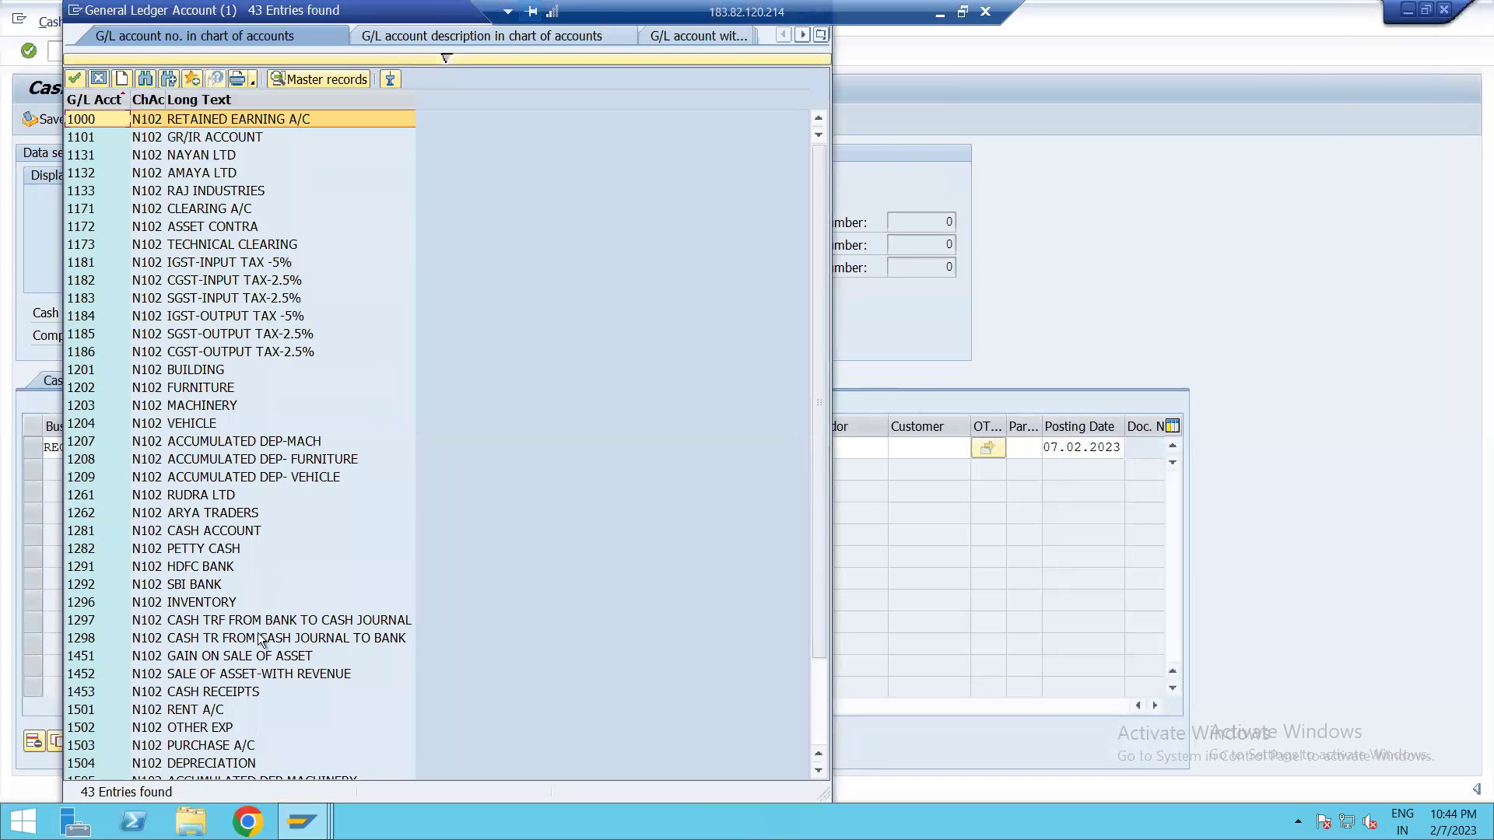
pyautogui.click(236, 628)
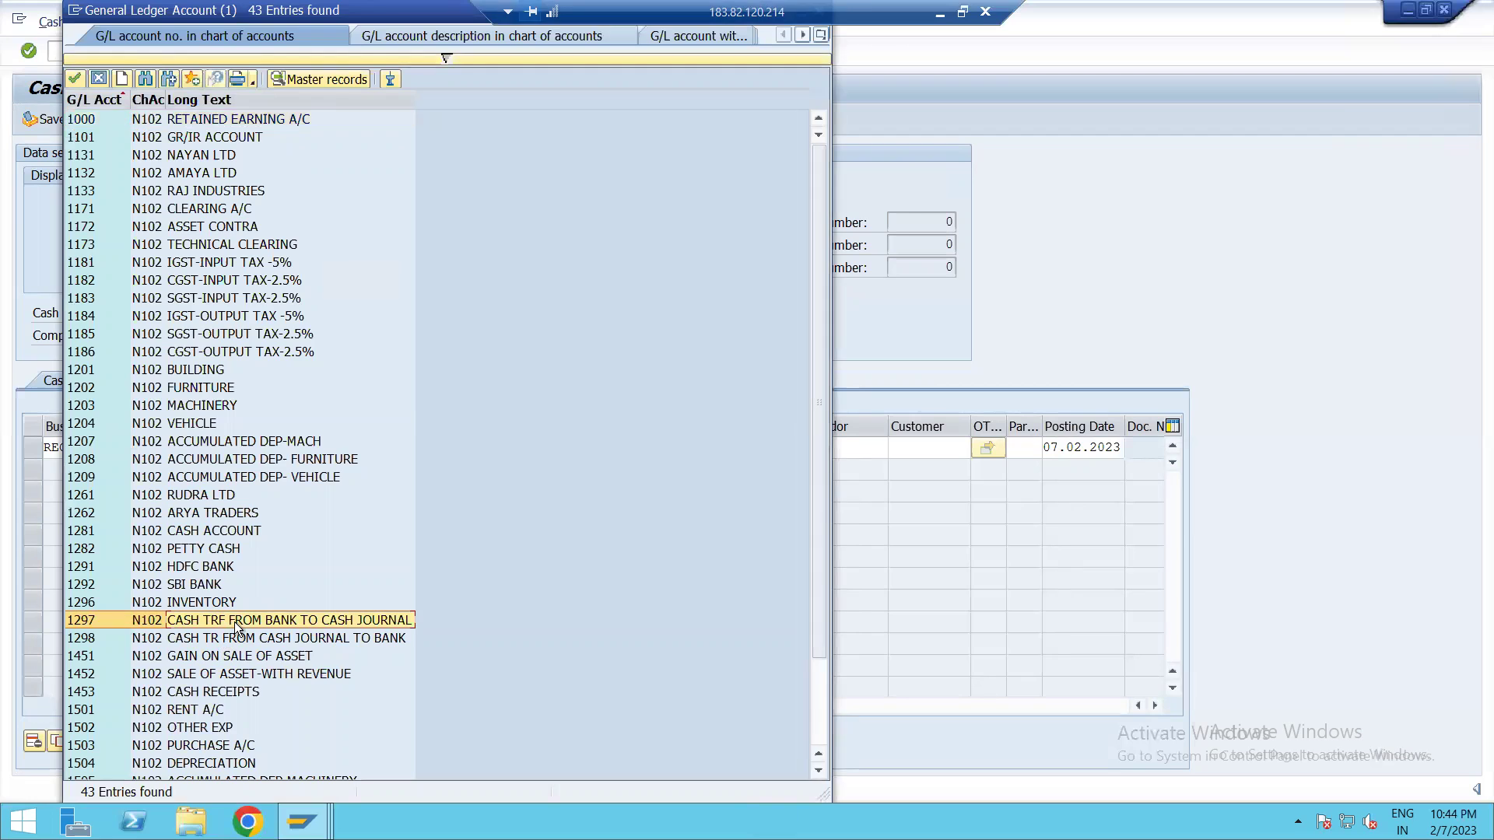
pyautogui.doubleClick(237, 627)
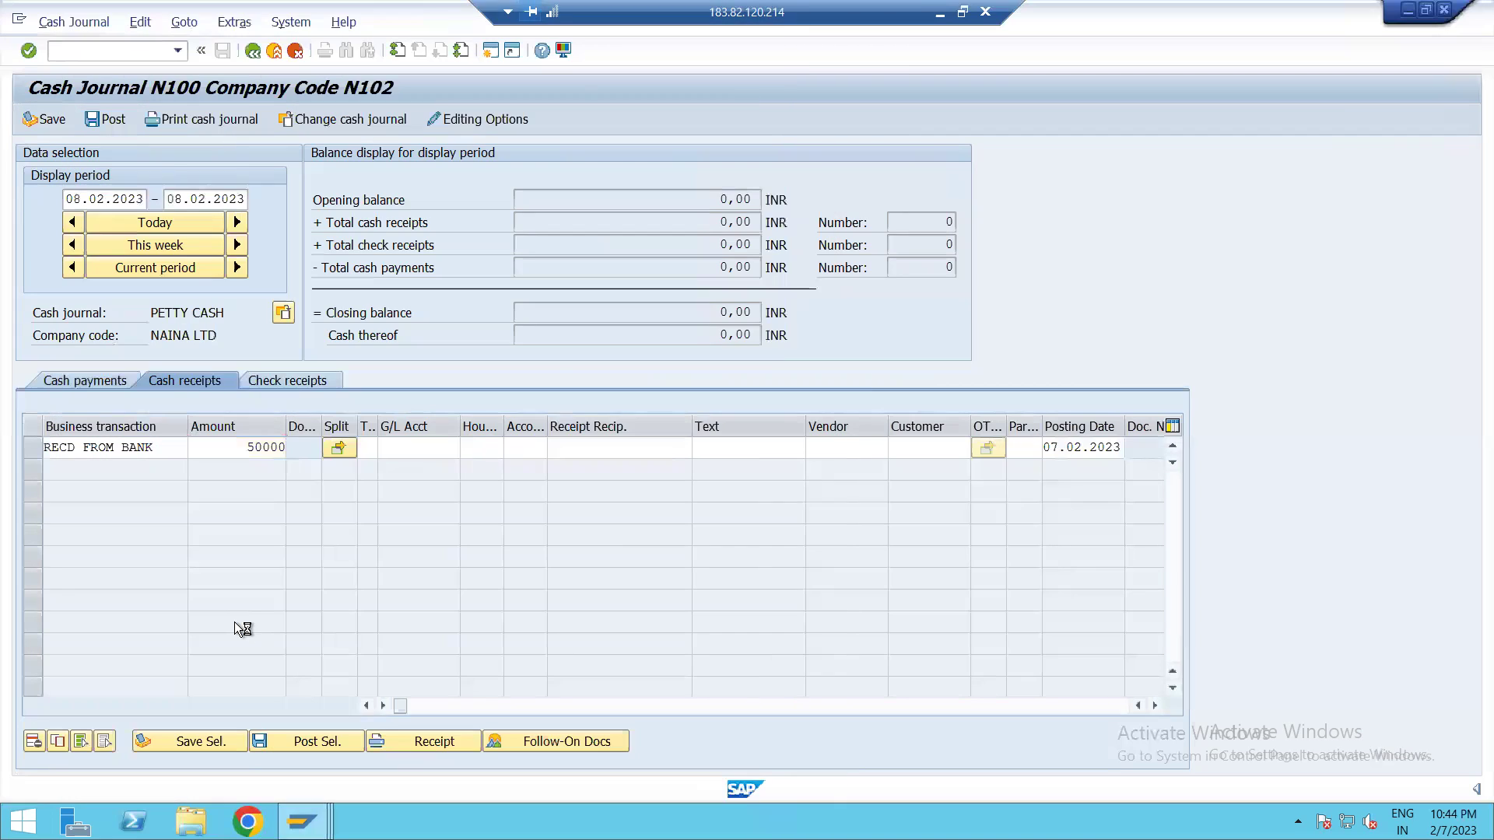
# Set the receipt line's house bank to HDFC1 and its account ID to HDFC
pyautogui.click(489, 446)
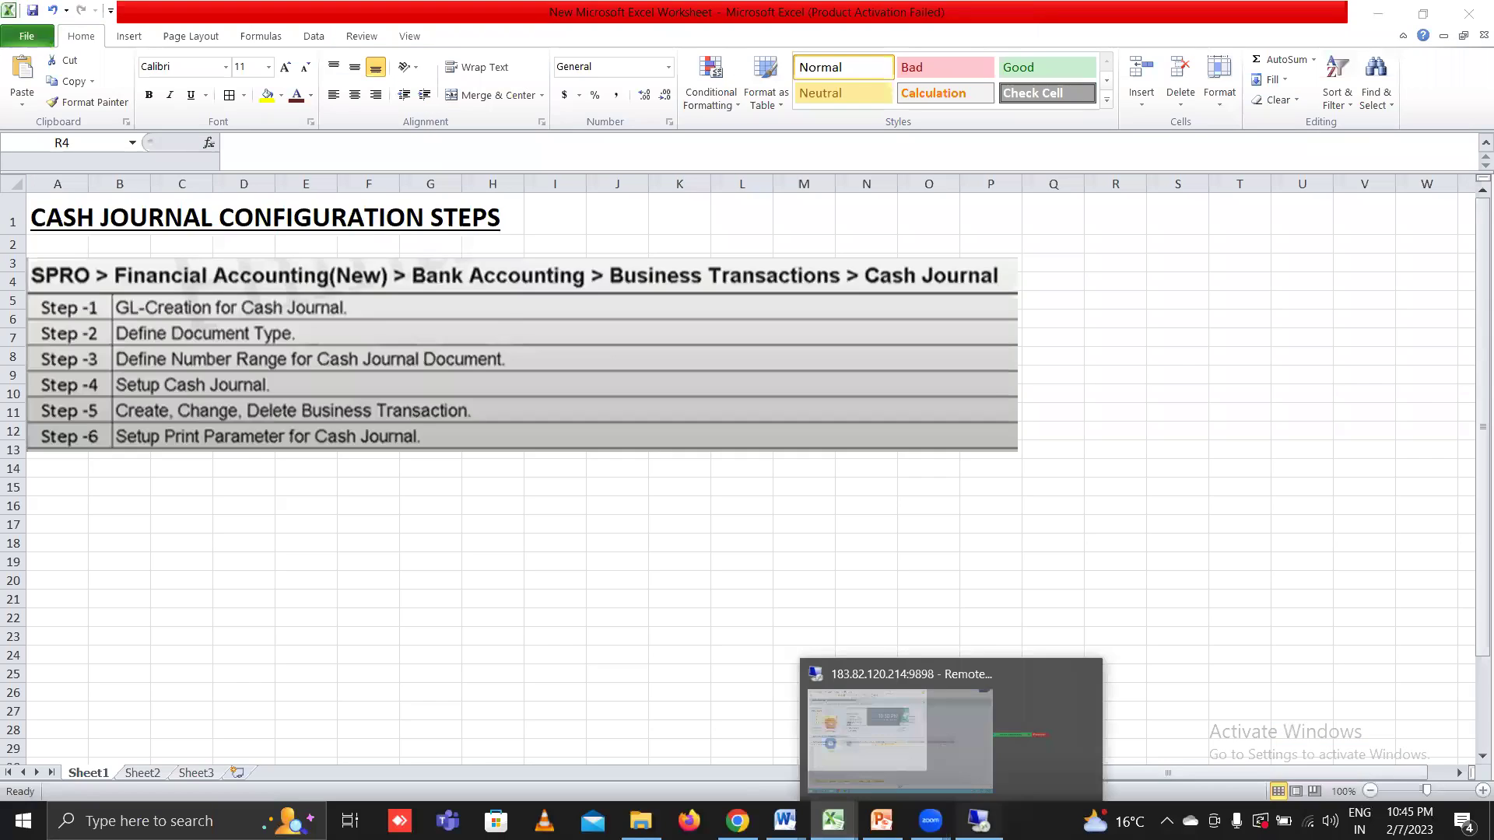
pyautogui.click(400, 820)
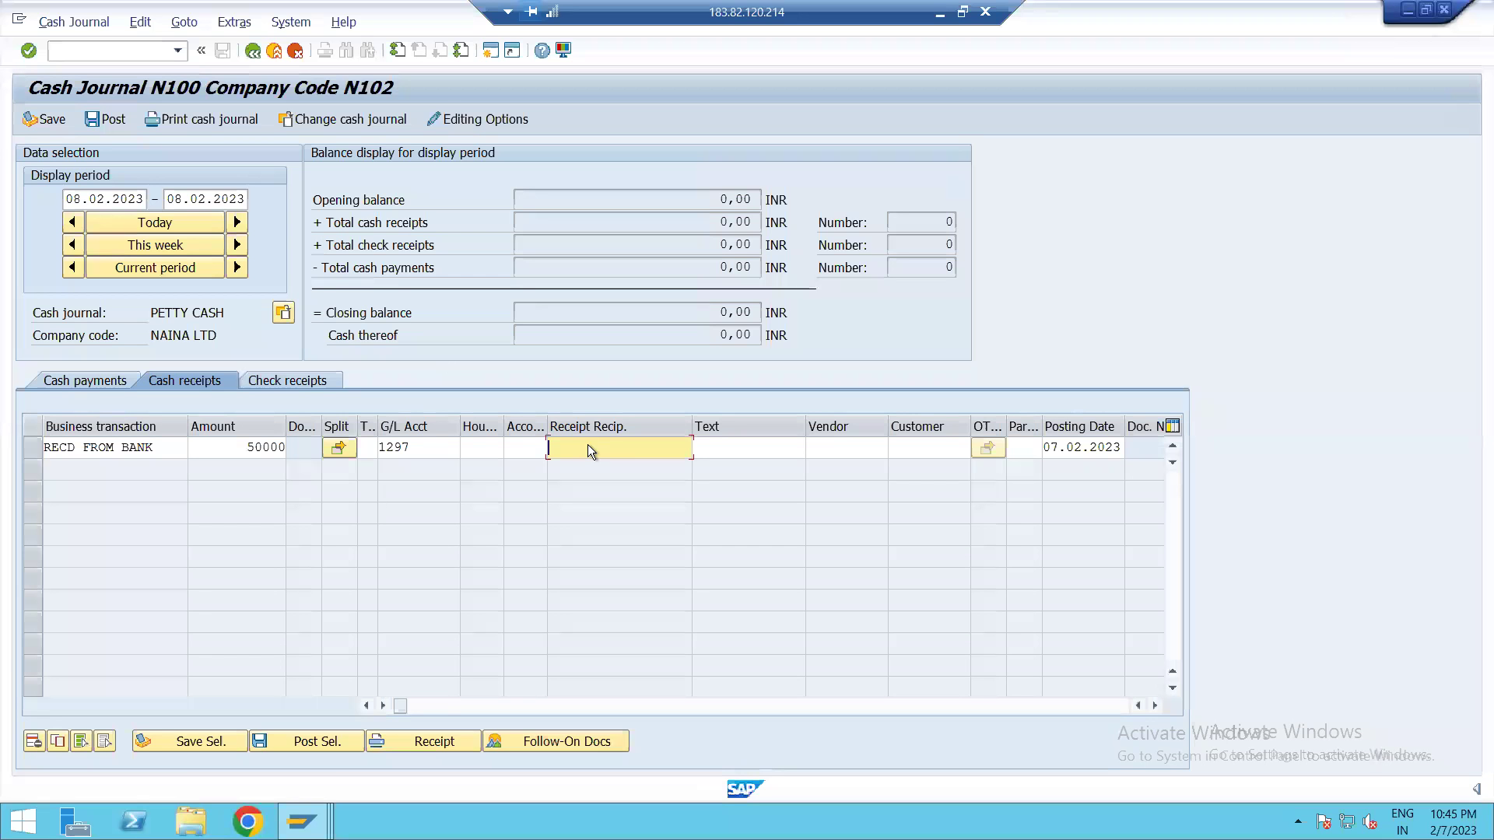
pyautogui.click(492, 449)
pyautogui.click(510, 448)
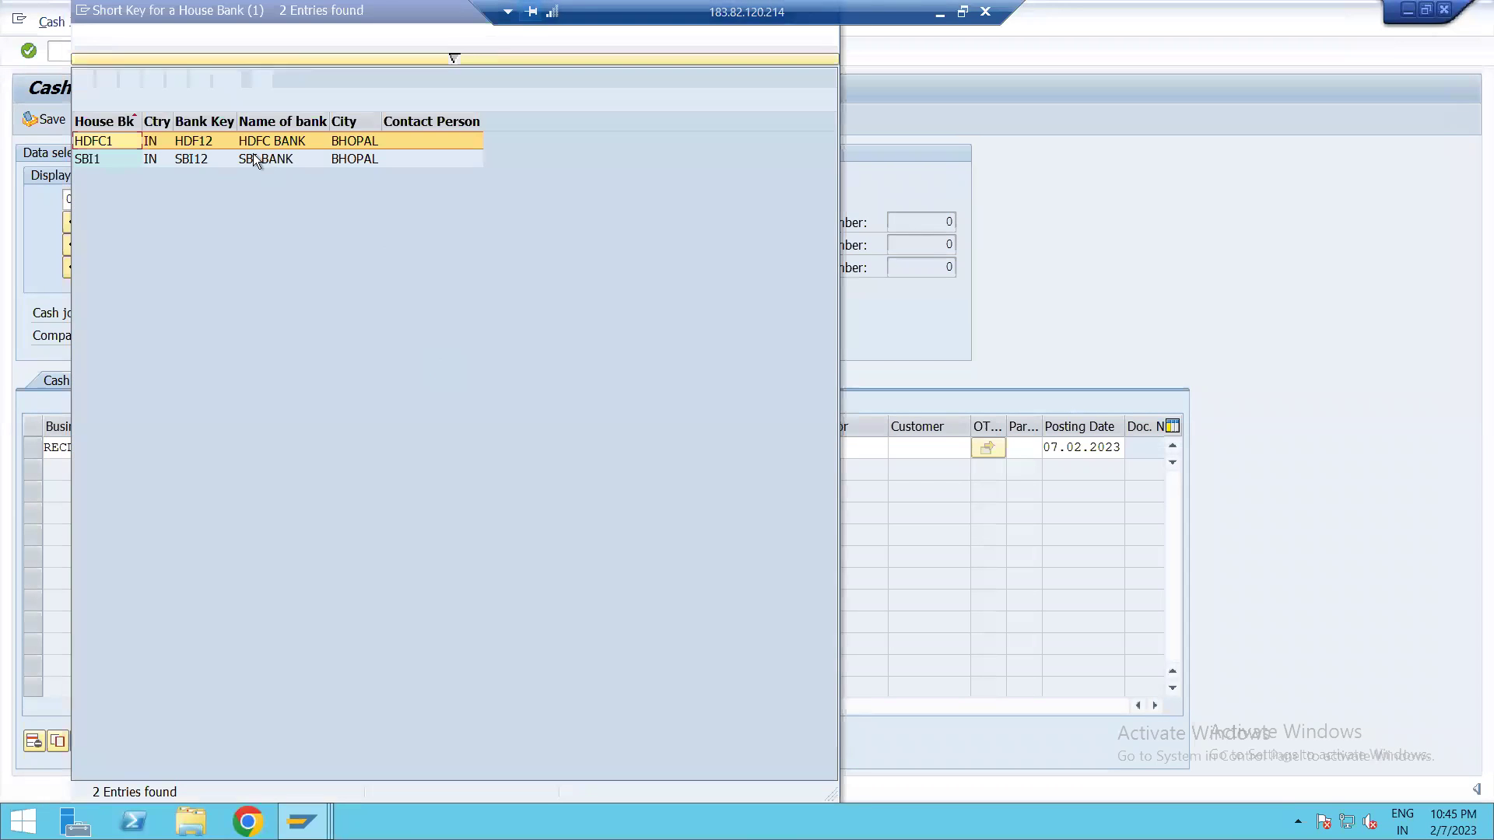
pyautogui.press('Return')
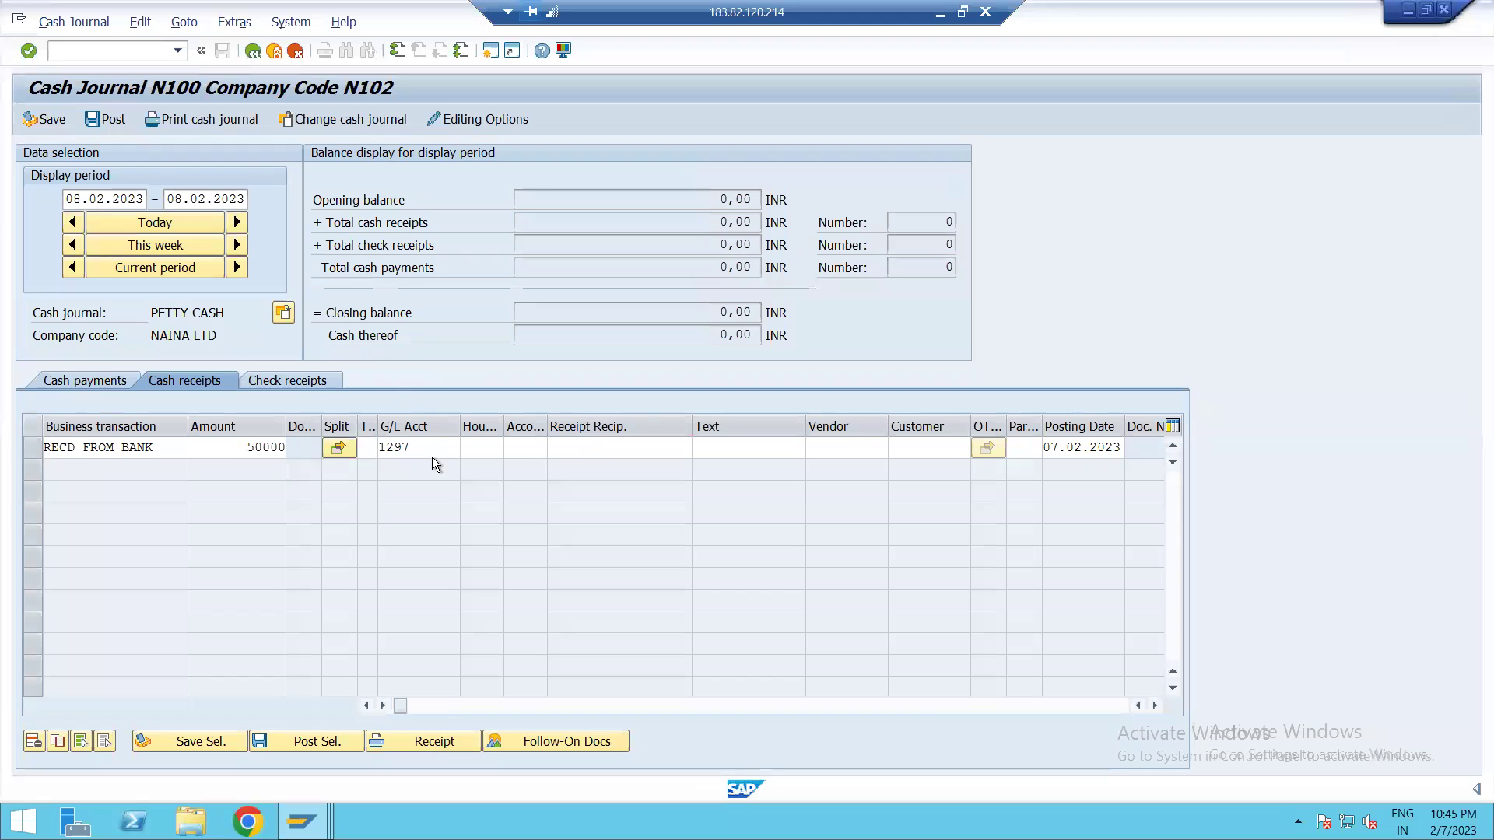
pyautogui.click(526, 450)
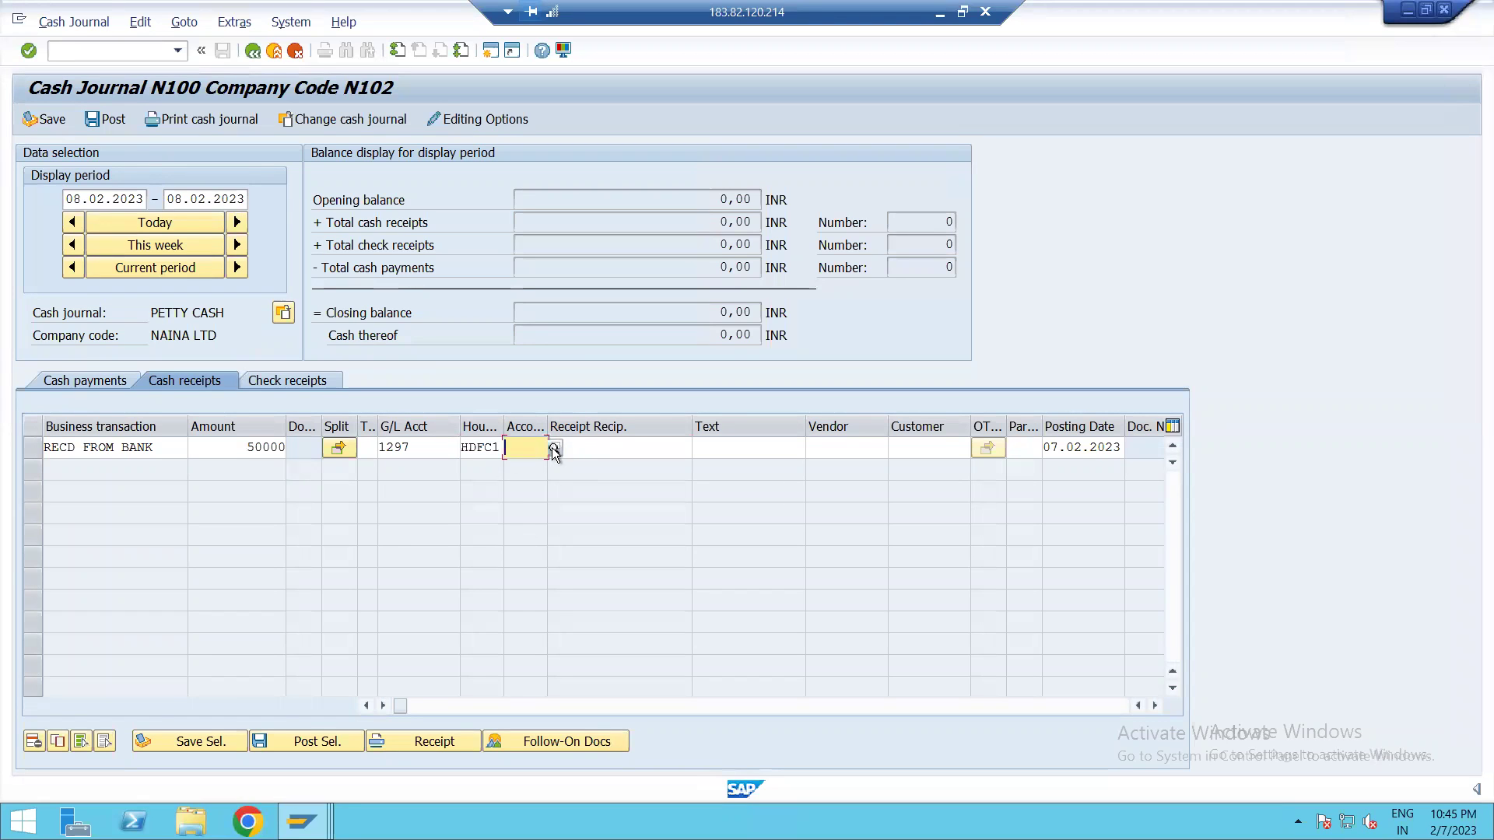
pyautogui.click(554, 450)
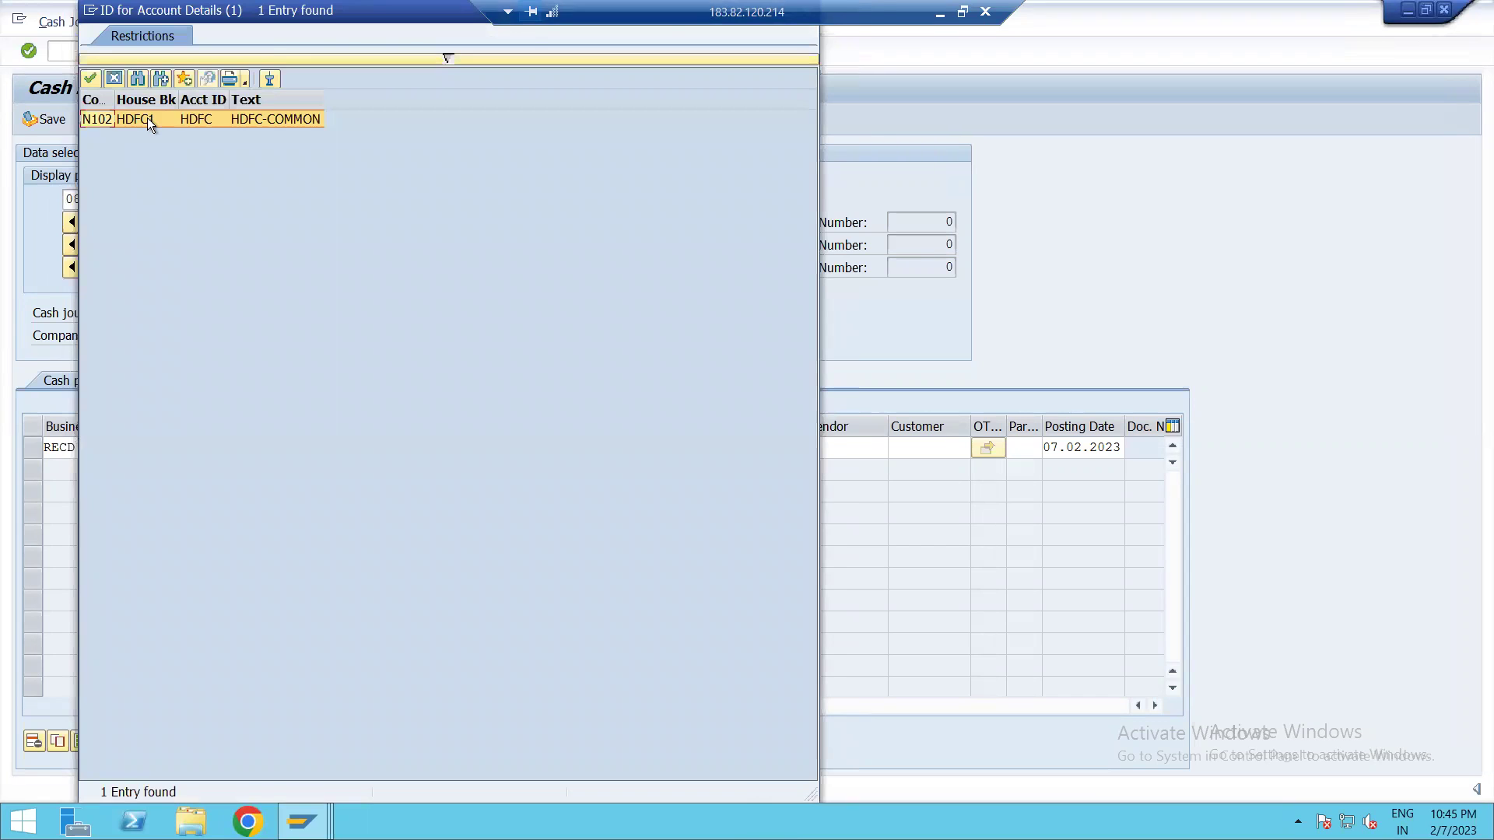
pyautogui.doubleClick(147, 118)
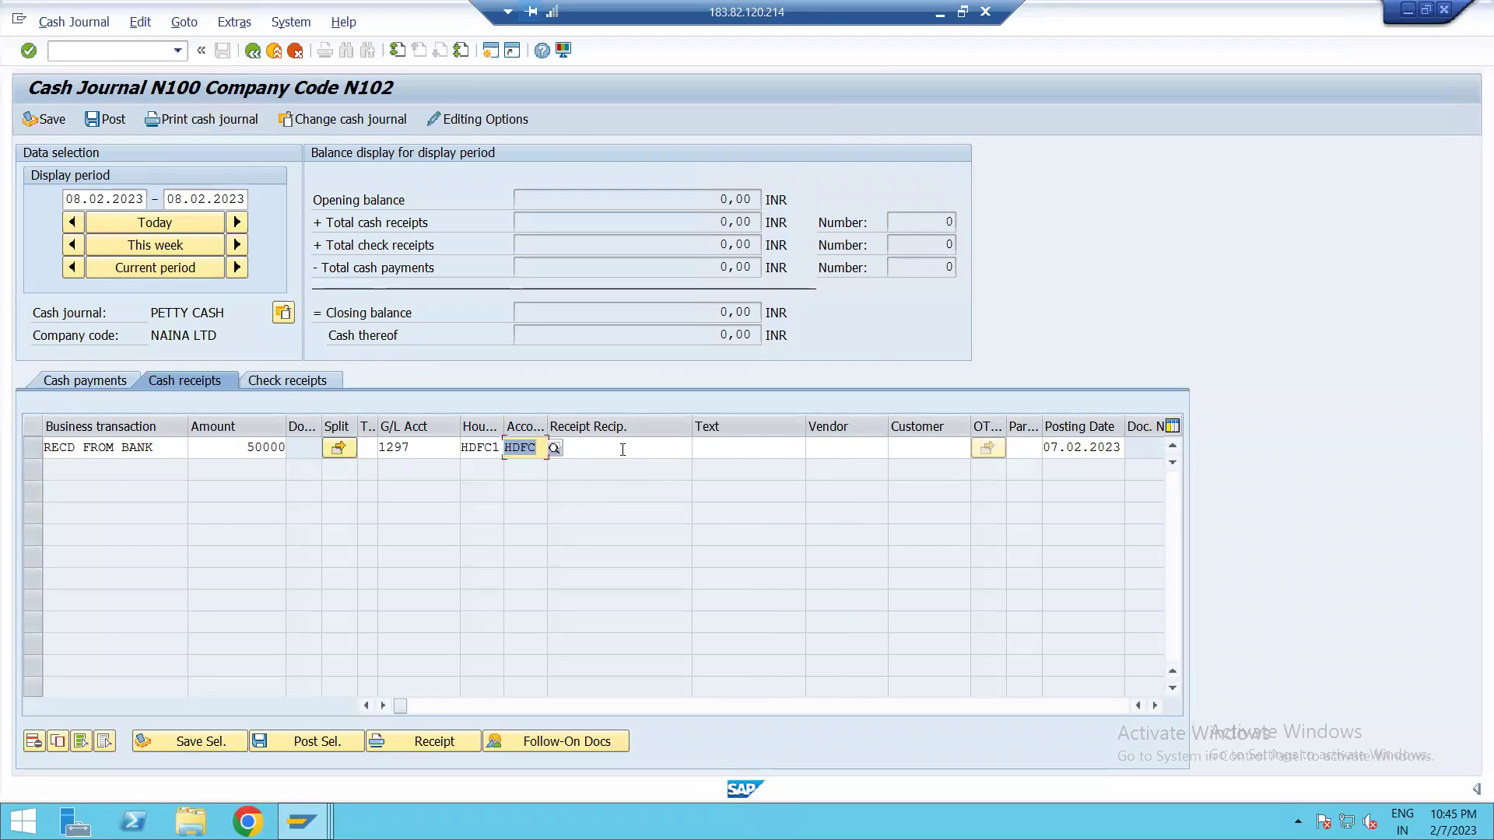
# Enter the text RECD FROM BANK on the receipt line and confirm the entry
pyautogui.click(733, 451)
pyautogui.write('RECD')
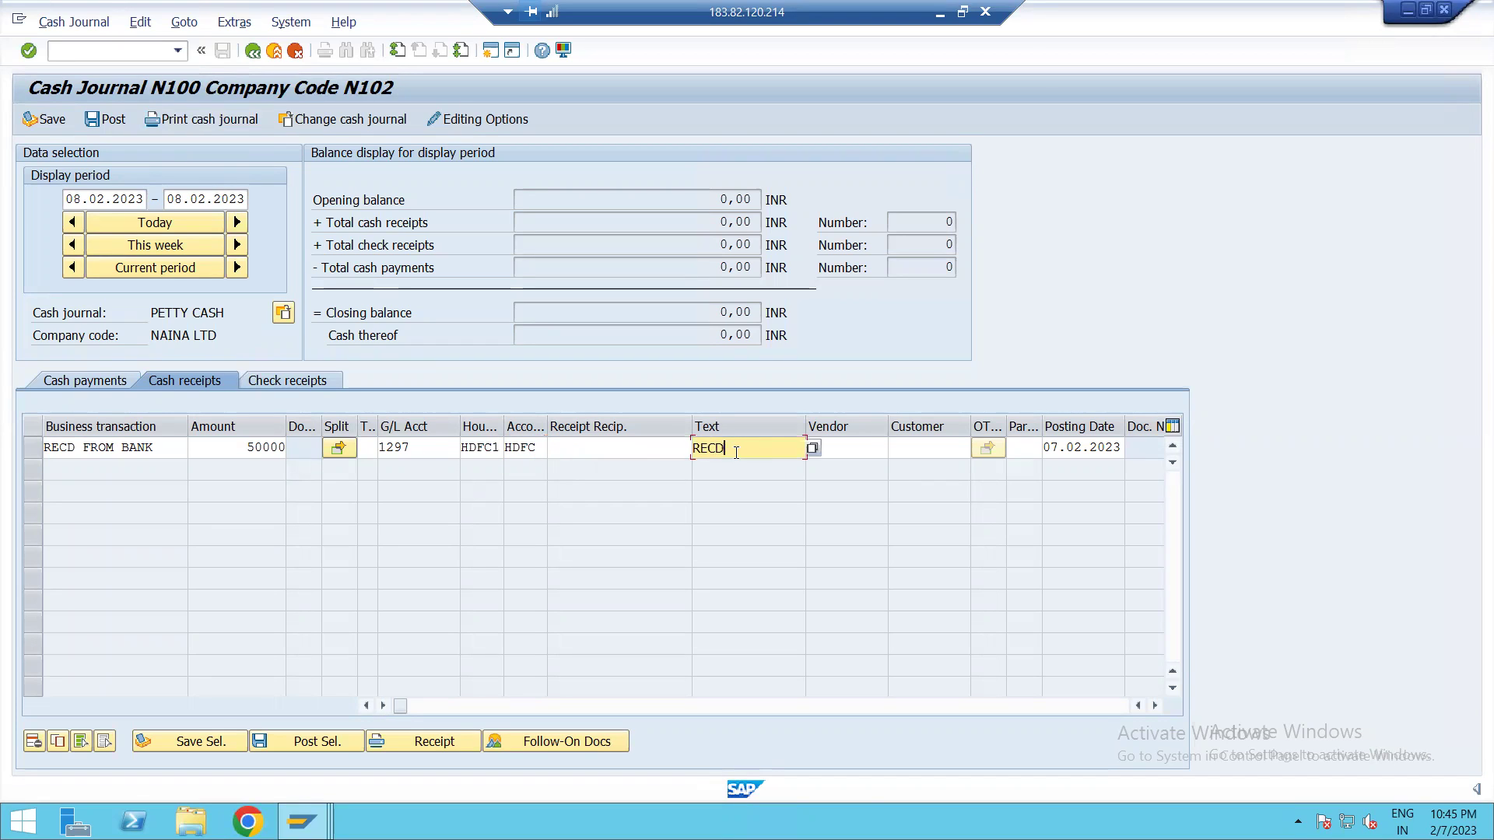
pyautogui.write(' FROM BANK')
pyautogui.press('Return')
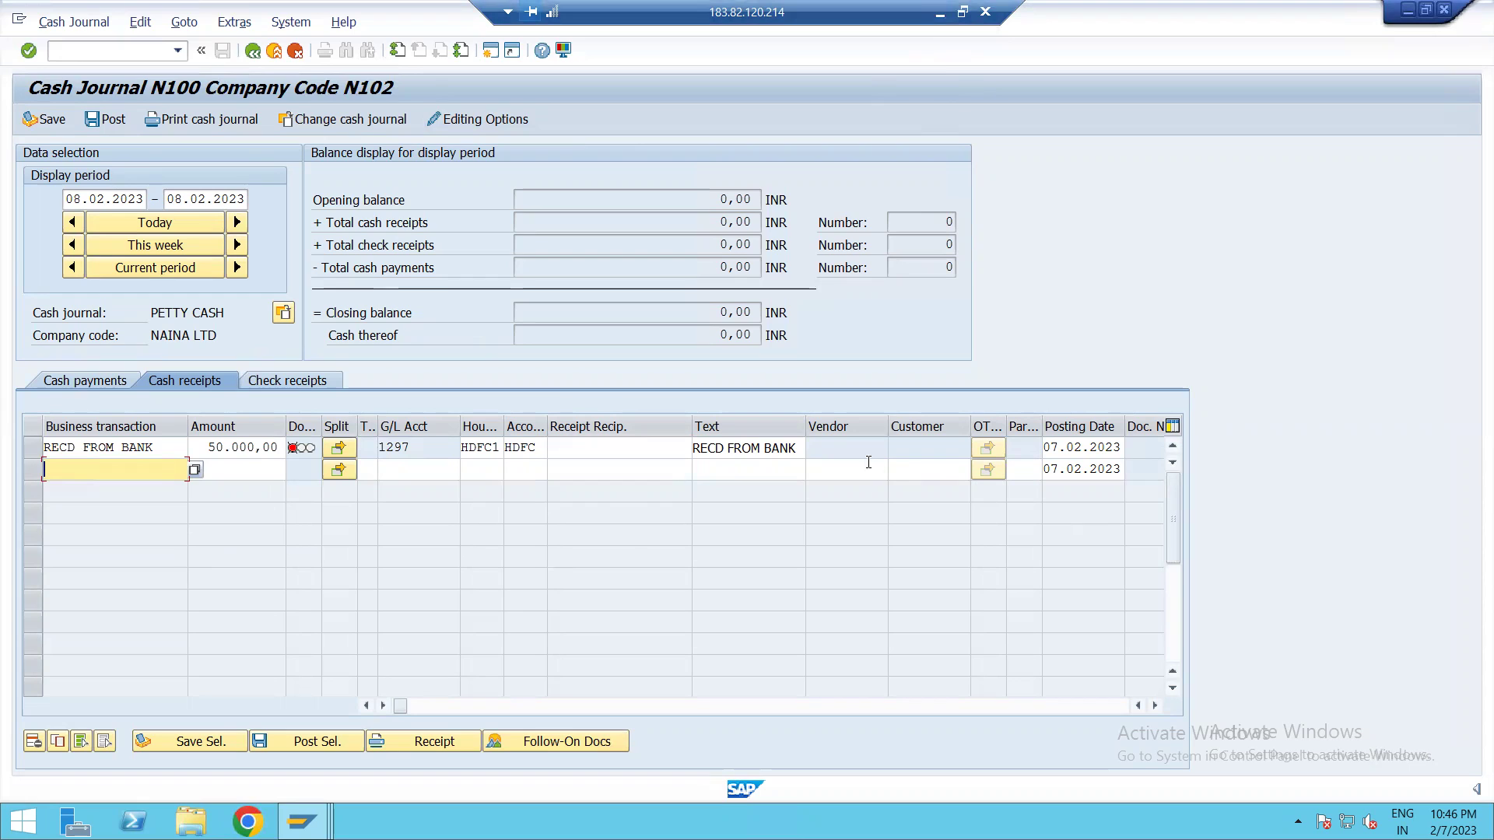
# Start a cash payment line with business transaction PAYMENT TO BANK and an amount of 20000
pyautogui.click(100, 382)
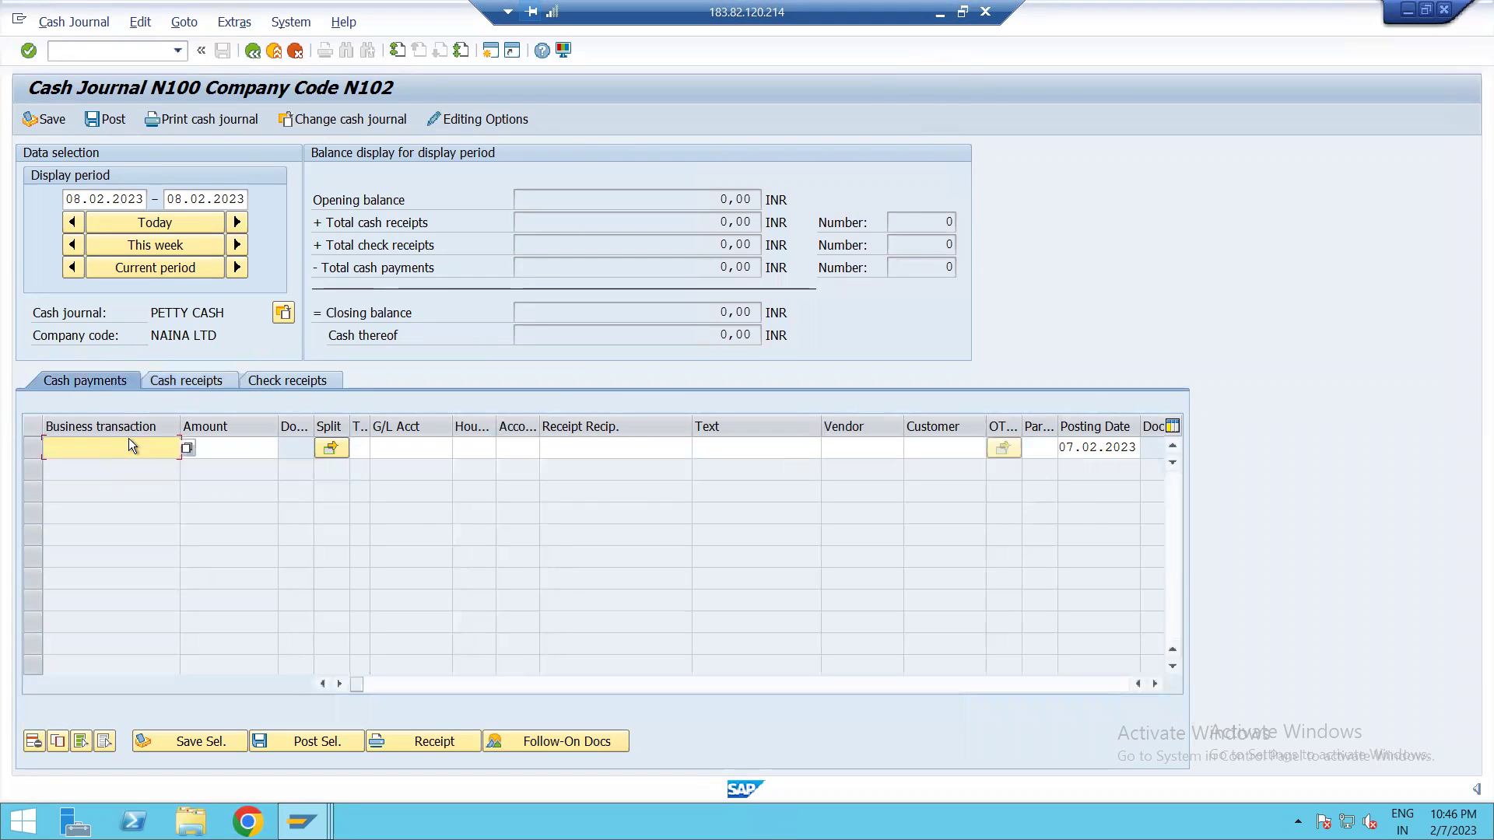
pyautogui.click(186, 448)
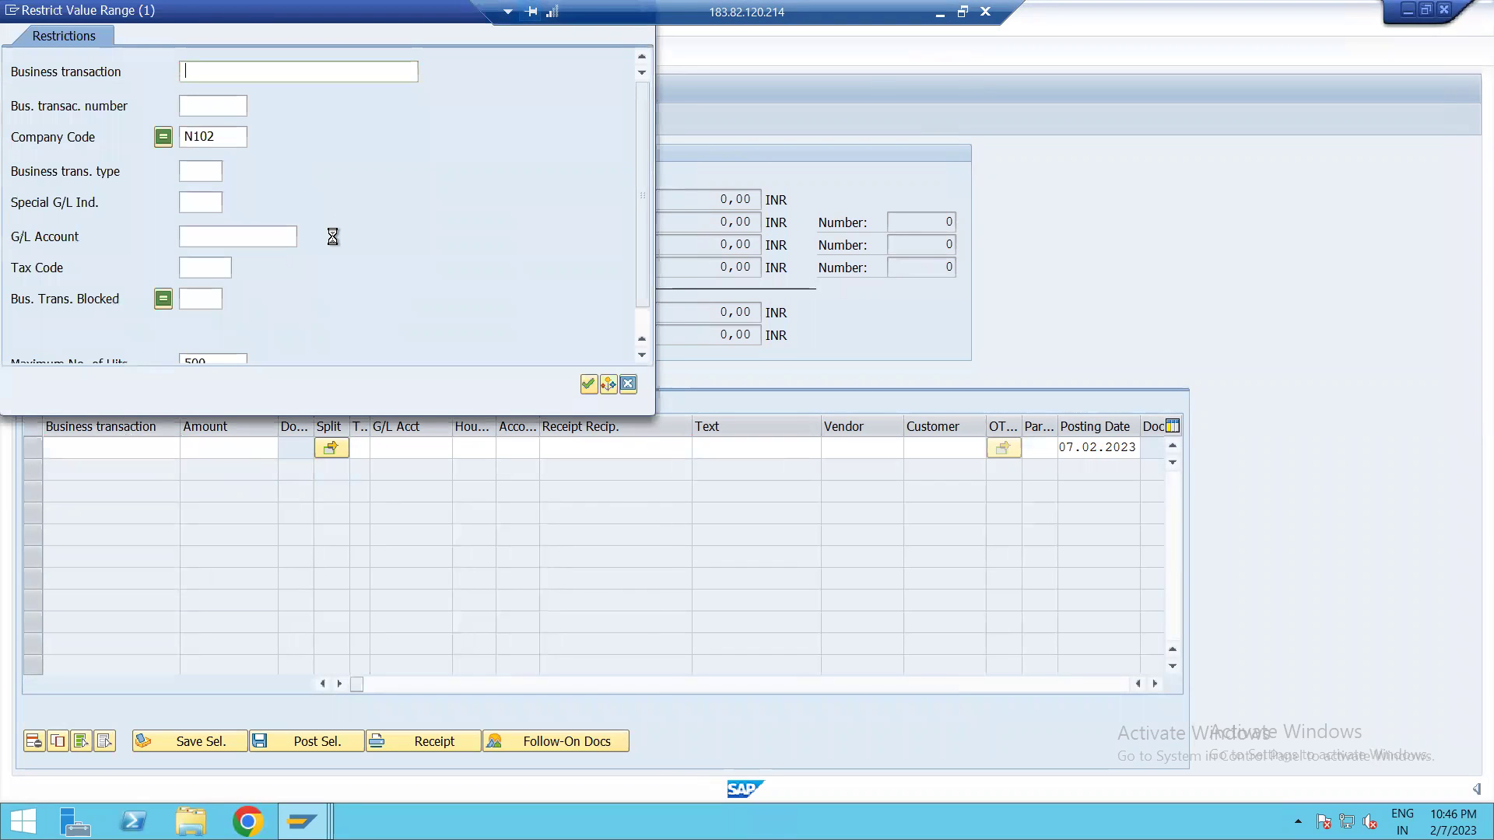
pyautogui.press('Return')
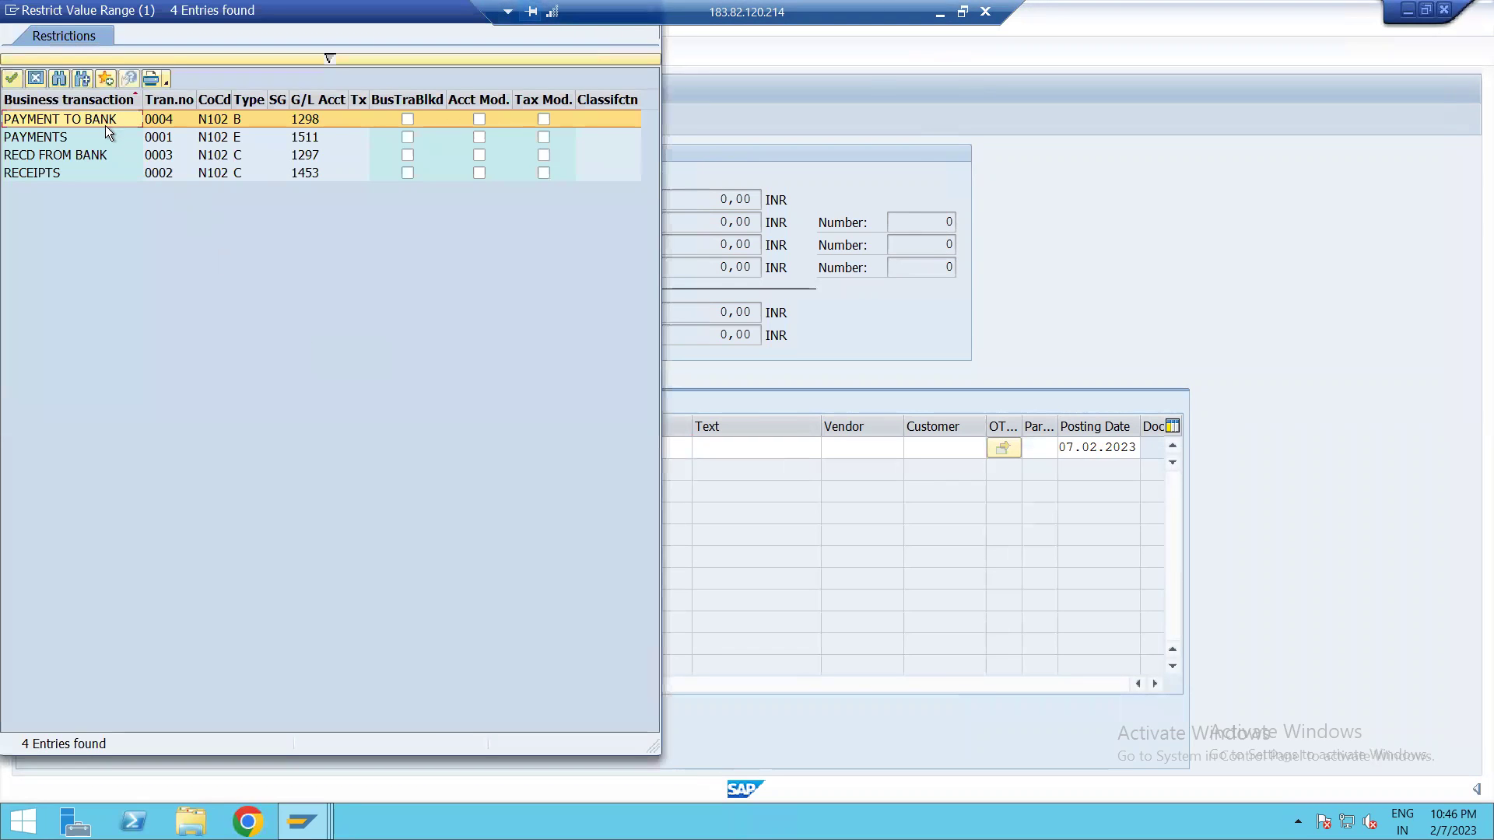
pyautogui.doubleClick(83, 119)
pyautogui.click(208, 446)
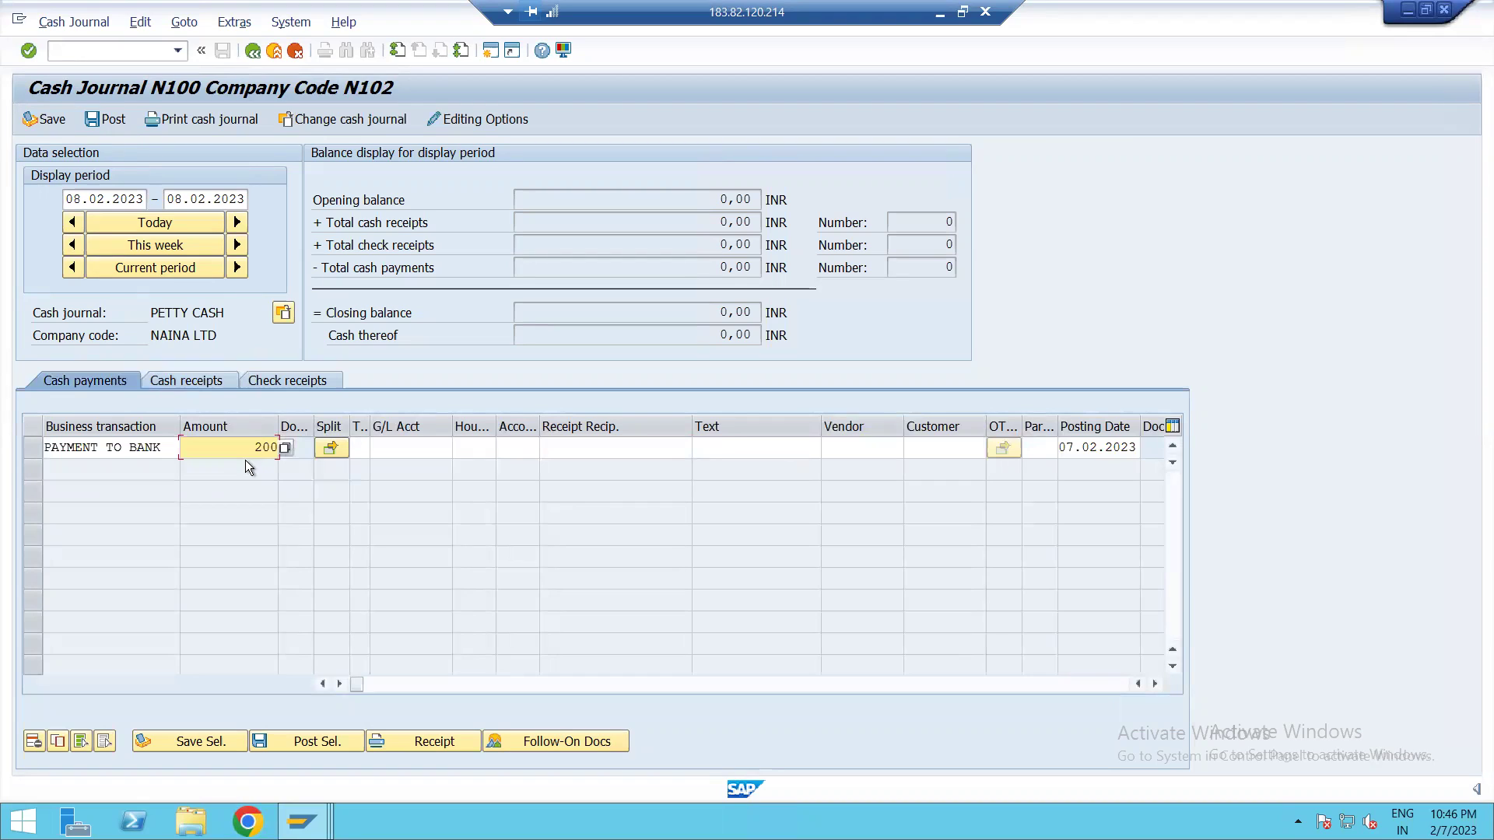
# Assign G/L account 1298, CASH TR FROM CASH JOURNAL TO BANK, to the payment line
pyautogui.click(405, 449)
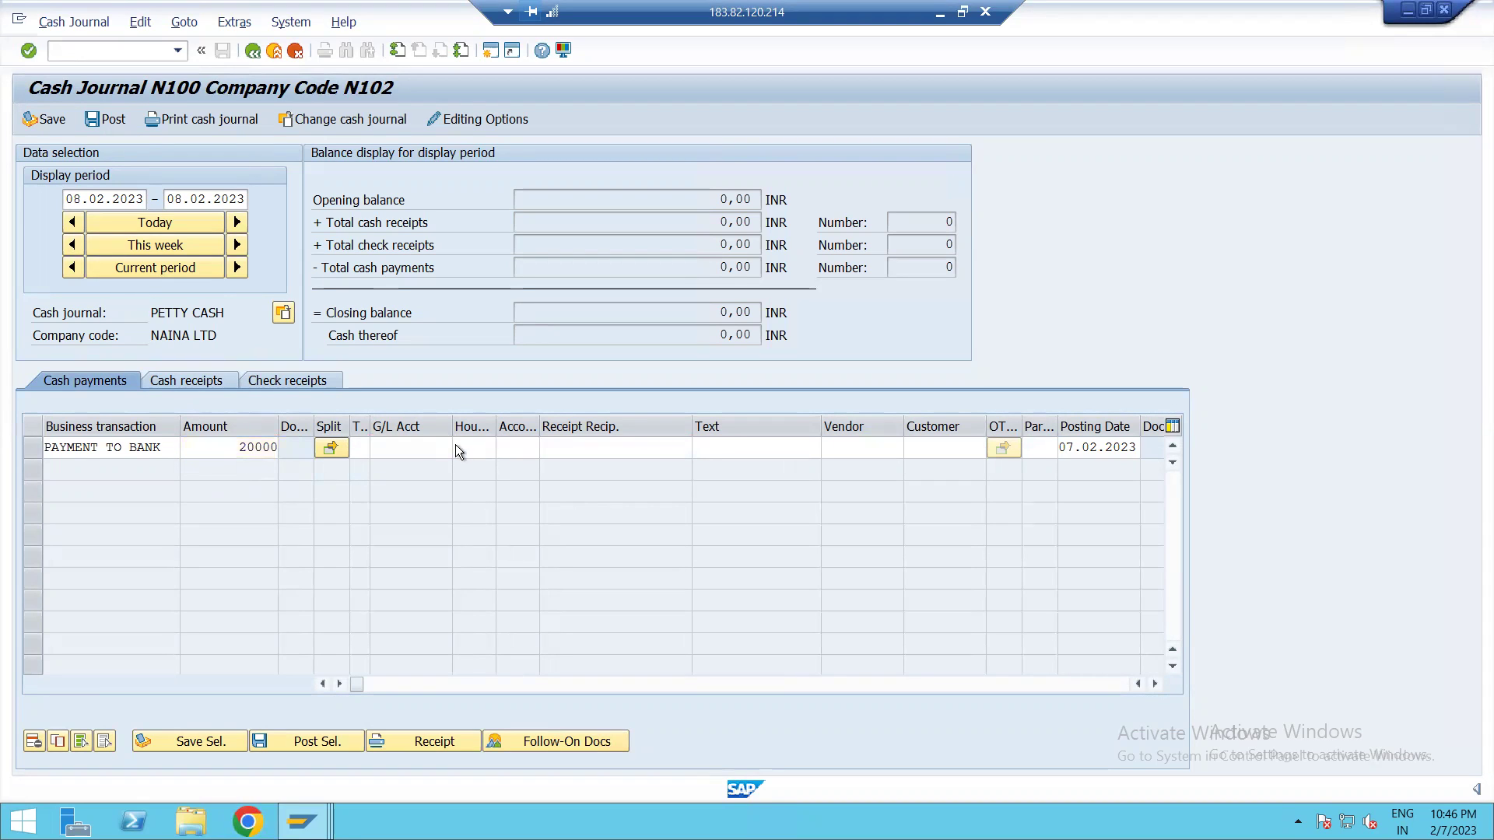
pyautogui.click(455, 445)
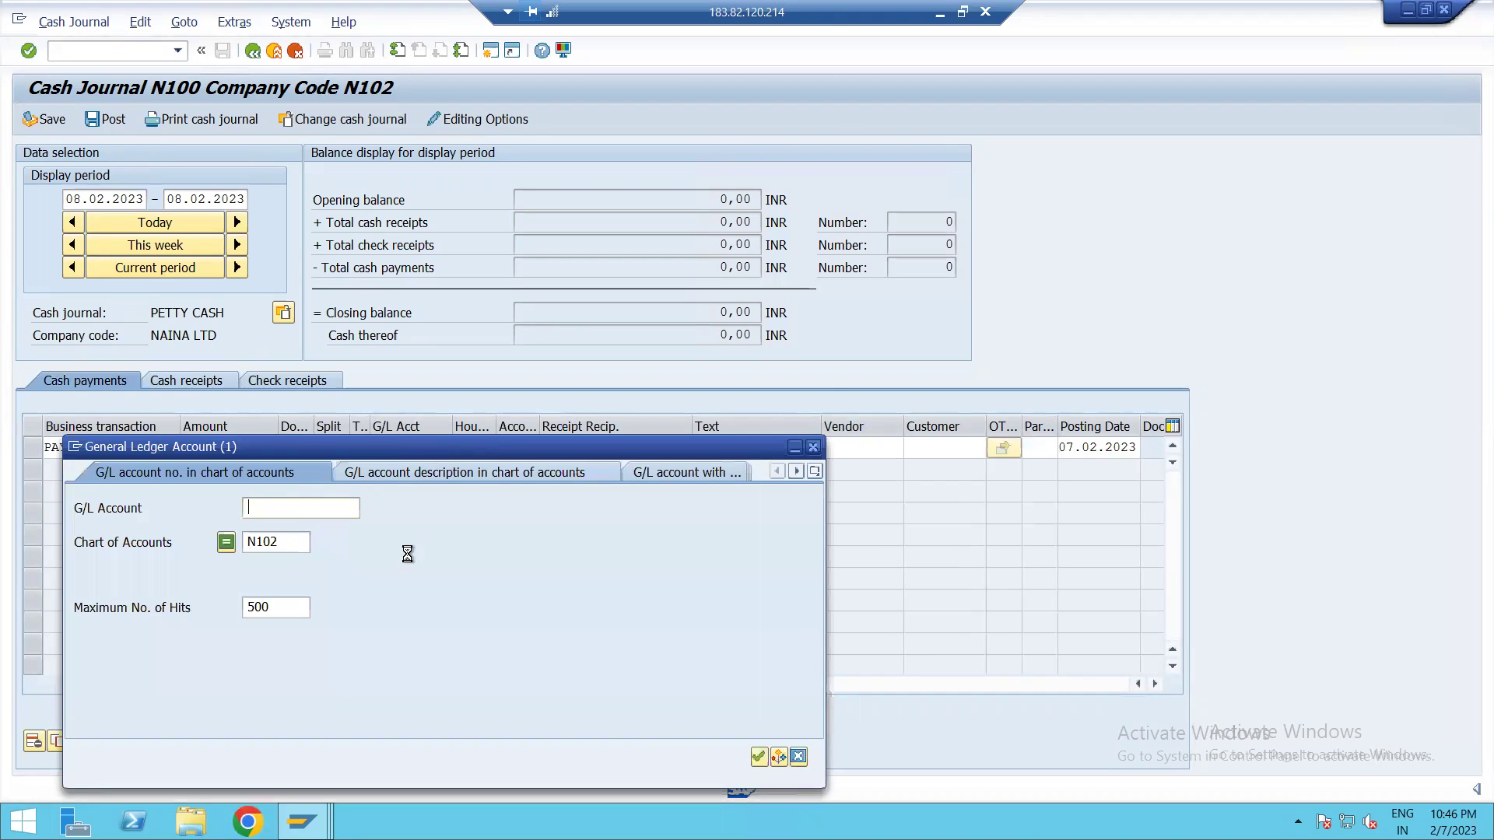
pyautogui.press('Return')
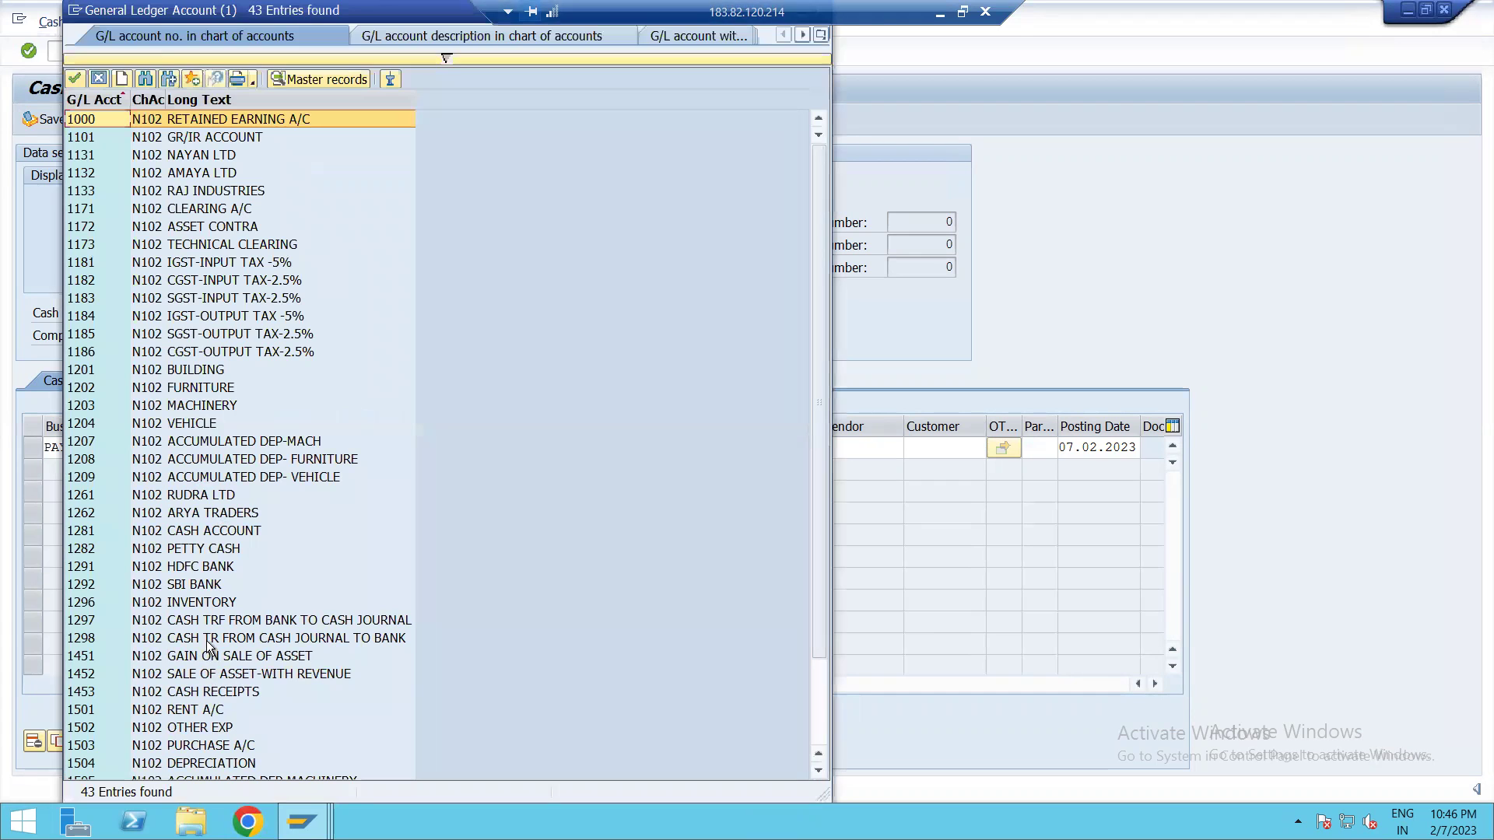
pyautogui.doubleClick(214, 639)
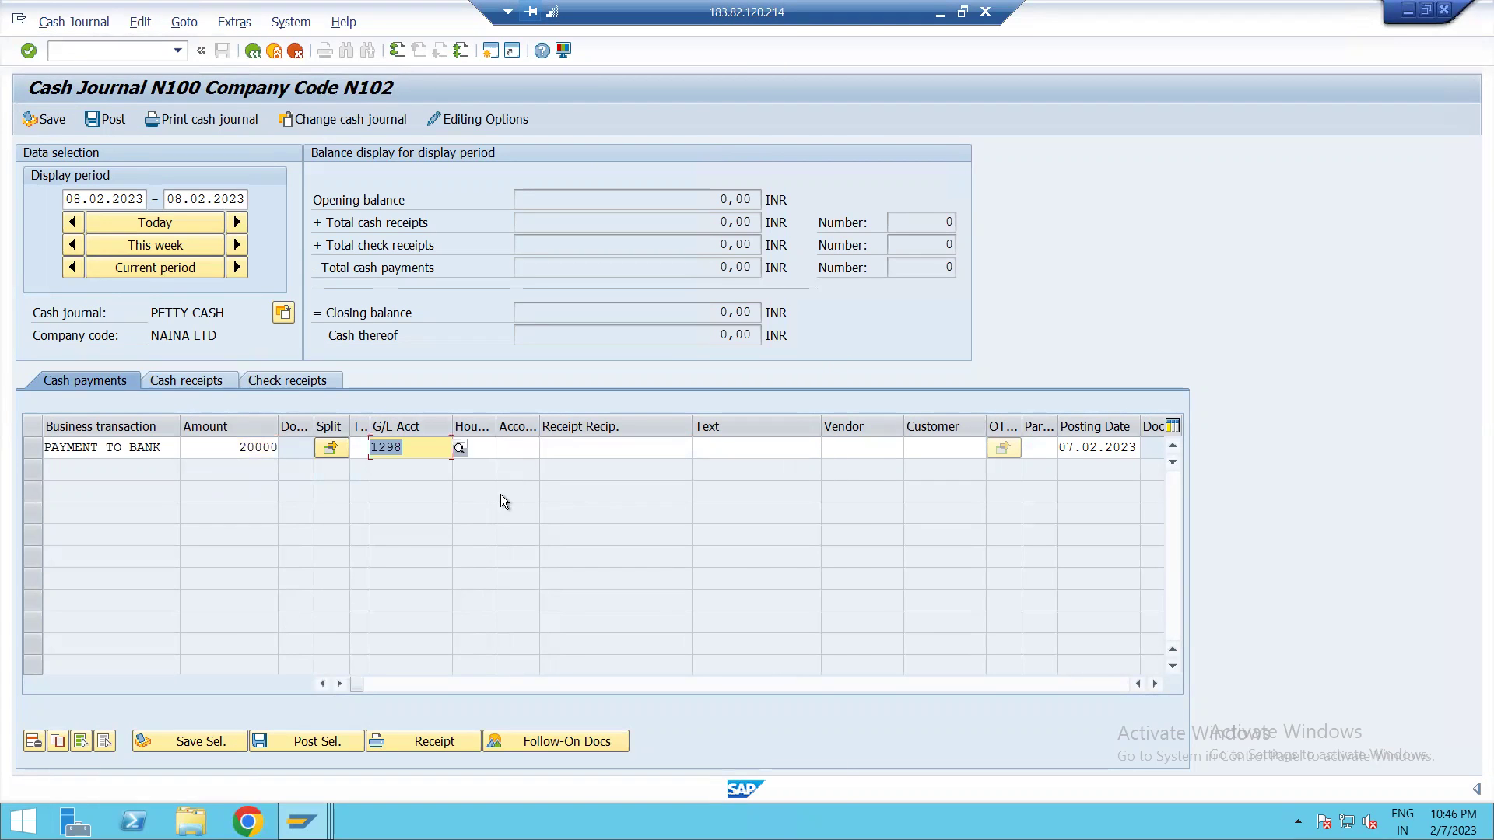
# Set the PAYMENT TO BANK line's house bank to HDFC1
pyautogui.click(478, 450)
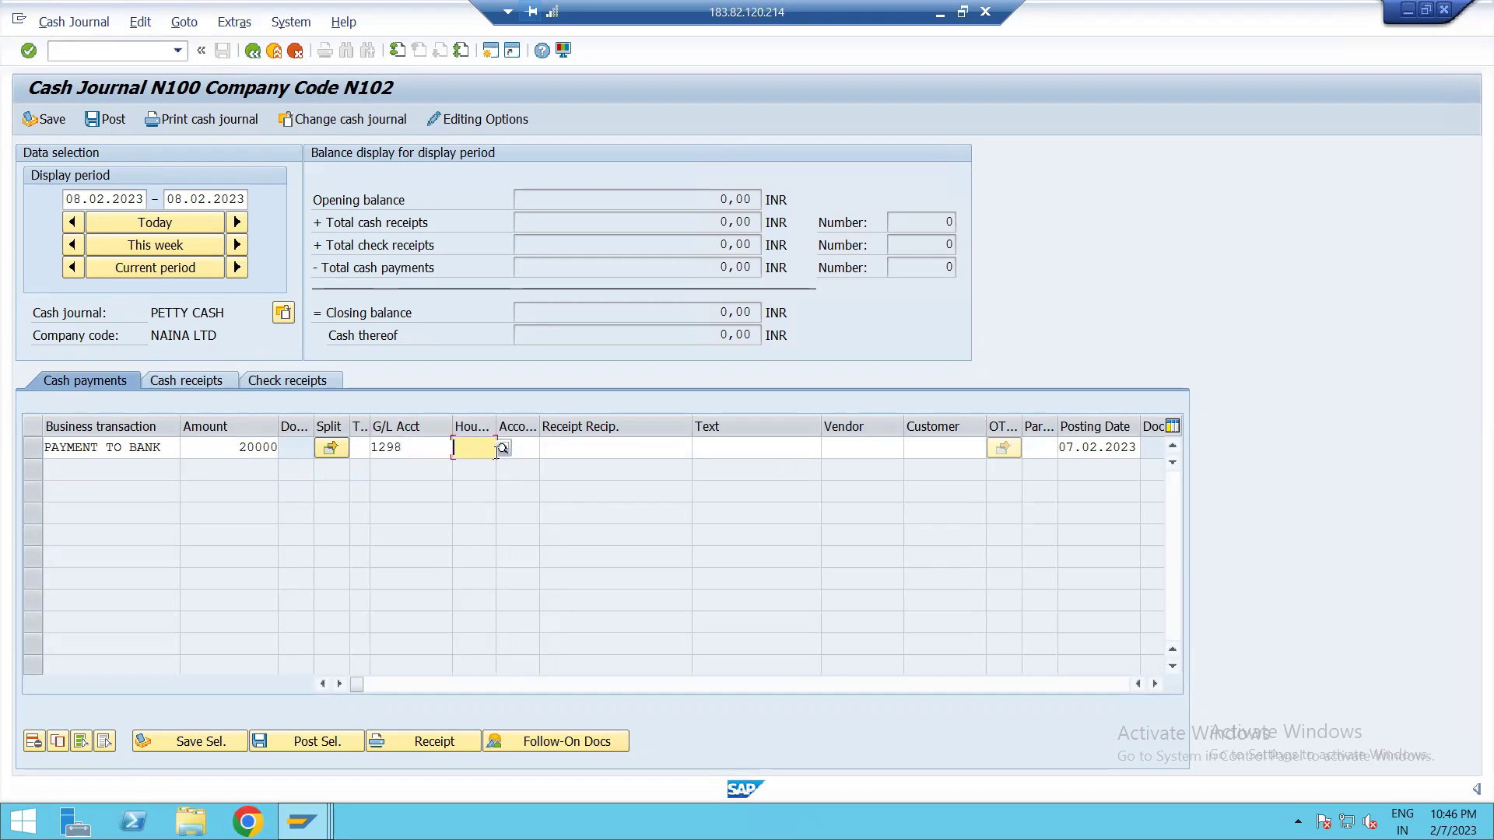
pyautogui.press('F4')
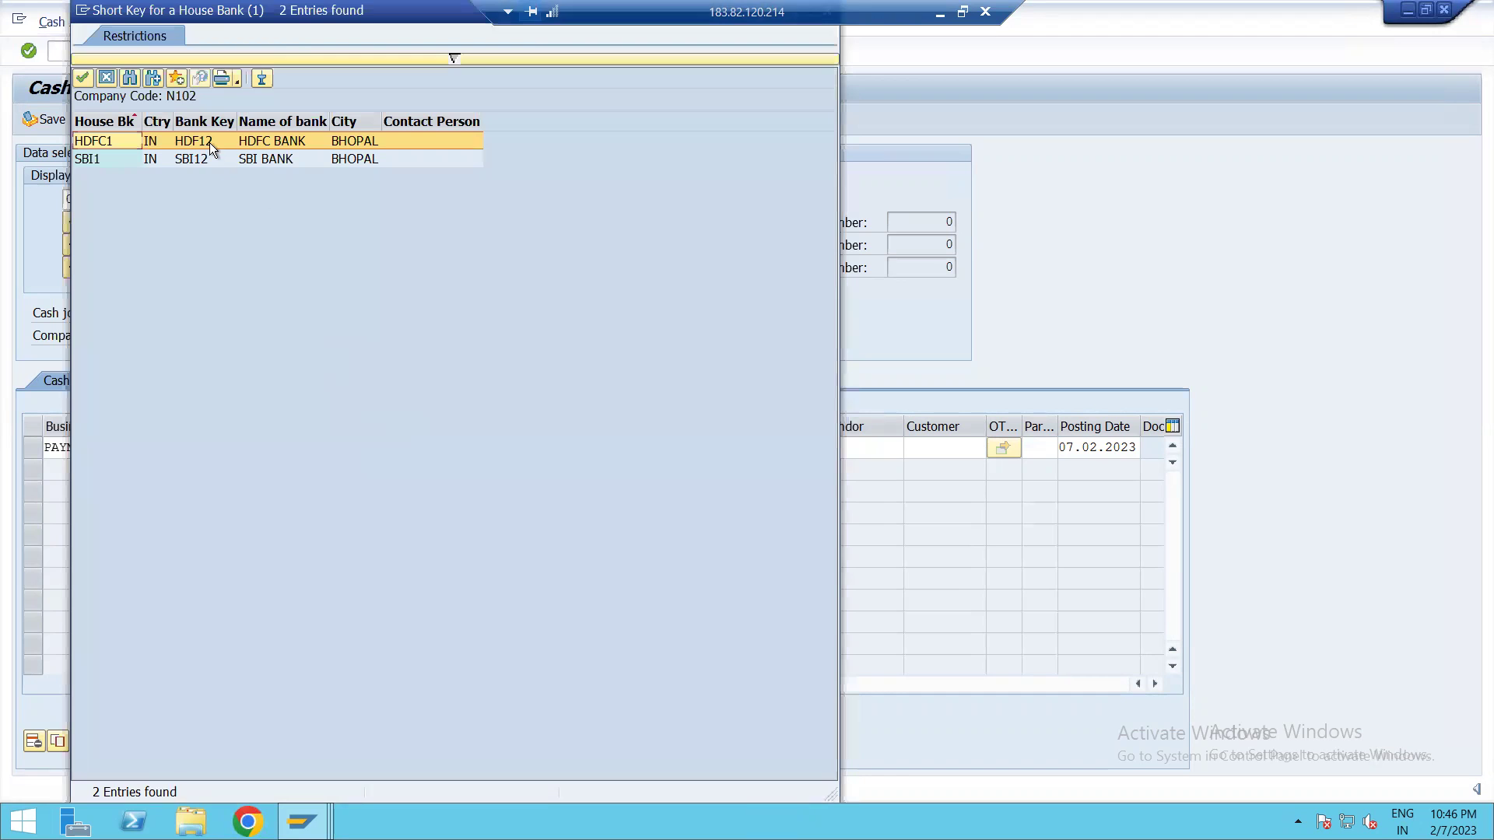
pyautogui.click(208, 143)
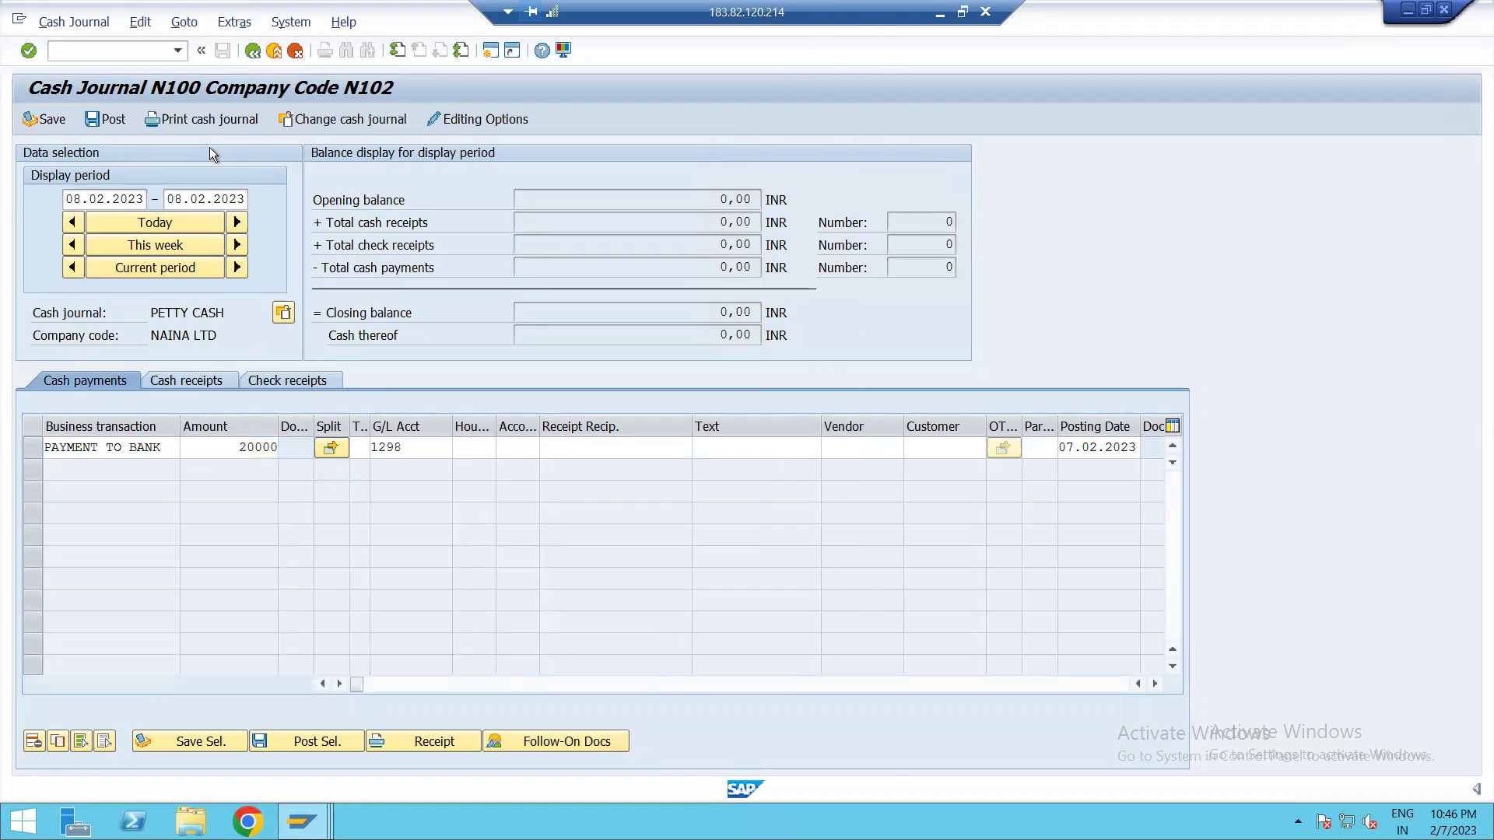
# Enter the text PAY TO BANK on the payment line and confirm the entry
pyautogui.click(666, 444)
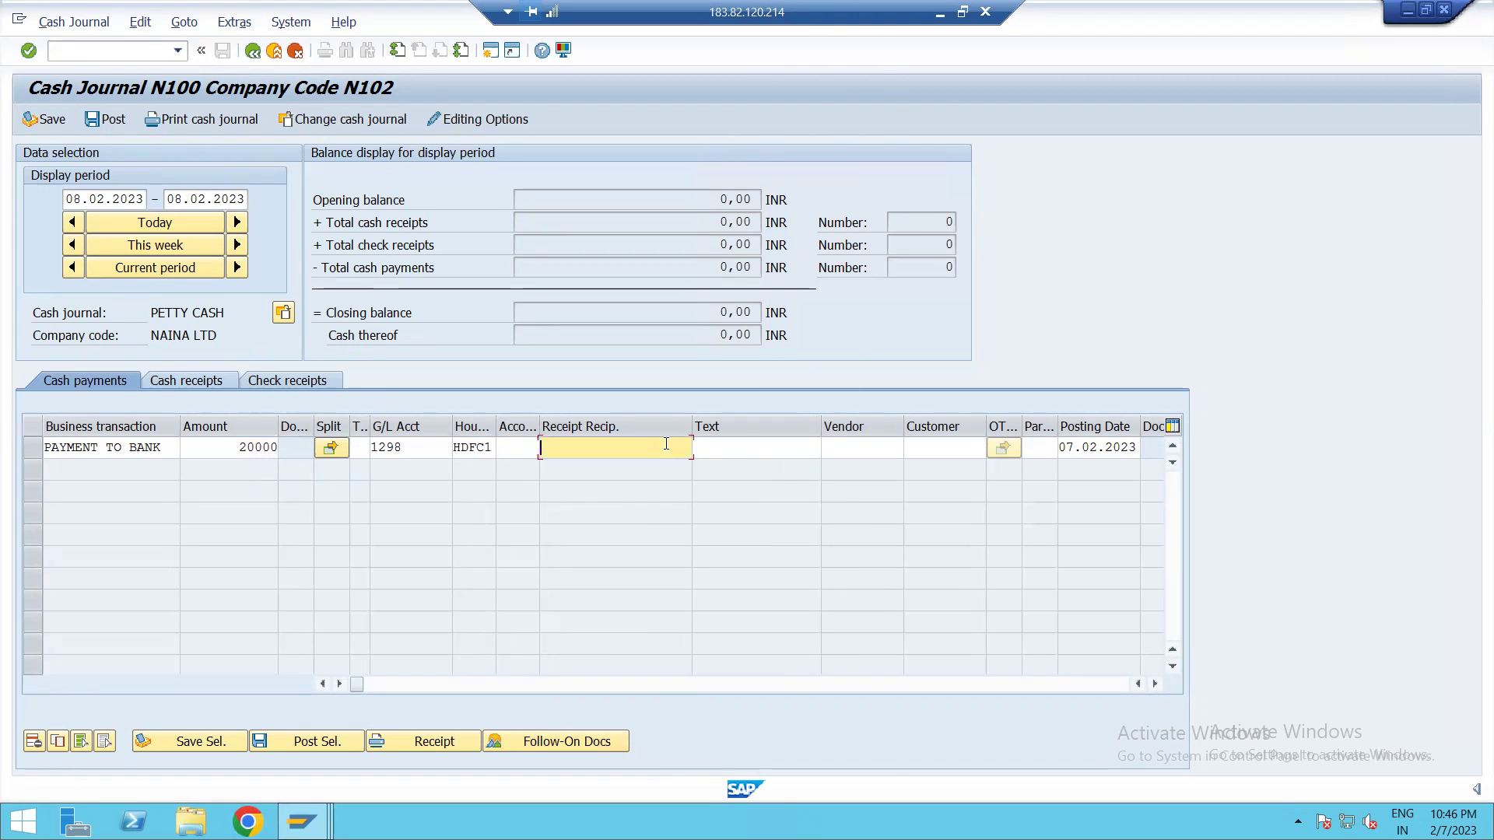
pyautogui.click(711, 448)
pyautogui.write('PA')
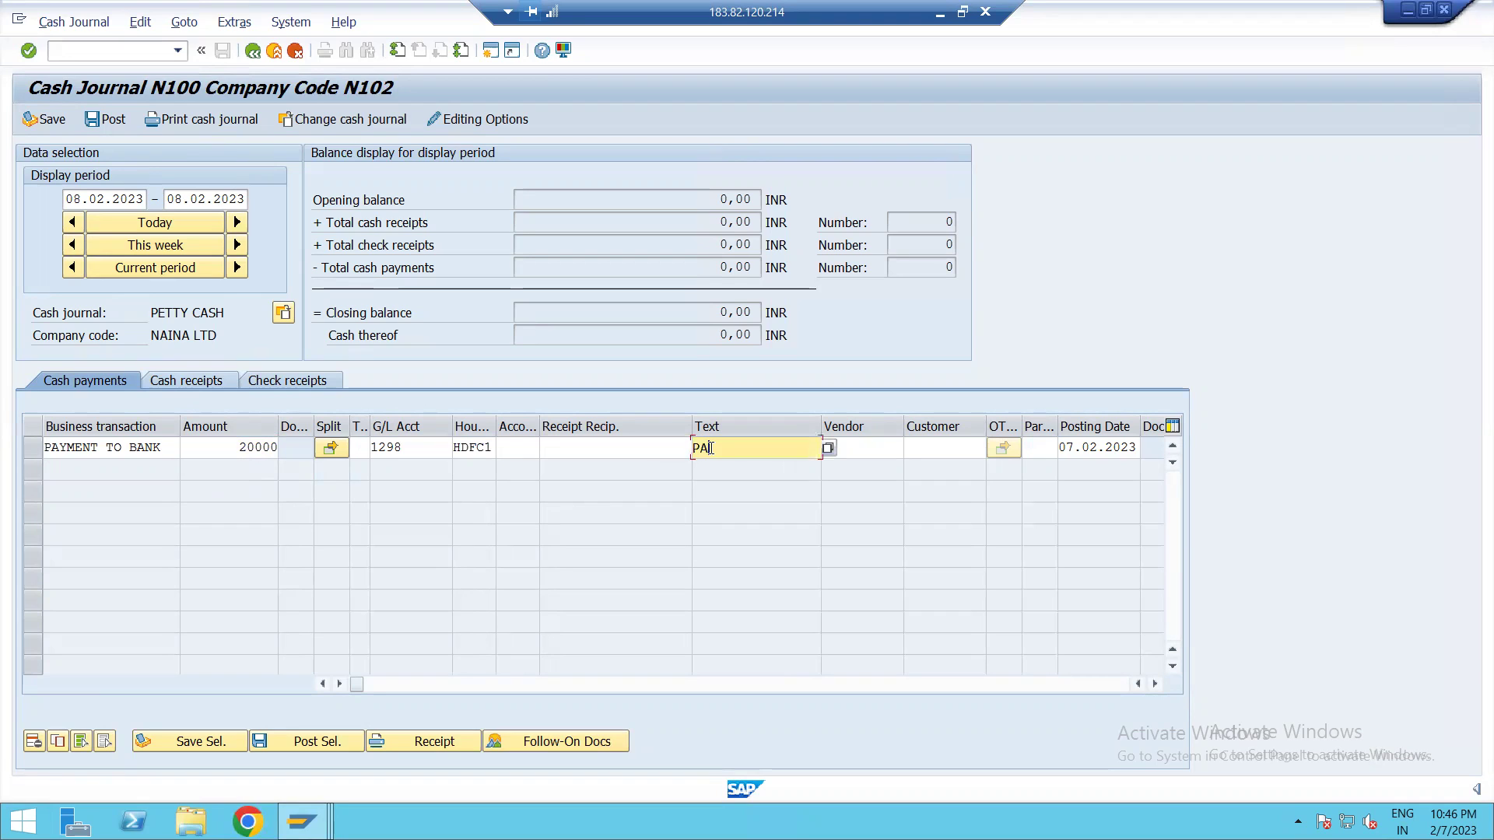
pyautogui.write('Y TO BANK')
pyautogui.click(940, 18)
pyautogui.press('Return')
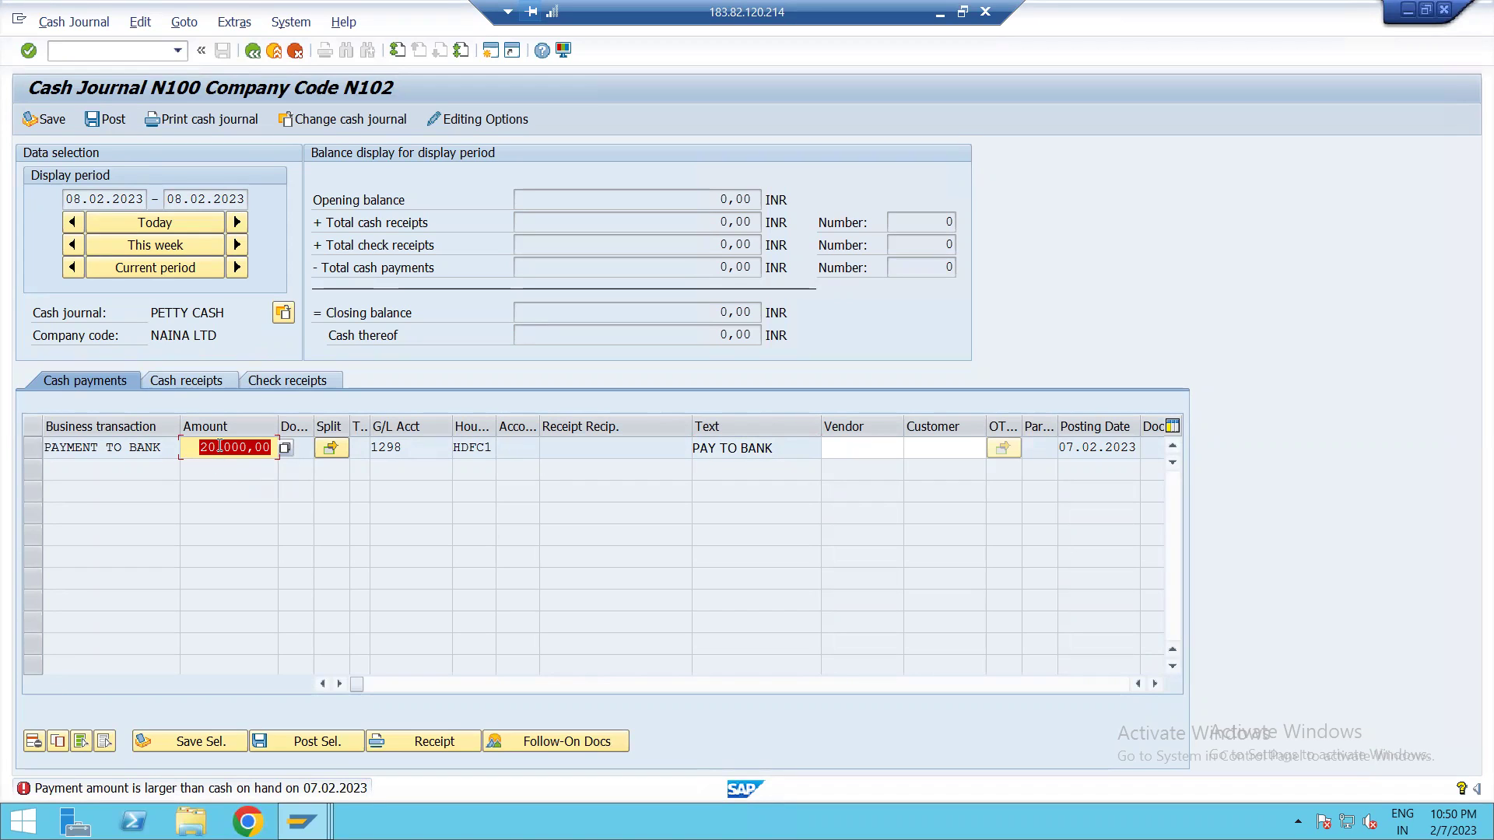
# Try amounts of 5000 and 60000 on the PAYMENT TO BANK line
pyautogui.click(222, 446)
pyautogui.click(204, 386)
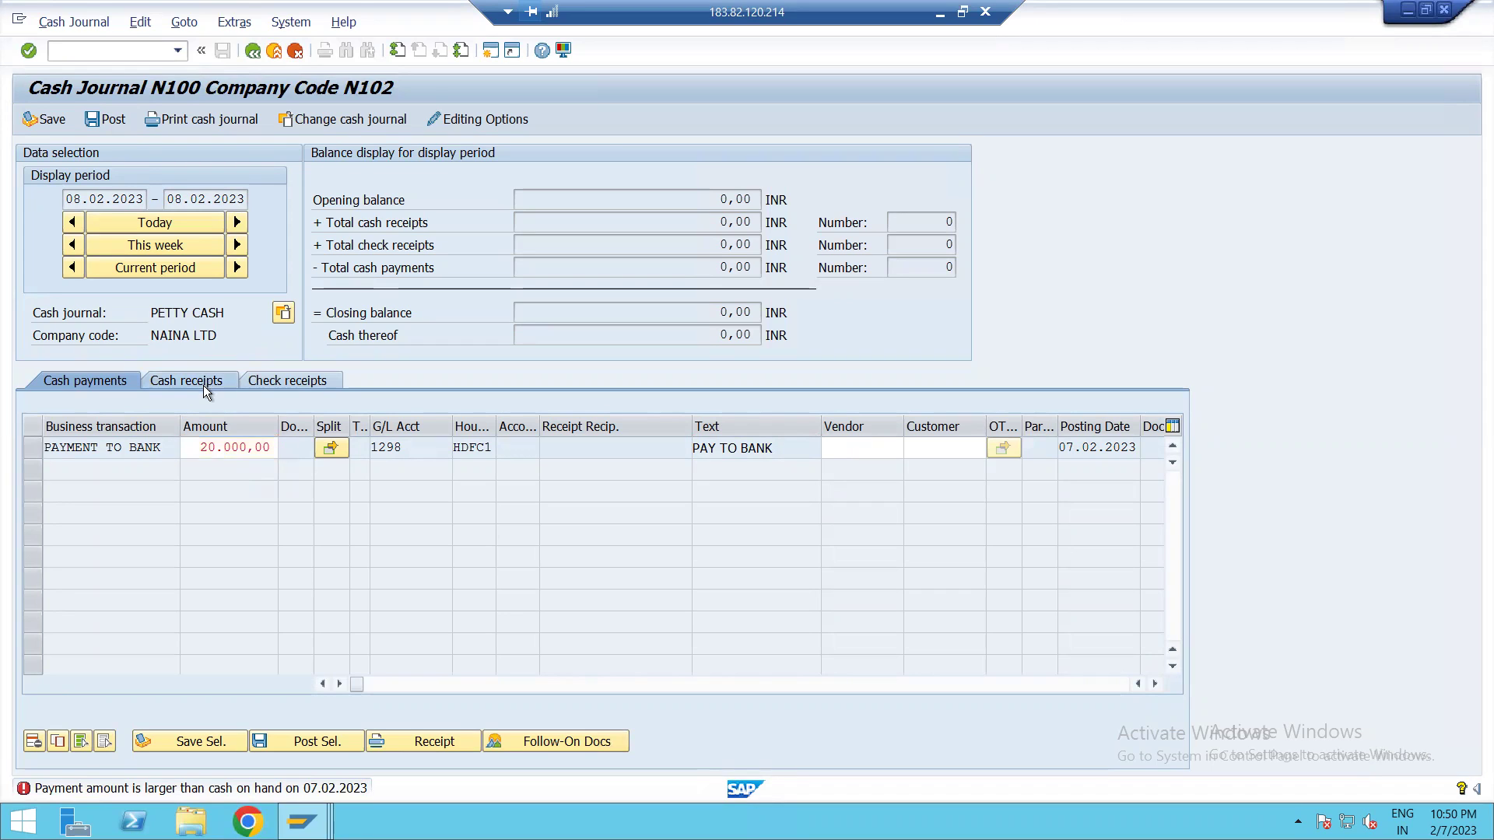
pyautogui.click(218, 446)
pyautogui.doubleClick(219, 446)
pyautogui.press('BackSpace')
pyautogui.write('5000')
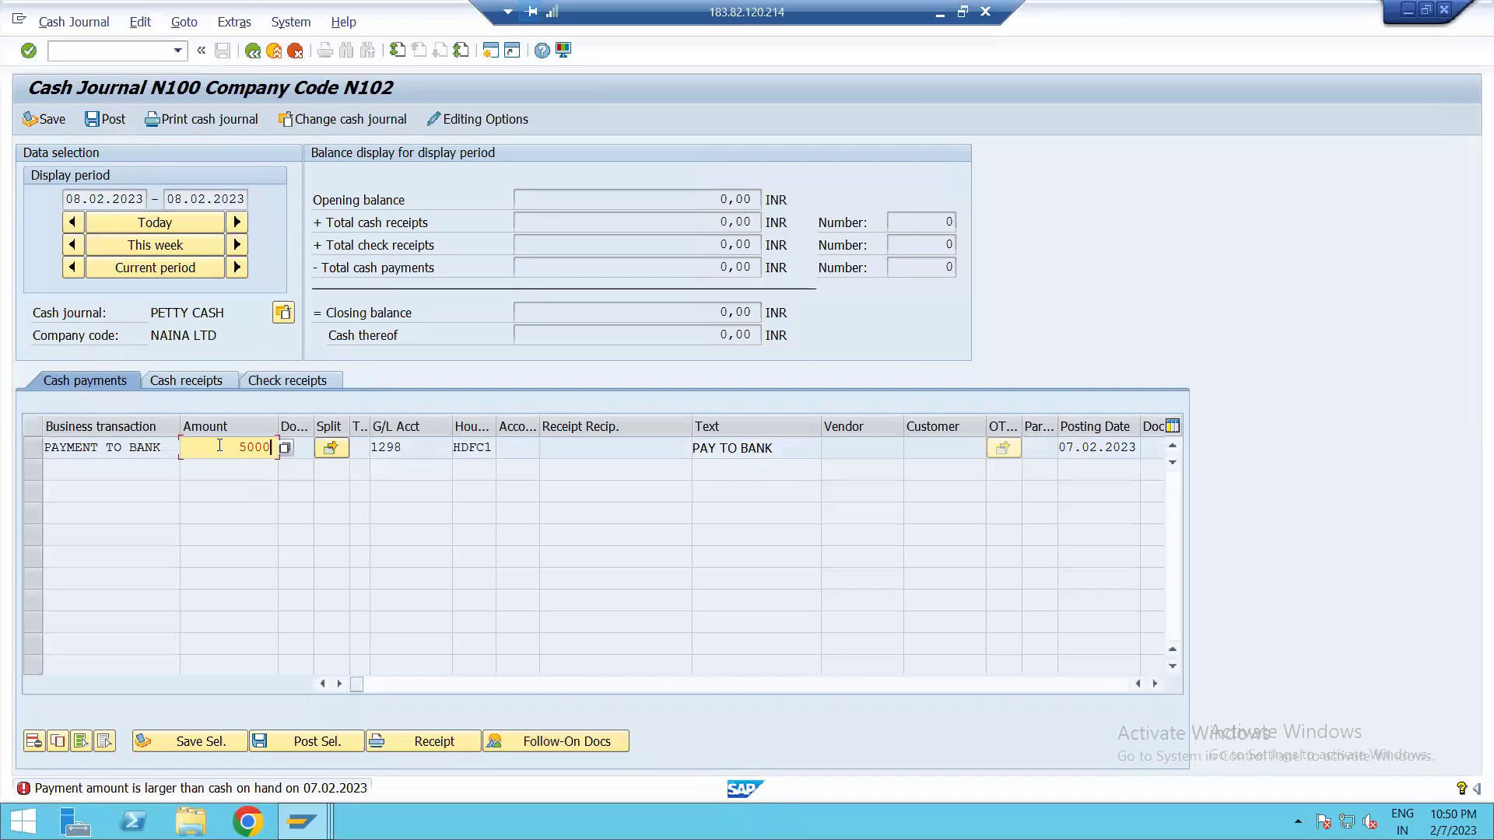
pyautogui.click(193, 383)
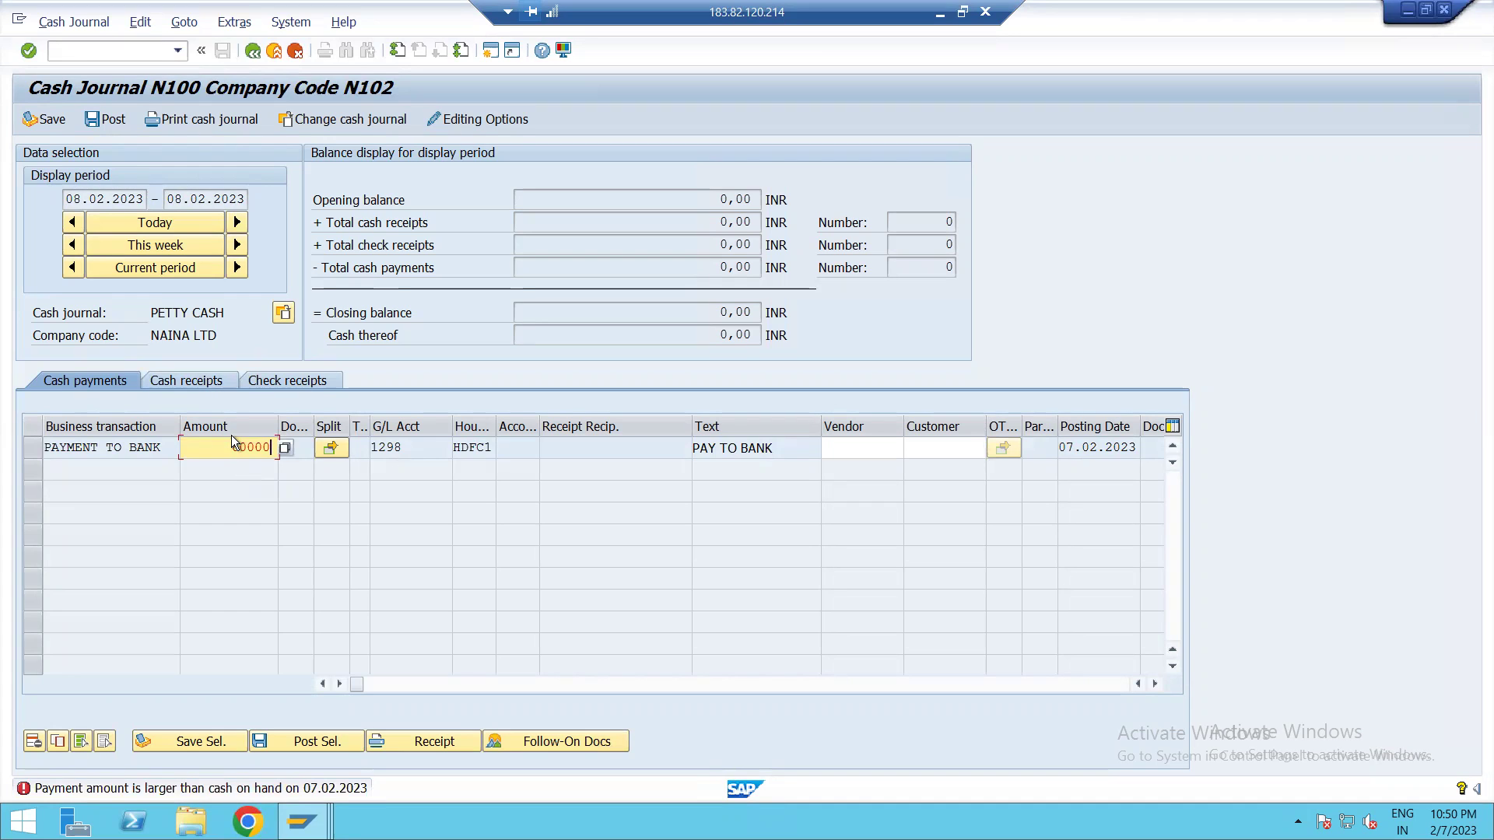
pyautogui.press('Return')
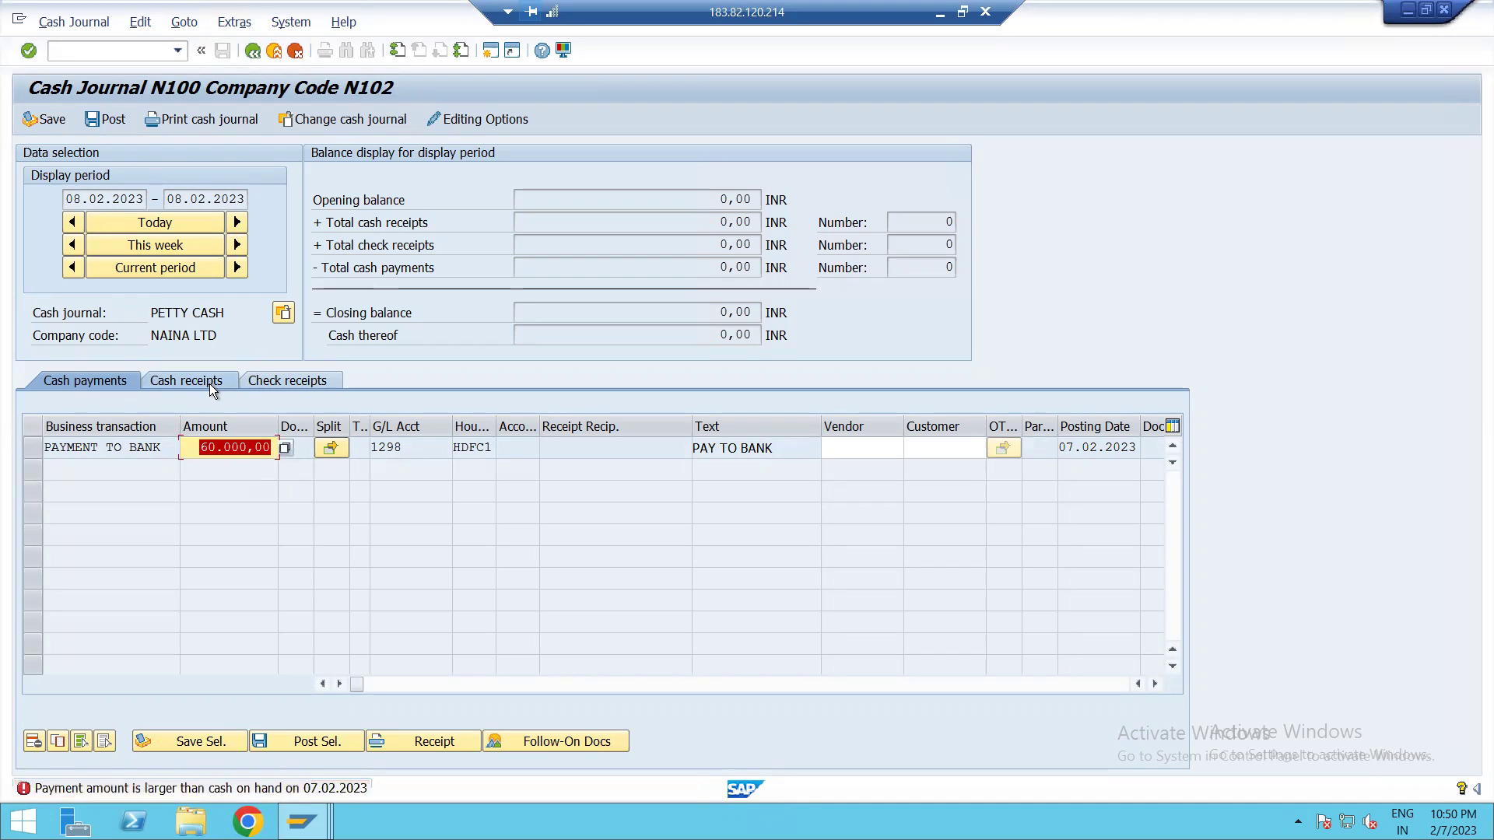
# Set the PAYMENT TO BANK line's amount back to 20000 and try to confirm it
pyautogui.press('BackSpace')
pyautogui.write('20000')
pyautogui.press('Return')
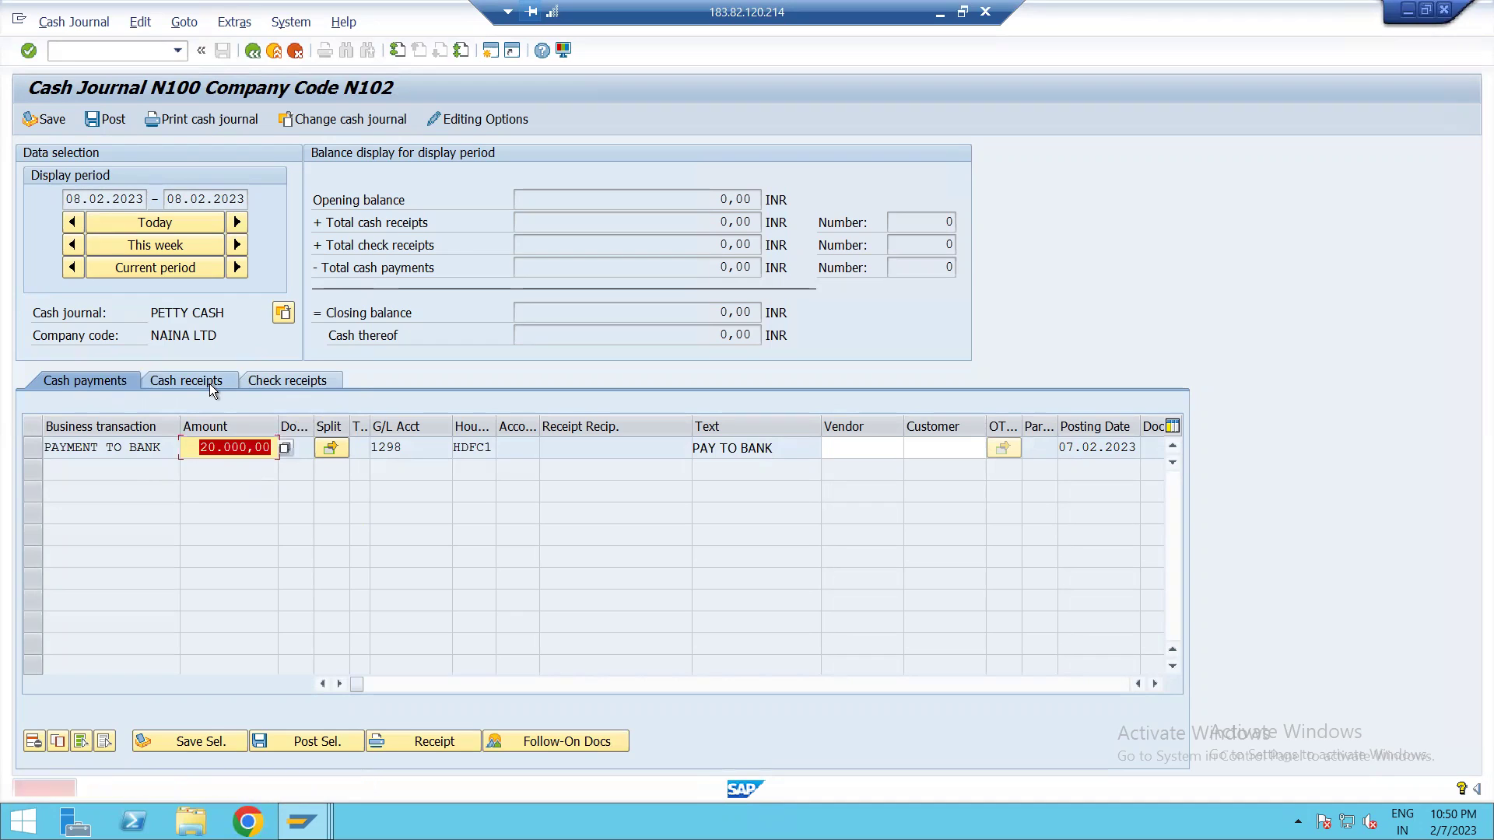
pyautogui.press('Return')
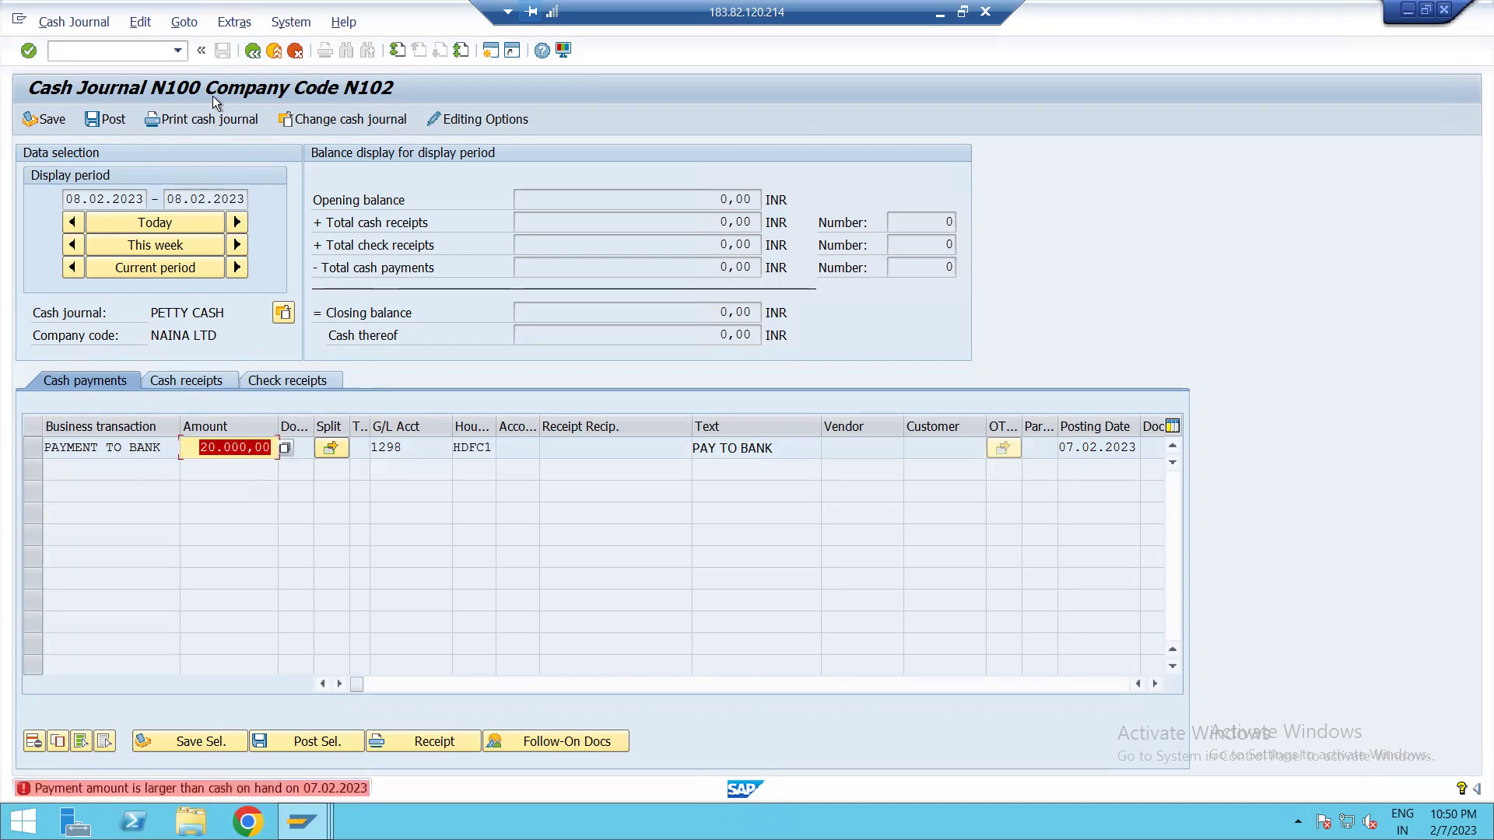
# Exit the cash journal, discarding the unsaved entries, and reopen it with transaction FBCJ
pyautogui.click(275, 53)
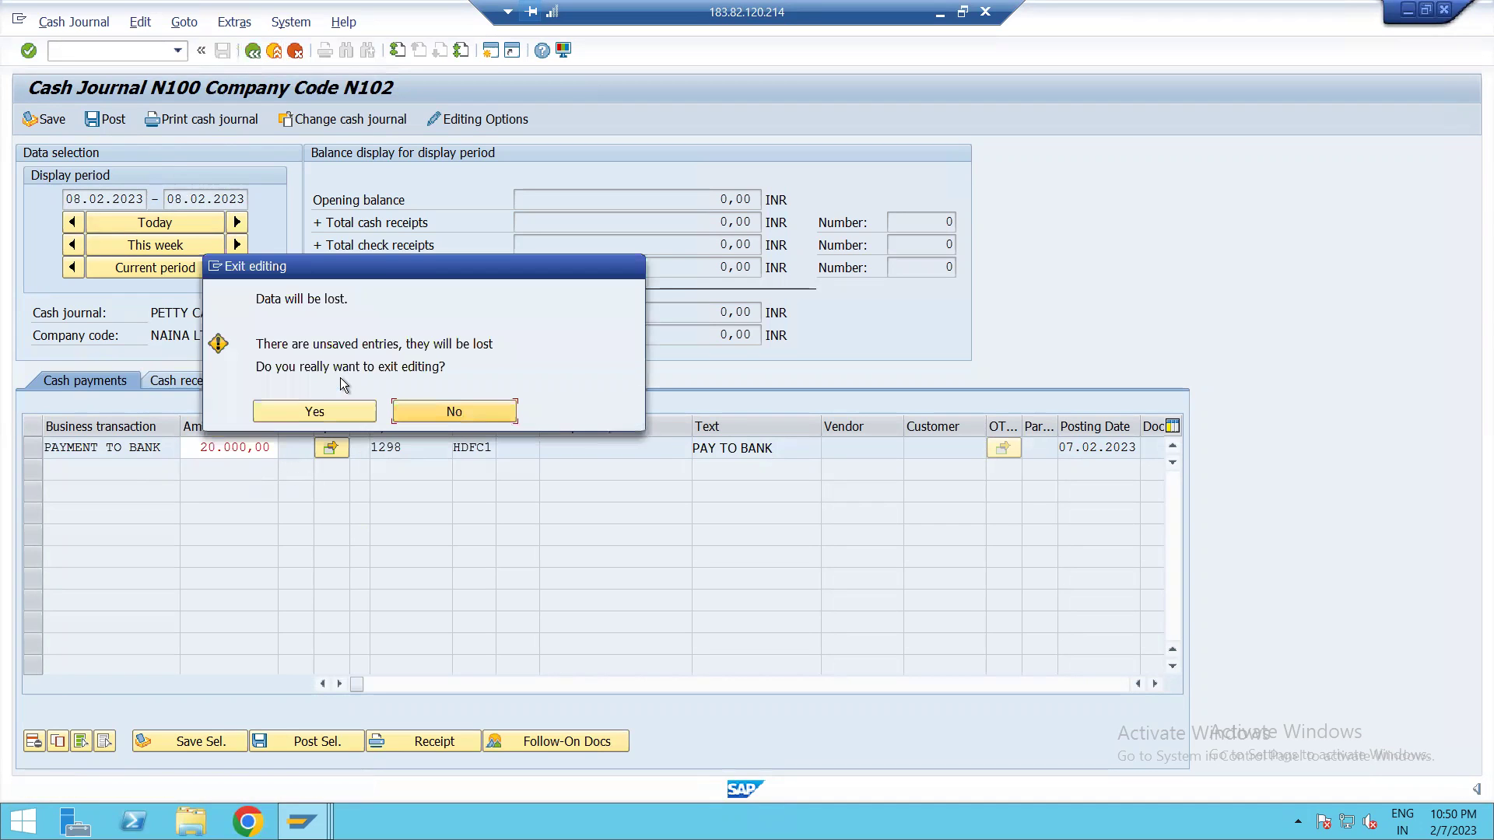
pyautogui.click(319, 412)
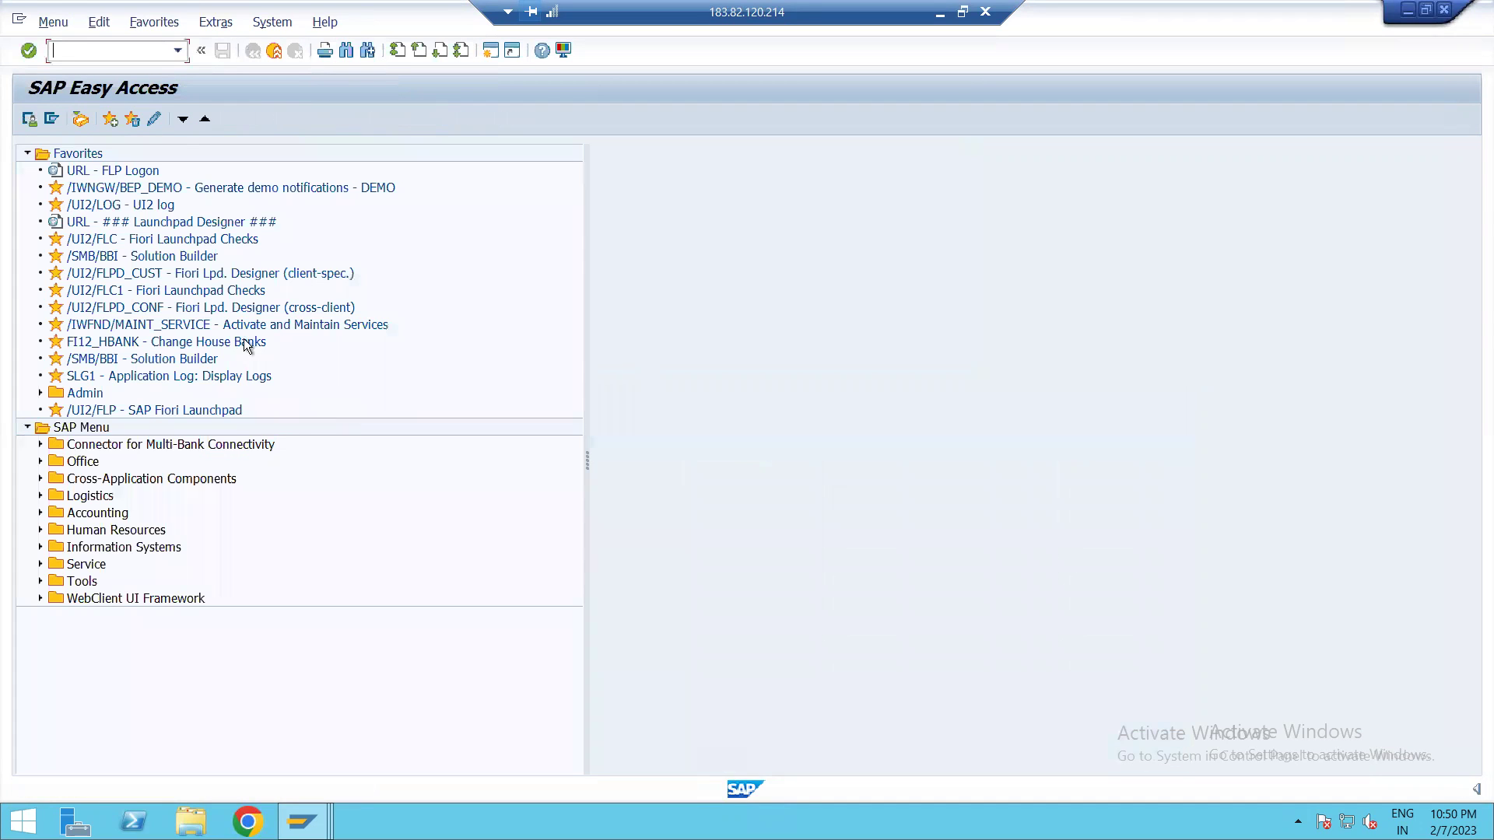
pyautogui.write('FBCJ')
pyautogui.press('Return')
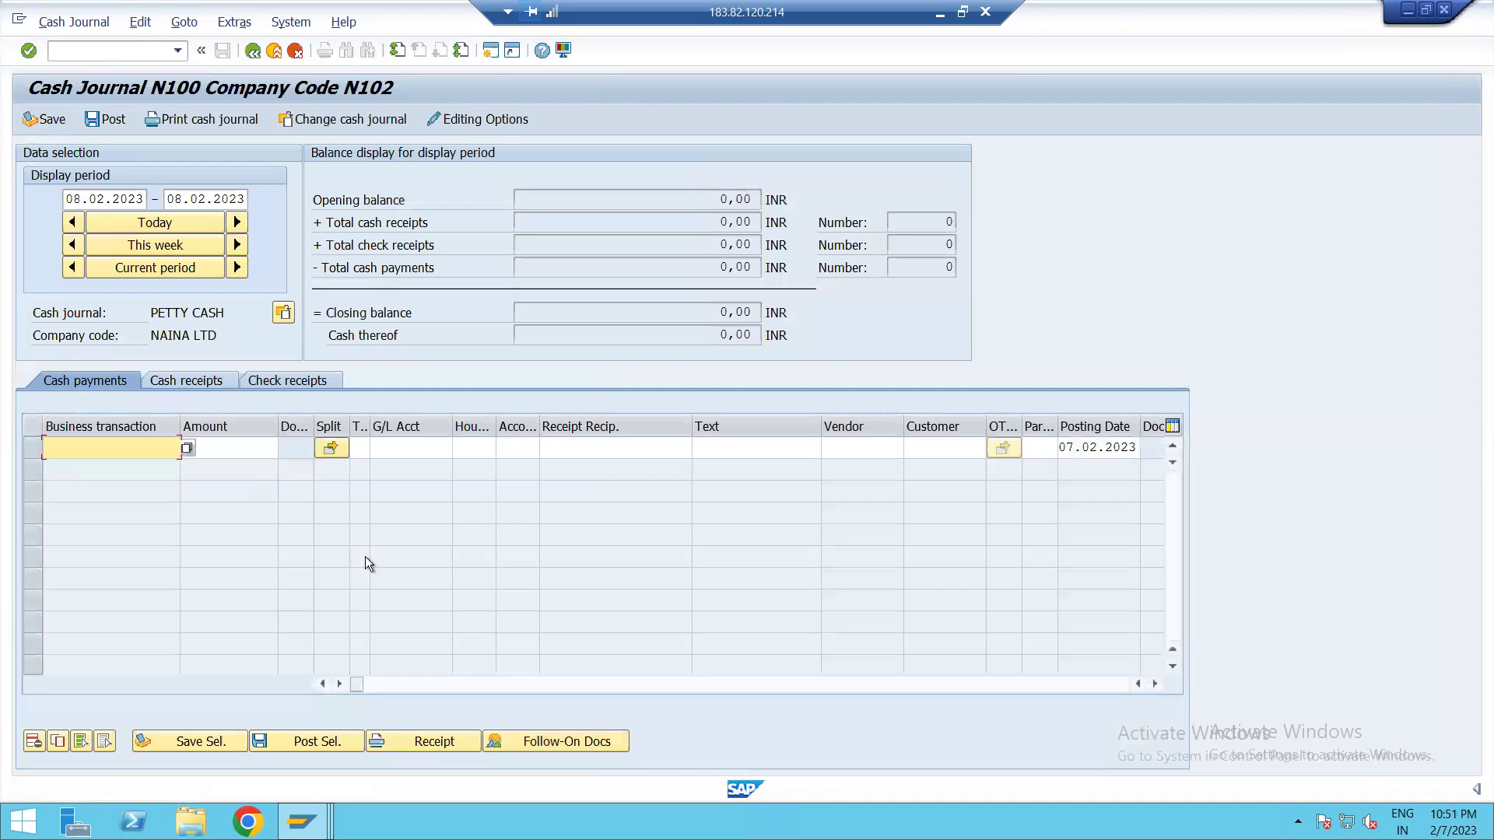
# Start a line under cash payments with business transaction RECD FROM BANK and an amount of 50000
pyautogui.click(187, 448)
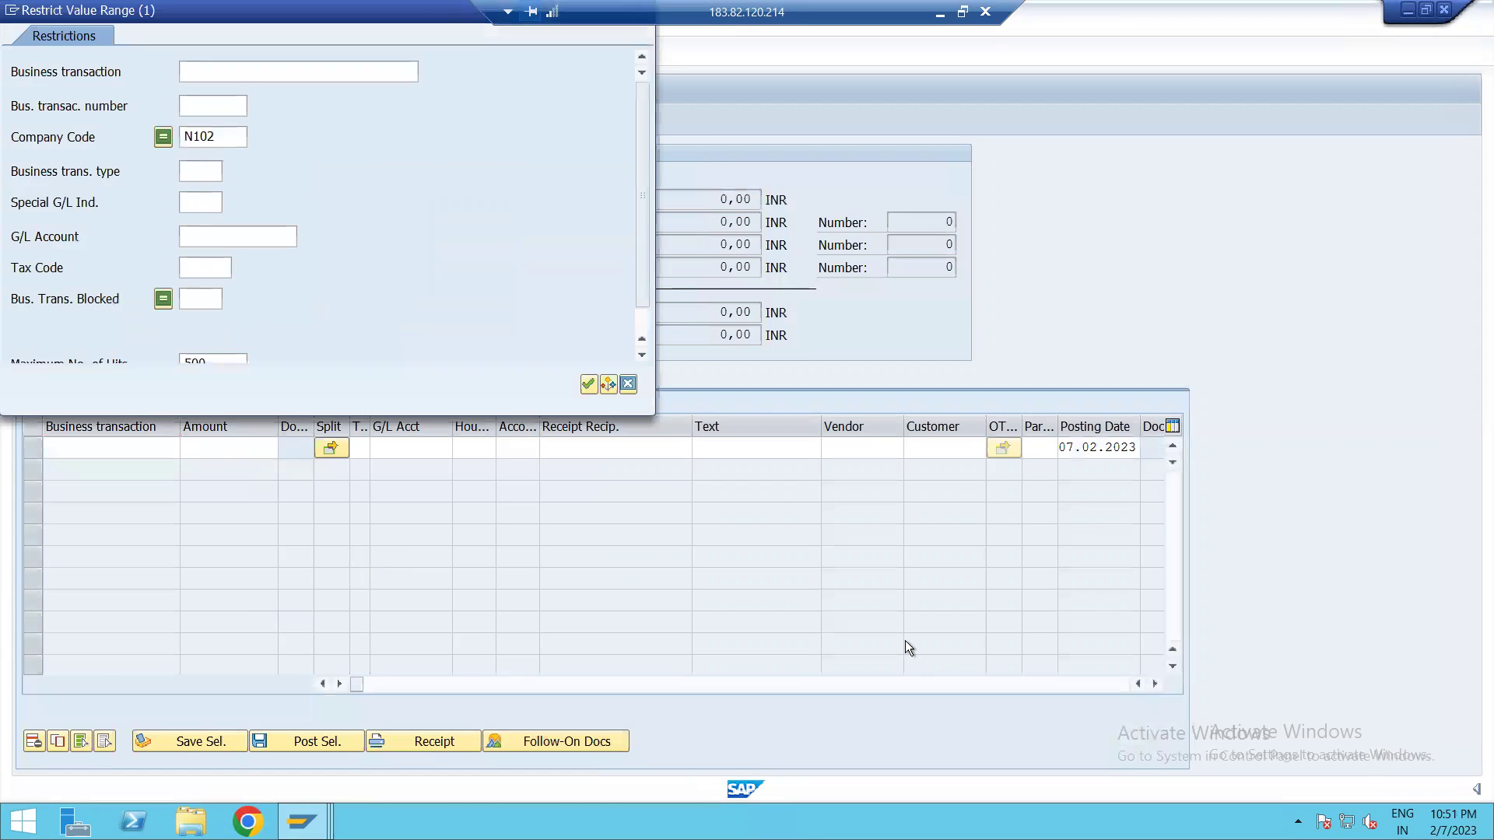
pyautogui.press('Return')
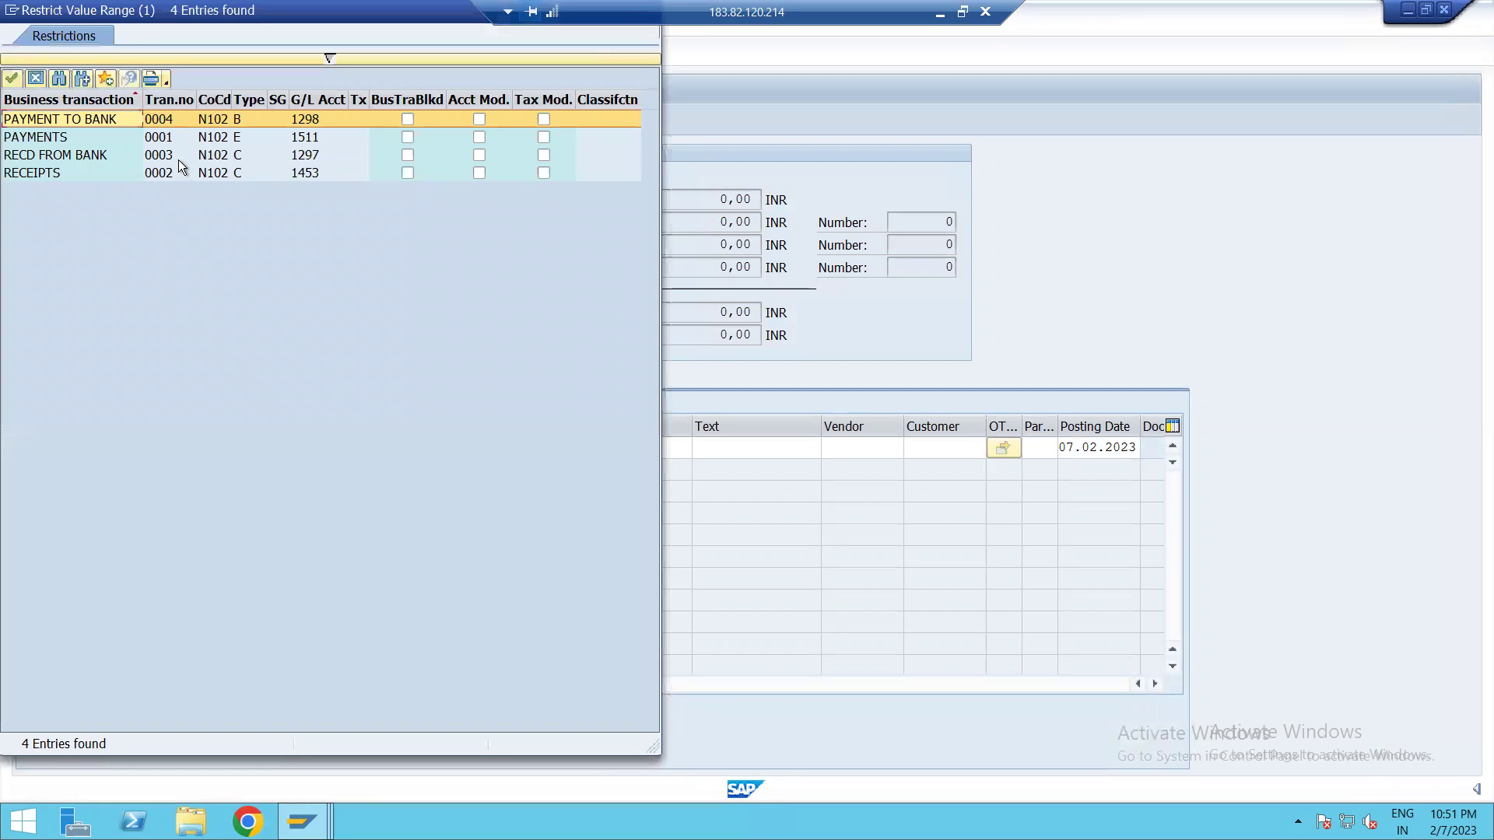
pyautogui.doubleClick(167, 154)
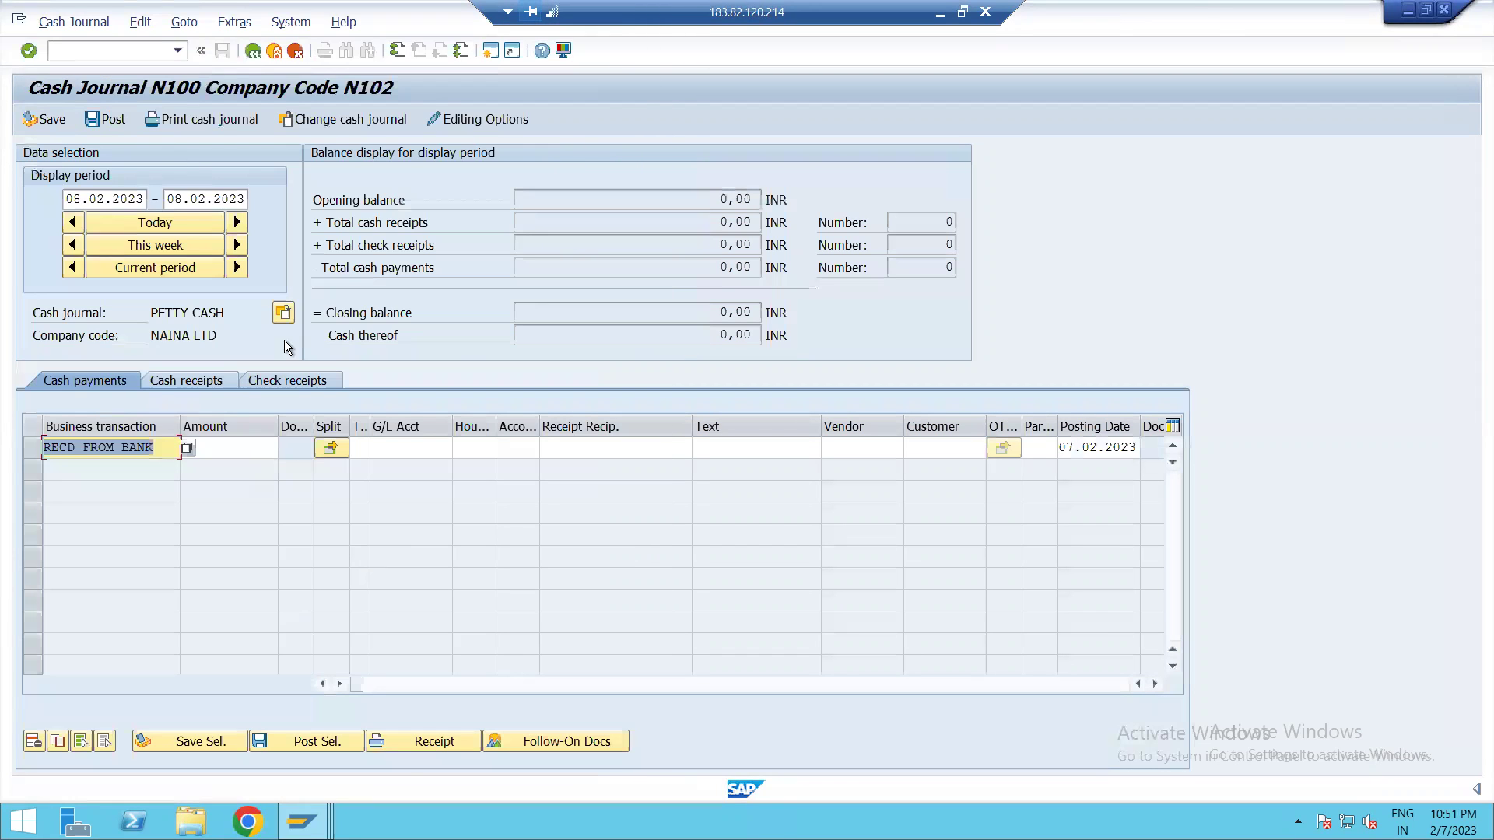
pyautogui.click(255, 447)
pyautogui.write('5000')
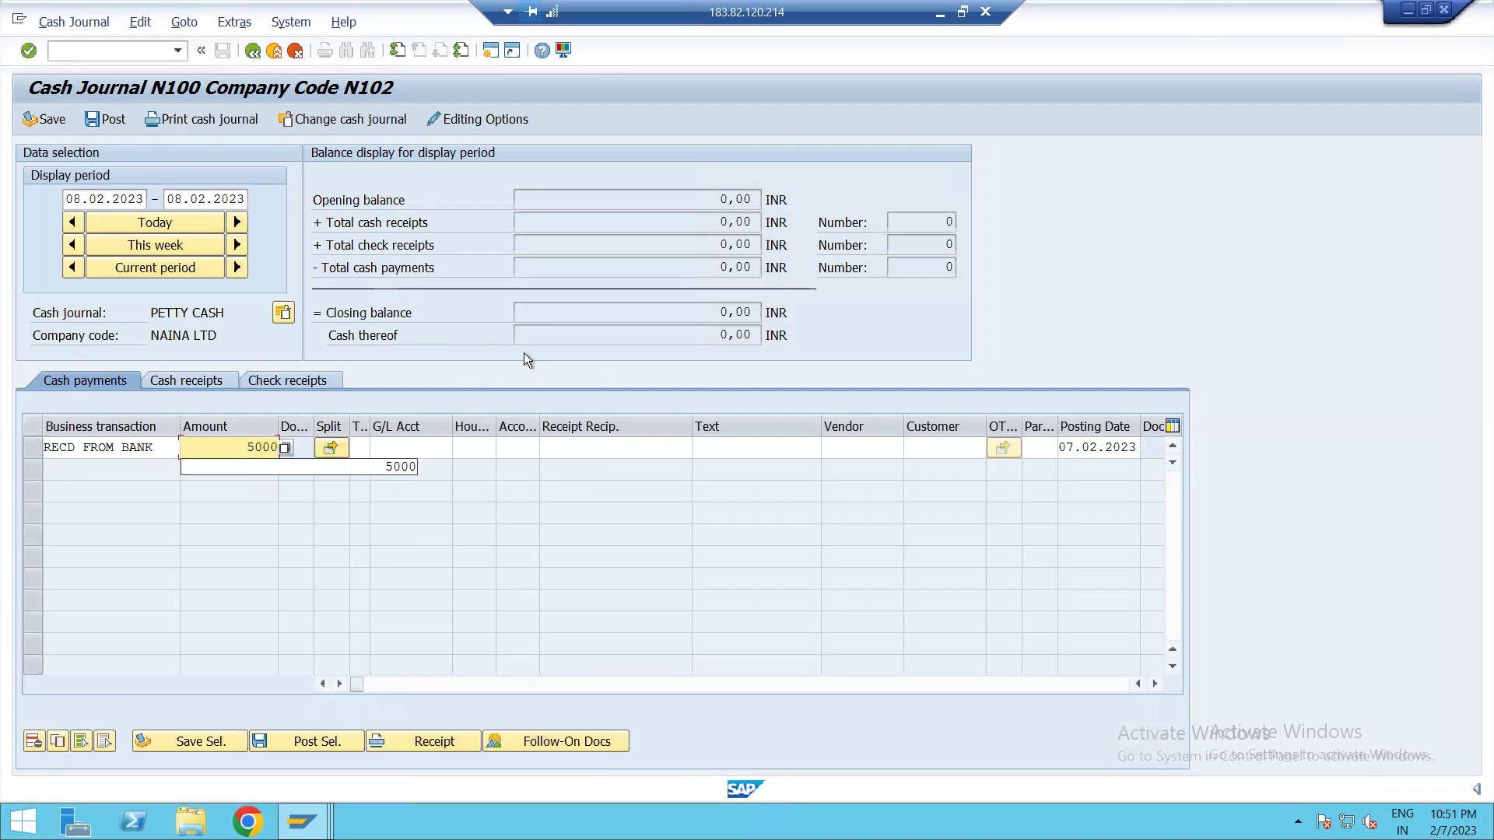
pyautogui.write('0')
pyautogui.press('Tab')
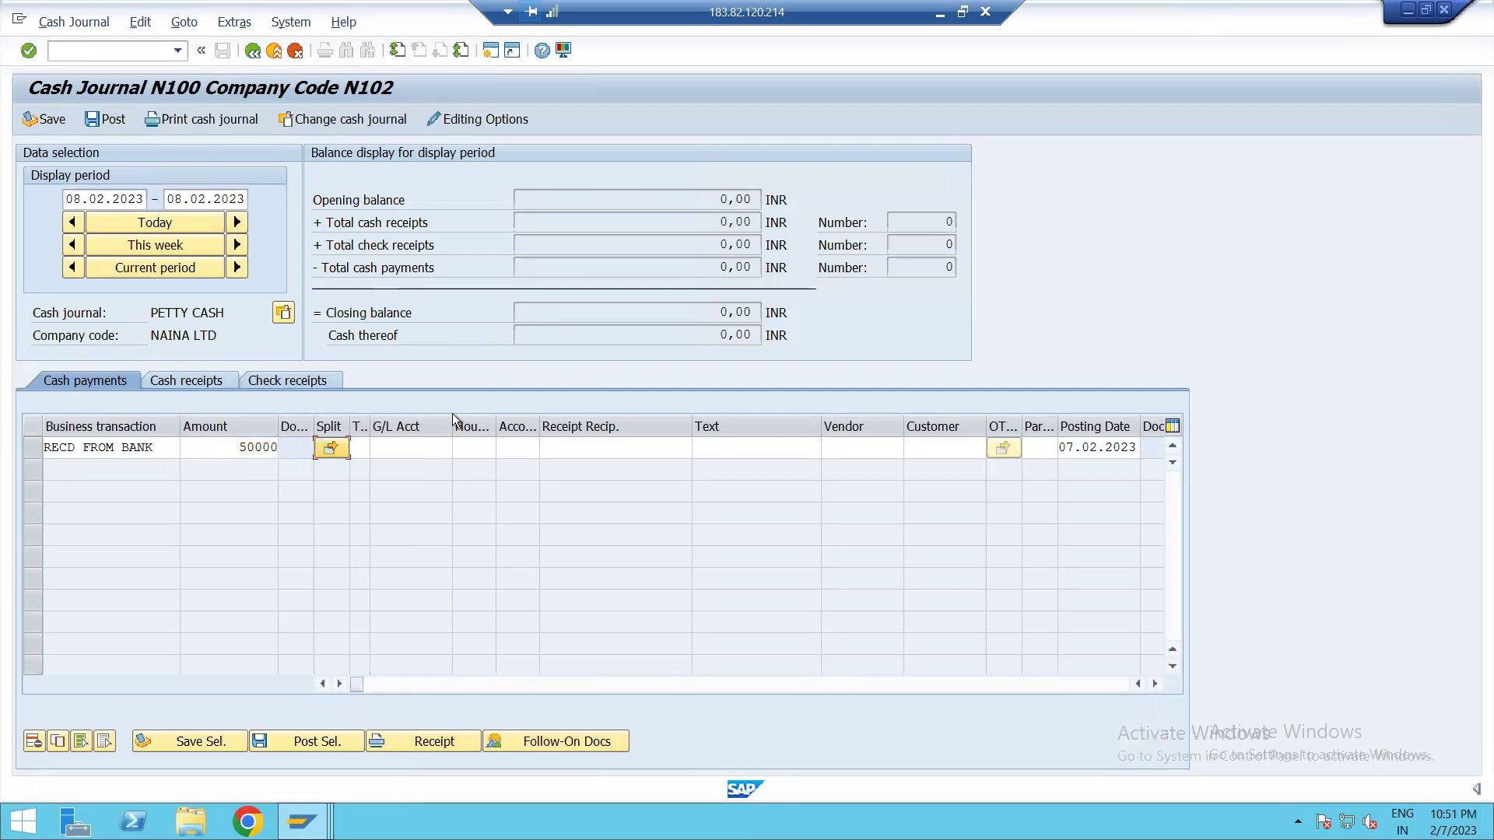
# Assign G/L account 1297, CASH TRF FROM BANK TO CASH JOURNAL, to the RECD FROM BANK line
pyautogui.click(401, 451)
pyautogui.click(457, 447)
pyautogui.press('F4')
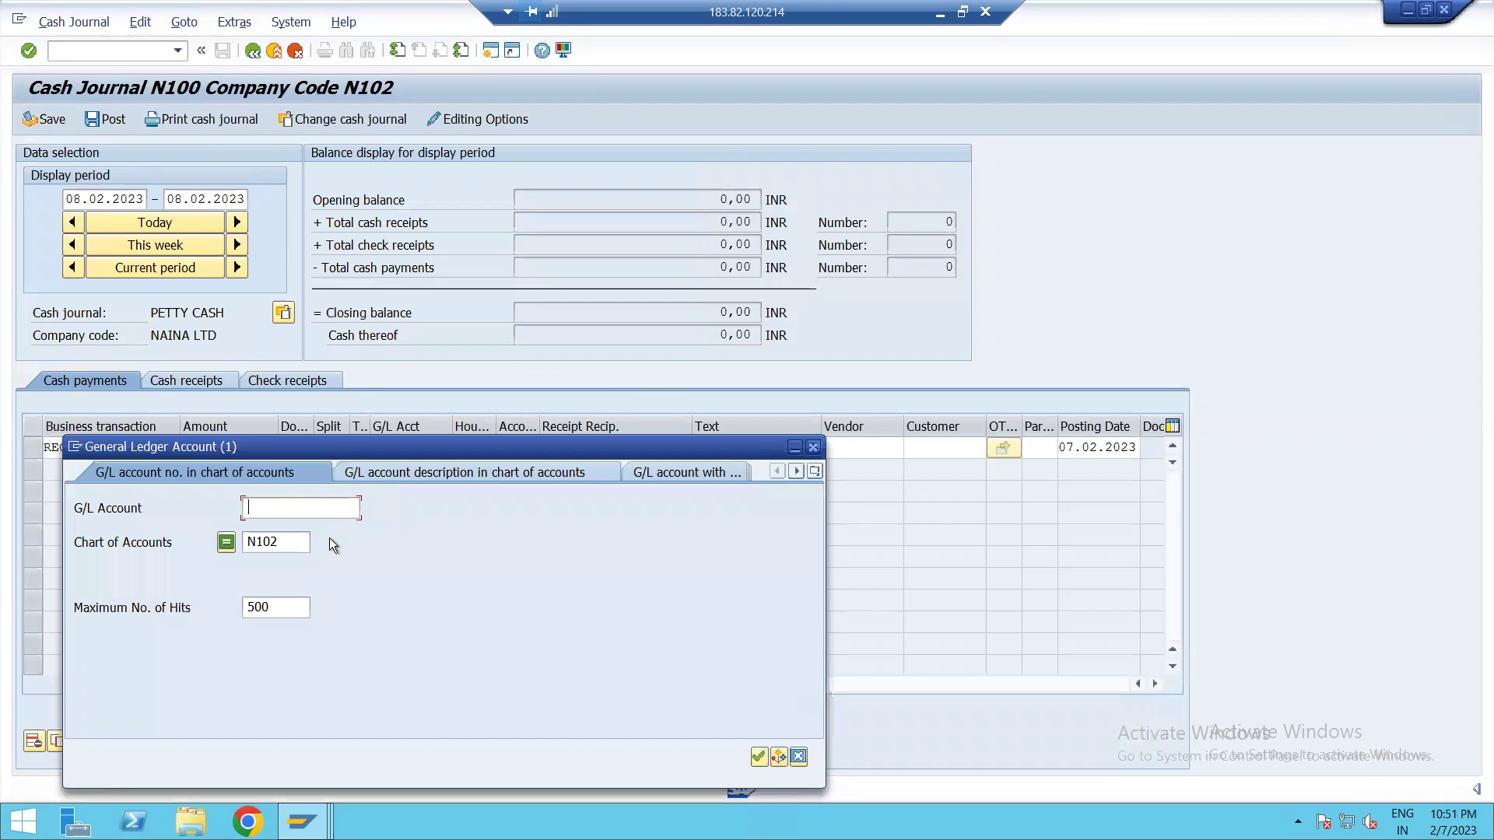
pyautogui.press('Return')
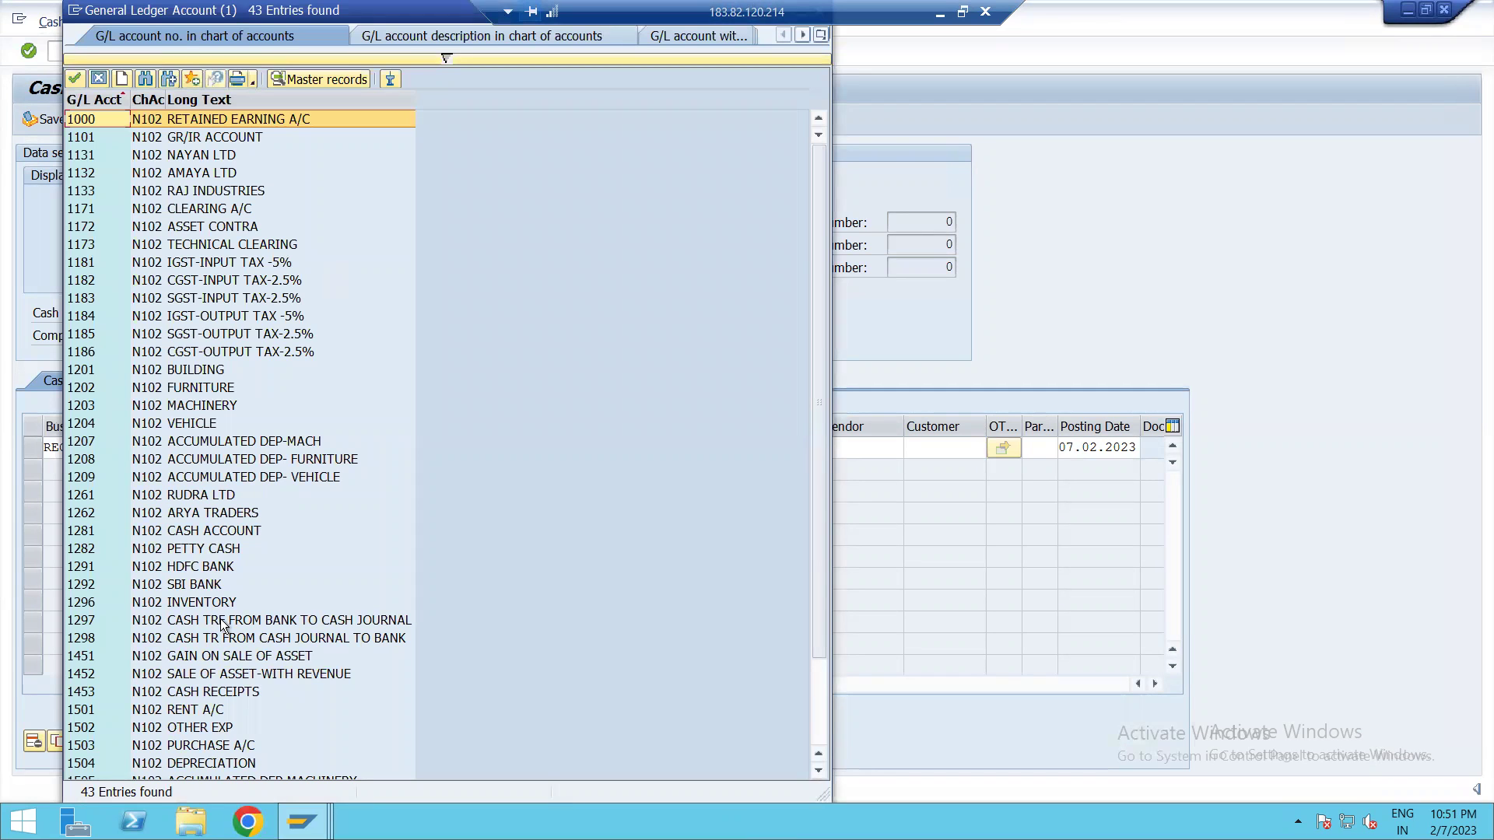
pyautogui.doubleClick(221, 620)
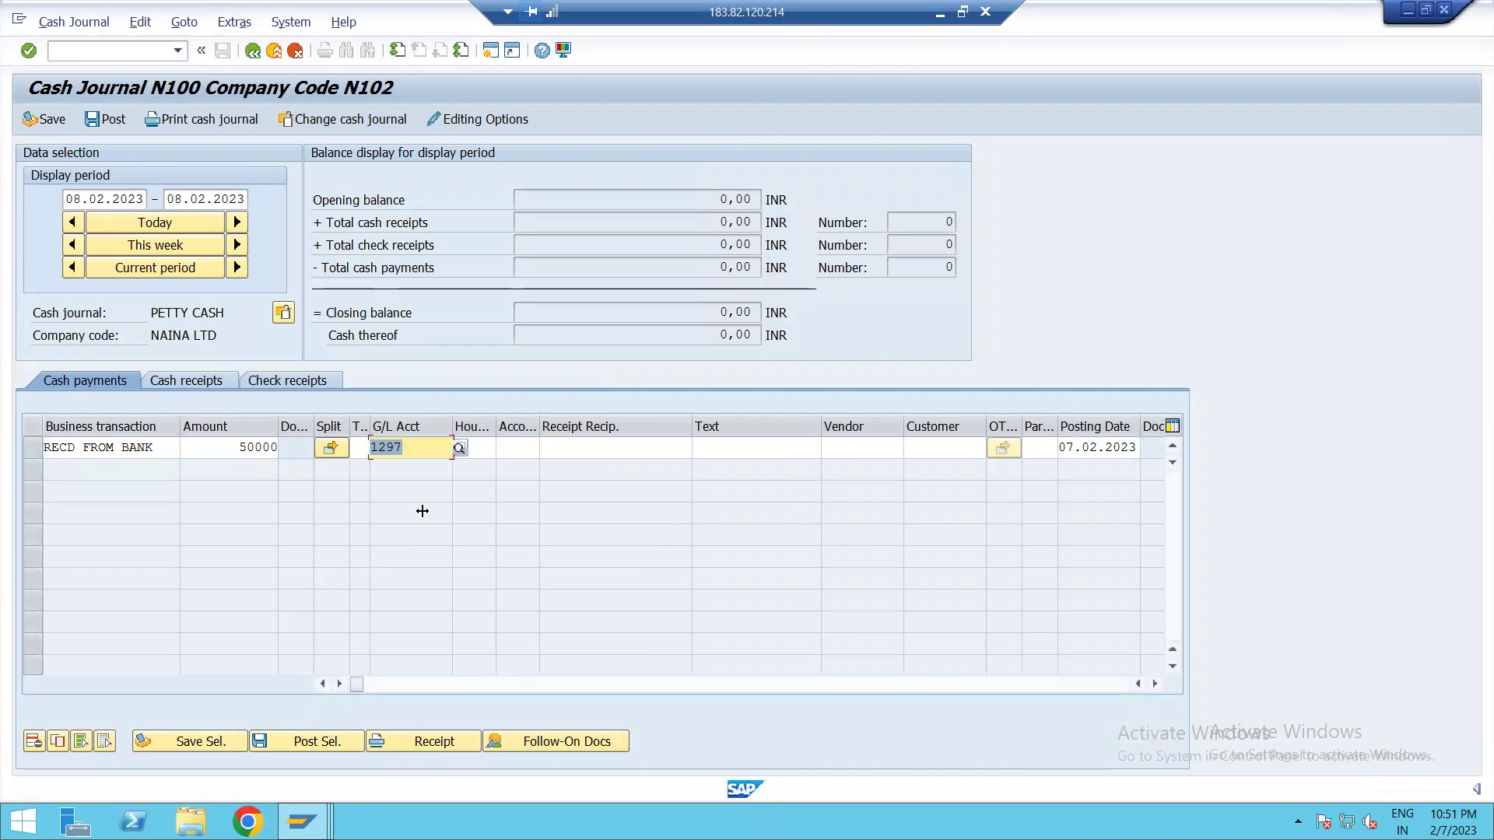
# Assign house bank HDFC1 and account ID HDFC to the RECD FROM BANK line under cash payments
pyautogui.click(484, 448)
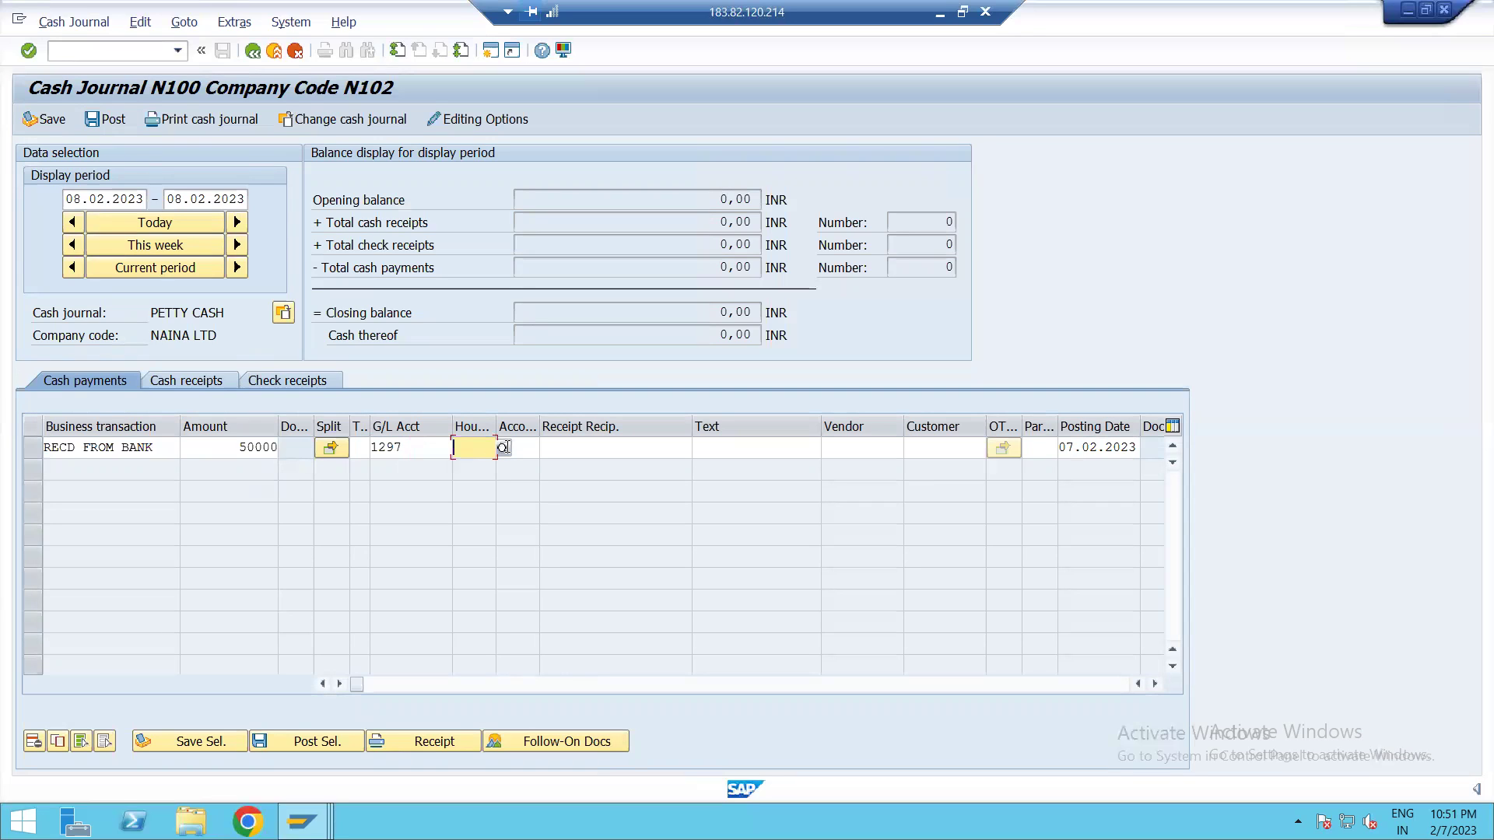
pyautogui.click(503, 448)
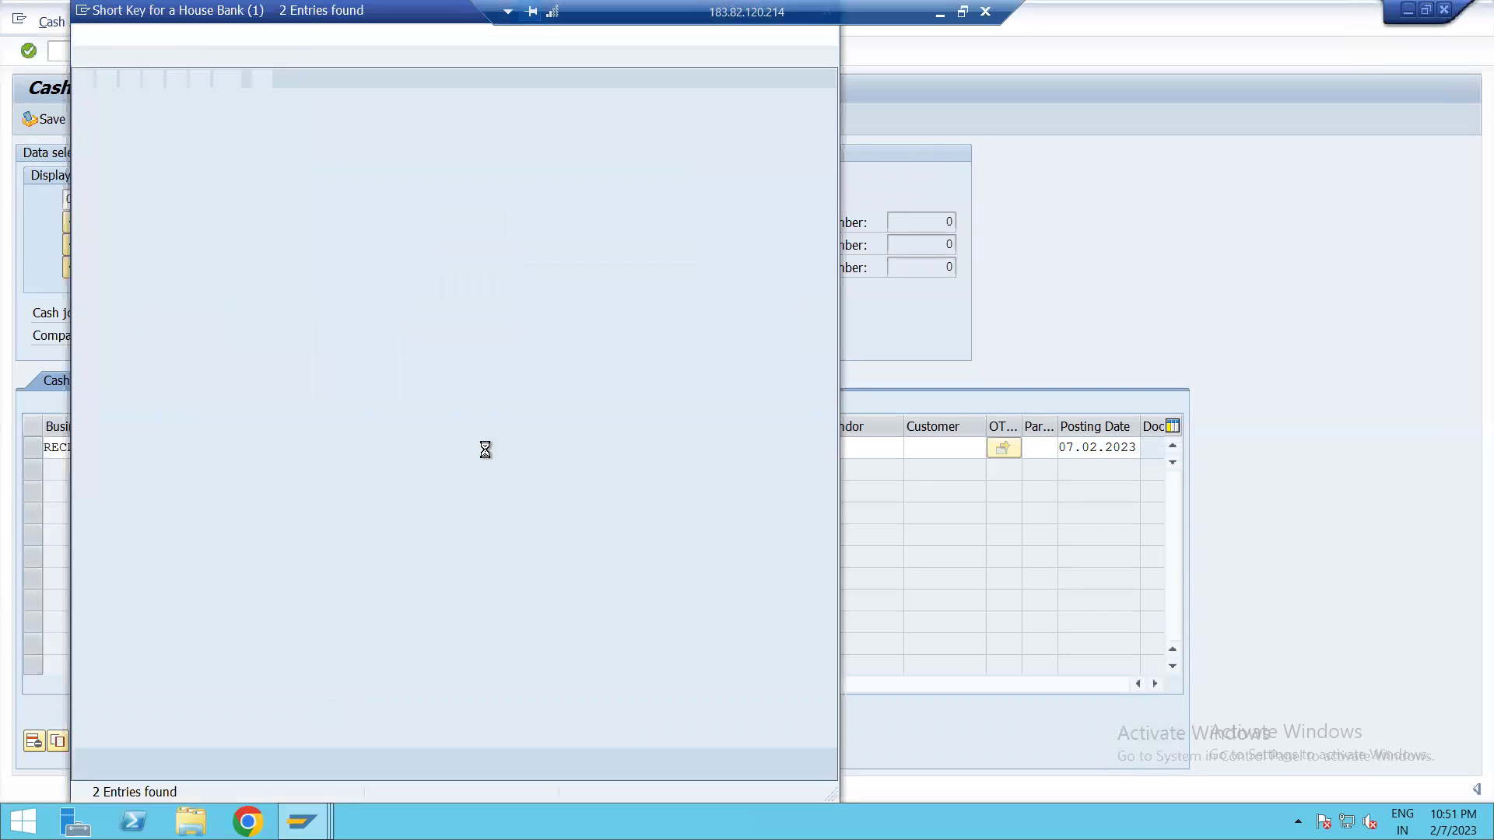
pyautogui.doubleClick(198, 139)
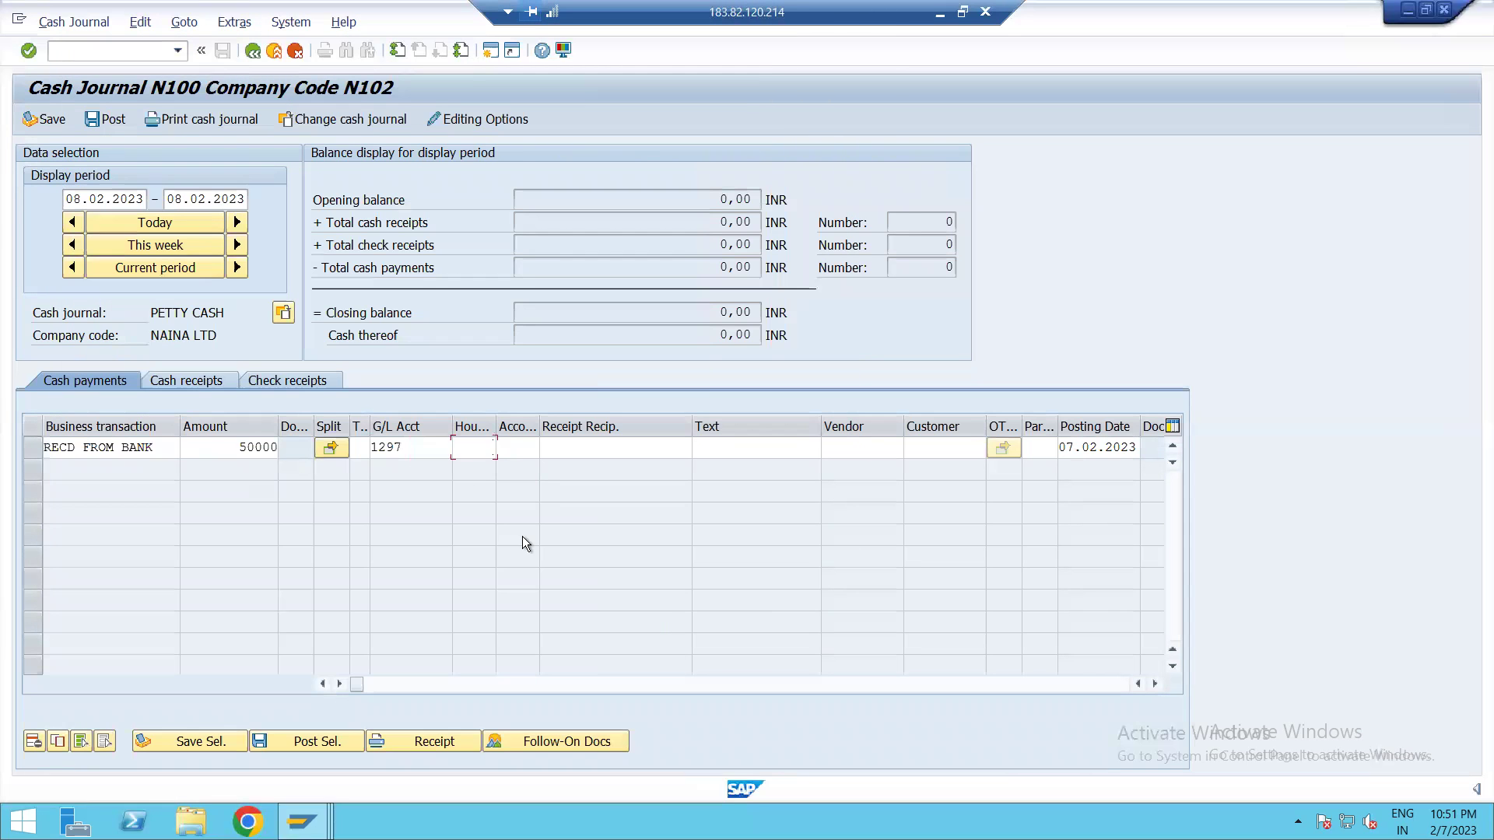
pyautogui.click(544, 447)
pyautogui.press('F4')
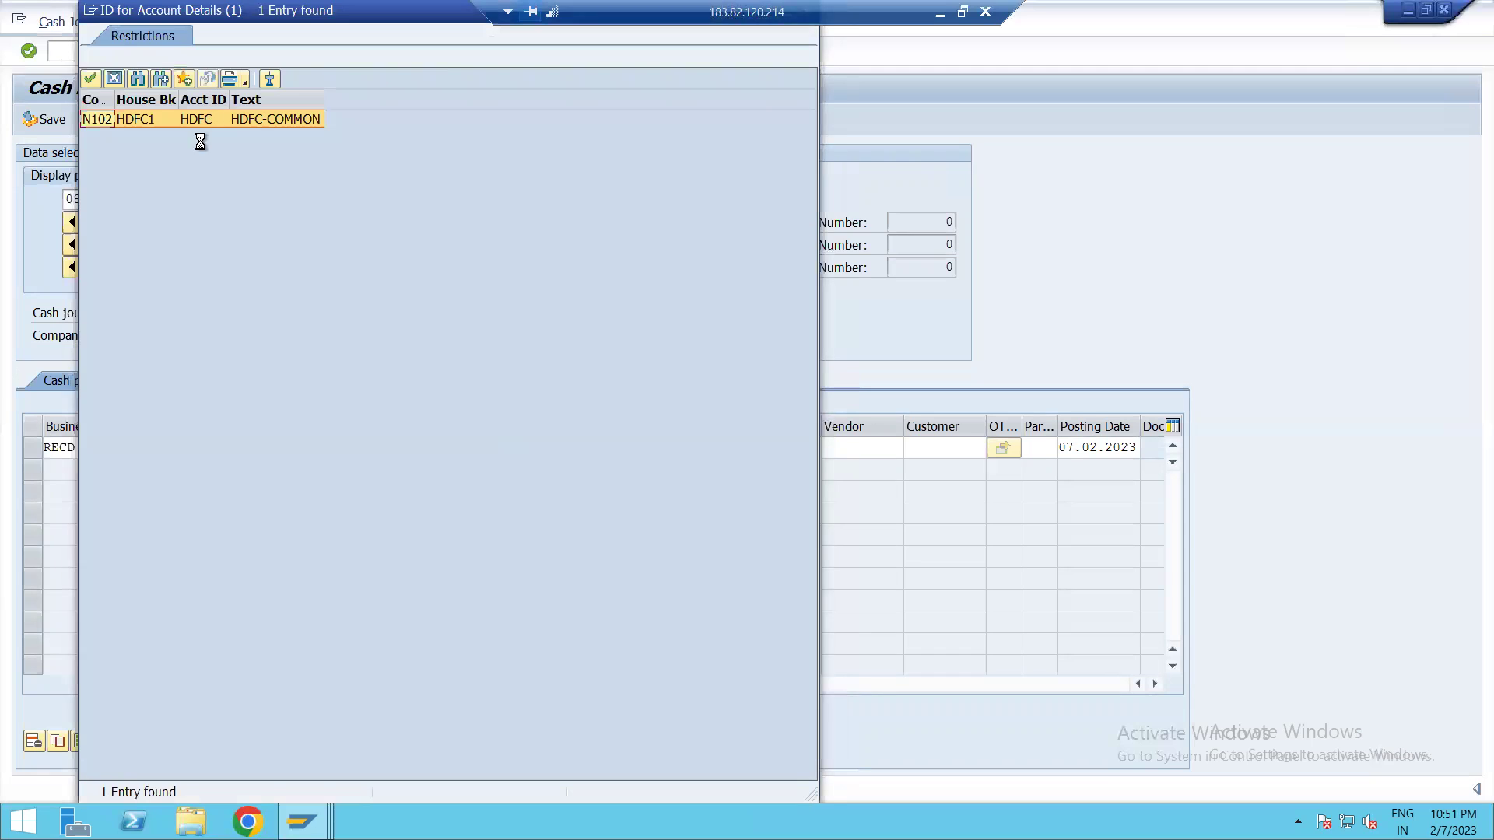
pyautogui.doubleClick(213, 117)
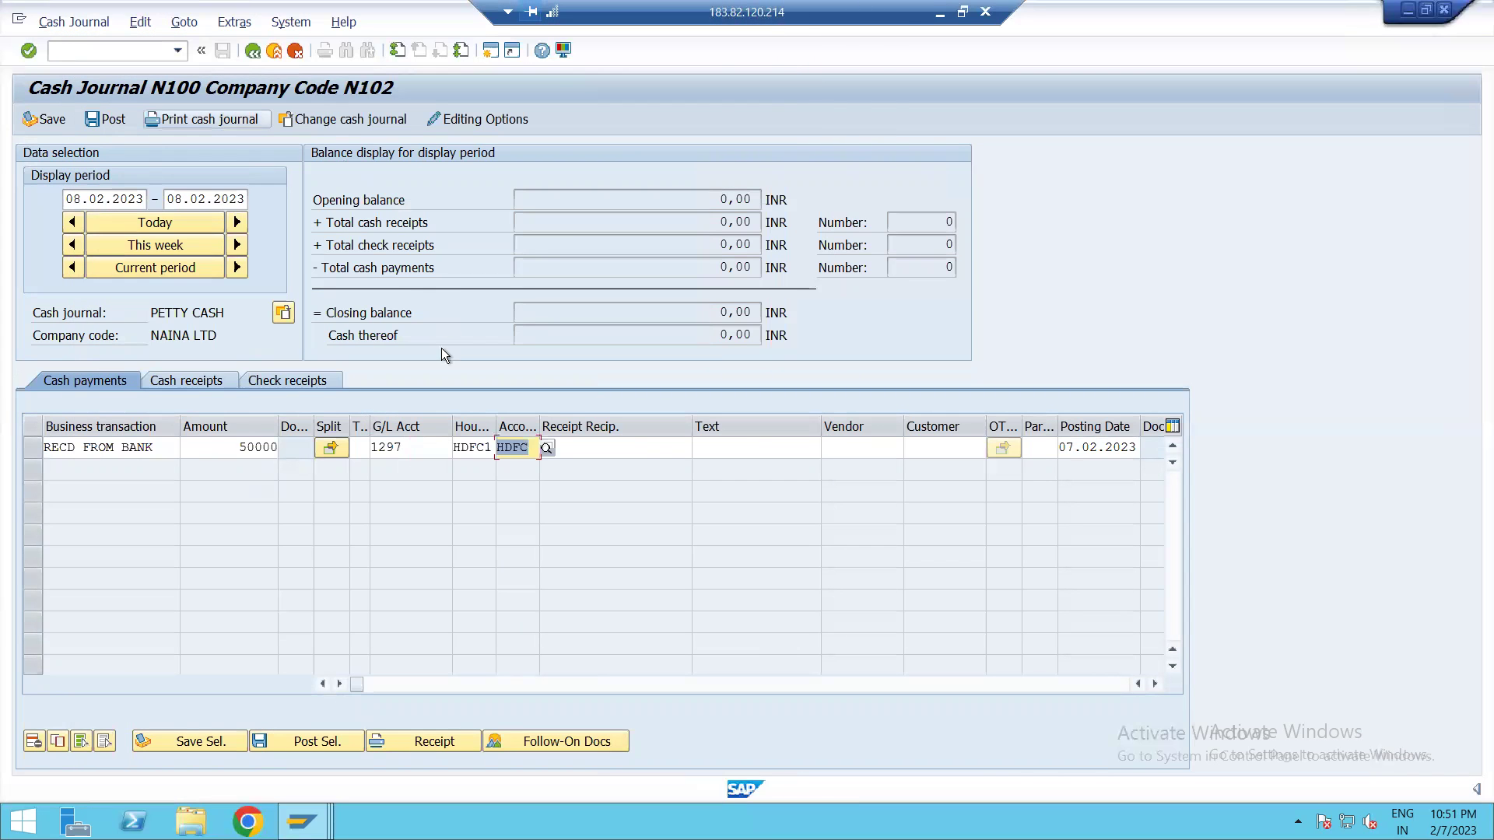
# Enter RECD FROM BANK as the cash payment line's text and try to confirm the line
pyautogui.click(736, 446)
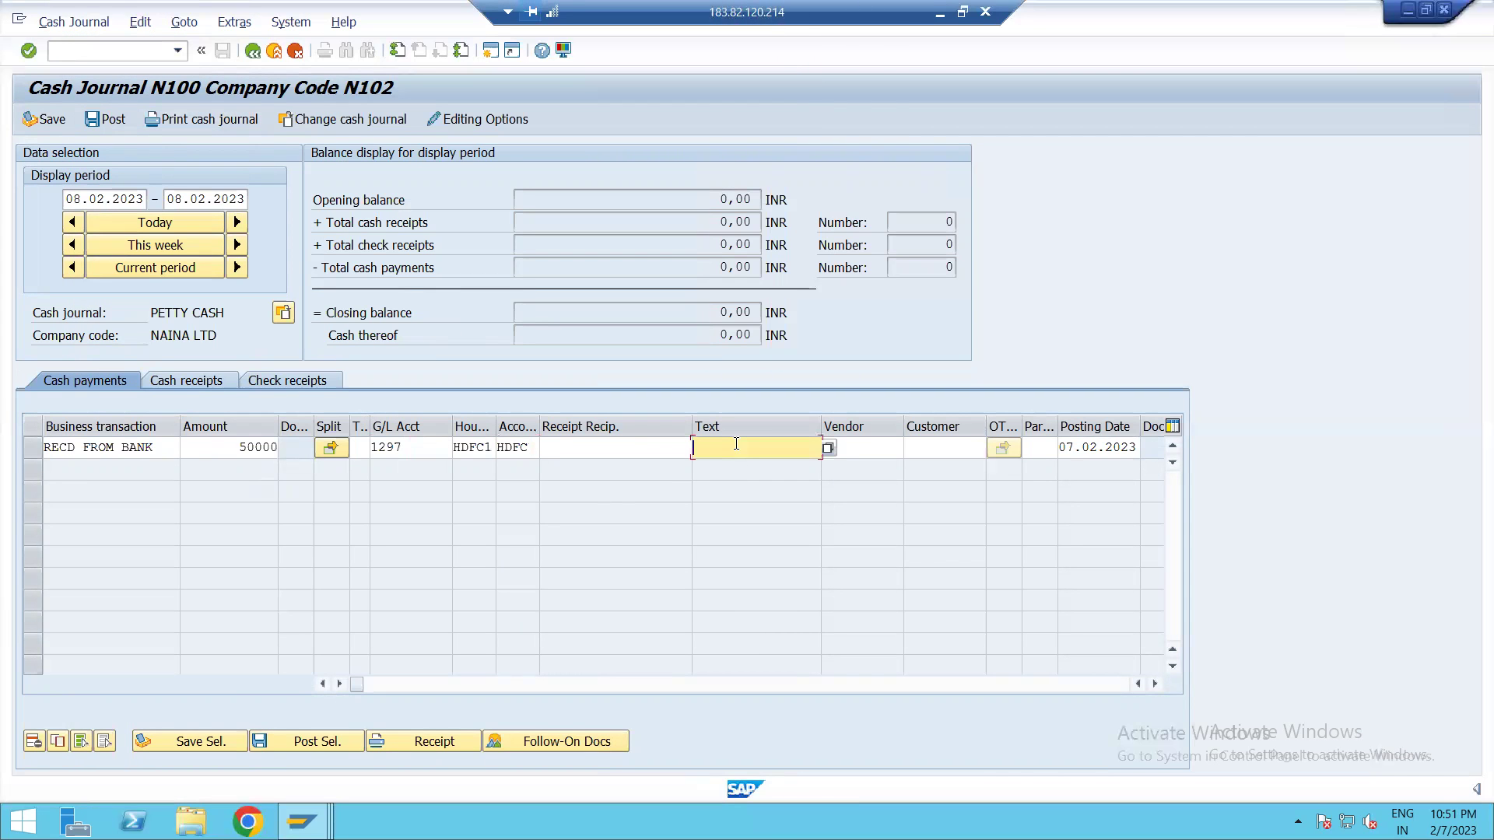
pyautogui.write('RECD FROM BANK')
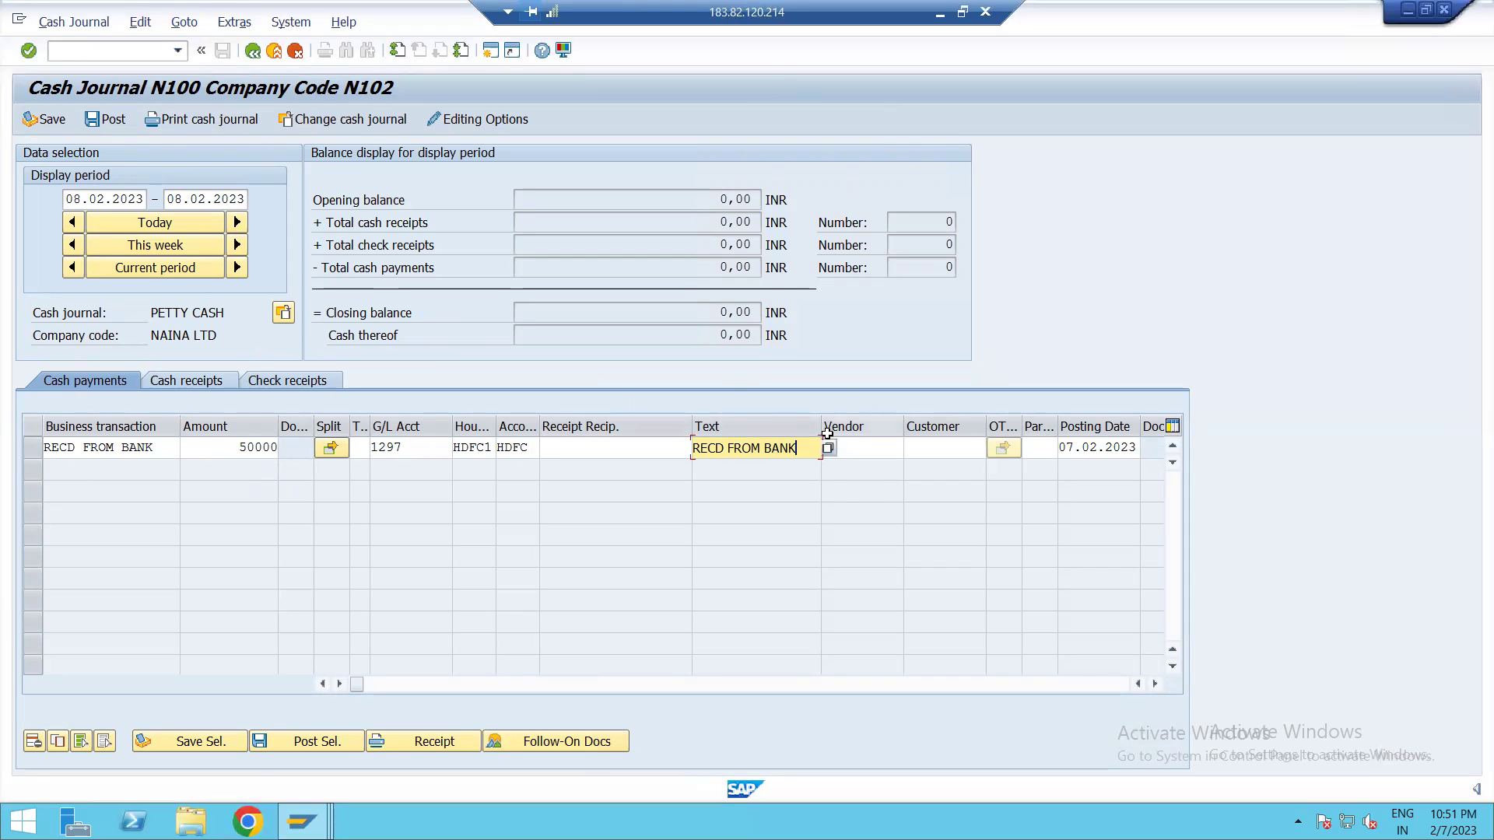
pyautogui.press('Return')
pyautogui.click(940, 12)
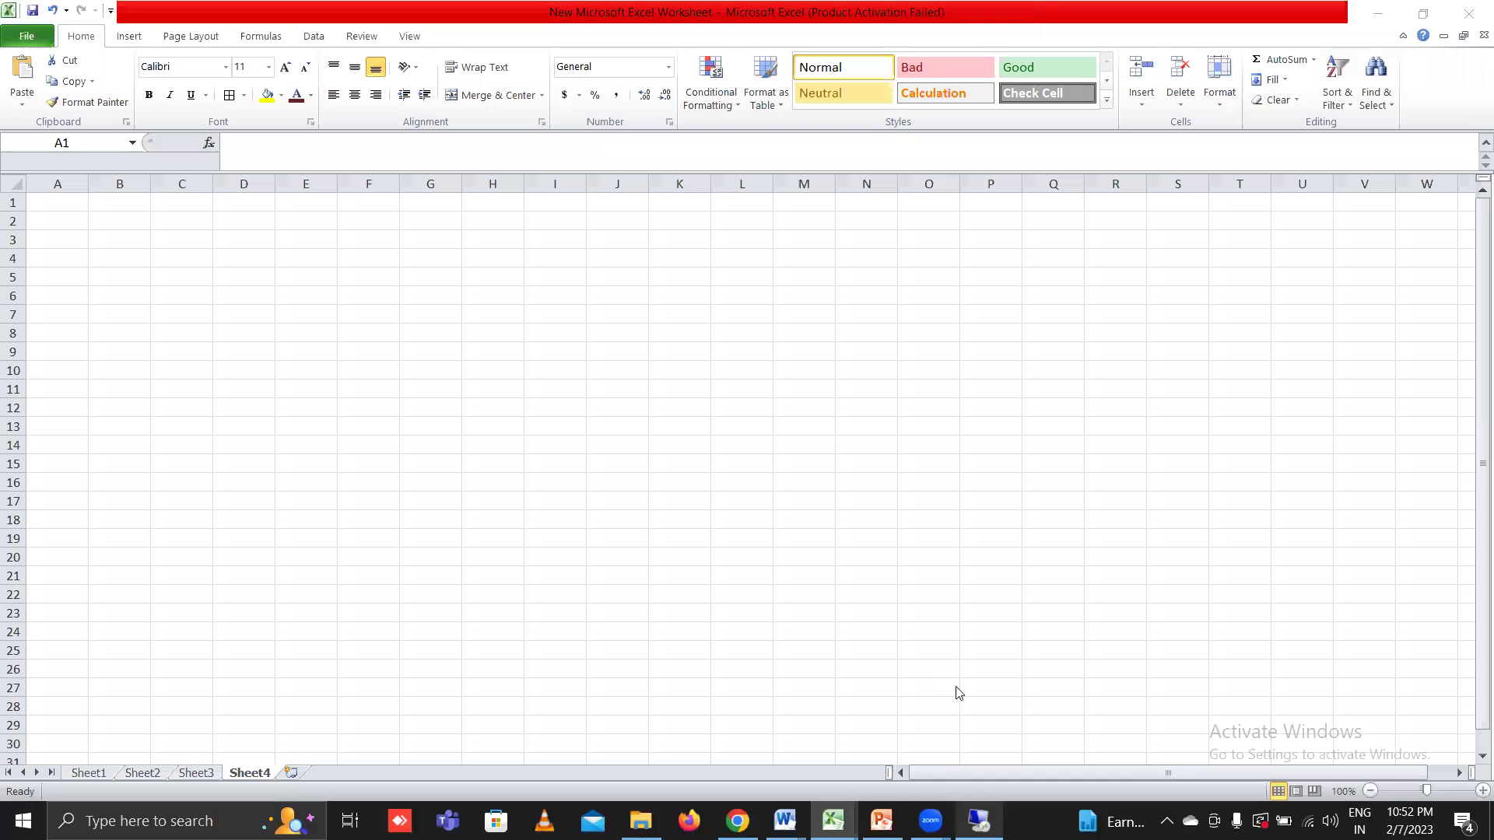
pyautogui.click(978, 817)
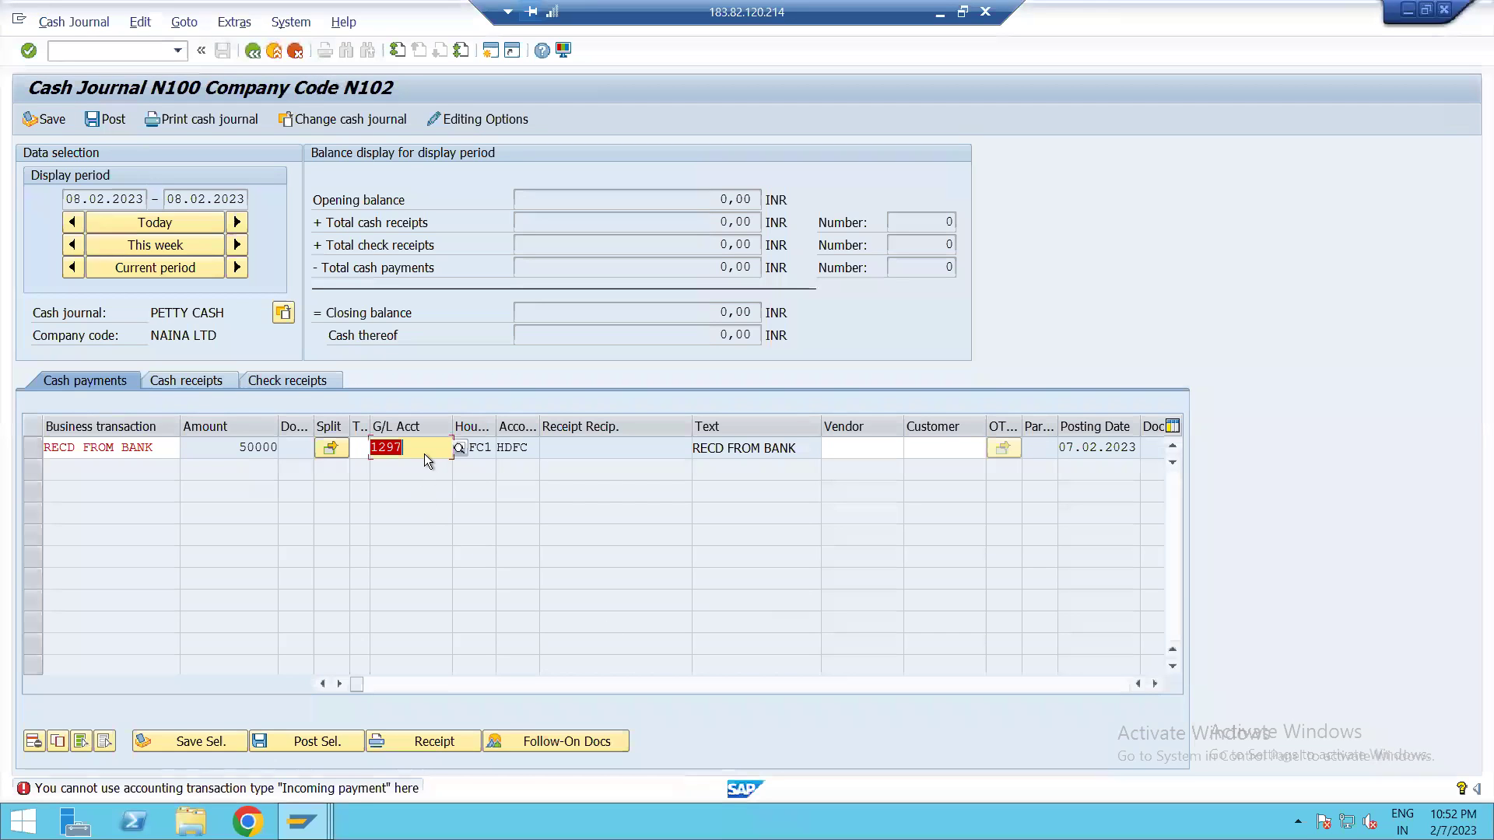
pyautogui.click(425, 451)
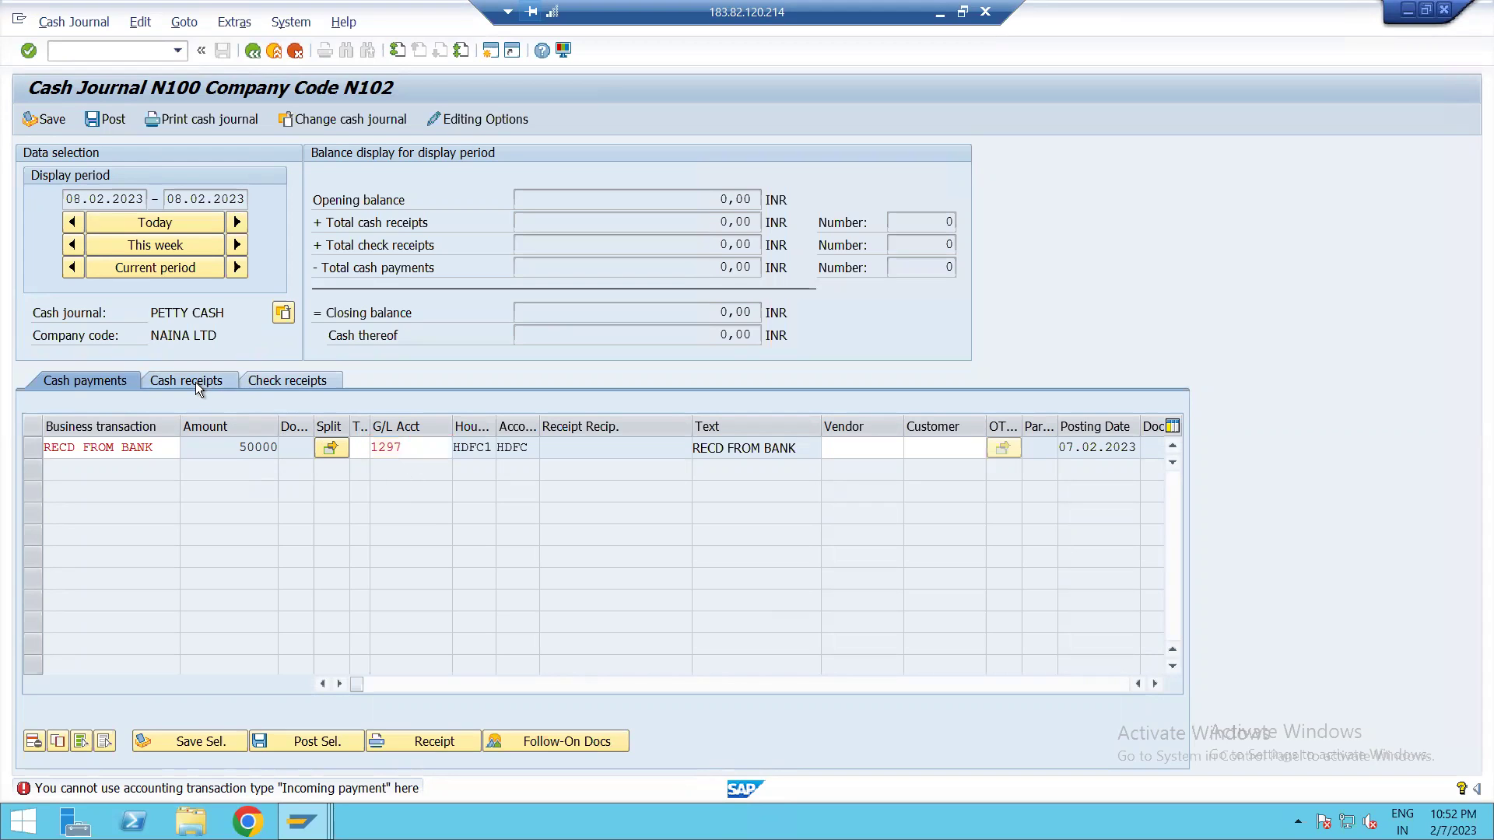
pyautogui.press('Return')
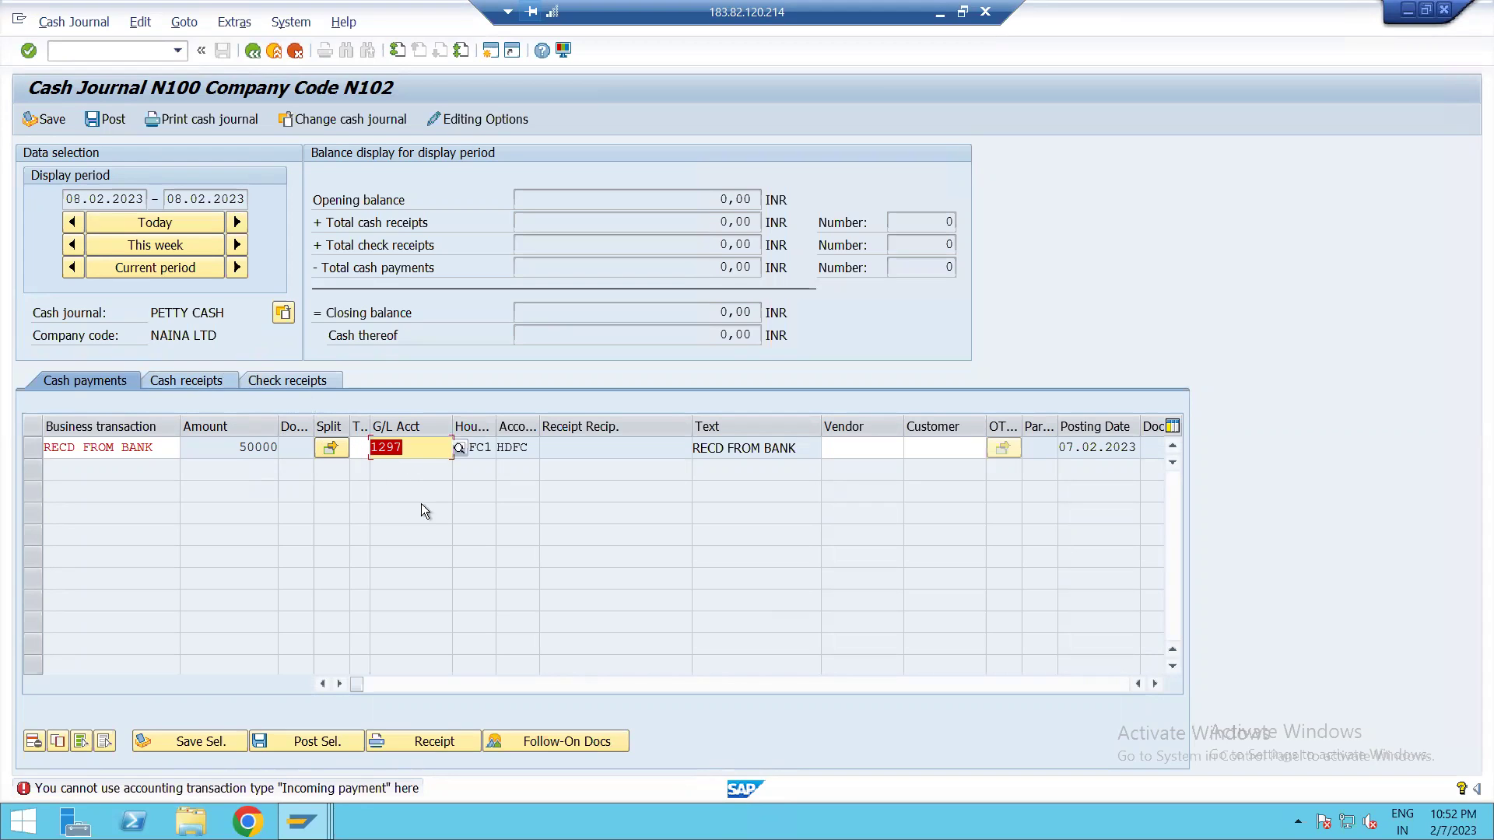
pyautogui.click(942, 14)
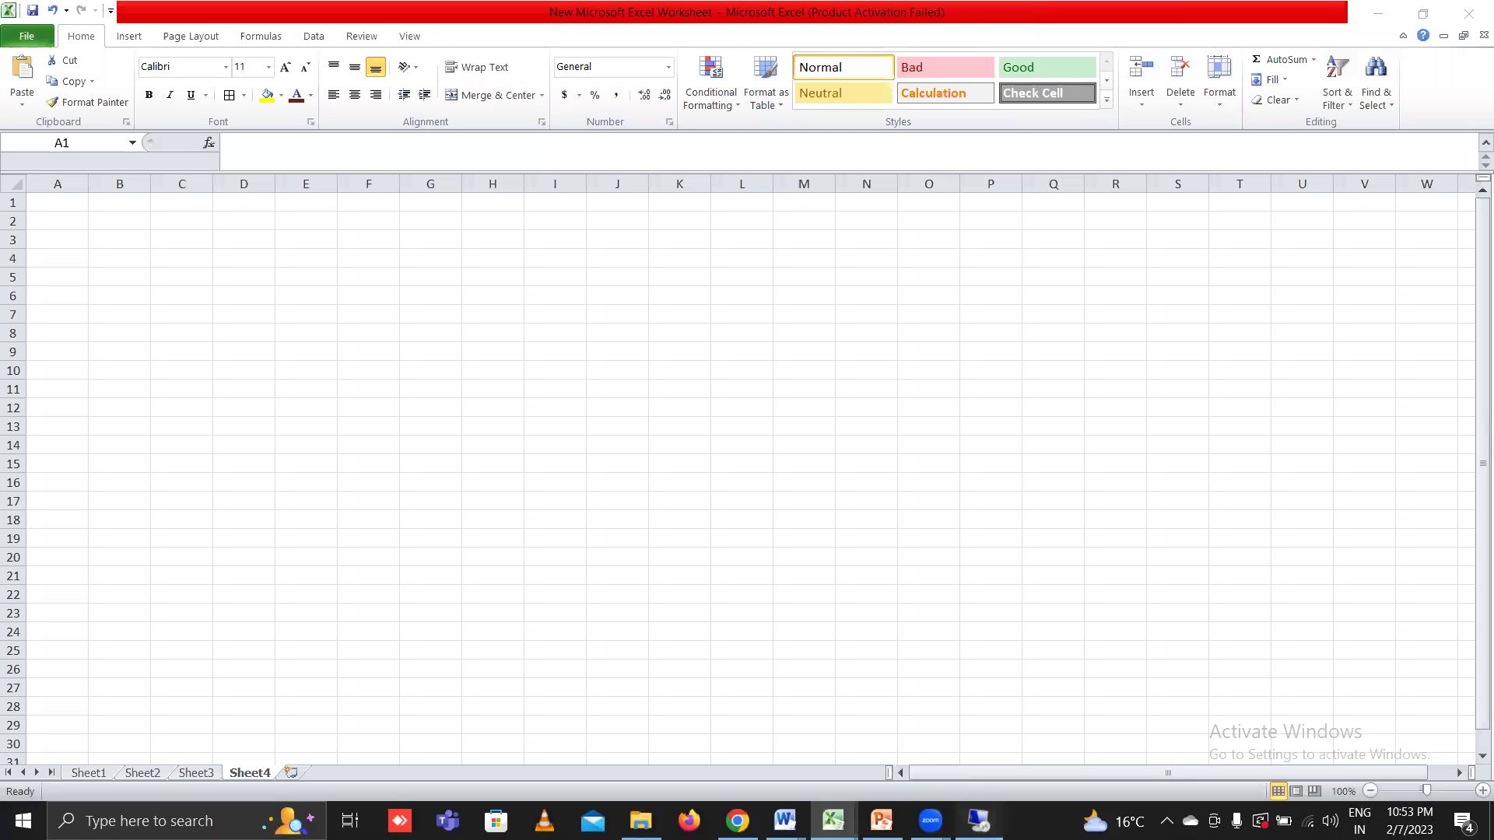
pyautogui.click(399, 820)
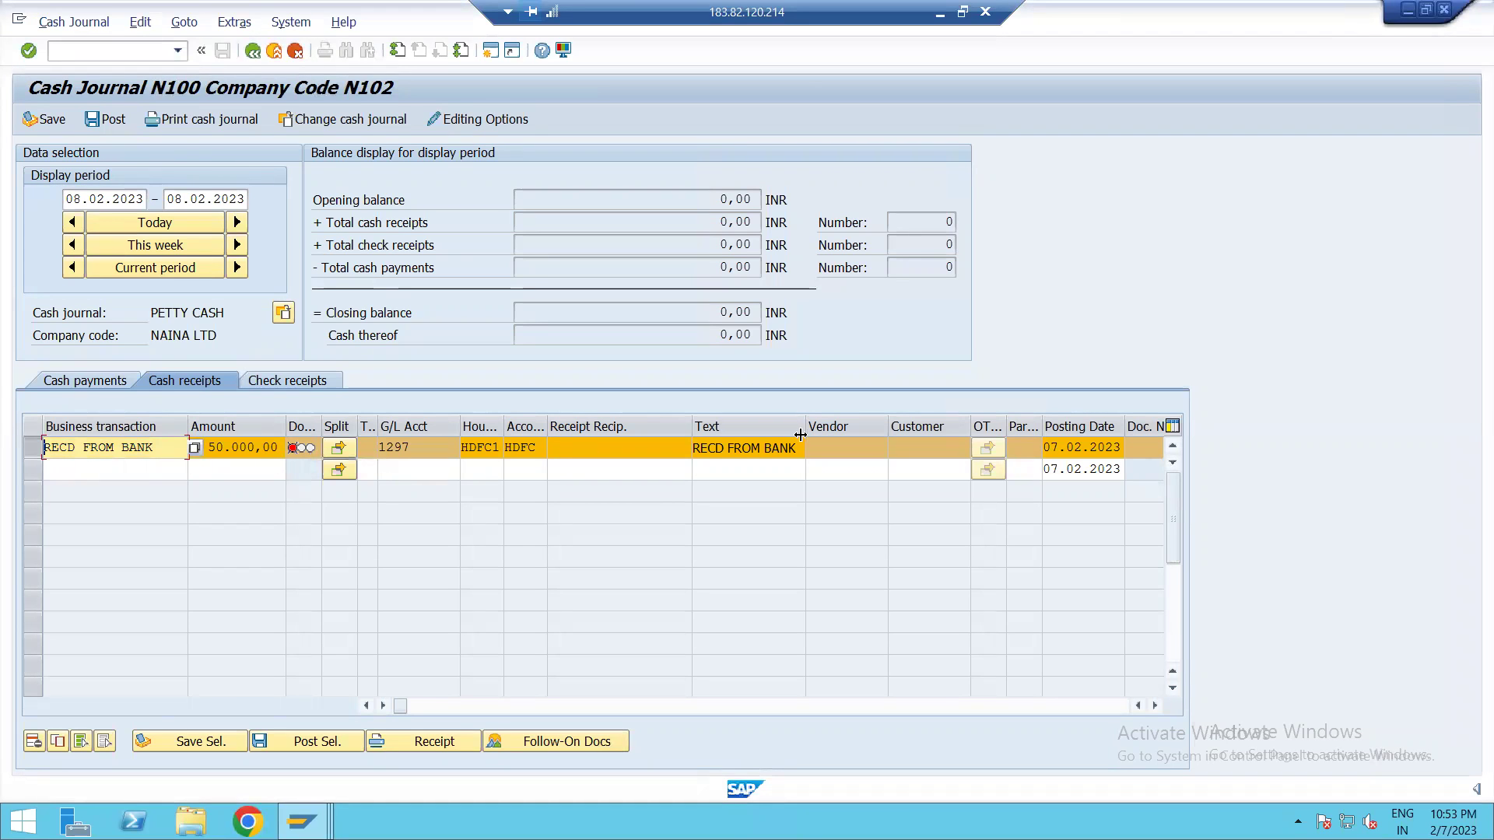
# Save the 50.000,00 RECD FROM BANK cash receipt line, accepting an entry outside the display period, and post it
pyautogui.click(33, 448)
pyautogui.click(209, 737)
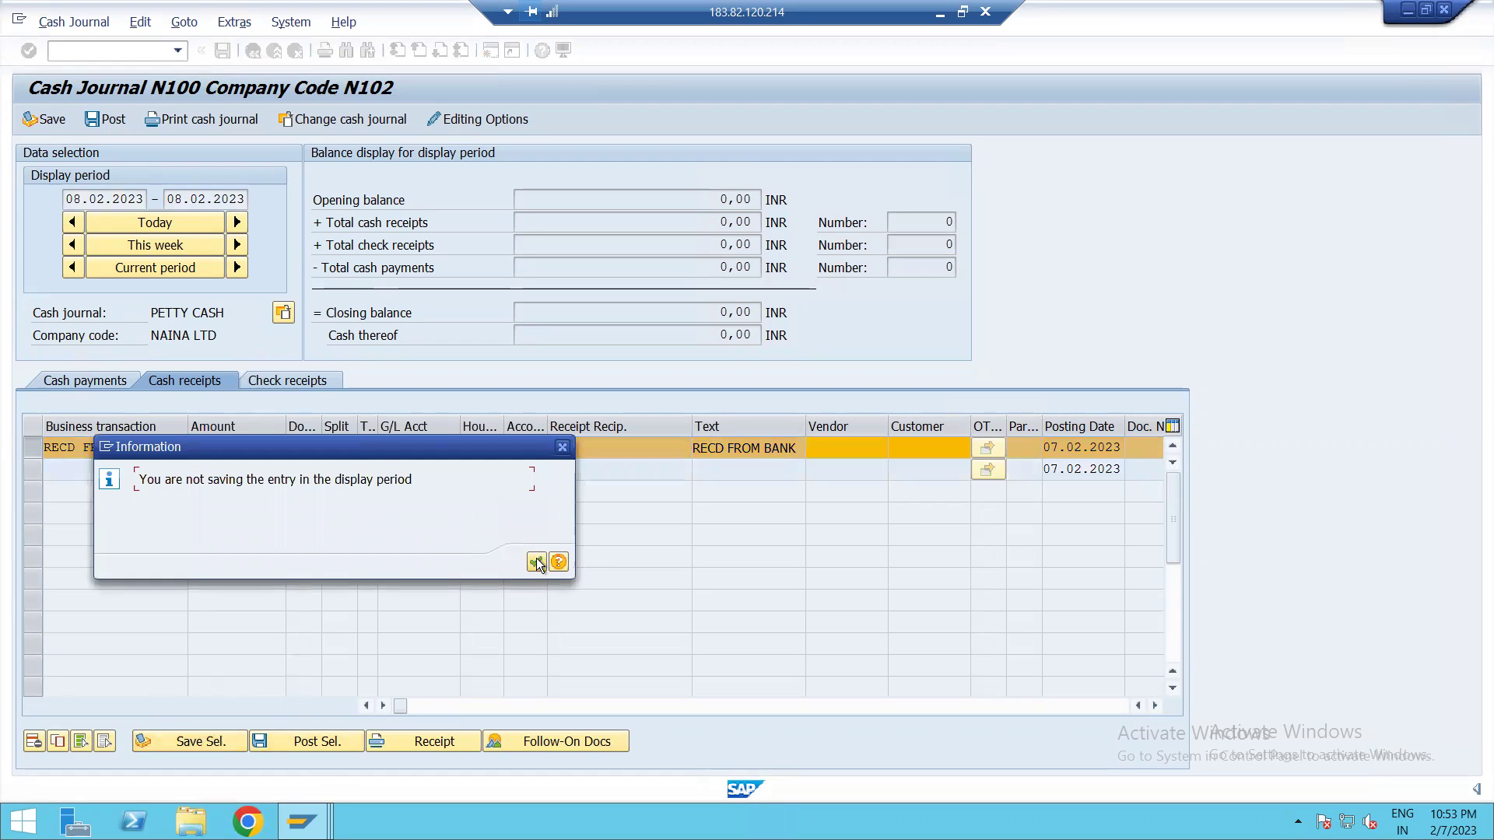
pyautogui.click(537, 561)
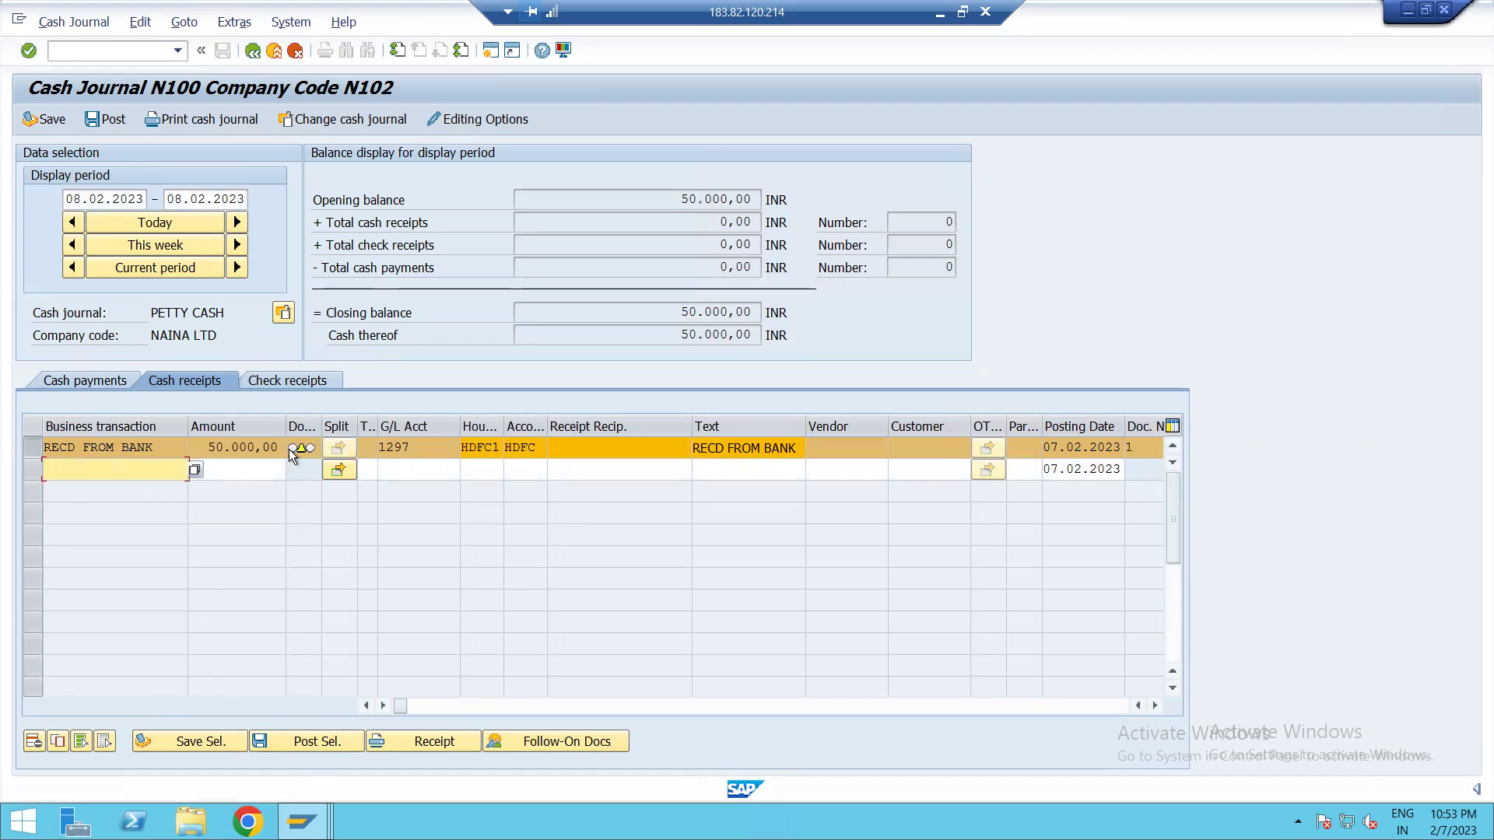
pyautogui.click(27, 448)
pyautogui.click(30, 450)
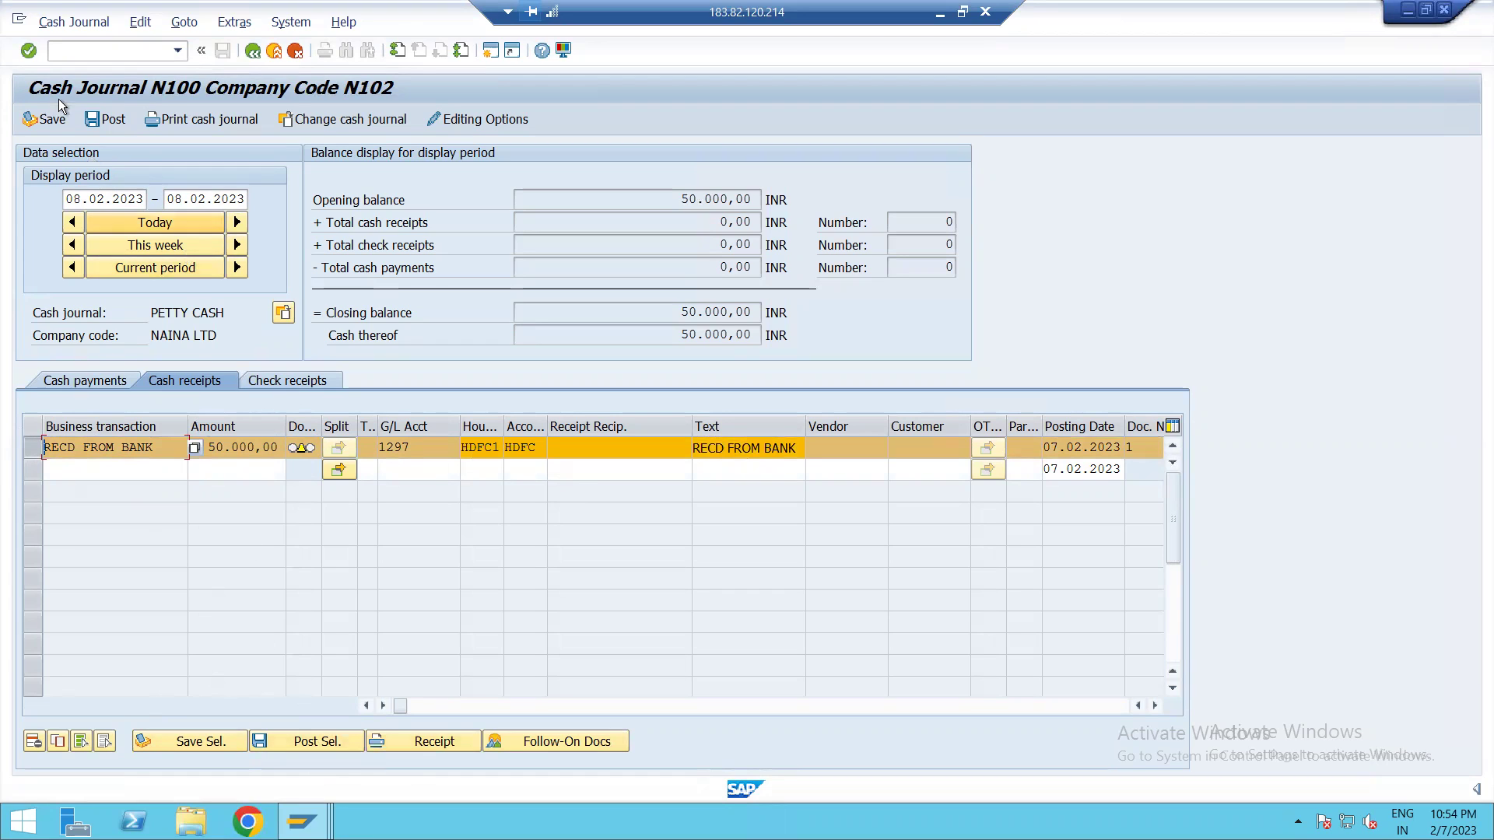
pyautogui.click(106, 119)
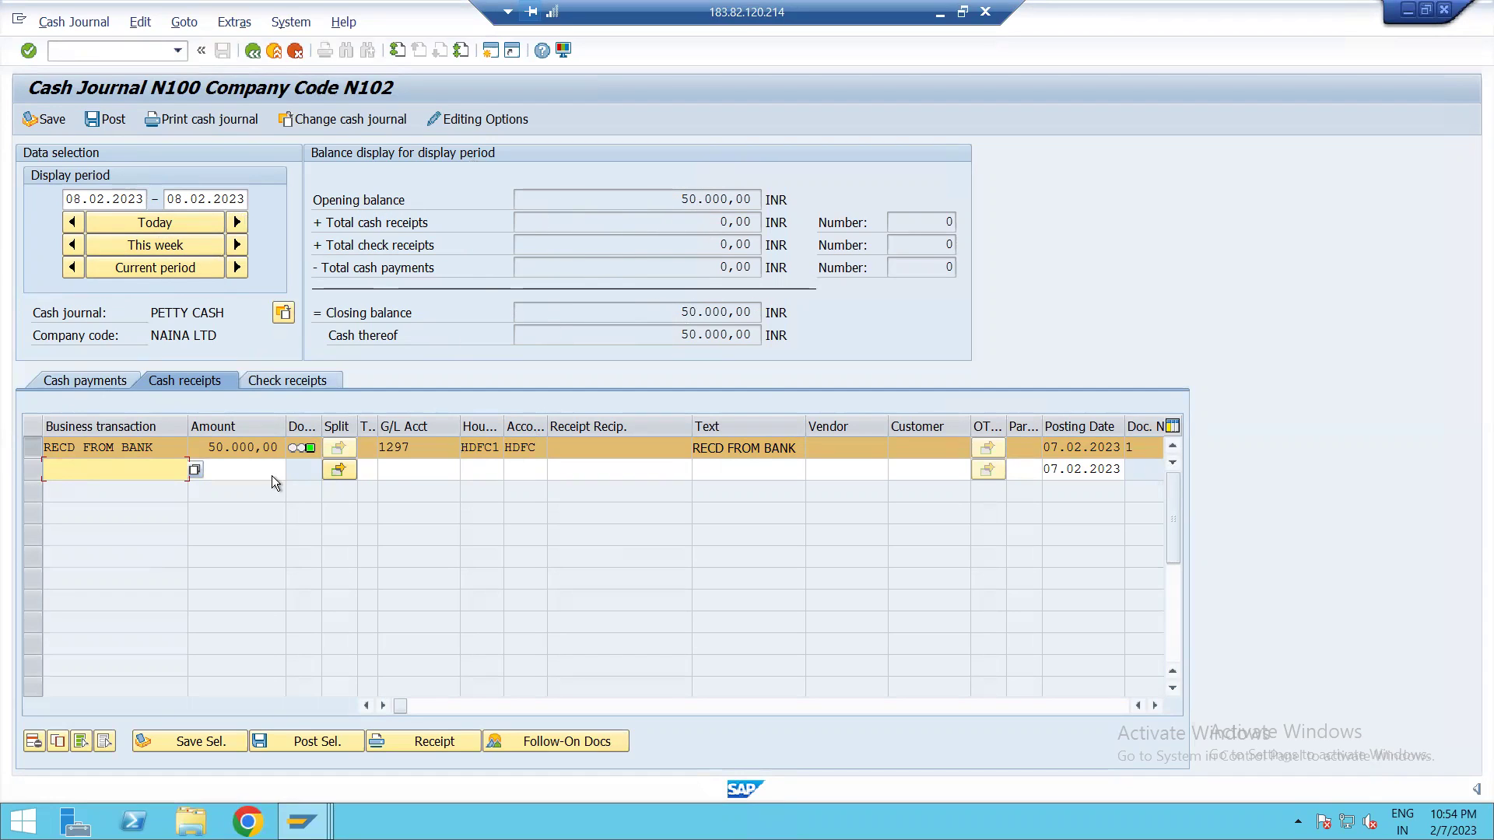
# Start a line under cash payments with business transaction PAYMENTS and an amount of 5000
pyautogui.click(96, 382)
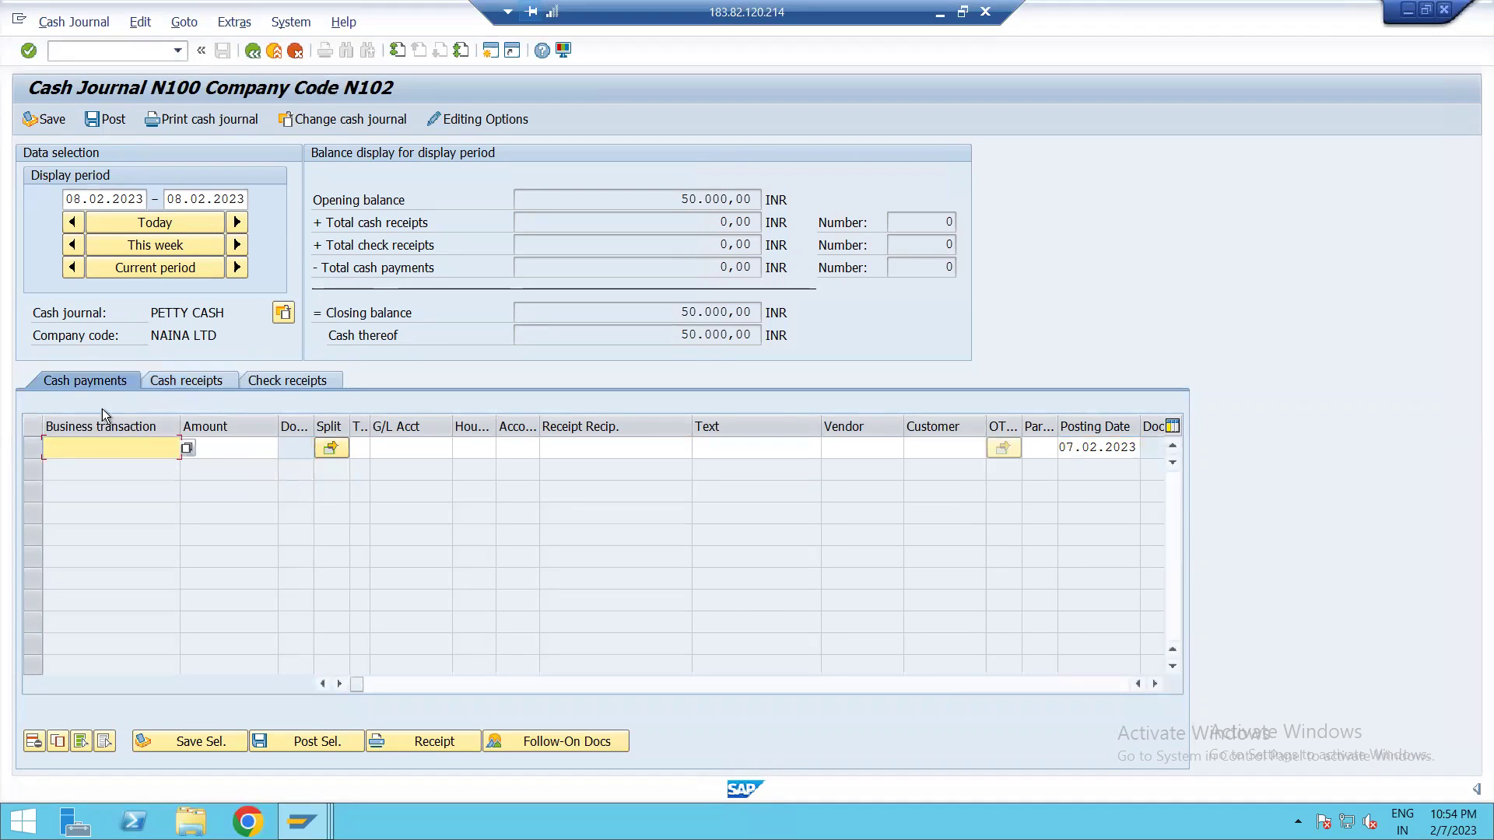
pyautogui.click(186, 447)
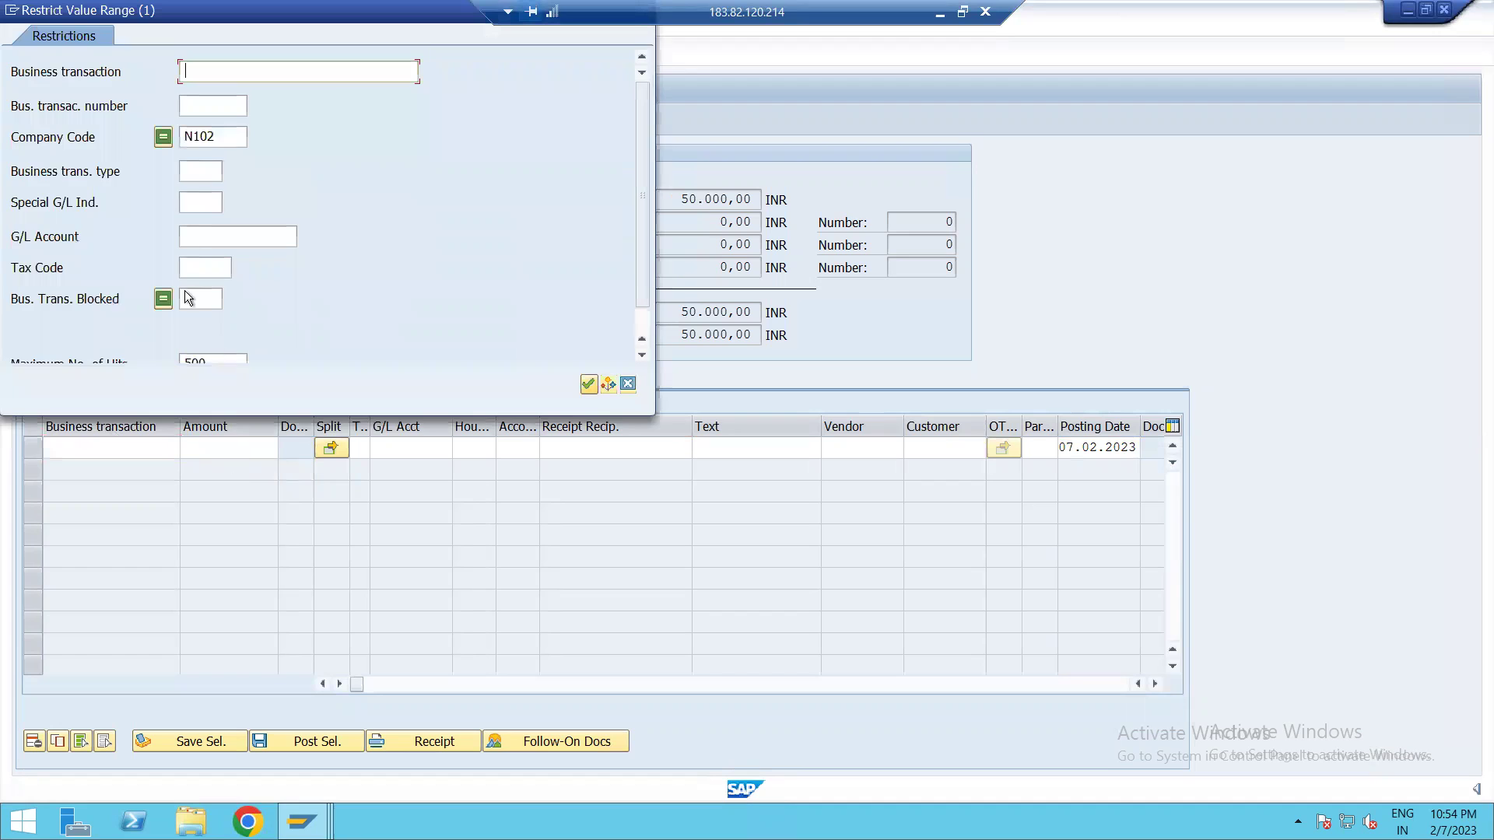
pyautogui.press('Return')
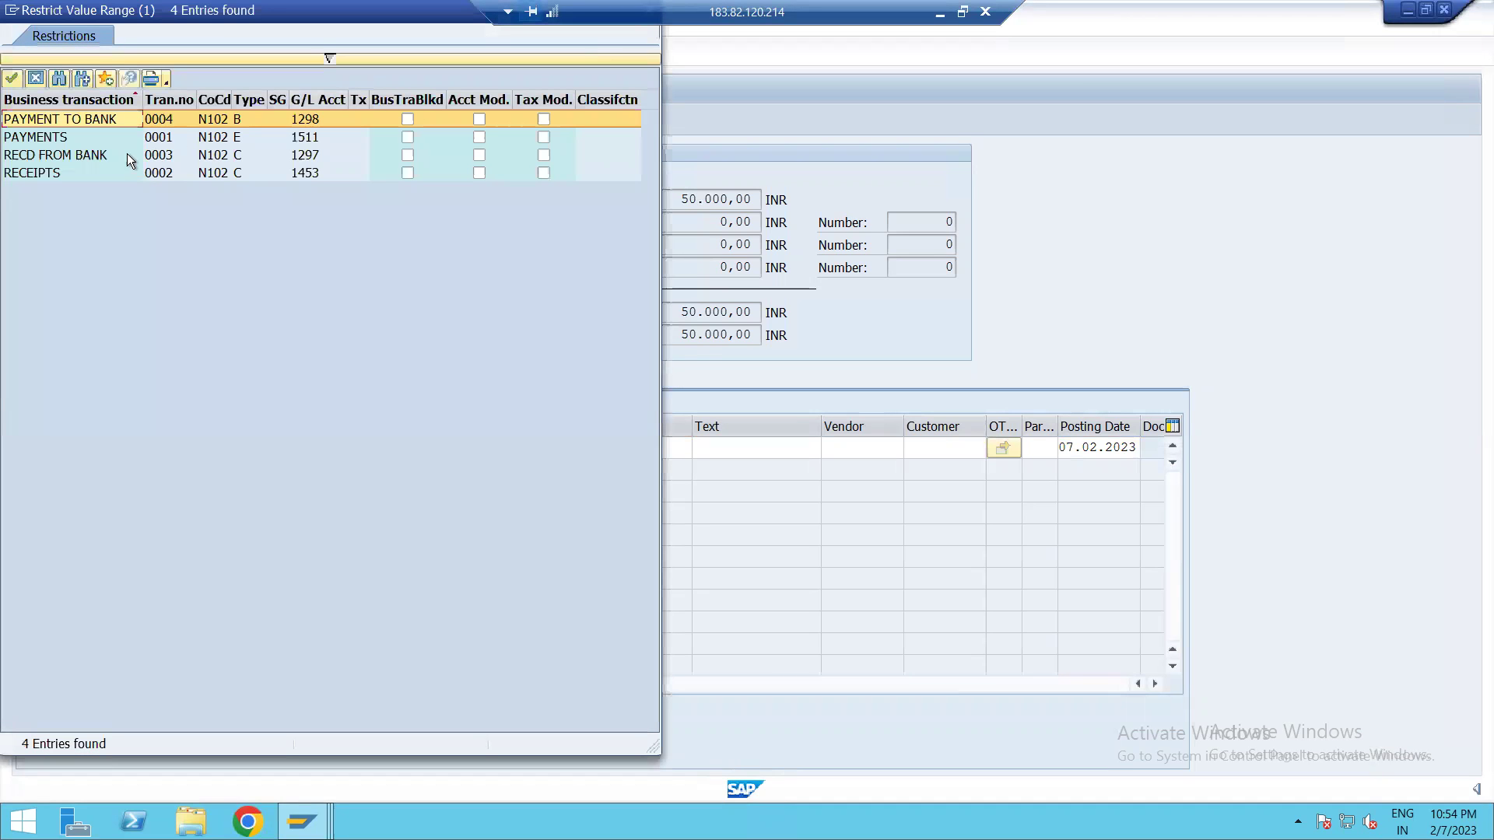
pyautogui.doubleClick(44, 137)
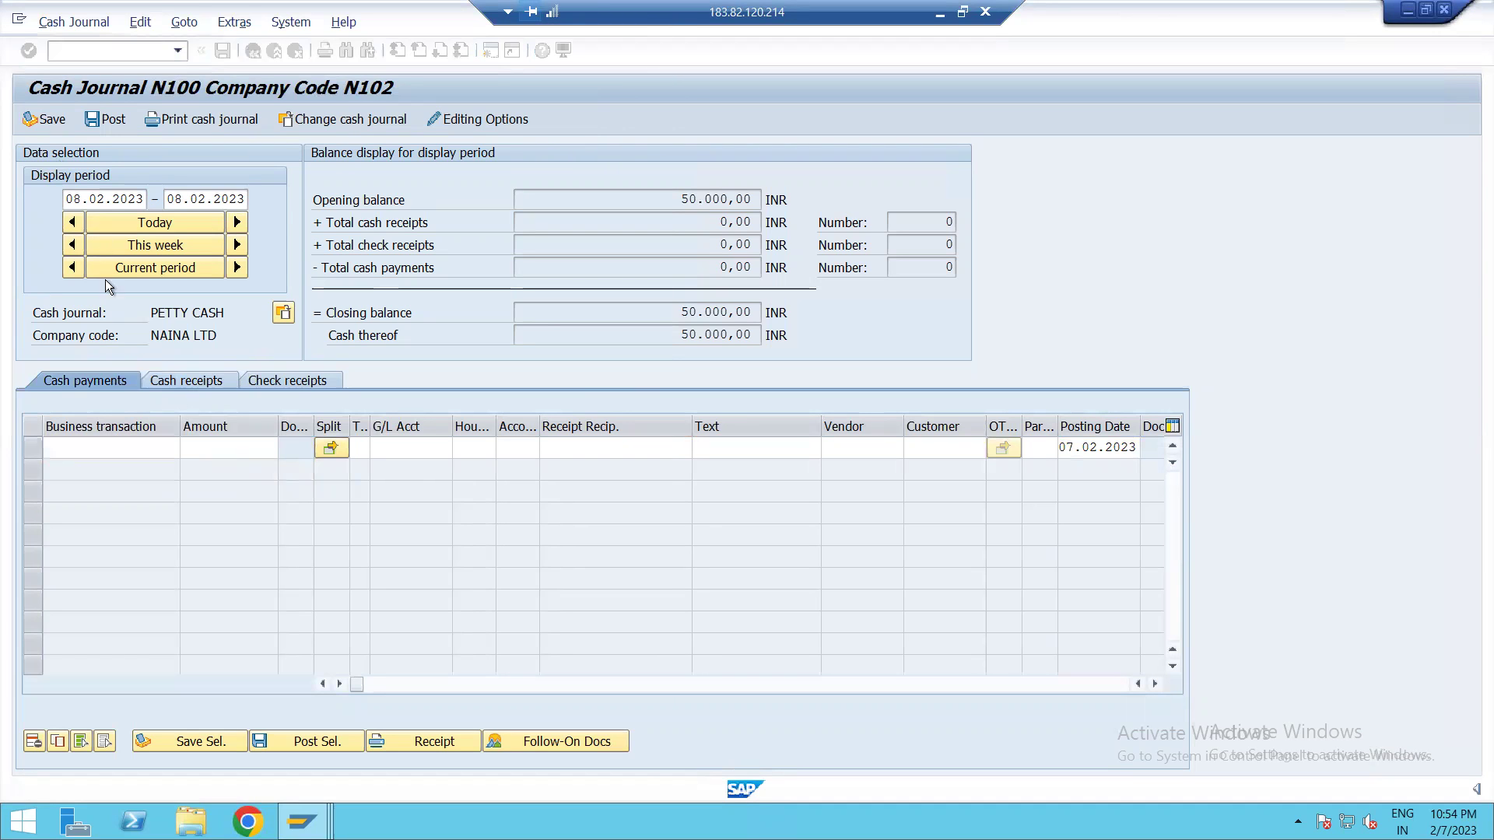
pyautogui.click(227, 449)
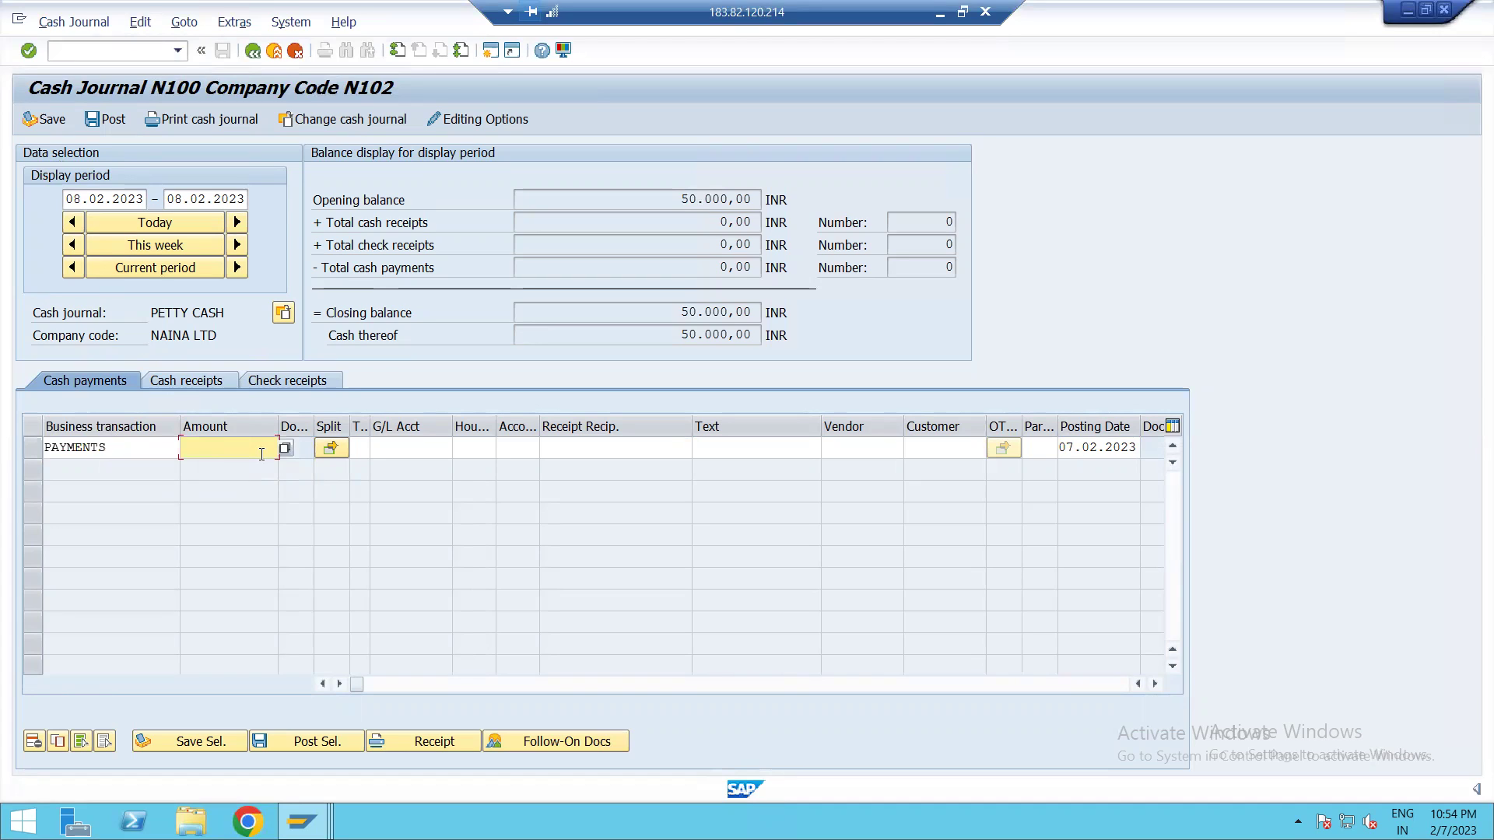
pyautogui.write('5000')
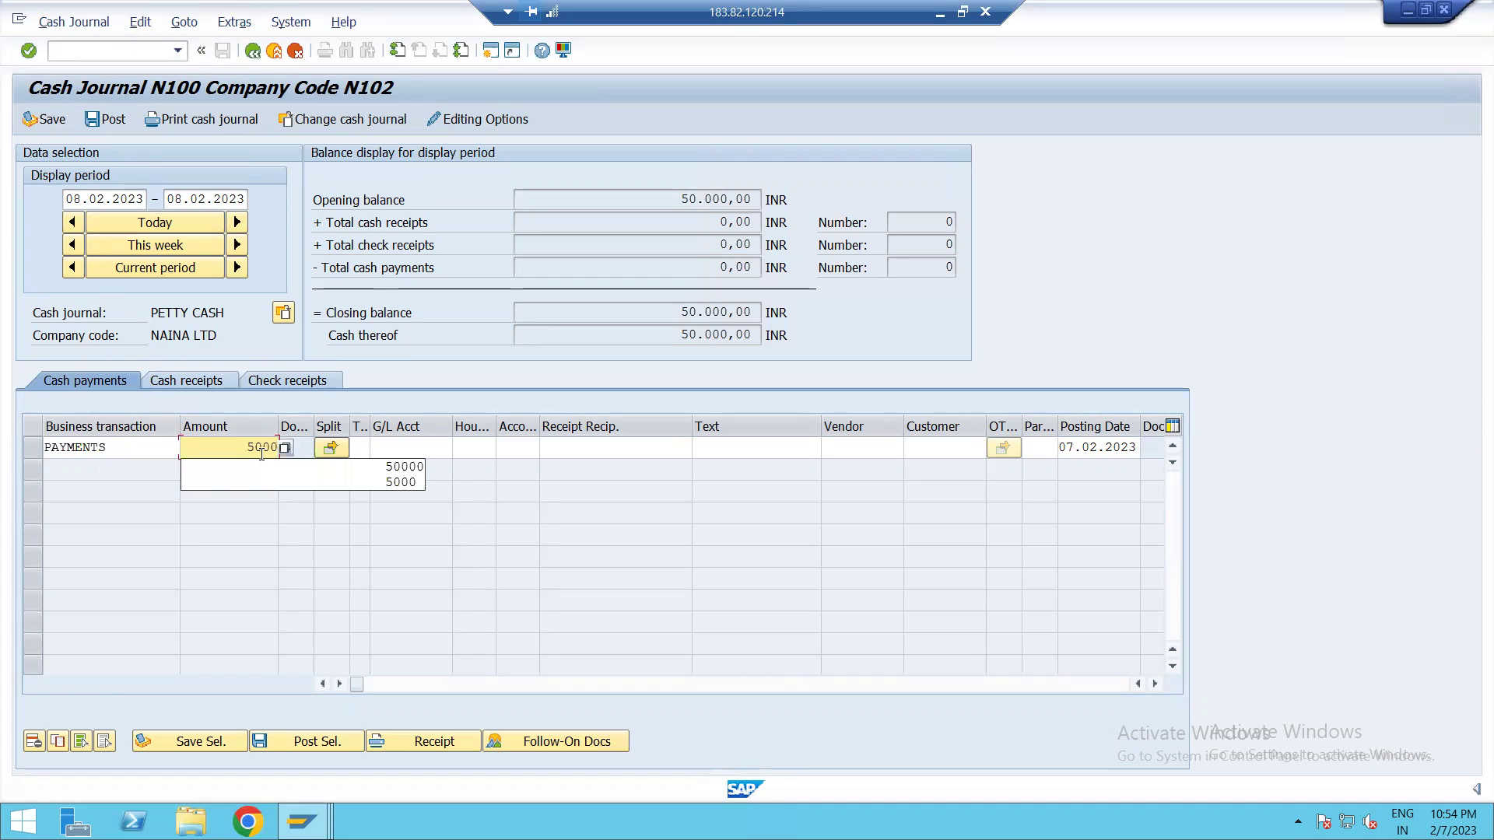
# Assign G/L account 1511, CASH EXP, to the PAYMENTS line and confirm the line
pyautogui.click(396, 450)
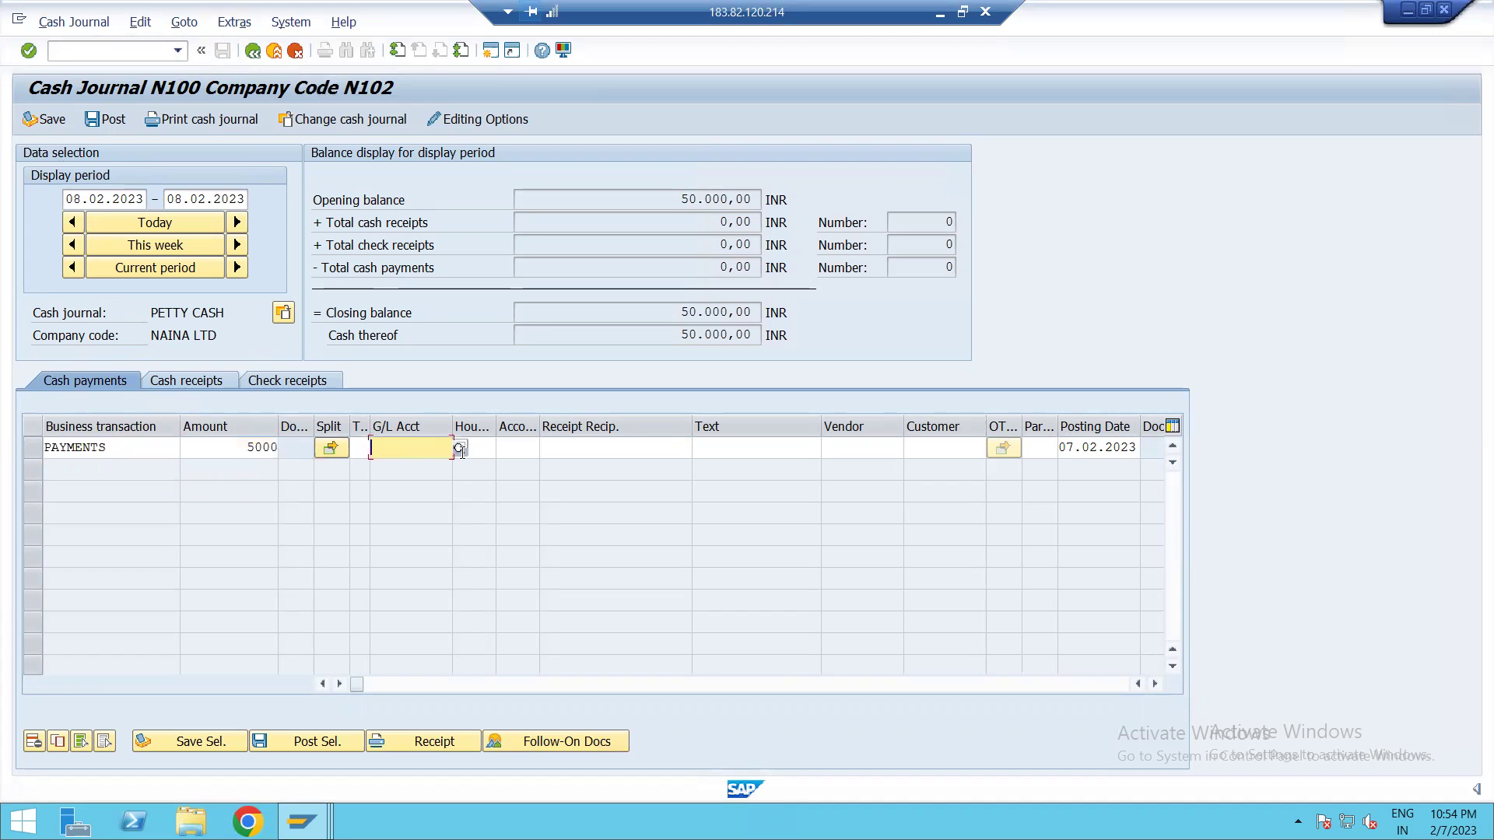
pyautogui.click(459, 450)
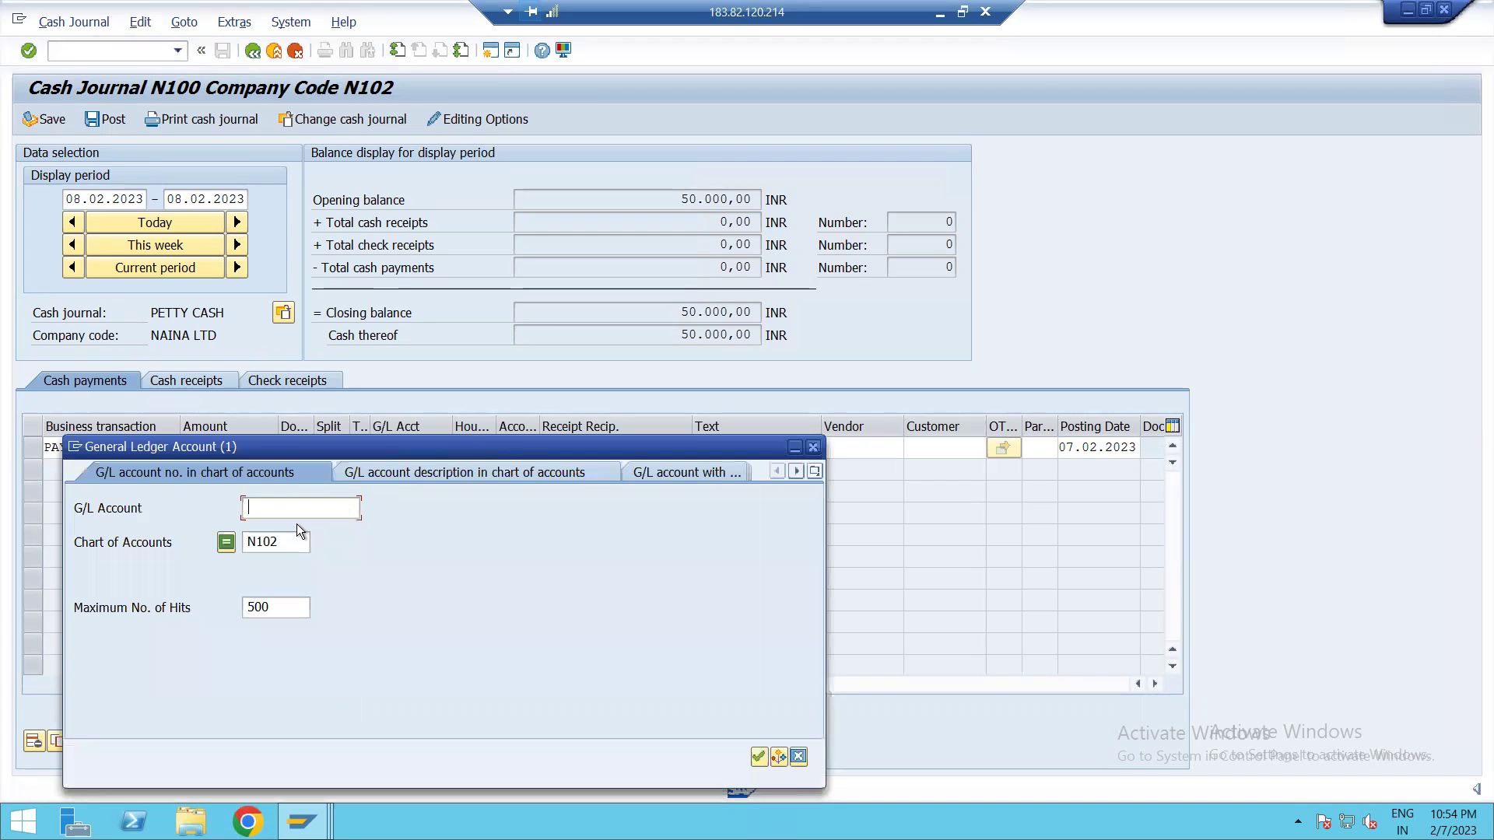
pyautogui.press('Return')
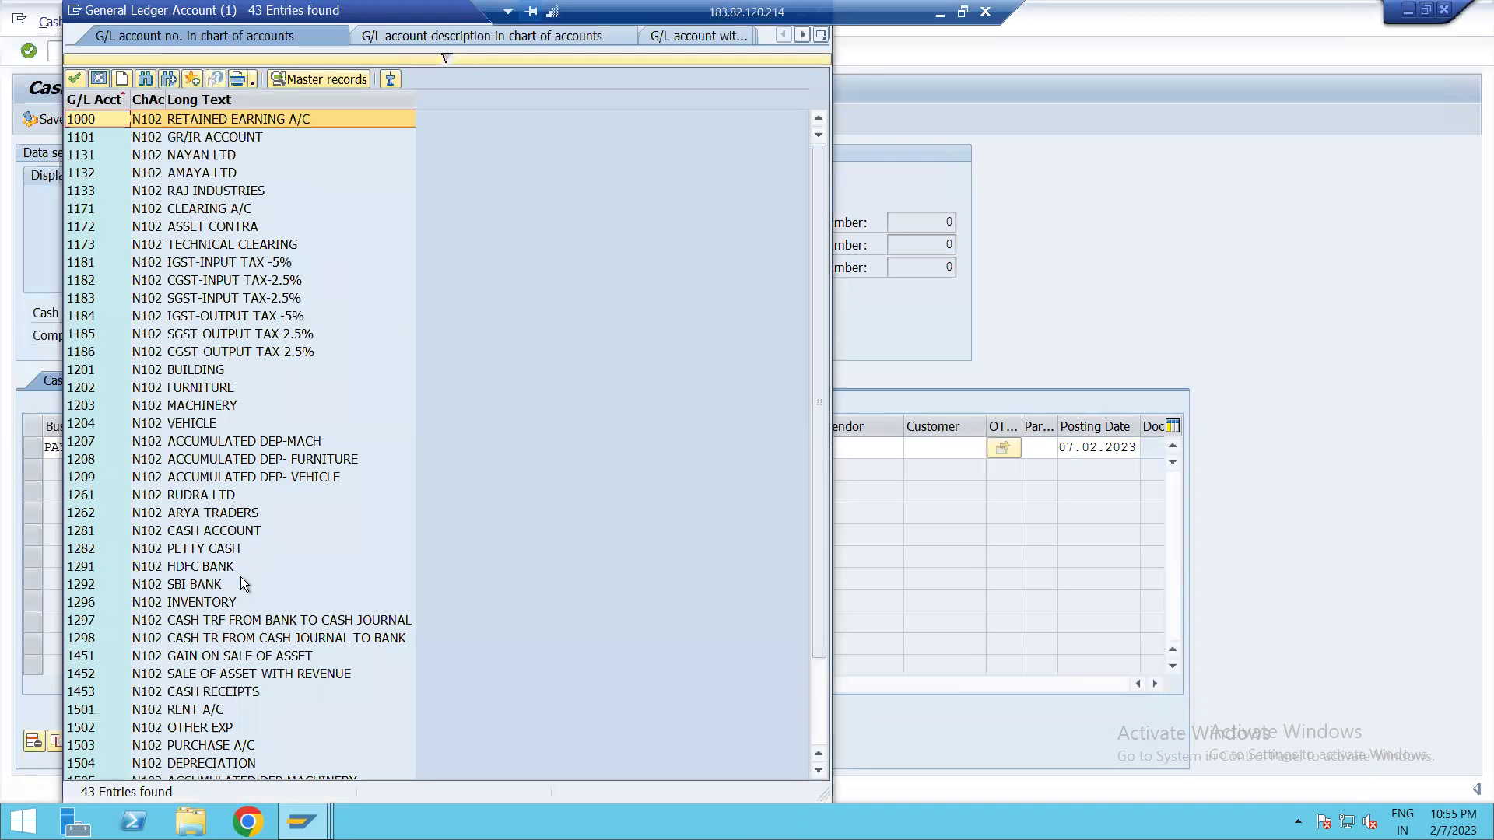
pyautogui.scroll(-1, 253, 644)
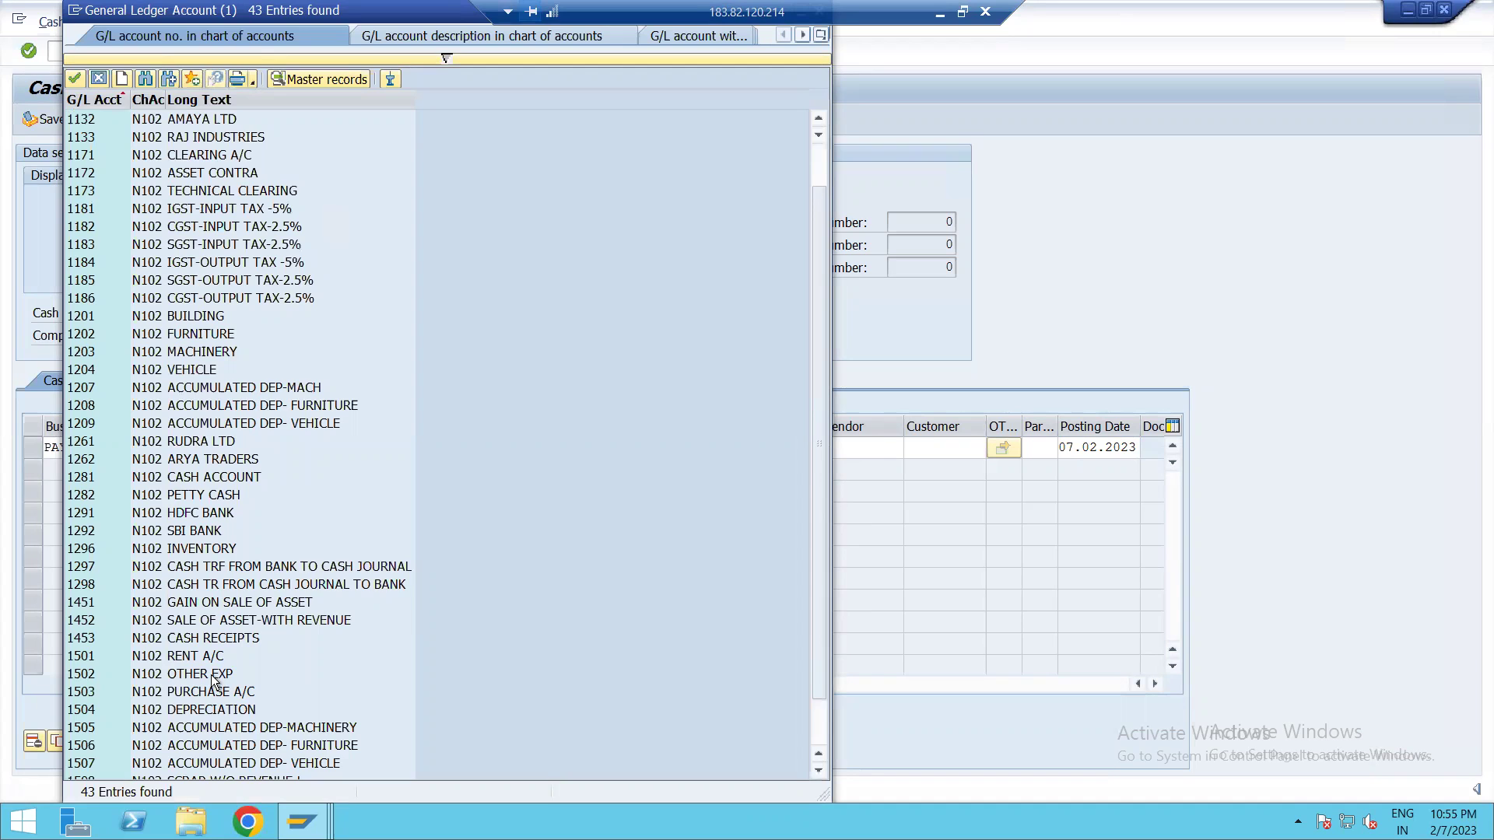
pyautogui.scroll(-1, 213, 681)
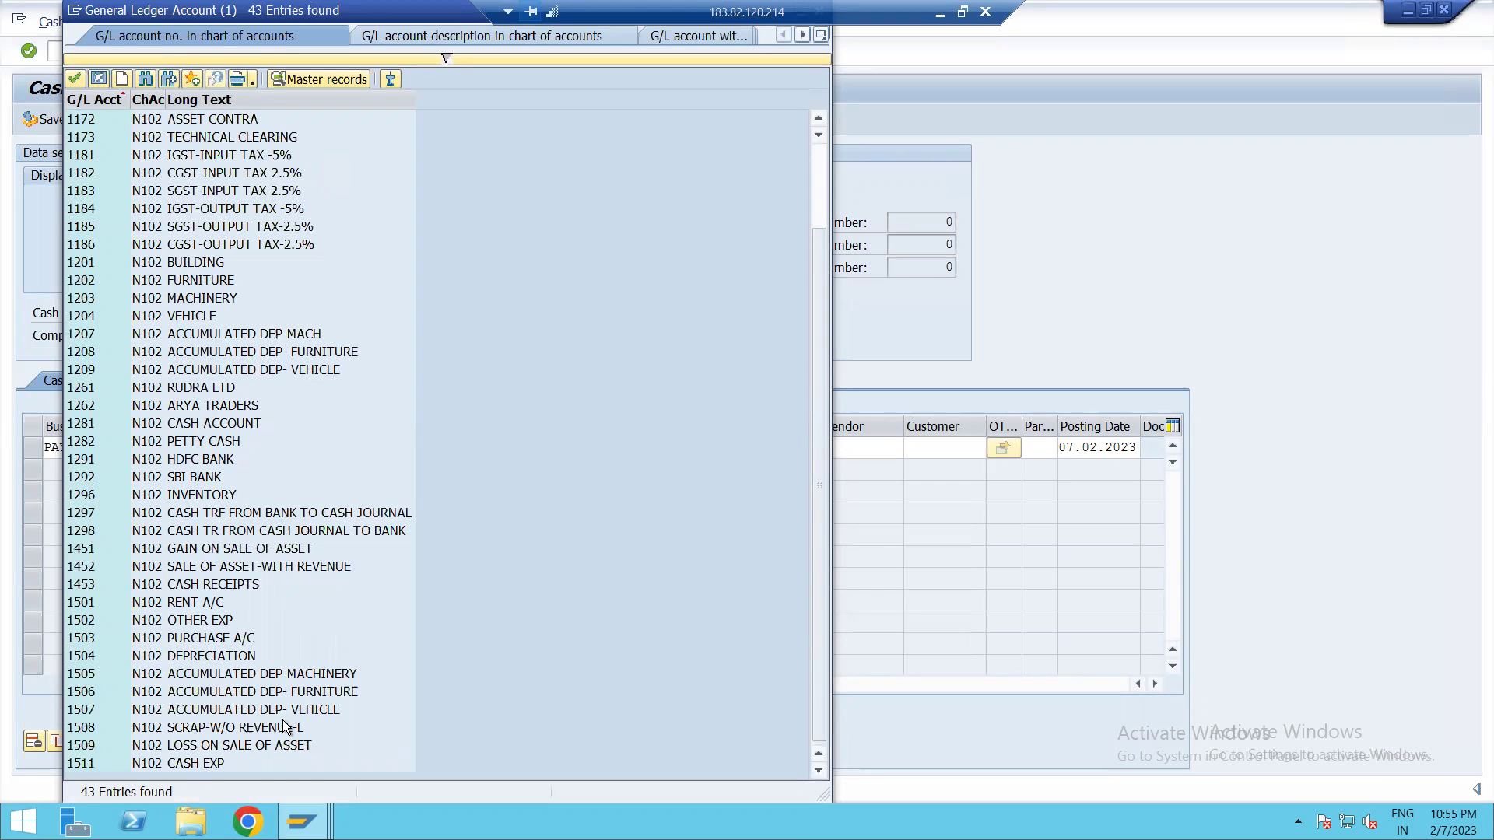
pyautogui.doubleClick(199, 763)
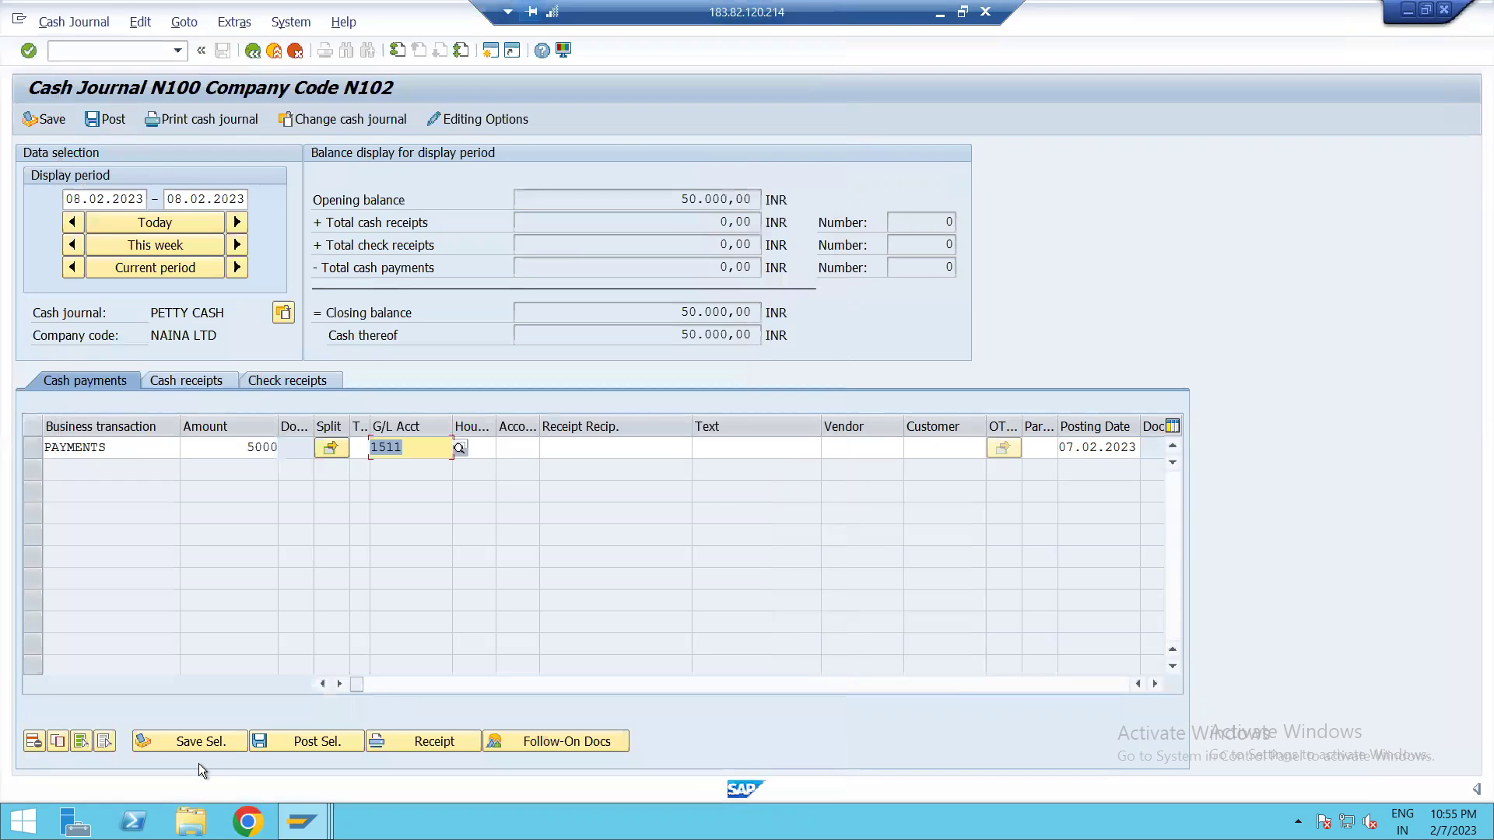
pyautogui.click(489, 448)
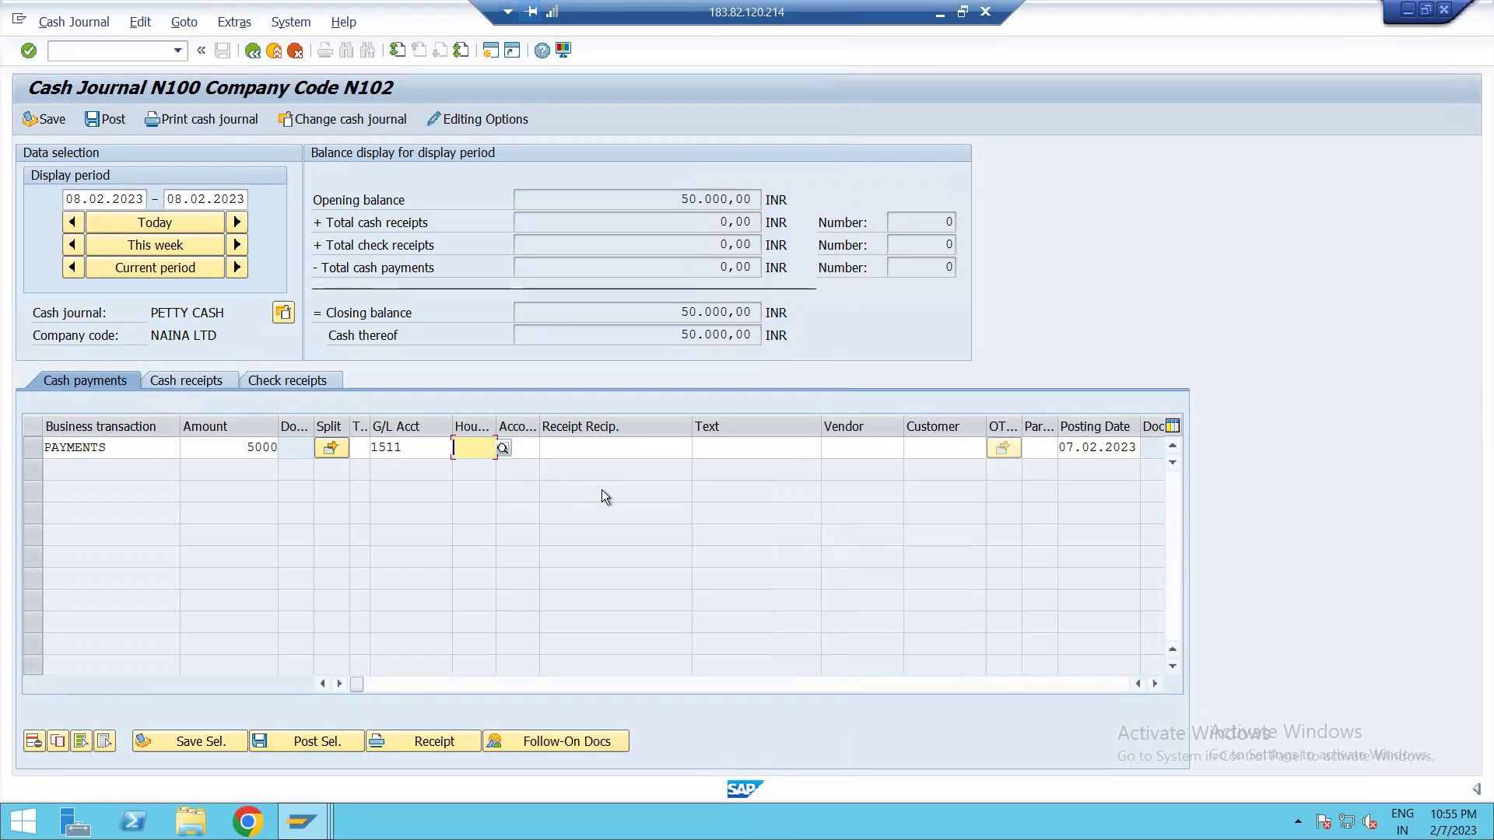
pyautogui.press('Return')
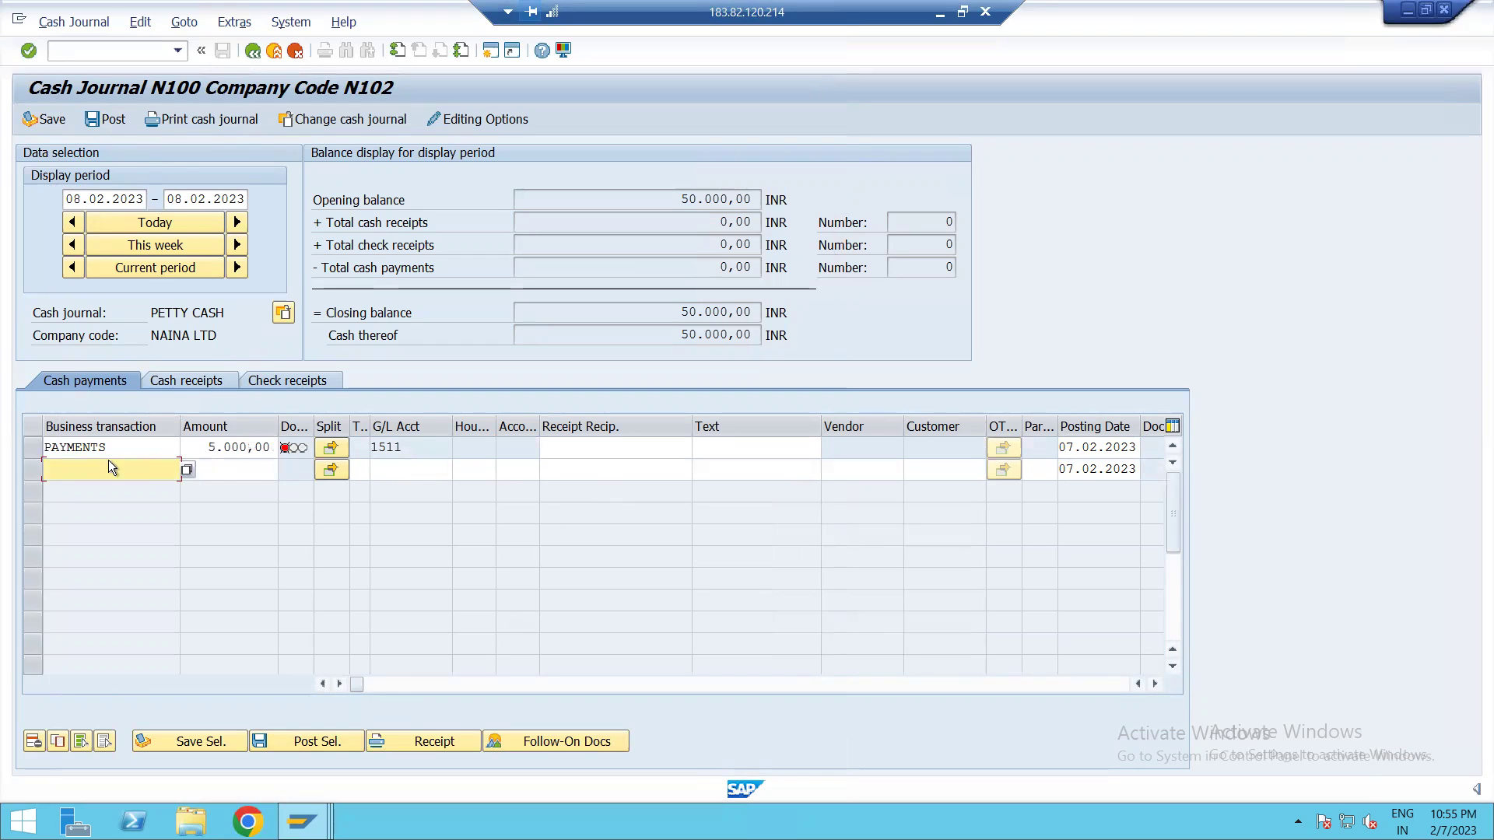
# Save the 5.000,00 PAYMENTS cash payment line, accepting an entry outside the display period, and post it
pyautogui.click(33, 447)
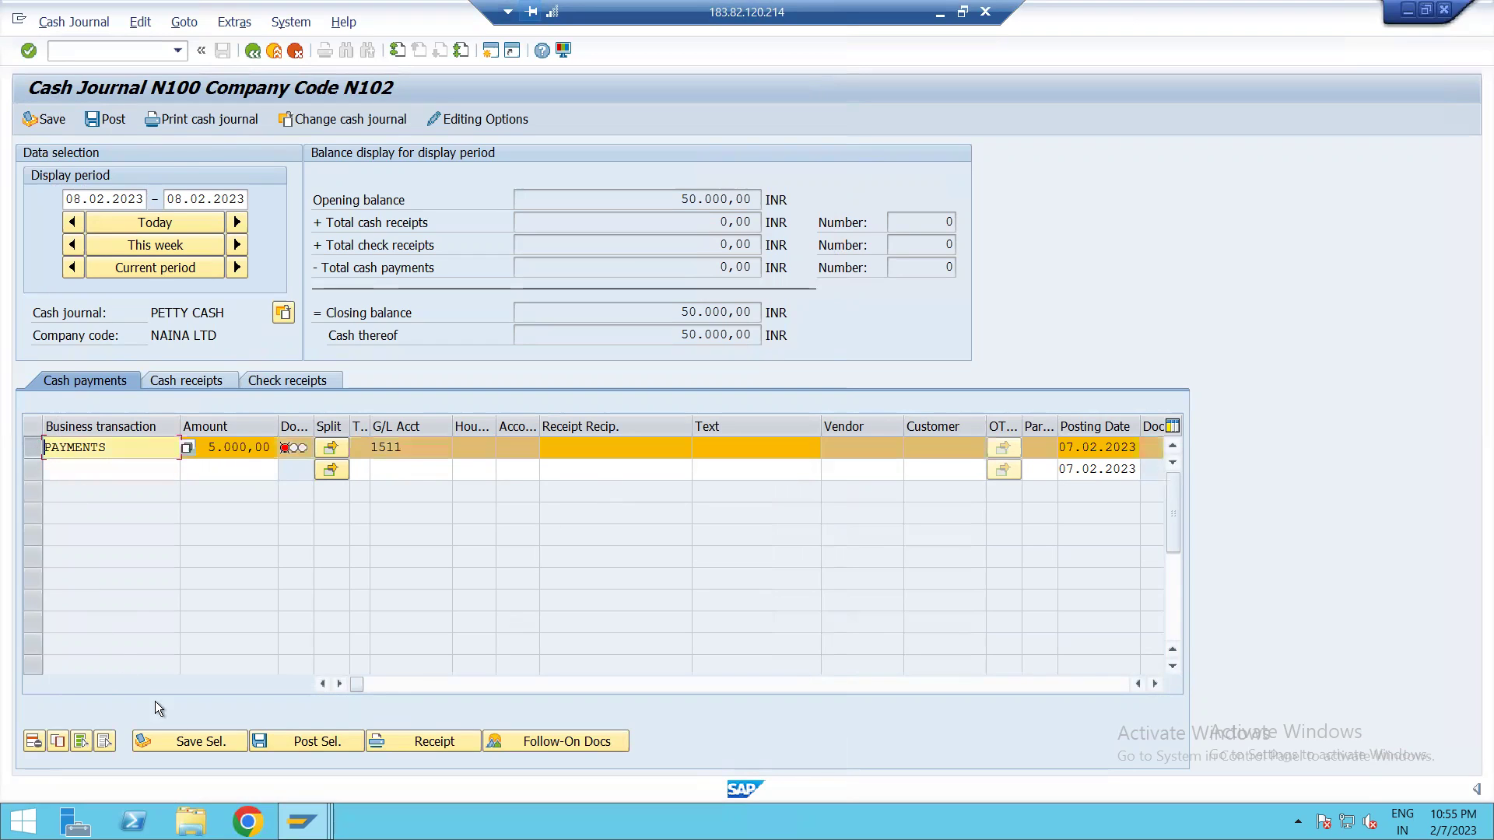
pyautogui.click(172, 743)
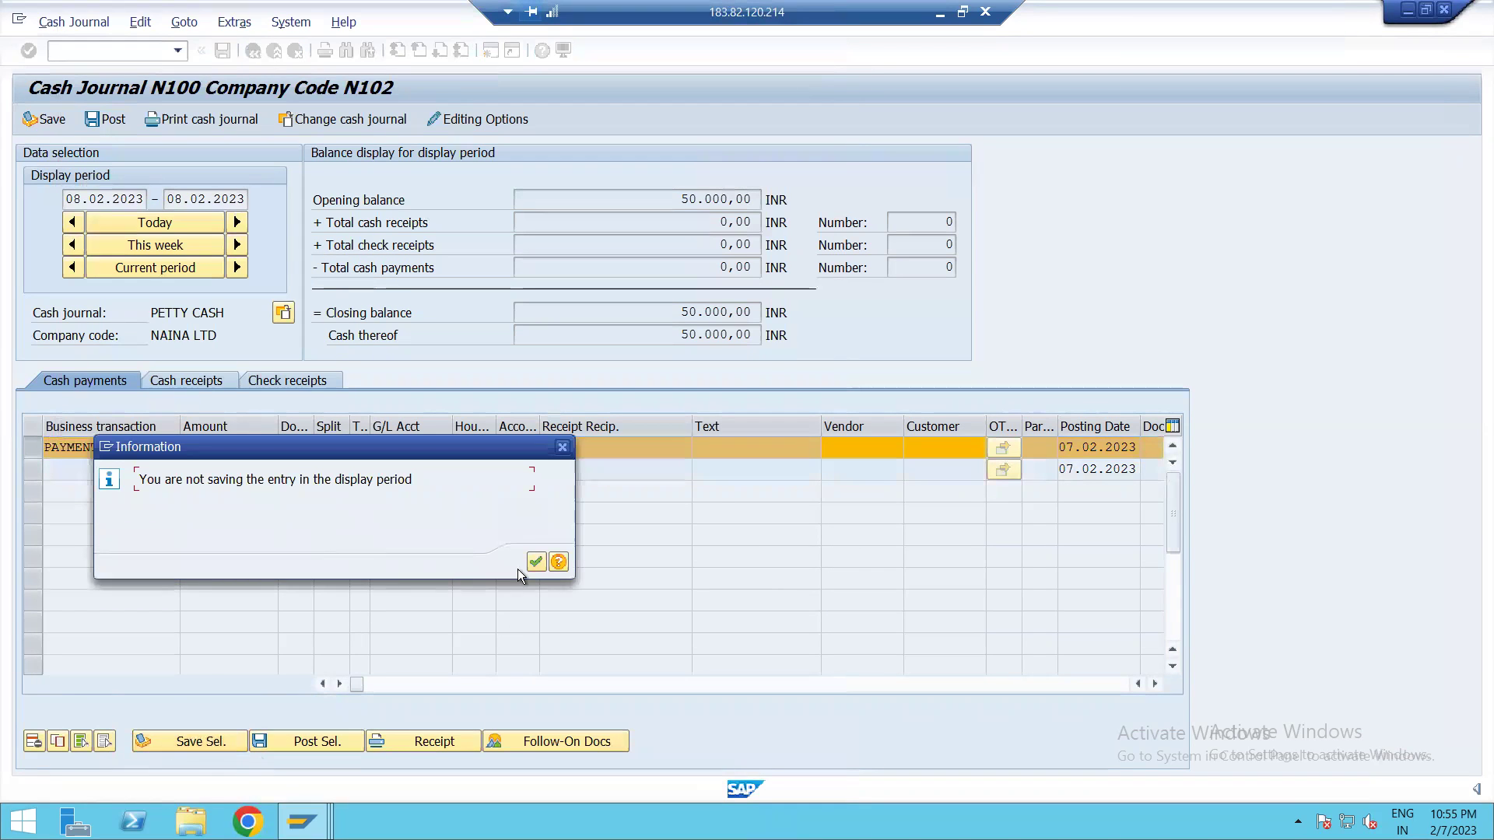
pyautogui.click(535, 562)
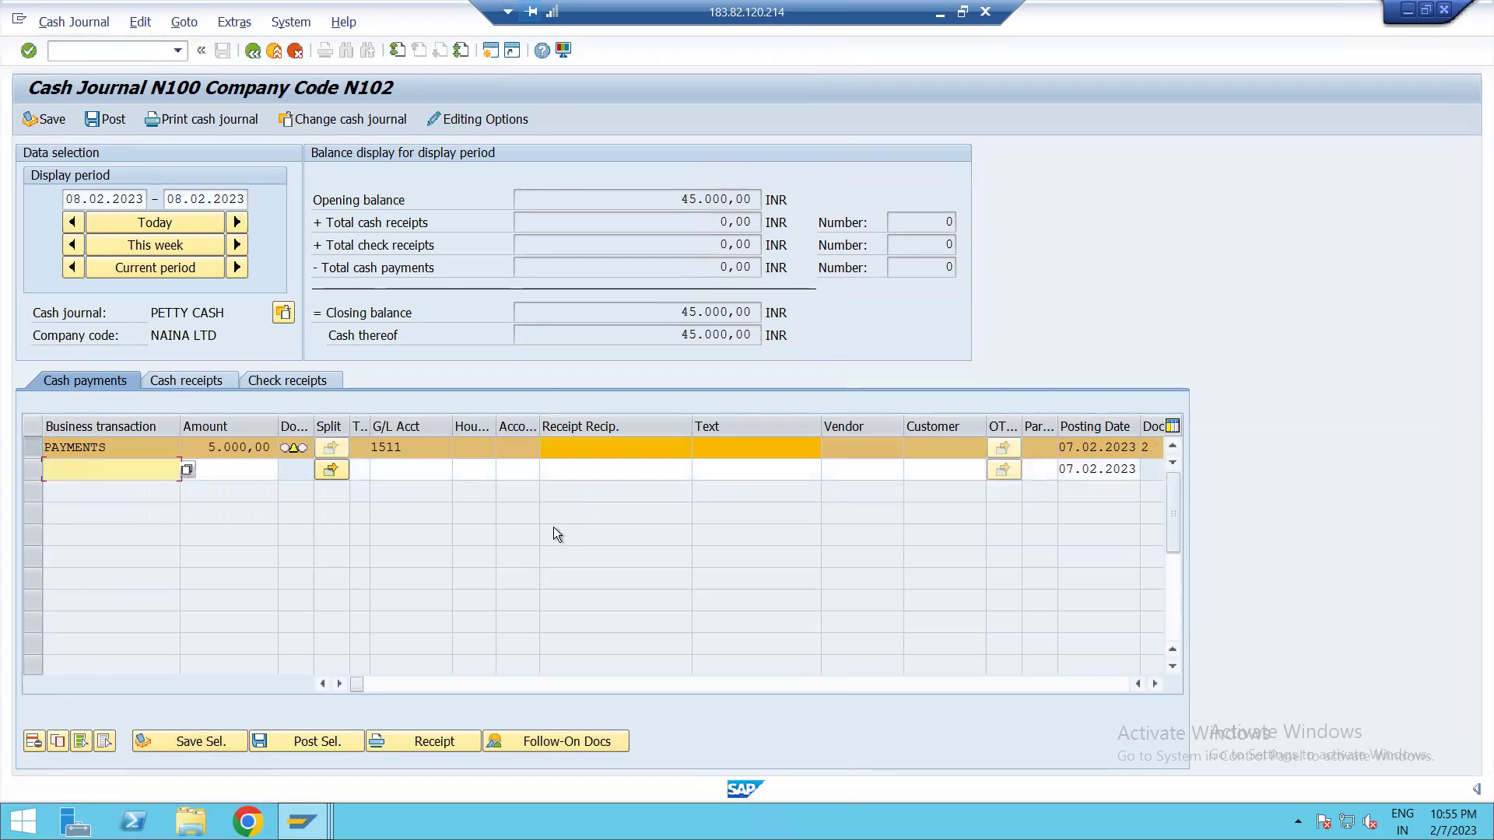
pyautogui.click(30, 445)
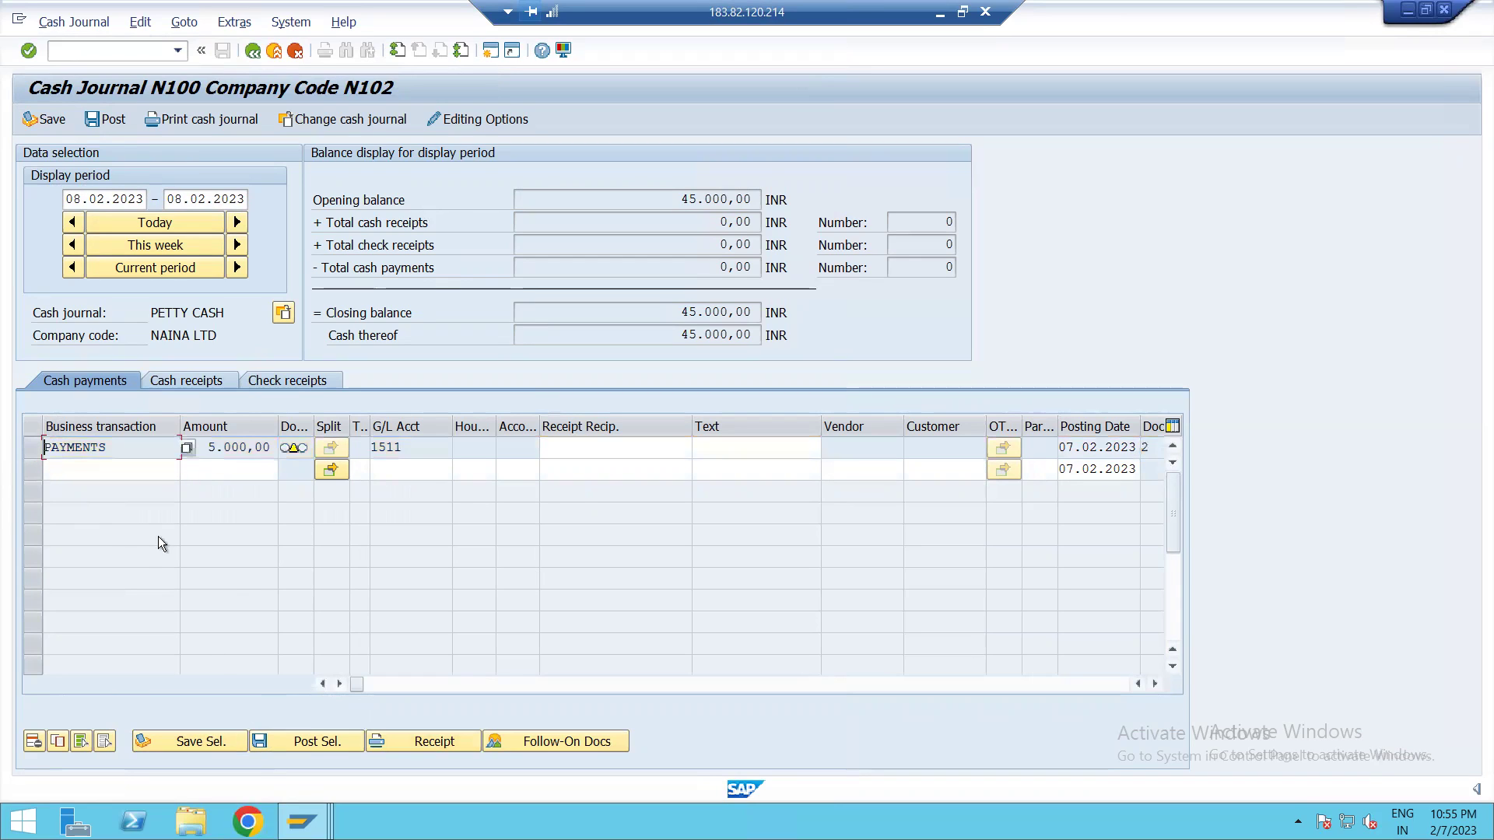
pyautogui.click(32, 448)
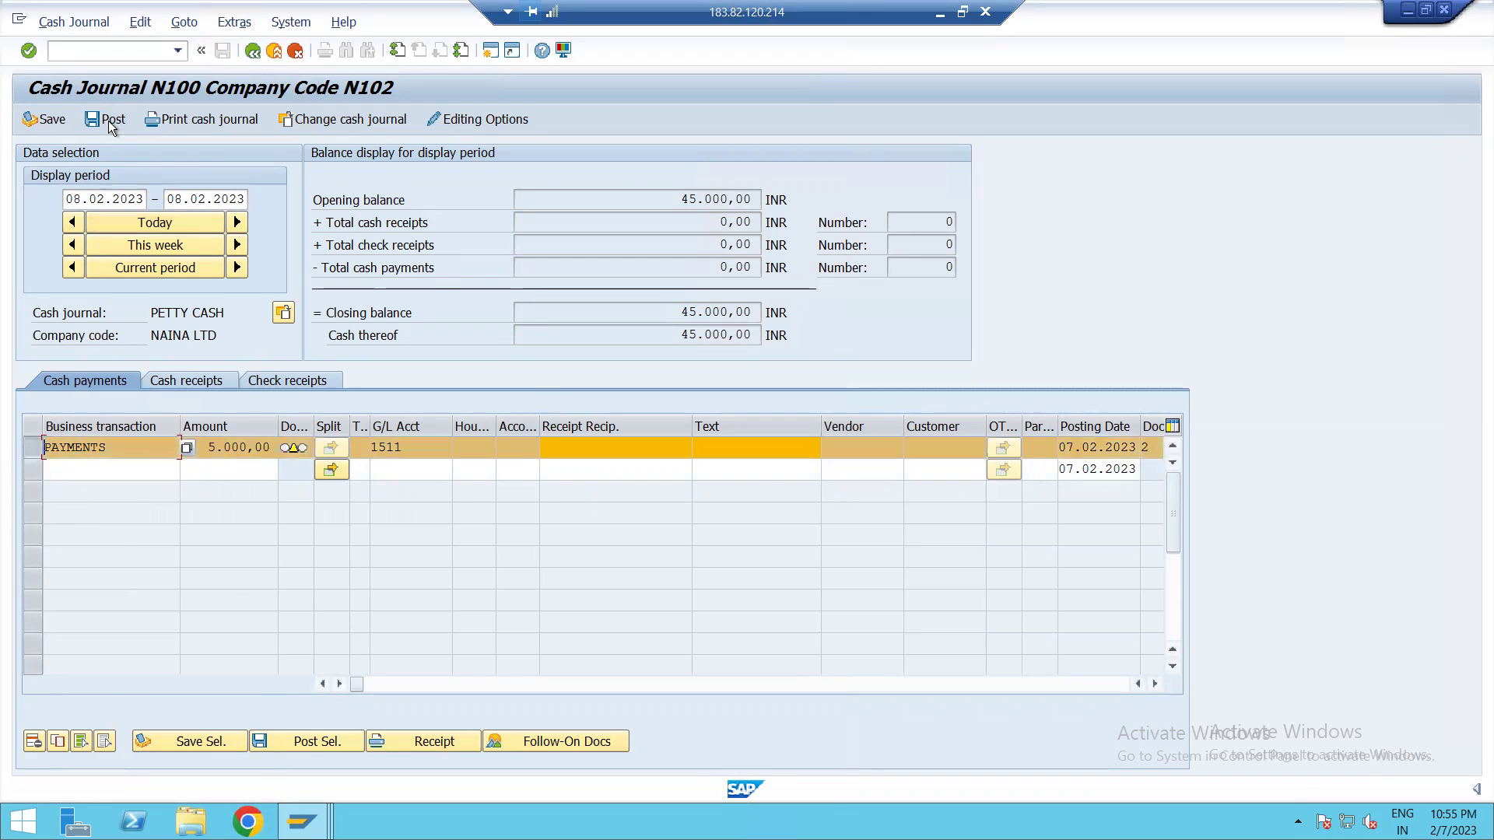
pyautogui.click(112, 122)
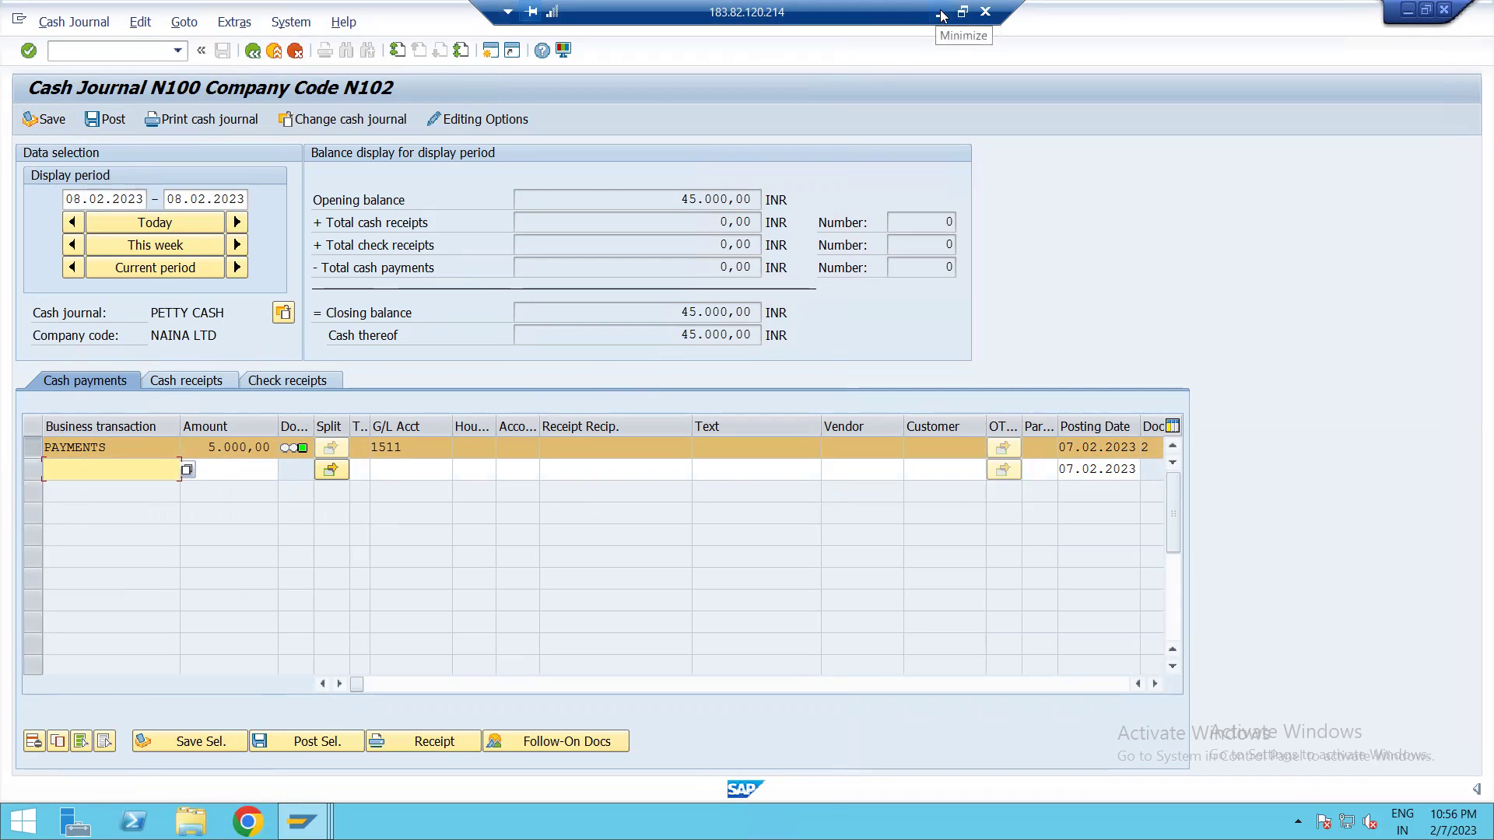
pyautogui.click(940, 13)
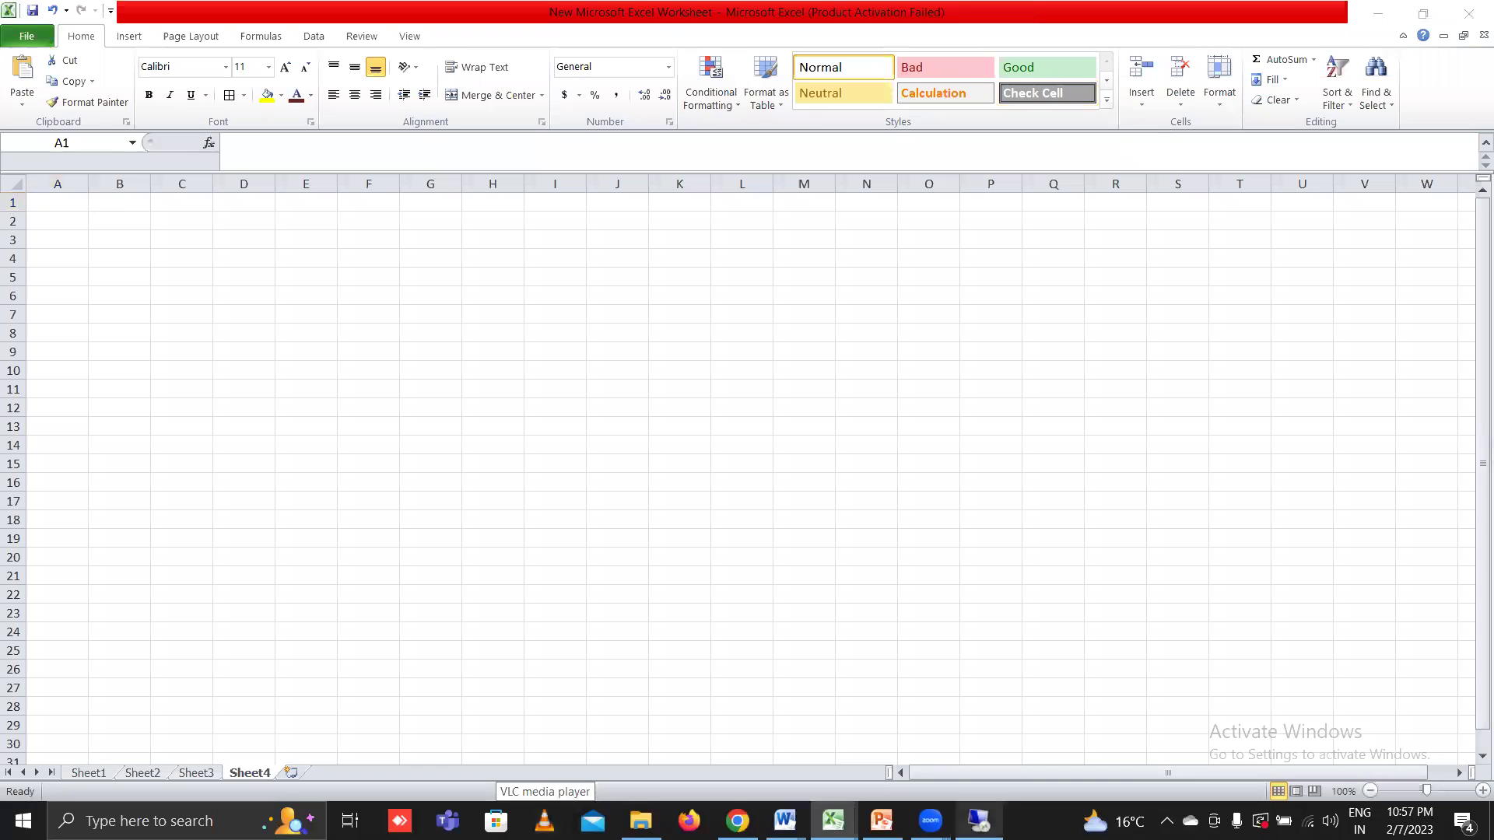
pyautogui.click(979, 821)
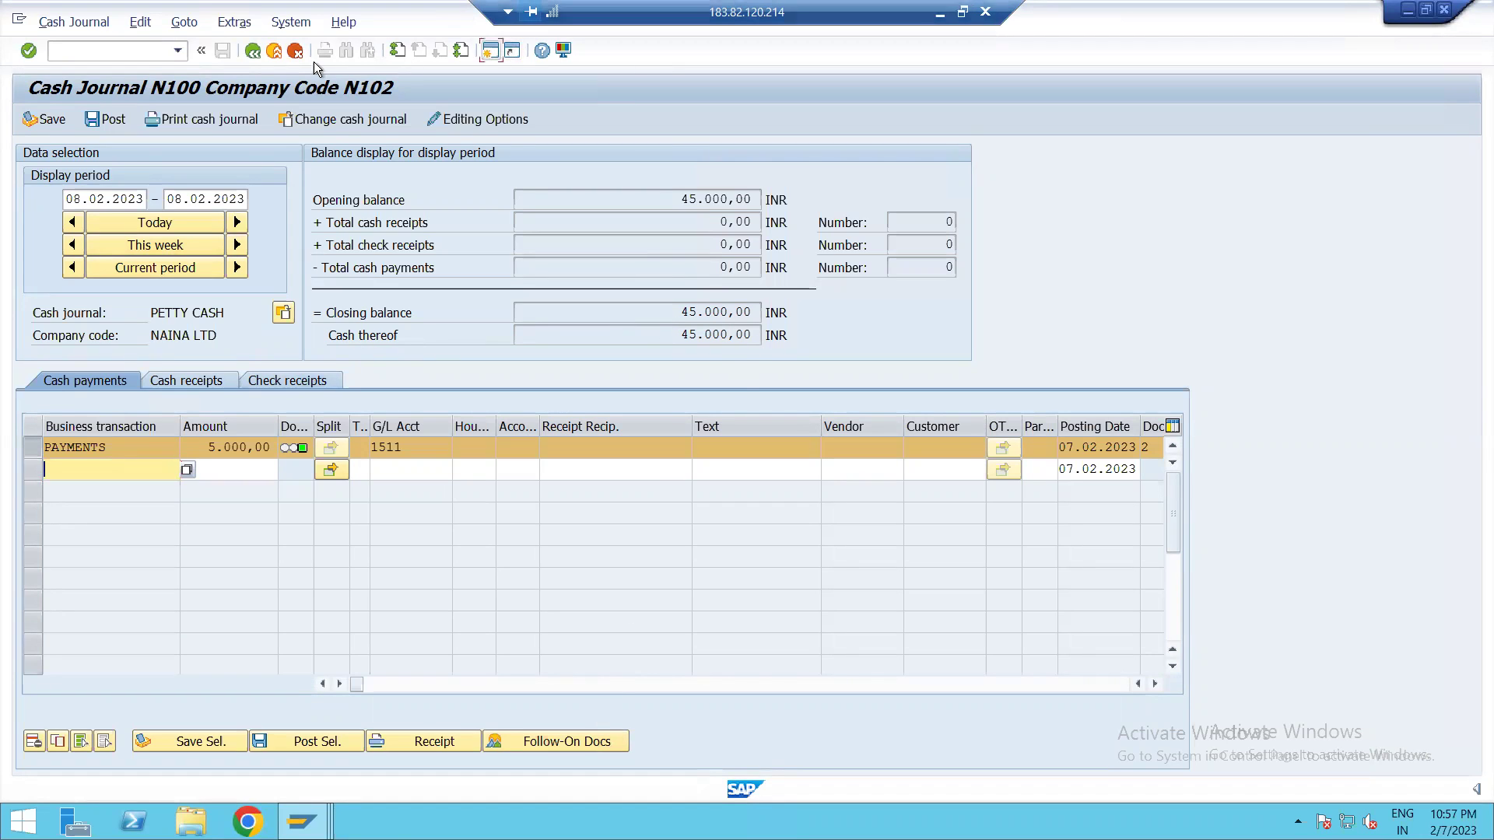
# Leave the cash journal and open the G/L account balance display with transaction FS10N
pyautogui.click(274, 51)
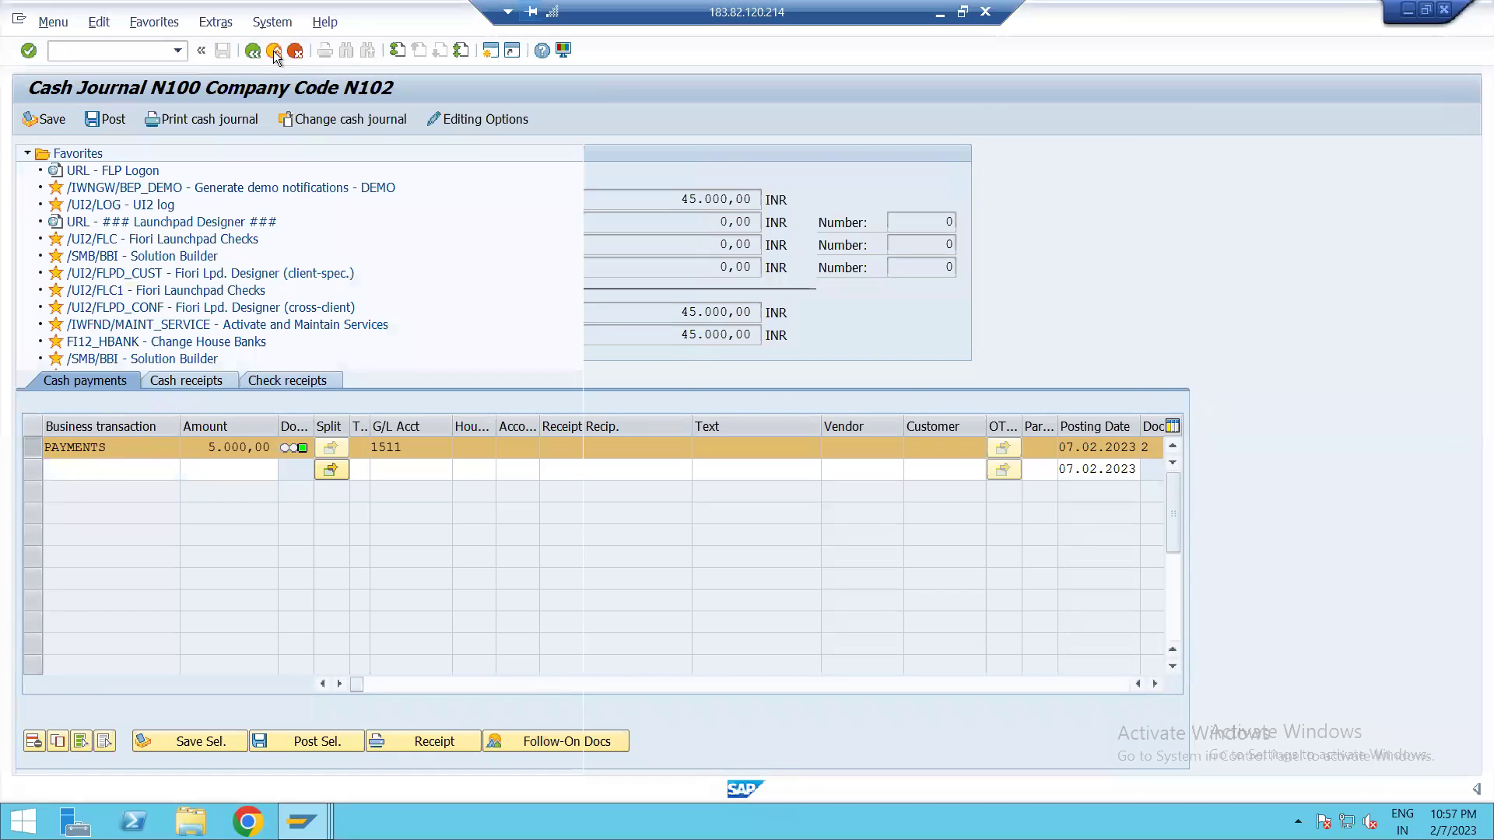
pyautogui.write('FS')
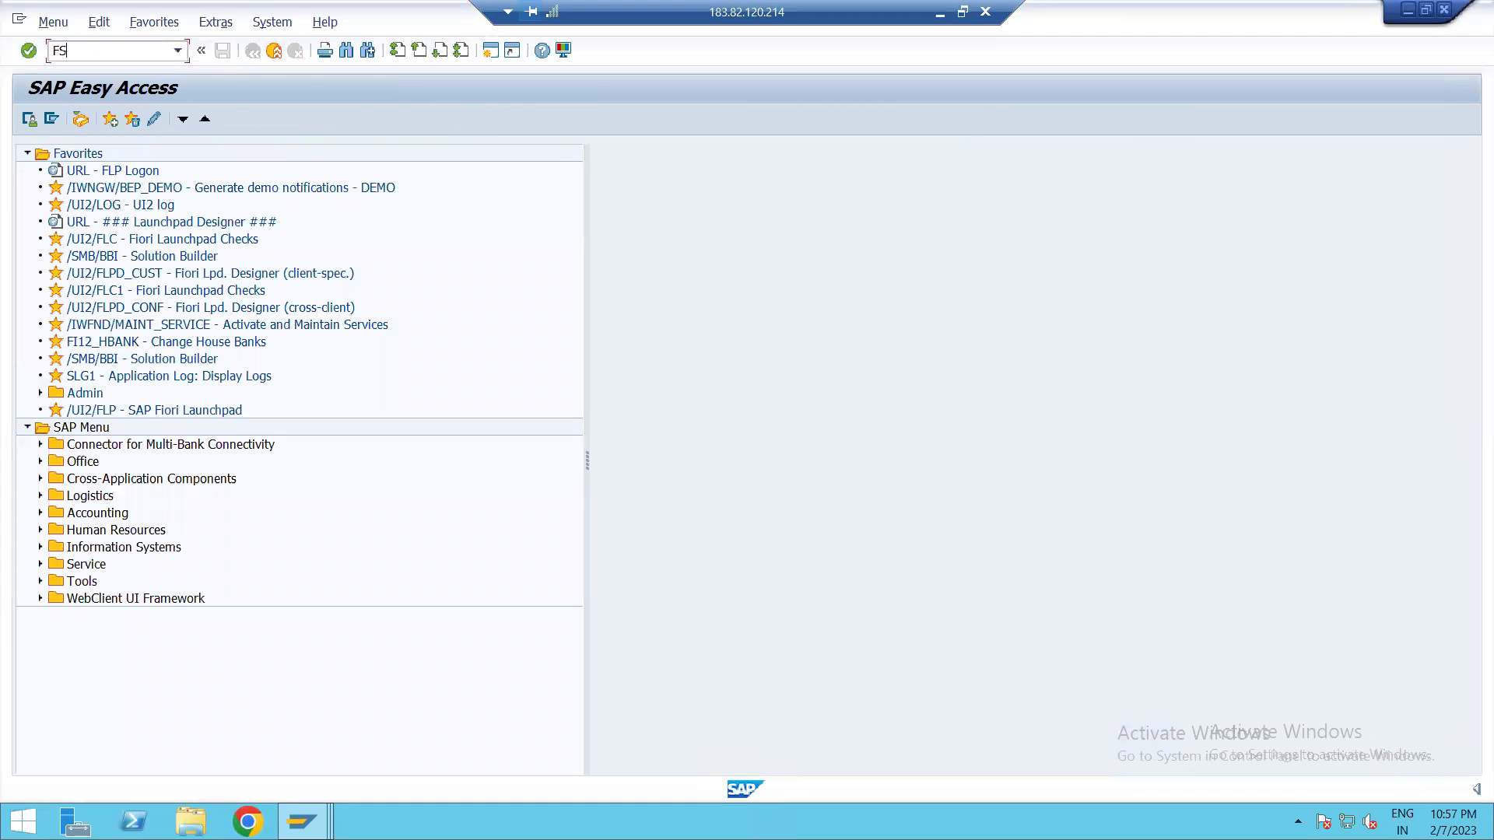
pyautogui.write('10N')
pyautogui.press('Return')
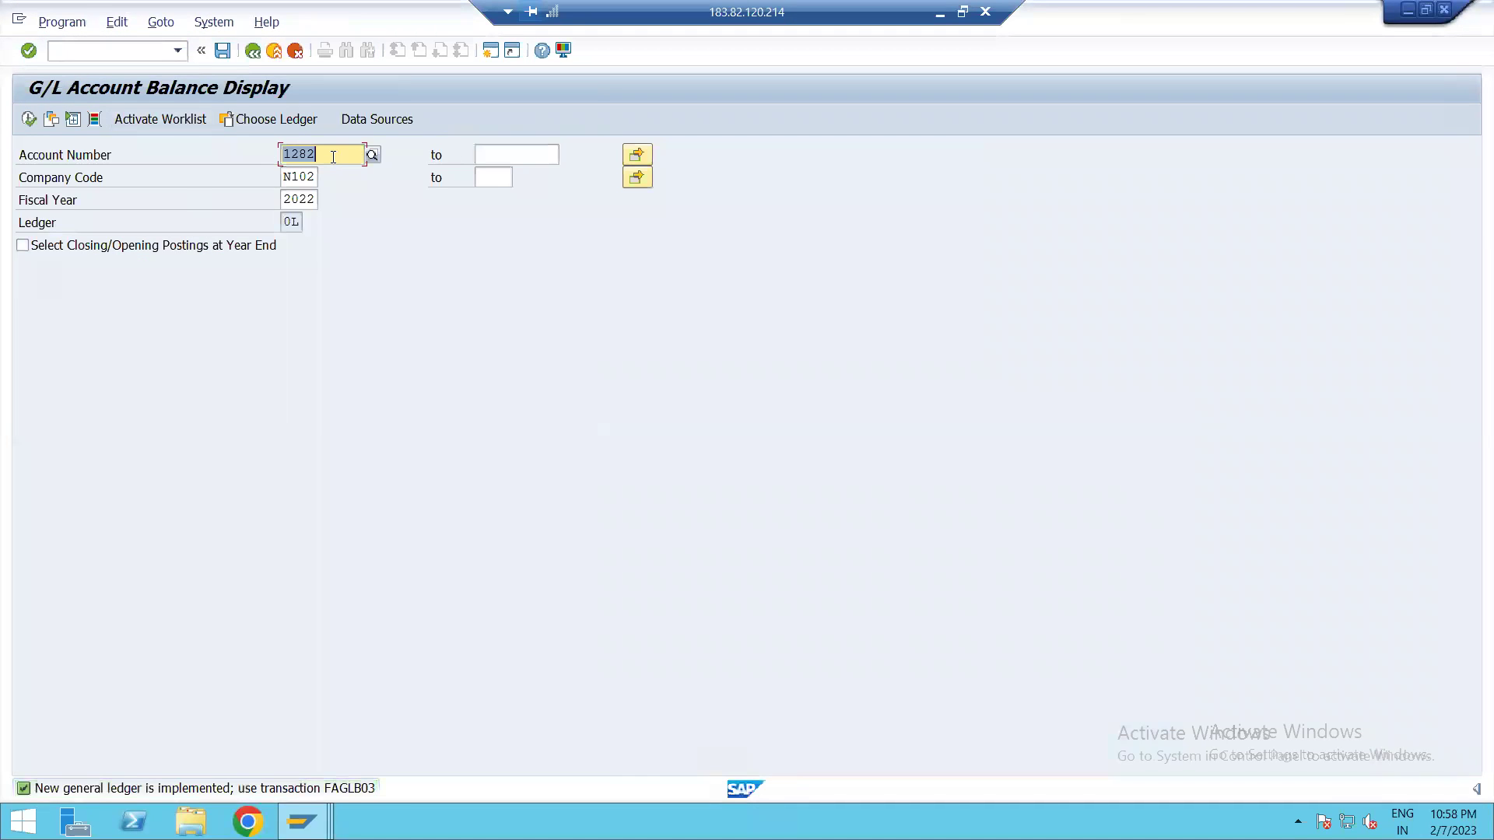
# Look up G/L account 1282, PETTY CASH, and display its balances for company code N102 in fiscal year 2022
pyautogui.click(371, 155)
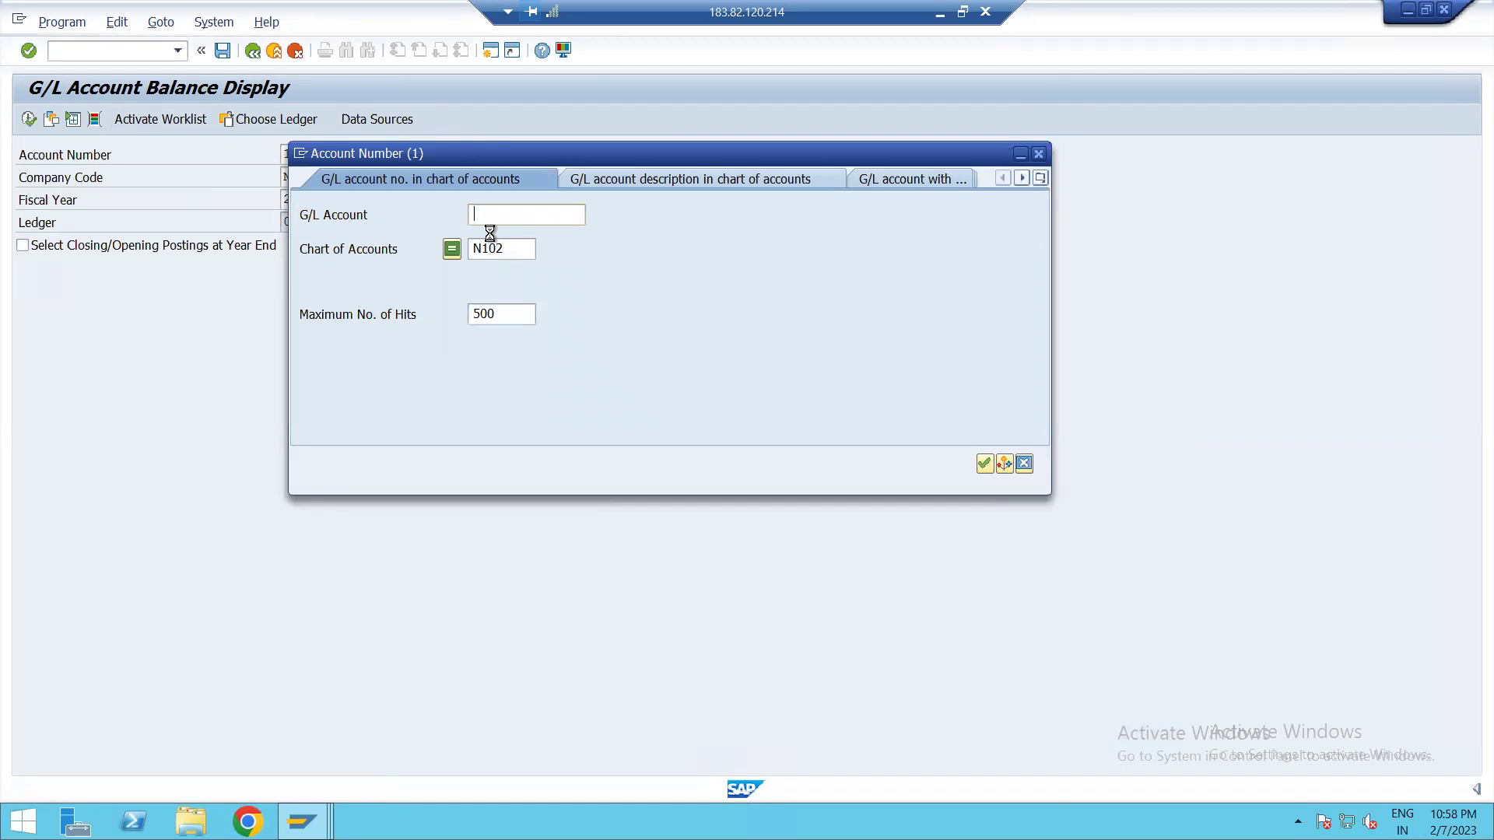
pyautogui.press('Return')
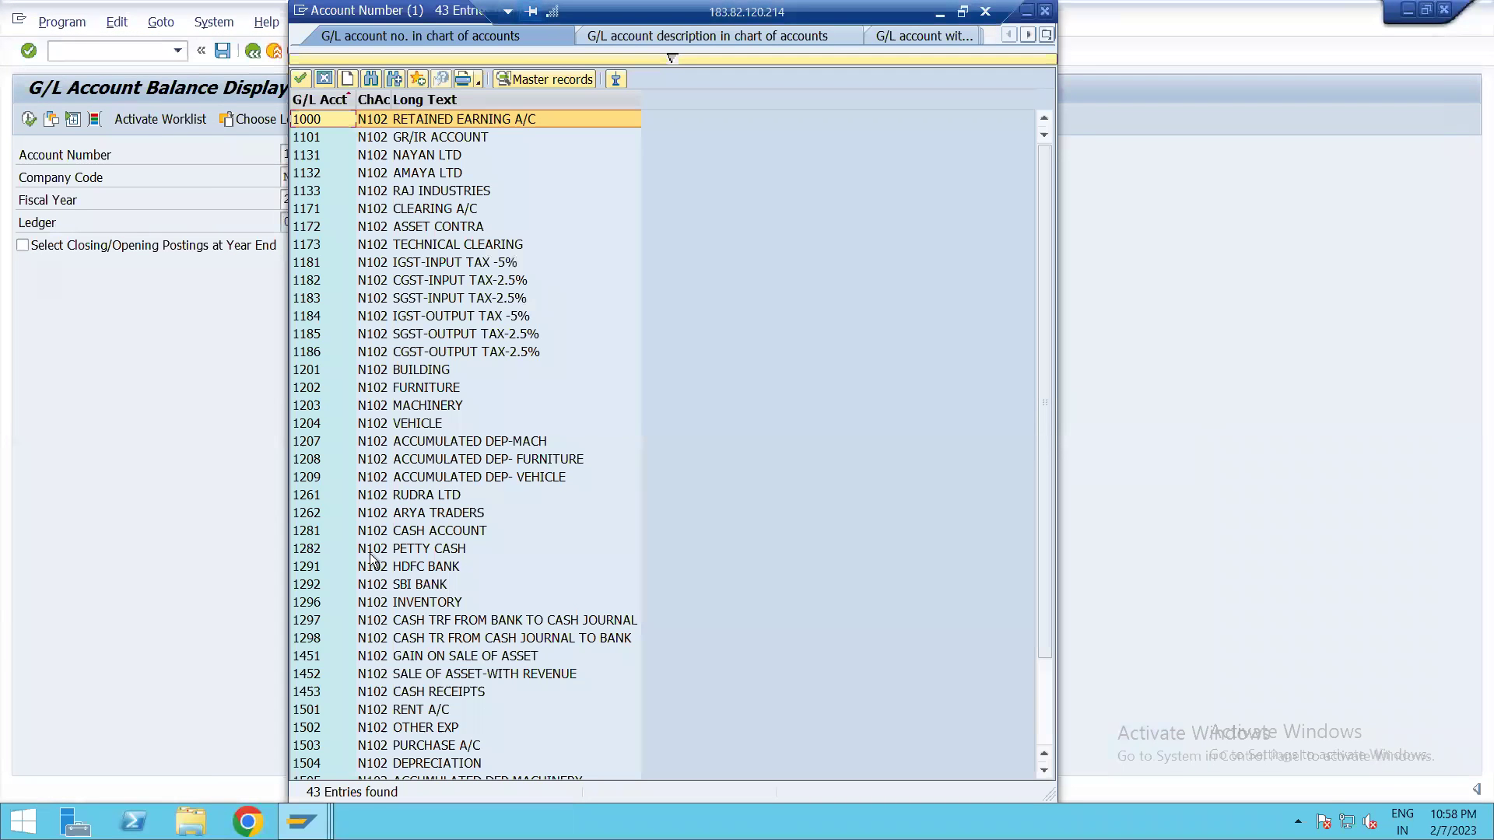
pyautogui.doubleClick(428, 549)
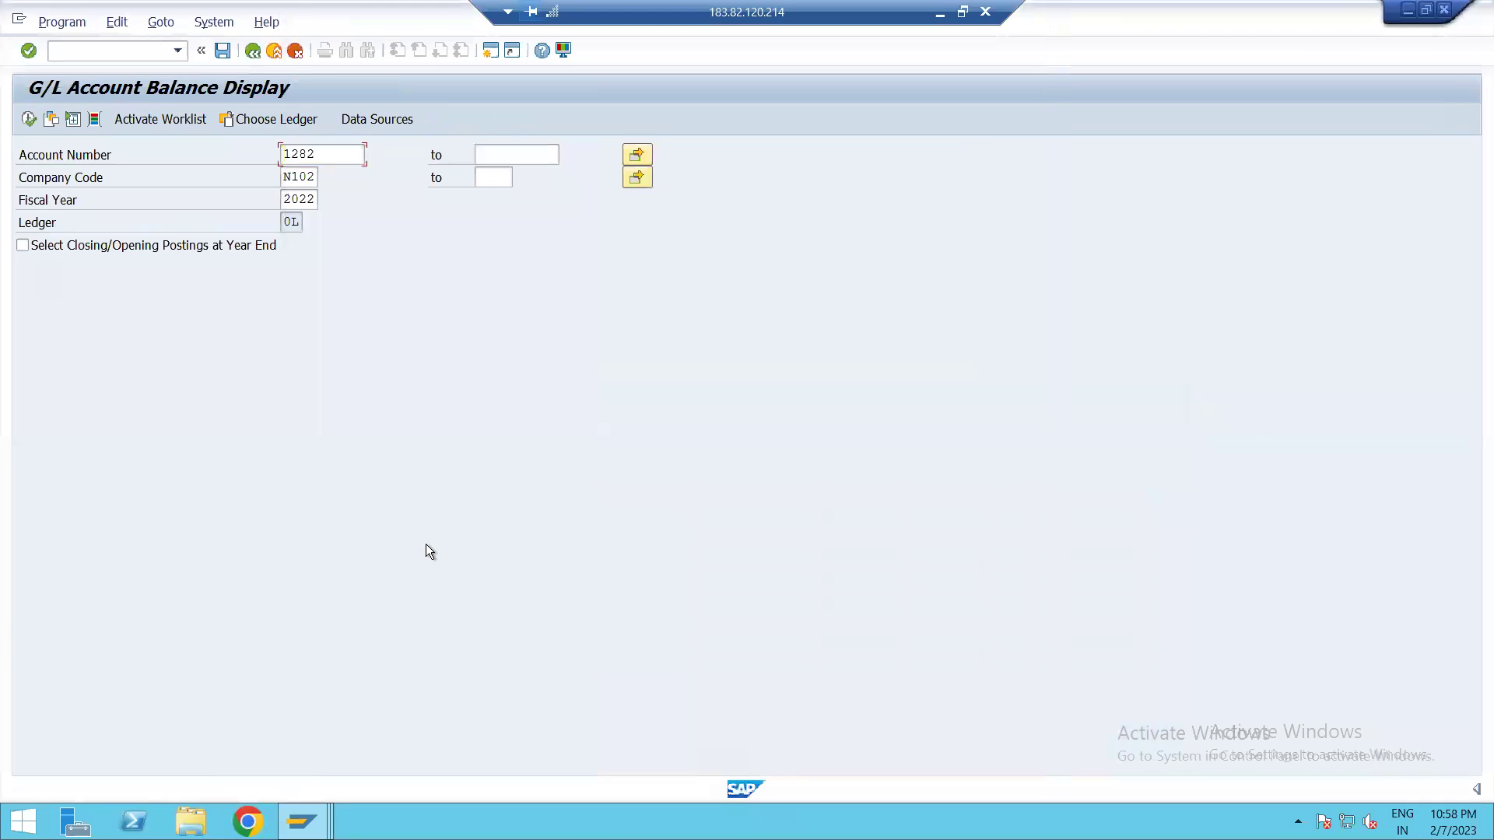
pyautogui.click(299, 177)
pyautogui.click(308, 199)
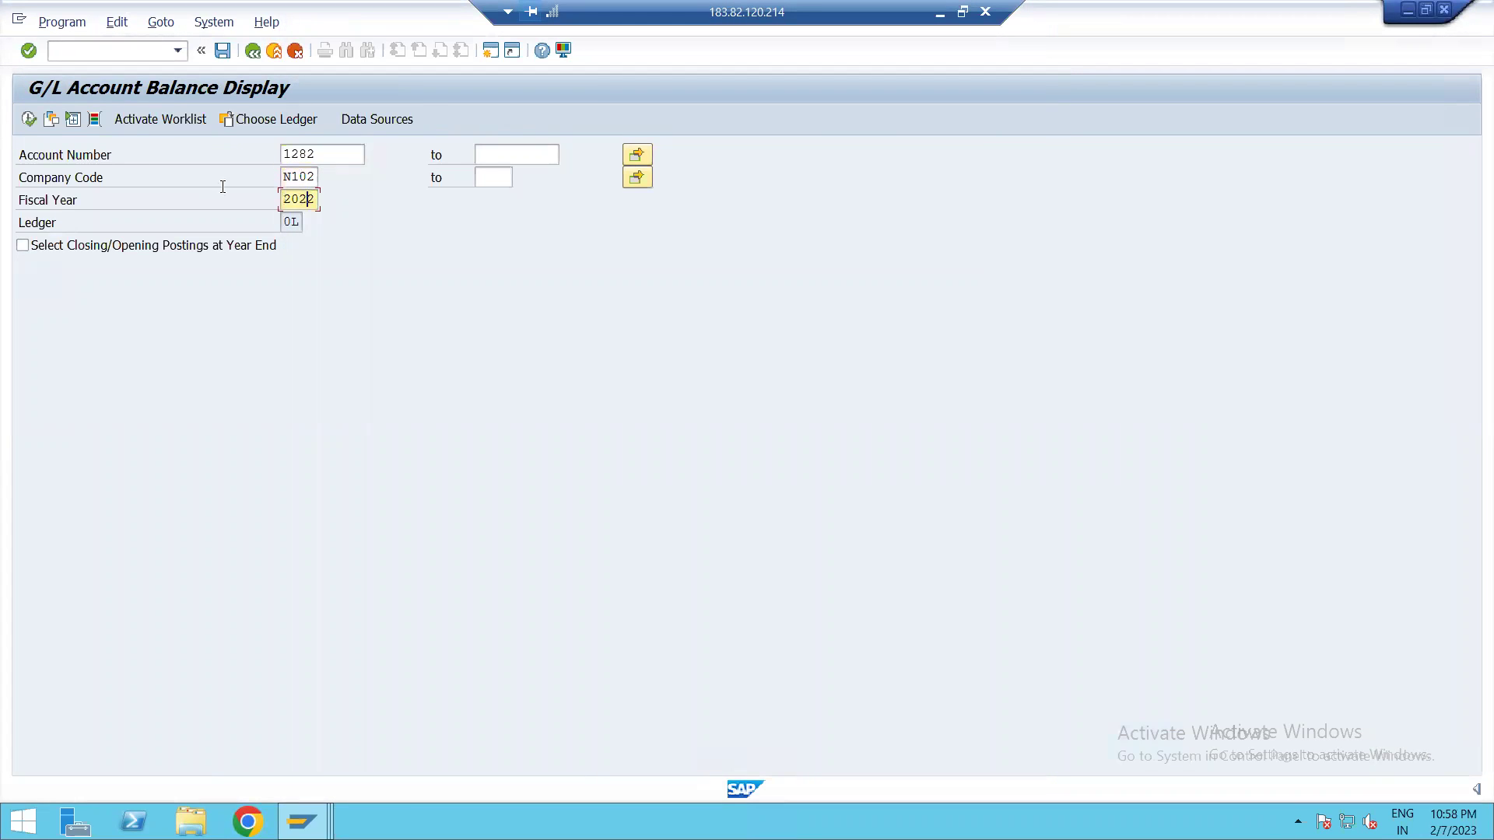
pyautogui.click(28, 119)
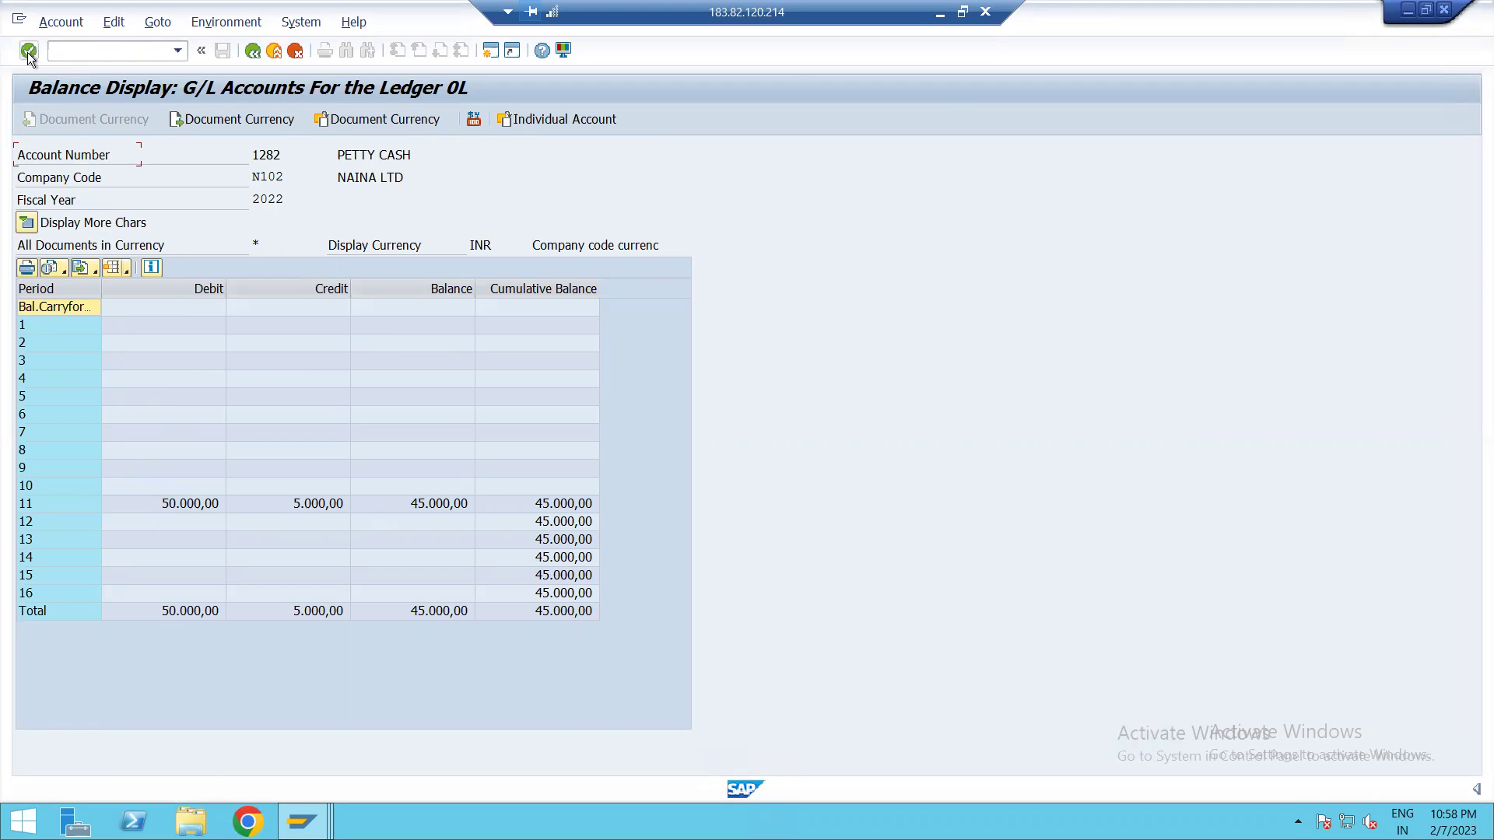
pyautogui.click(940, 15)
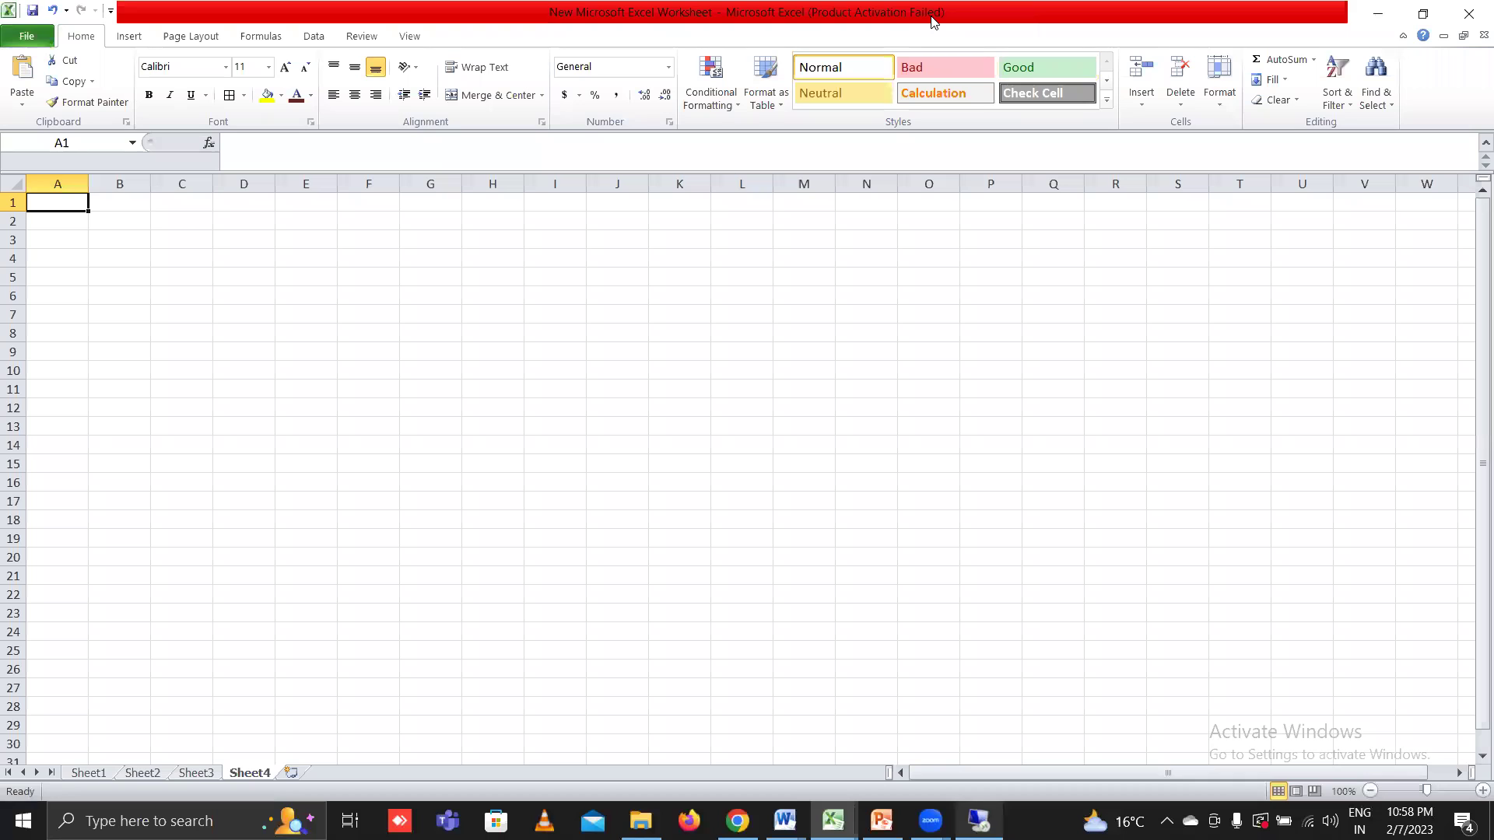